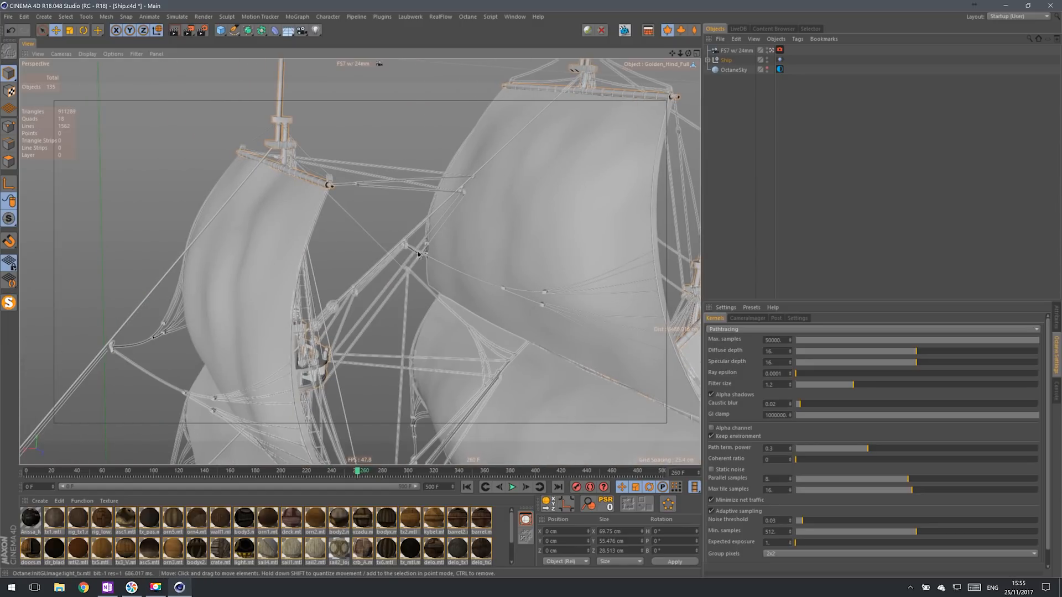
Step: Bring the whole ship into view and play the animation from the first frame
{"action": "left_click_drag", "start_coordinate": [318, 183], "coordinate": [470, 411], "text": "alt"}
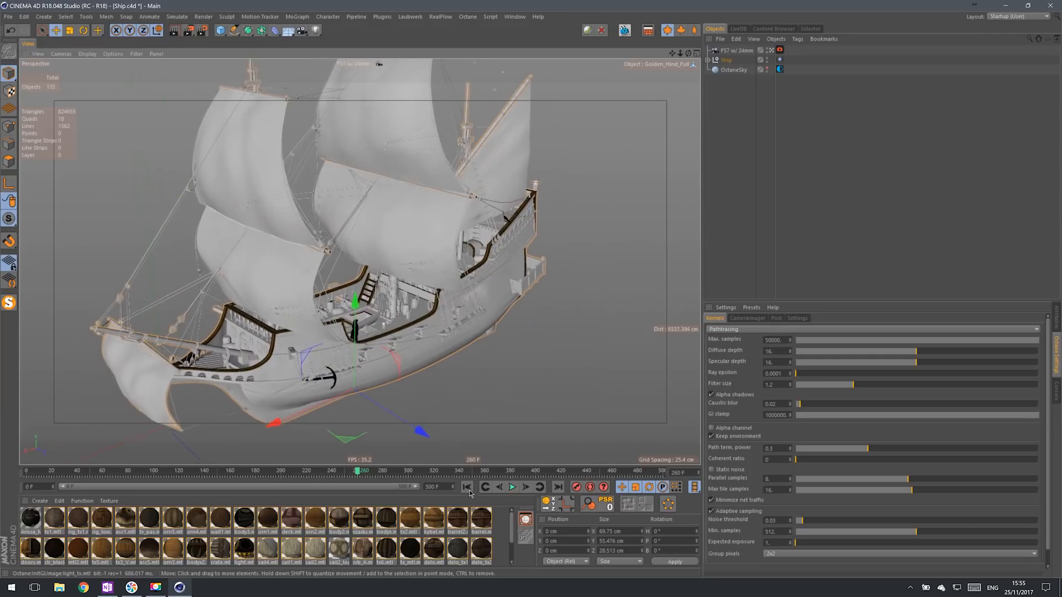
{"action": "left_click", "coordinate": [467, 487]}
{"action": "left_click", "coordinate": [512, 486]}
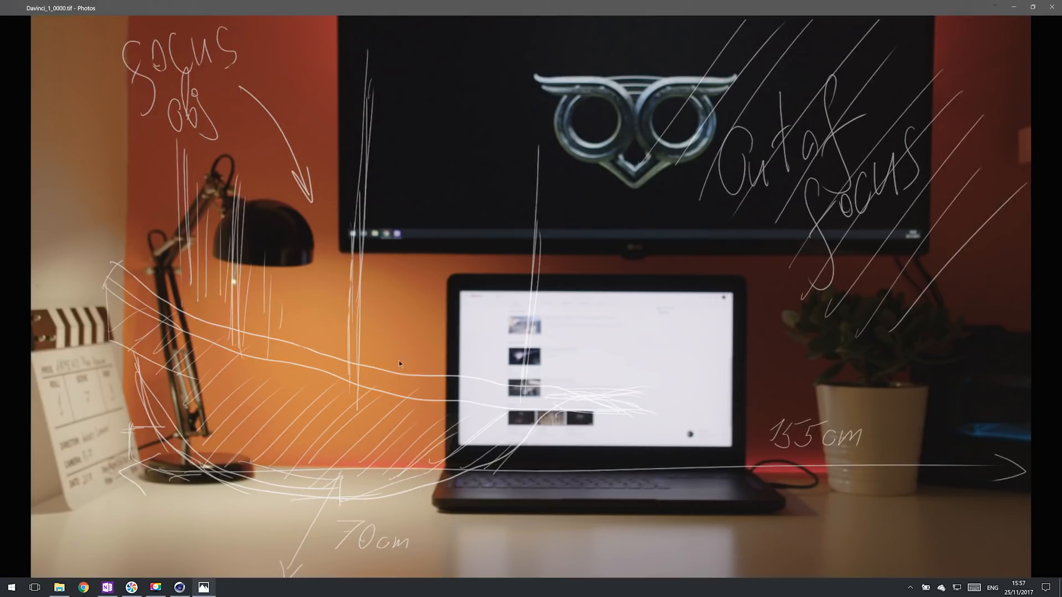
Step: Switch to Cinema 4D and add a cube as the desk, sized 155 cm by 3 cm by 70 cm
{"action": "mouse_move", "coordinate": [482, 8]}
{"action": "left_mouse_down"}
{"action": "mouse_move", "coordinate": [512, 40]}
{"action": "mouse_move", "coordinate": [576, 238]}
{"action": "left_mouse_up"}
{"action": "left_click", "coordinate": [810, 164]}
{"action": "left_click", "coordinate": [221, 31]}
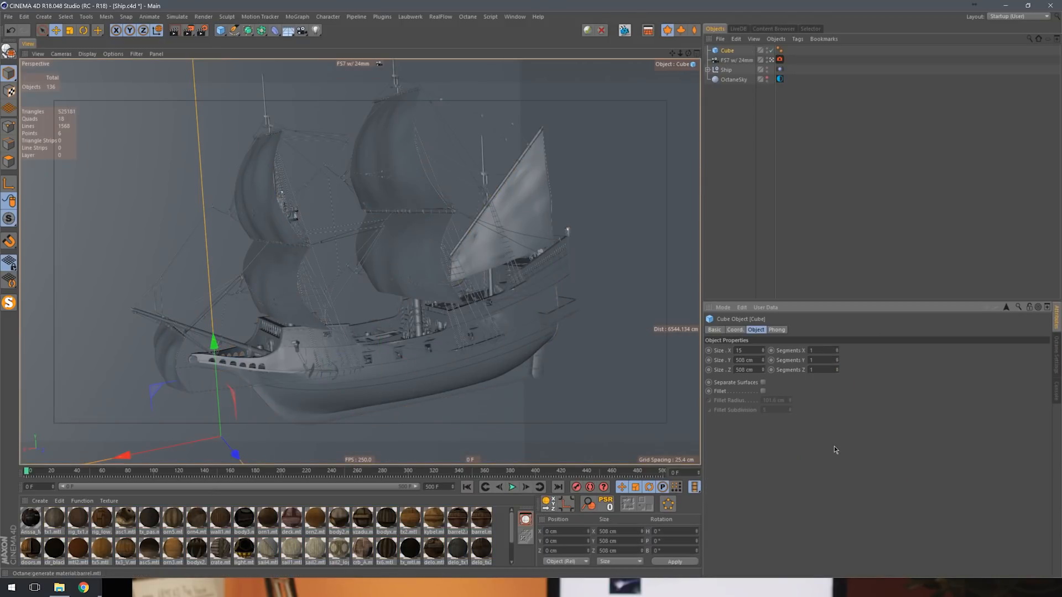
{"action": "type", "text": "3"}
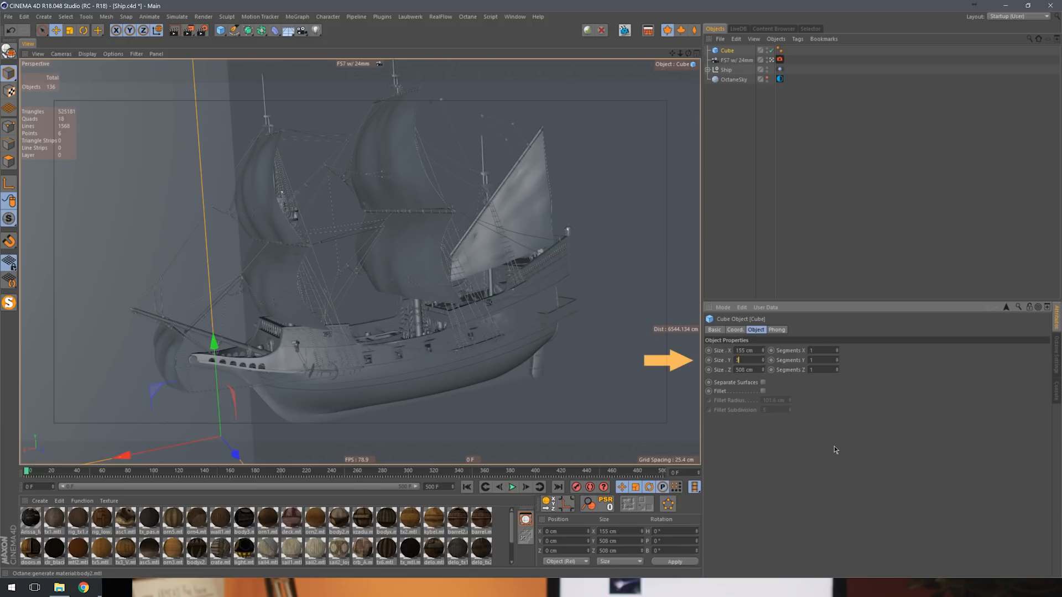
{"action": "key", "text": "Tab"}
{"action": "type", "text": "70"}
{"action": "key", "text": "Return"}
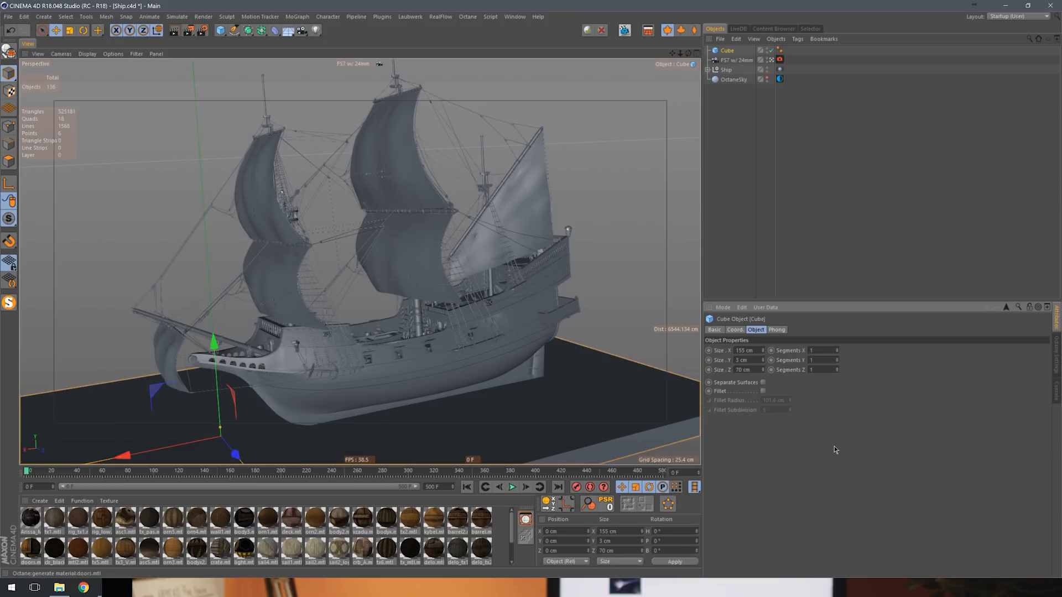
{"action": "left_click_drag", "start_coordinate": [592, 260], "coordinate": [572, 353], "text": "alt"}
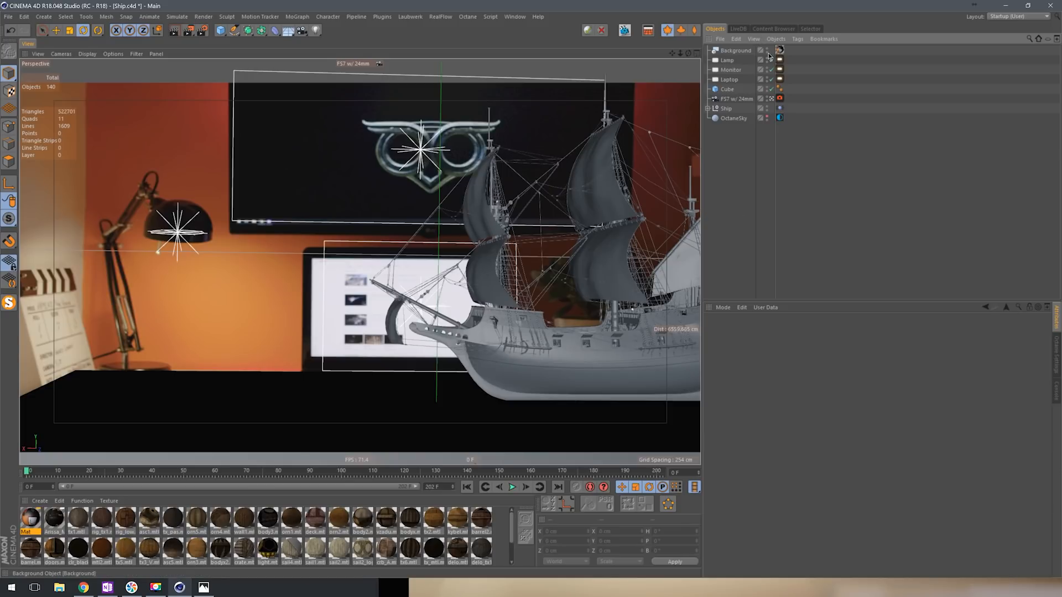
Step: Delete the existing Background object and add a Motion Tracker with the Davinci_1_0000.tif sequence as its footage
{"action": "left_click", "coordinate": [740, 52]}
{"action": "key", "text": "Delete"}
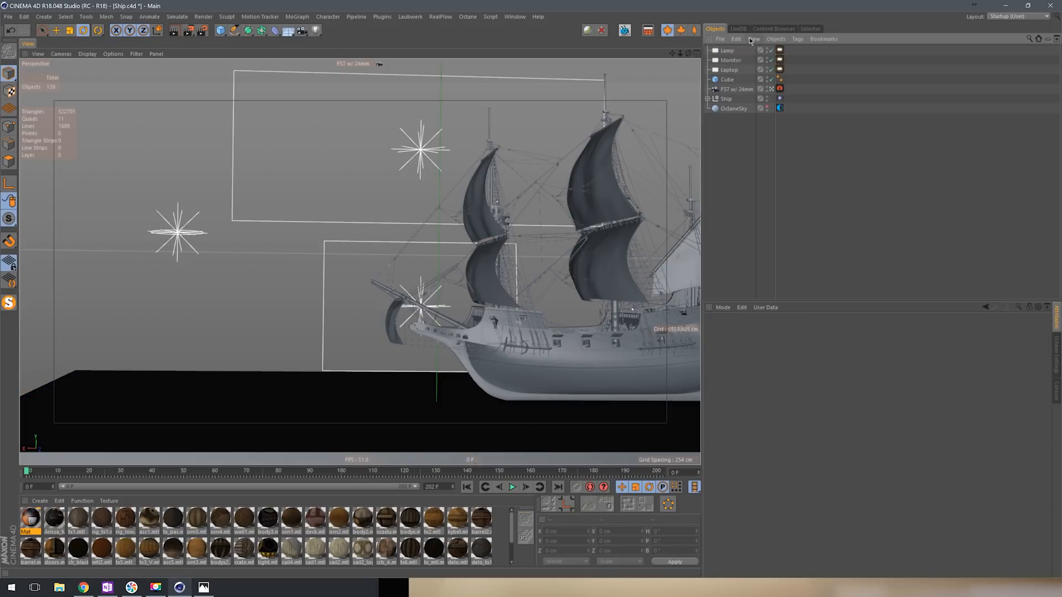
{"action": "left_click", "coordinate": [259, 17]}
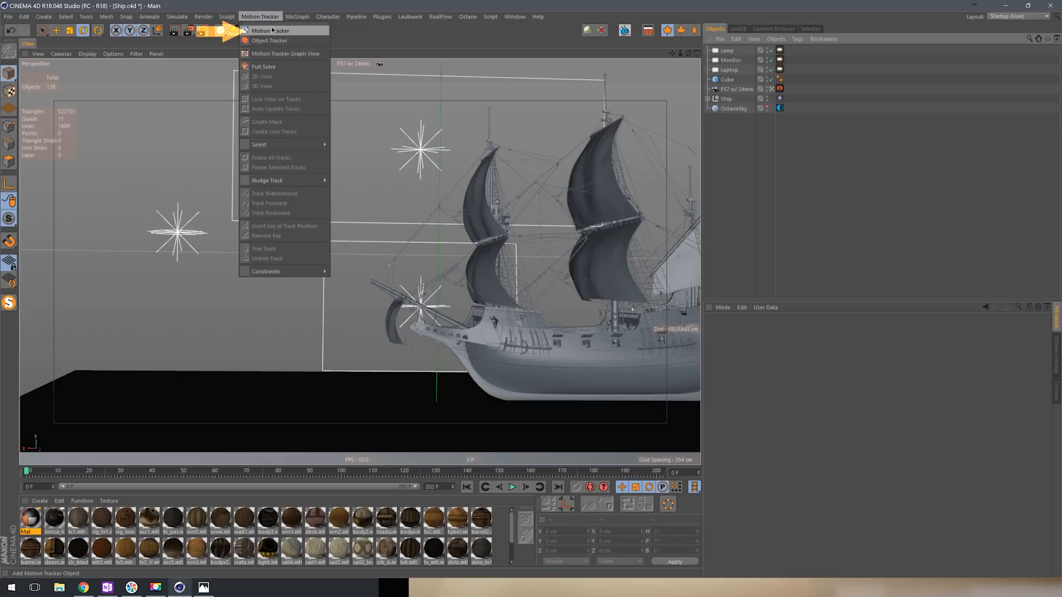
{"action": "left_click", "coordinate": [271, 32]}
{"action": "left_click", "coordinate": [1037, 359]}
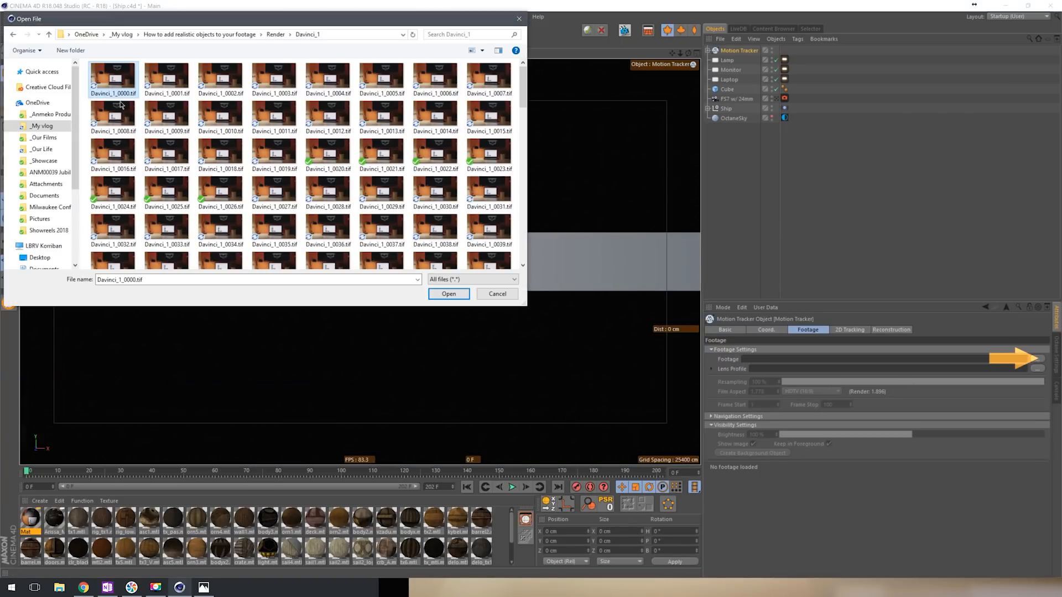
{"action": "left_click", "coordinate": [468, 295]}
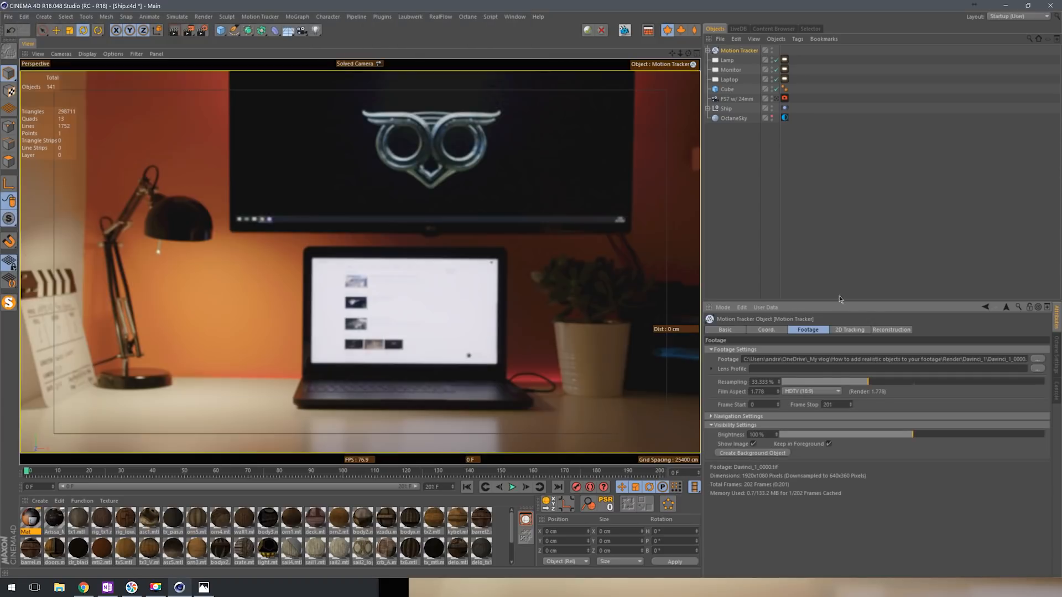
Step: Create a background object from the tracker footage and inspect its material tag
{"action": "left_click", "coordinate": [766, 406]}
{"action": "left_click", "coordinate": [770, 454]}
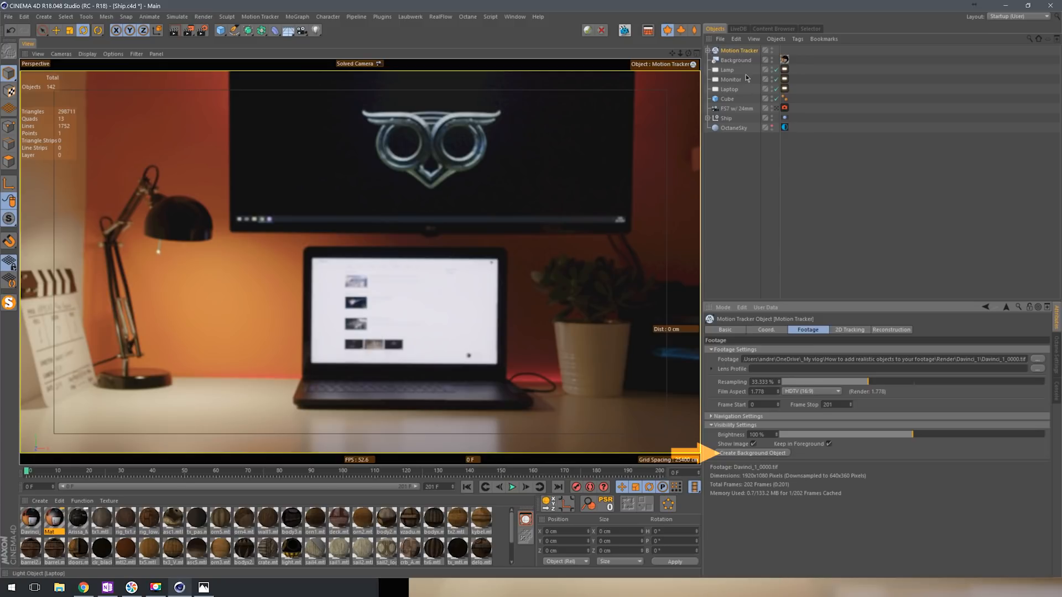
{"action": "left_click", "coordinate": [736, 61]}
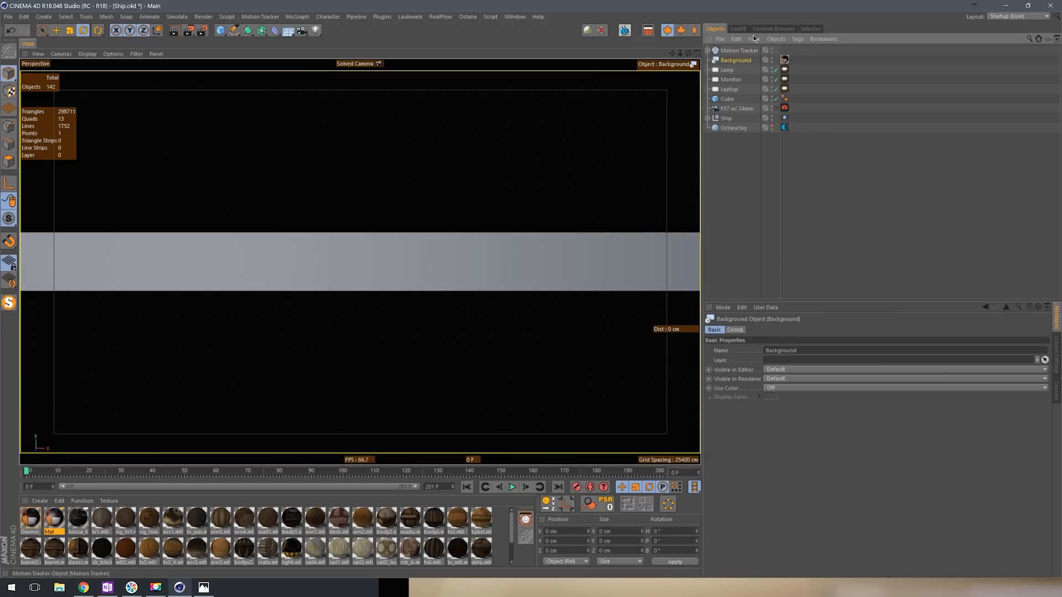
{"action": "left_click", "coordinate": [784, 59]}
Step: Create automatic 2D tracks on the motion tracker's footage and run Auto Track
{"action": "left_click", "coordinate": [745, 51]}
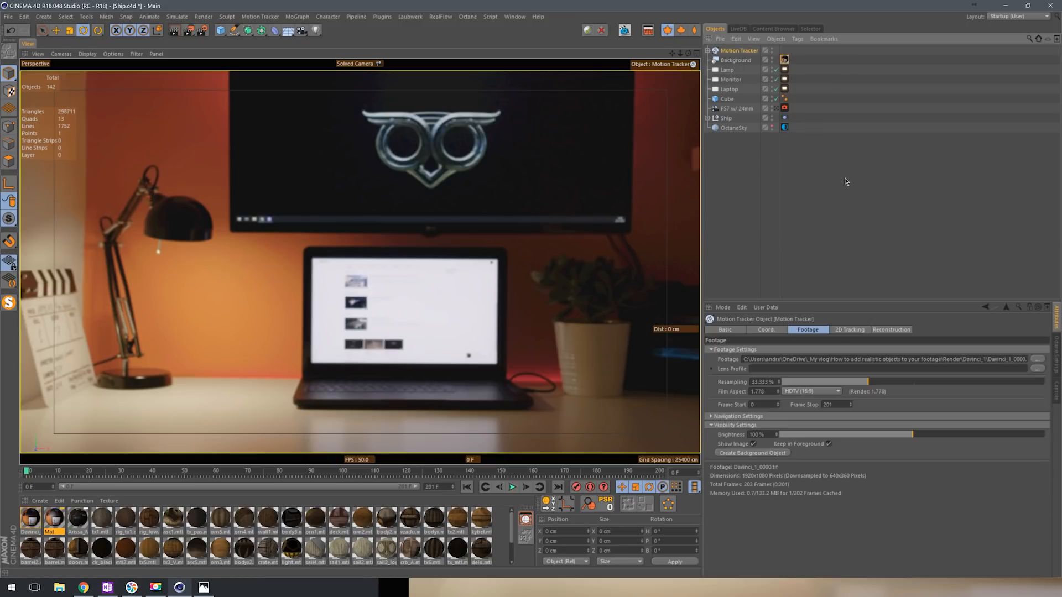
{"action": "left_click", "coordinate": [845, 329]}
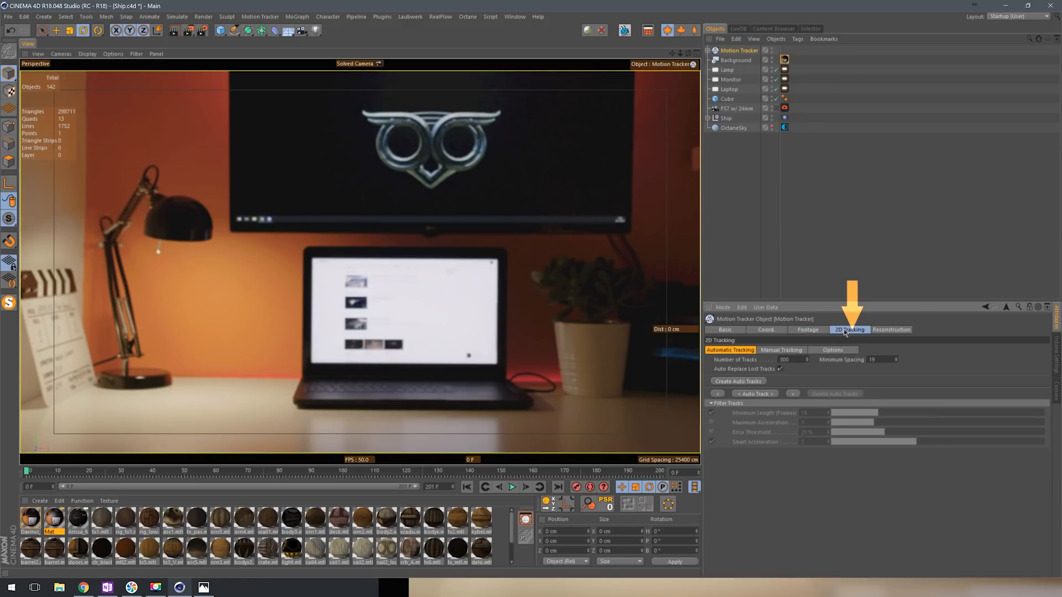
{"action": "left_click", "coordinate": [751, 382]}
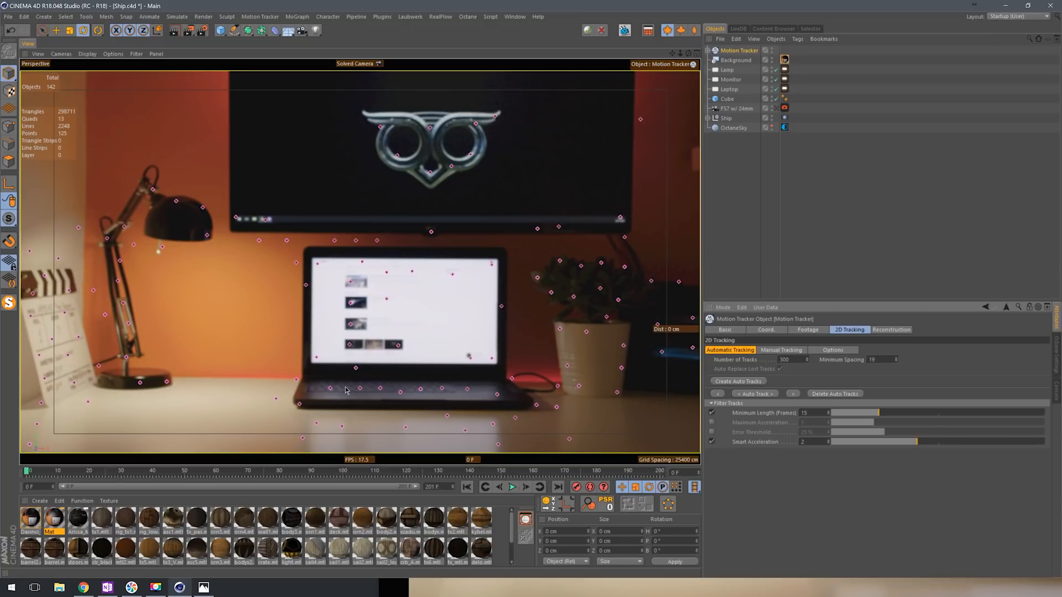
{"action": "left_click", "coordinate": [766, 396]}
{"action": "left_click_drag", "start_coordinate": [67, 472], "coordinate": [2, 486]}
Step: Check the frame rate in the project settings
{"action": "key", "text": "ctrl+d"}
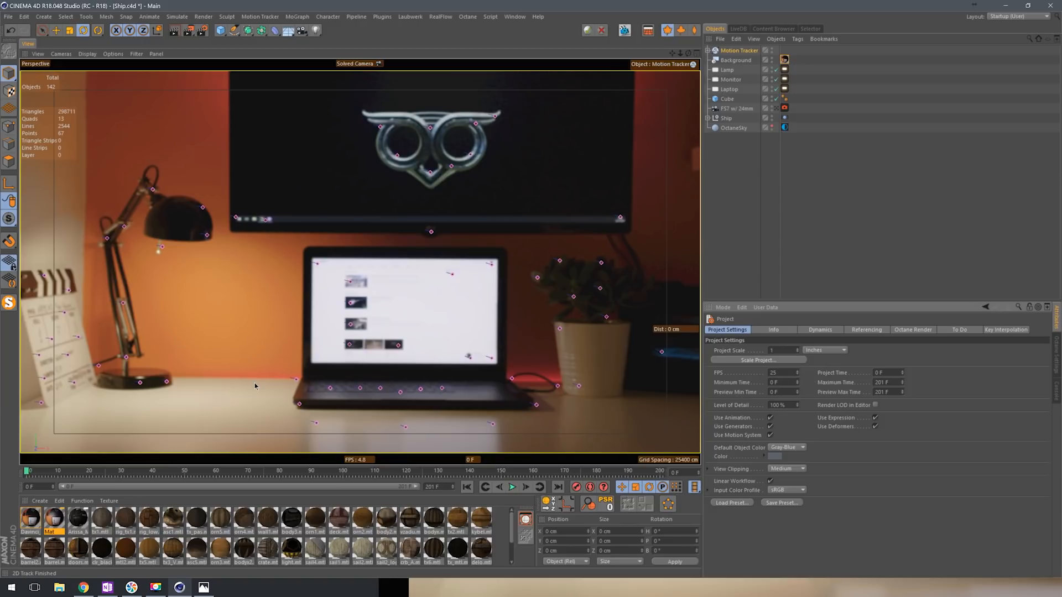
{"action": "left_click", "coordinate": [870, 180]}
{"action": "left_click", "coordinate": [736, 51]}
{"action": "left_click", "coordinate": [923, 252]}
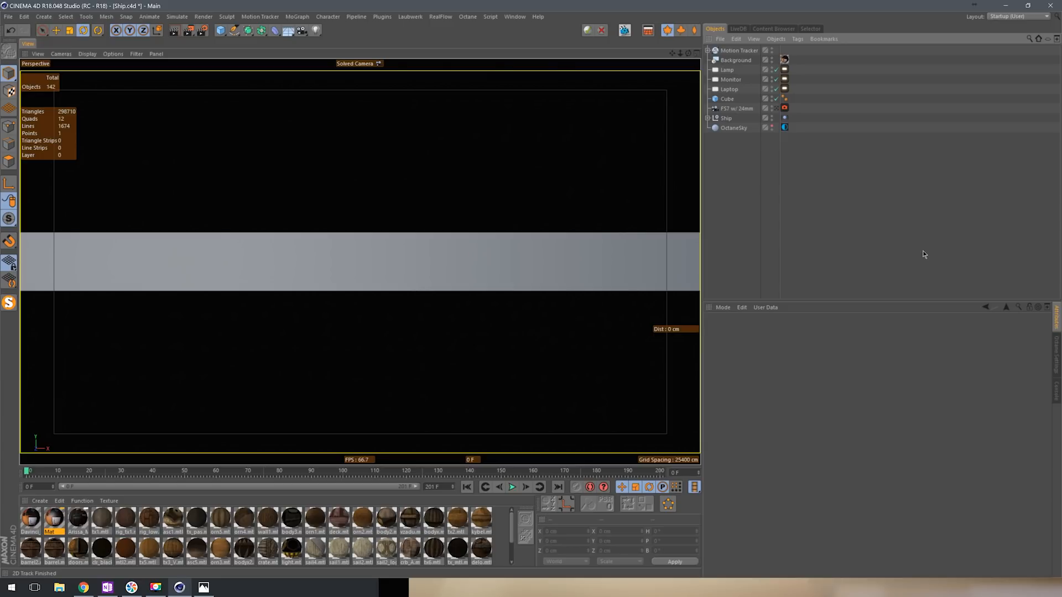
{"action": "key", "text": "ctrl+d"}
{"action": "left_click_drag", "start_coordinate": [777, 374], "coordinate": [765, 376]}
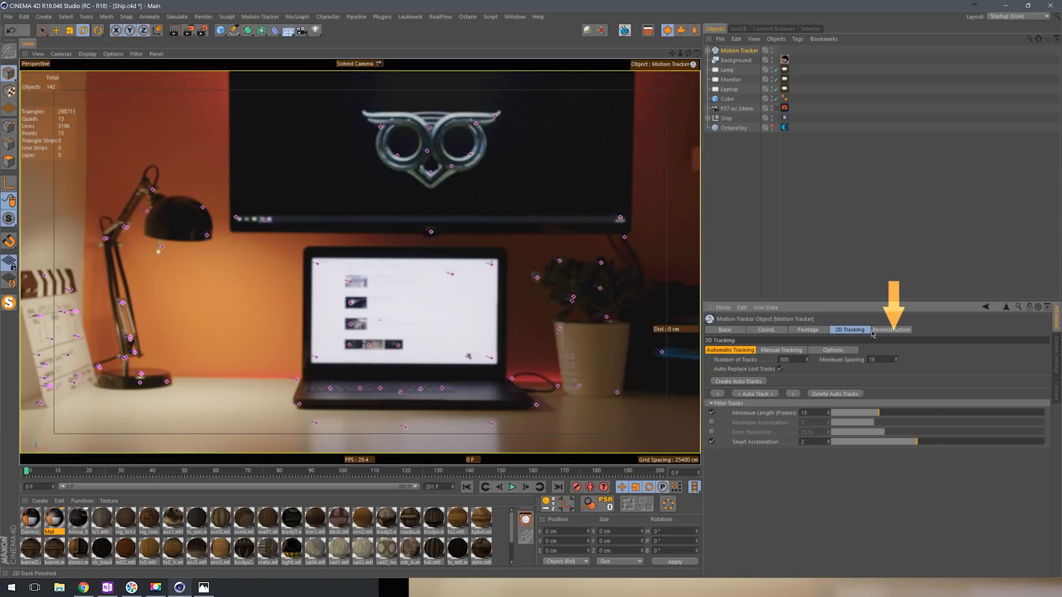
Step: Set the reconstruction to a Known and Constant focal length of 24 with a 35 mm Movie (22.0 mm) sensor, and run the 3D solver
{"action": "left_click", "coordinate": [900, 331]}
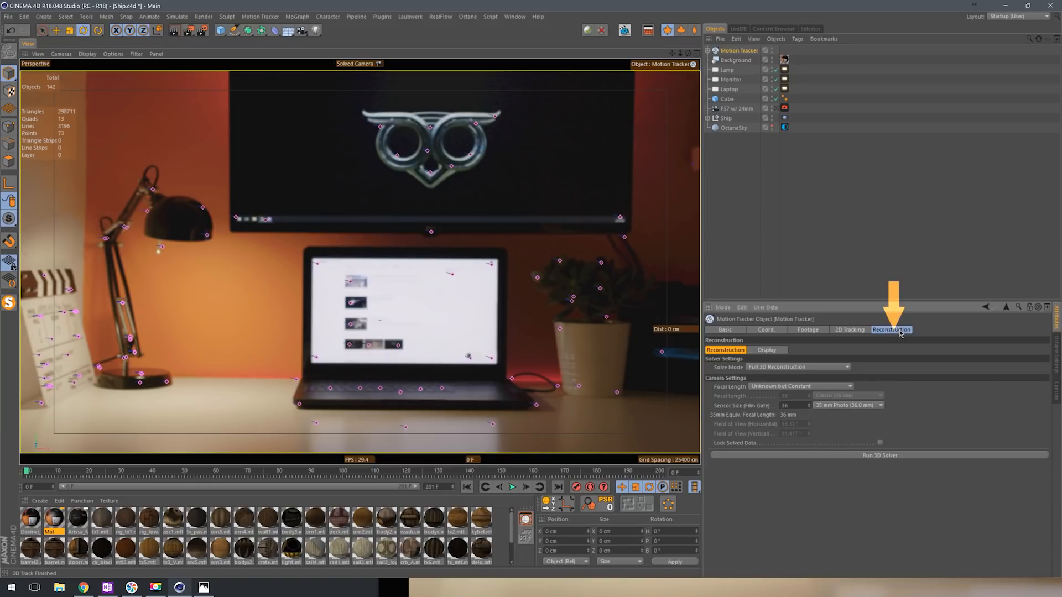
{"action": "left_click", "coordinate": [795, 387]}
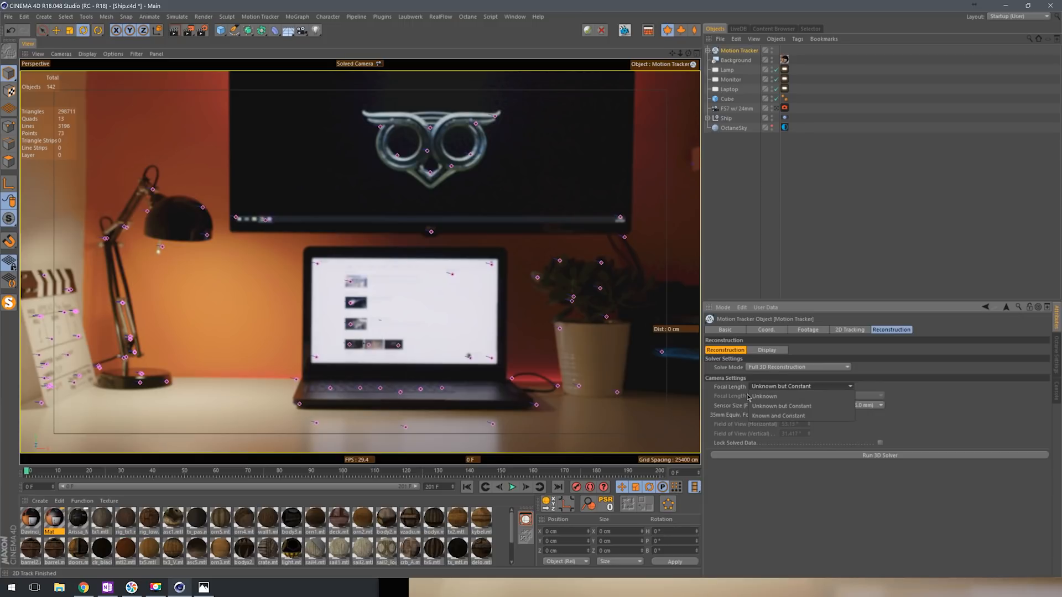
{"action": "left_click", "coordinate": [772, 418]}
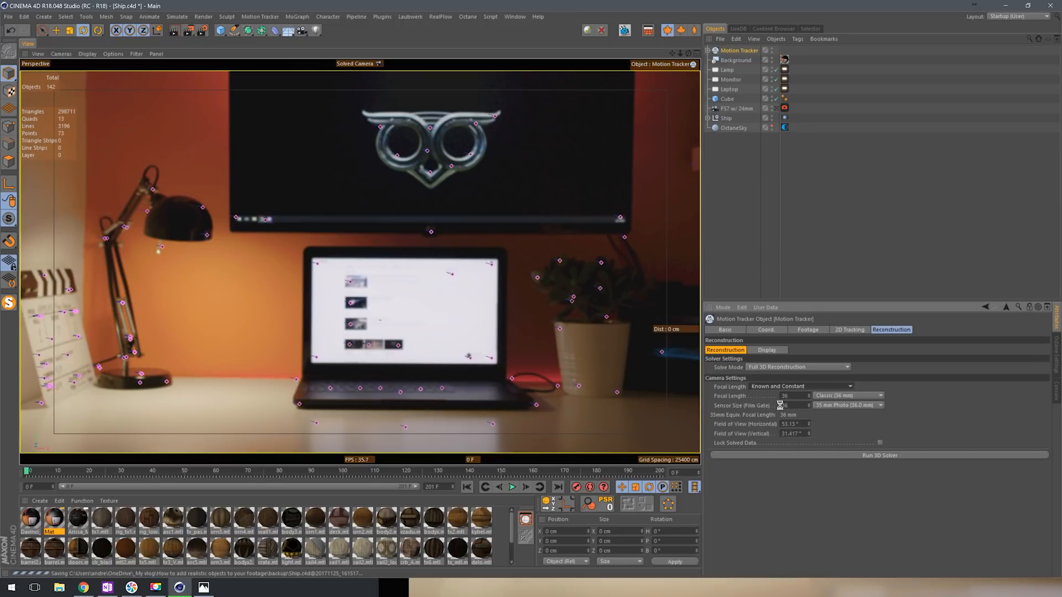
{"action": "double_click", "coordinate": [795, 396]}
{"action": "type", "text": "24"}
{"action": "left_click", "coordinate": [852, 407]}
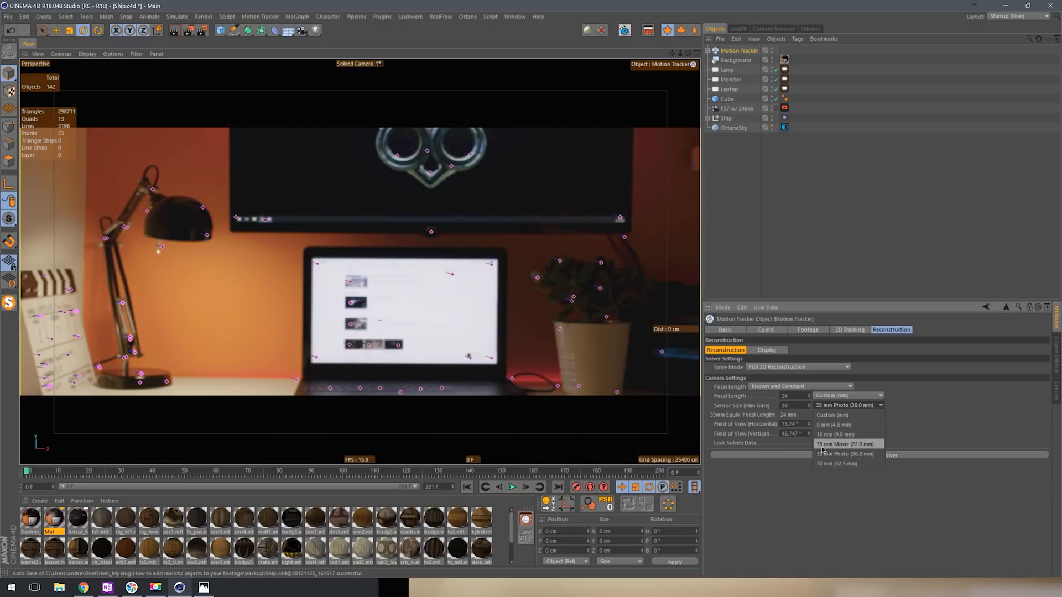
{"action": "left_click", "coordinate": [849, 445]}
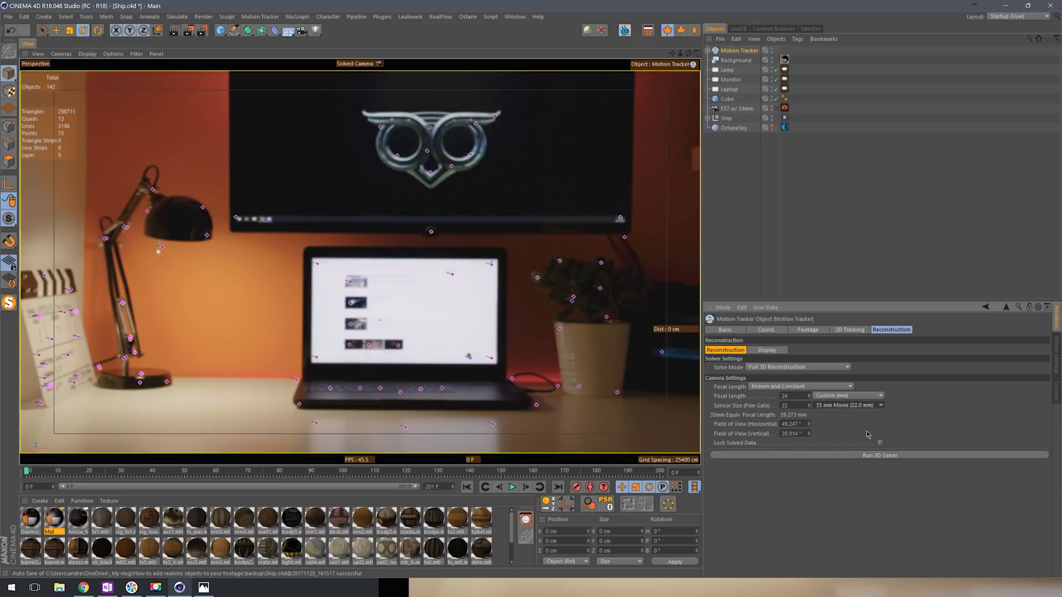
{"action": "left_click", "coordinate": [879, 457]}
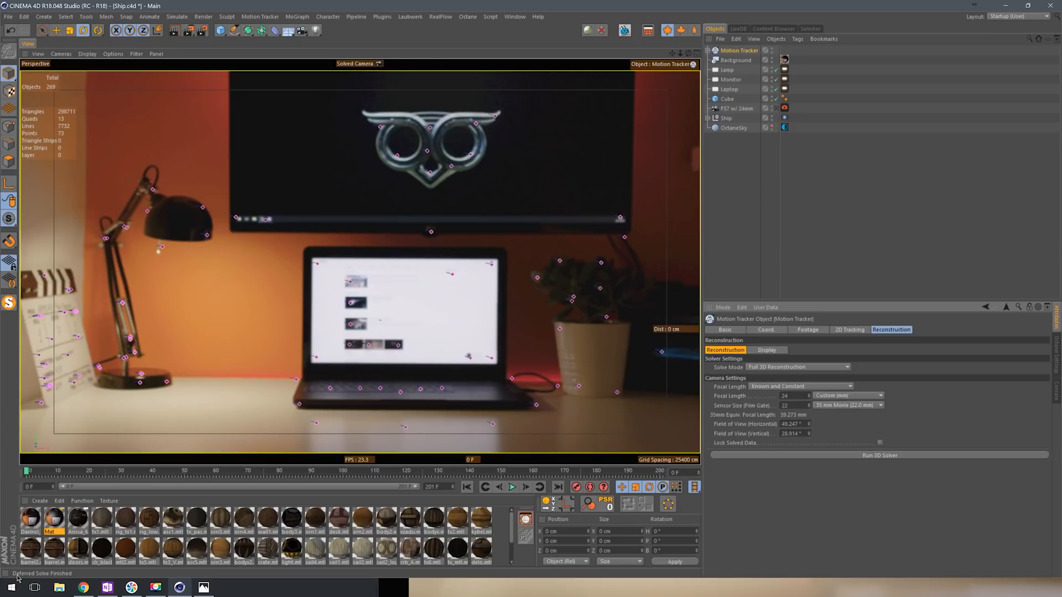
{"action": "left_click_drag", "start_coordinate": [136, 474], "coordinate": [536, 494]}
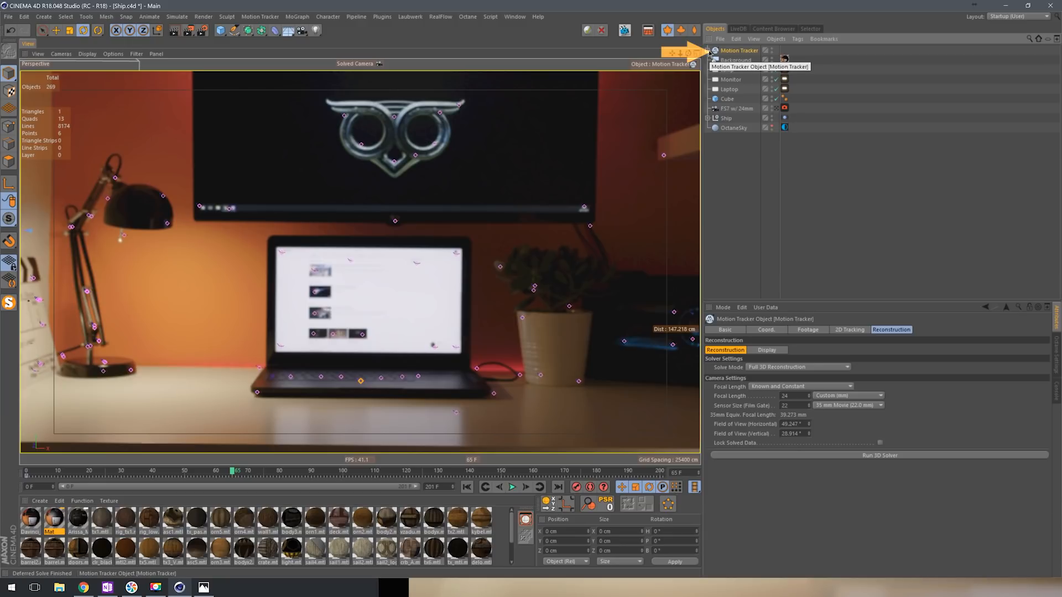
Step: Examine the solved camera and several of the auto features inside the Motion Tracker
{"action": "left_click", "coordinate": [708, 51]}
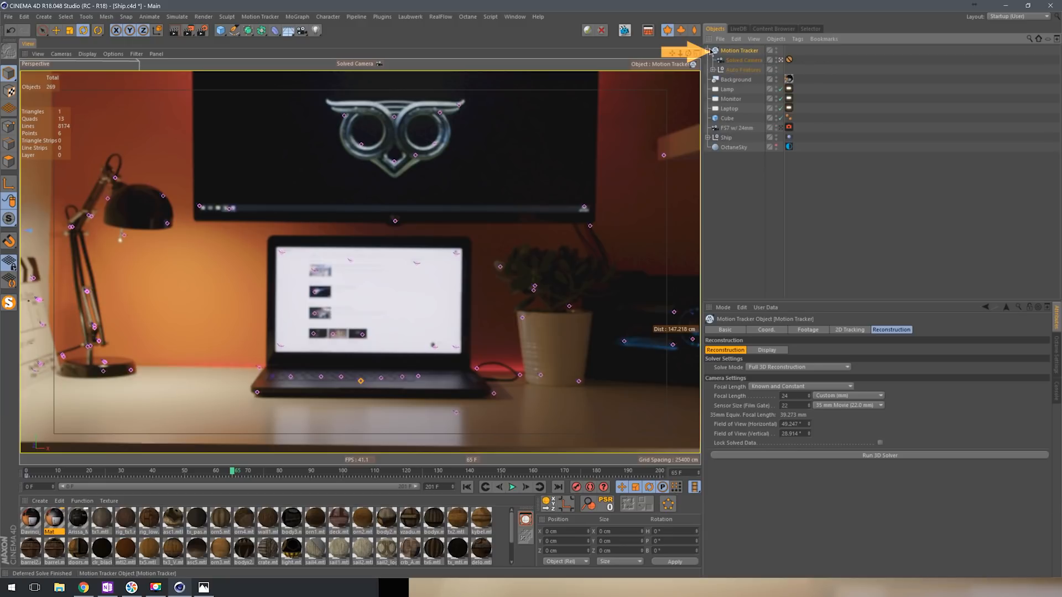
{"action": "left_click", "coordinate": [742, 60]}
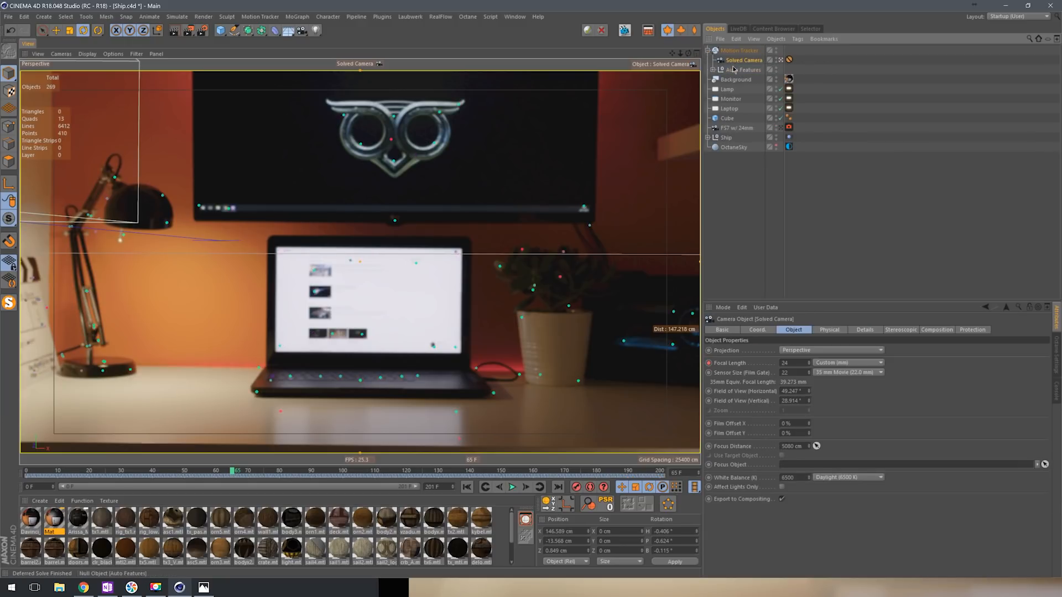
{"action": "left_click", "coordinate": [712, 70]}
{"action": "left_click", "coordinate": [746, 80]}
{"action": "left_click", "coordinate": [747, 119]}
{"action": "left_click", "coordinate": [751, 158]}
{"action": "left_click", "coordinate": [753, 207]}
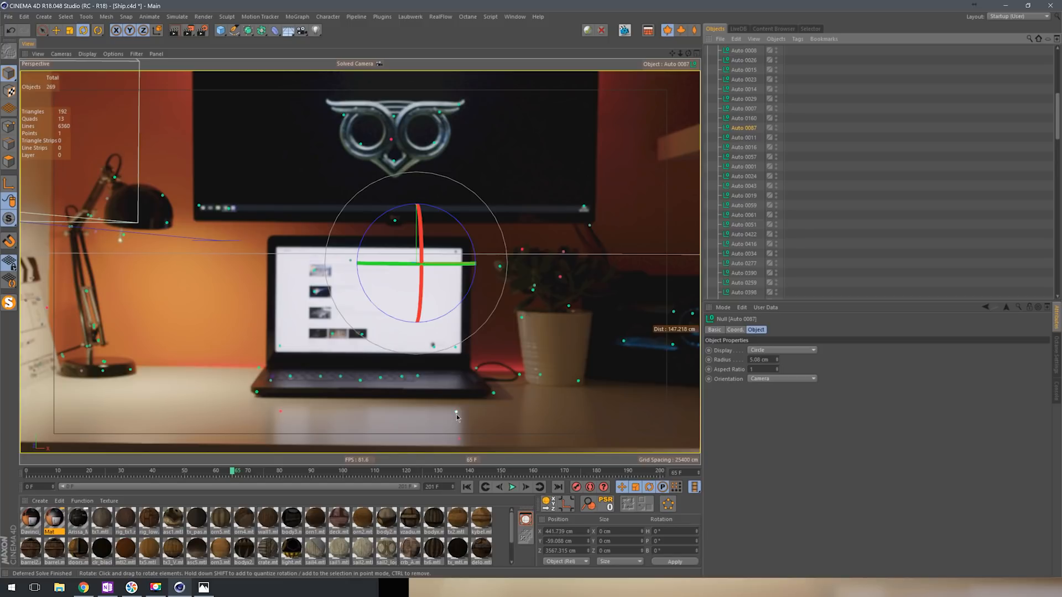
Step: Rename the tracked feature on the desk in front of the laptop "Ship Reference position" and move it out of the Auto Features group
{"action": "left_click", "coordinate": [456, 412]}
{"action": "scroll", "coordinate": [739, 240], "scroll_direction": "down", "scroll_amount": 5}
{"action": "scroll", "coordinate": [738, 239], "scroll_direction": "up", "scroll_amount": 10}
{"action": "double_click", "coordinate": [750, 127]}
{"action": "type", "text": "Ship Reference position"}
{"action": "key", "text": "Return"}
{"action": "left_click_drag", "start_coordinate": [744, 128], "coordinate": [751, 80]}
Step: Place the Ship at the Ship Reference position with Reset PSR and set its X and Y scale to 20
{"action": "left_click_drag", "start_coordinate": [727, 147], "coordinate": [738, 66]}
{"action": "left_click", "coordinate": [600, 505]}
{"action": "left_click", "coordinate": [735, 329]}
{"action": "double_click", "coordinate": [789, 351]}
{"action": "type", "text": "20"}
{"action": "key", "text": "Tab"}
{"action": "type", "text": "20"}
{"action": "key", "text": "Tab"}
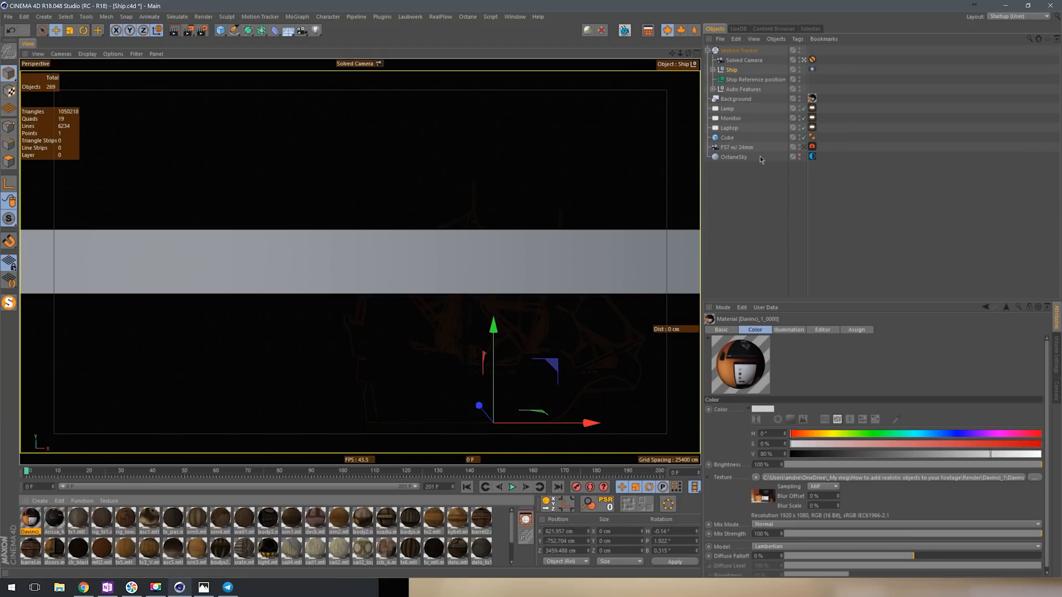
Step: Parent the desk cube to the Ship Reference position and reset its PSR to align it with that point
{"action": "left_click", "coordinate": [725, 138]}
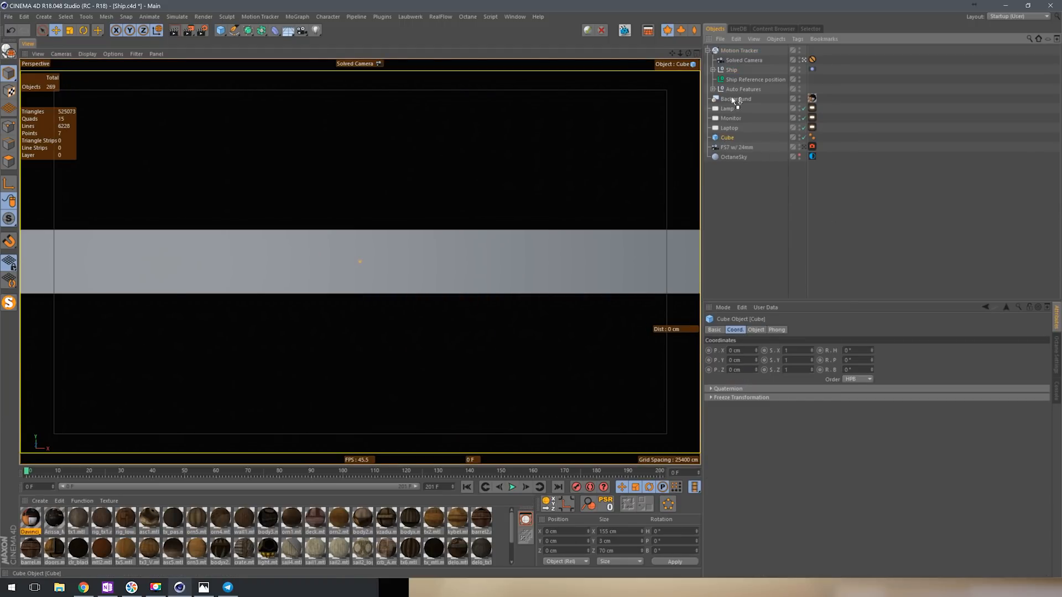
{"action": "left_click_drag", "start_coordinate": [737, 79], "coordinate": [738, 81]}
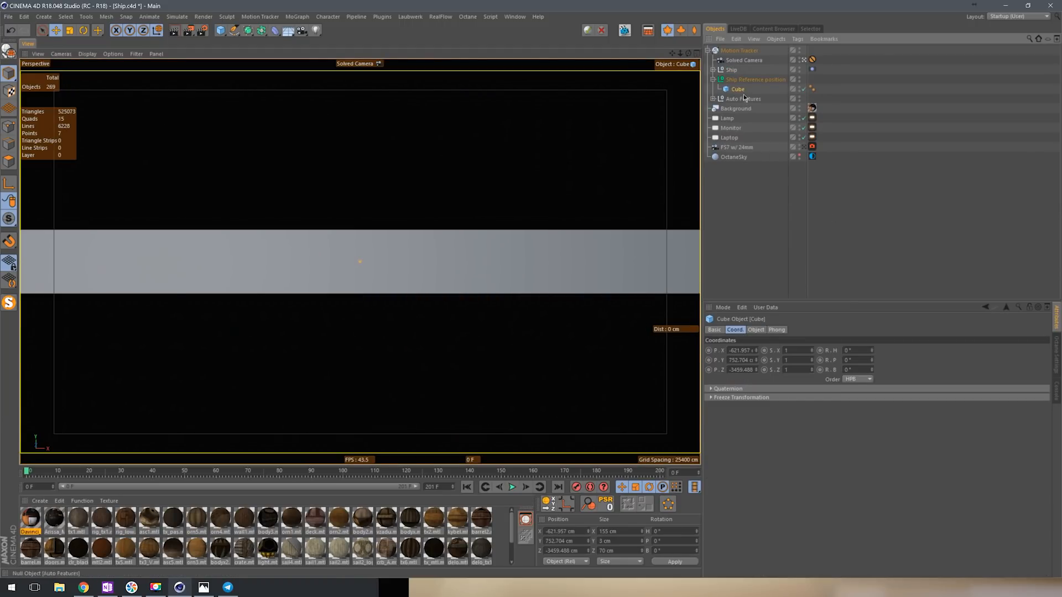
{"action": "left_click", "coordinate": [610, 502]}
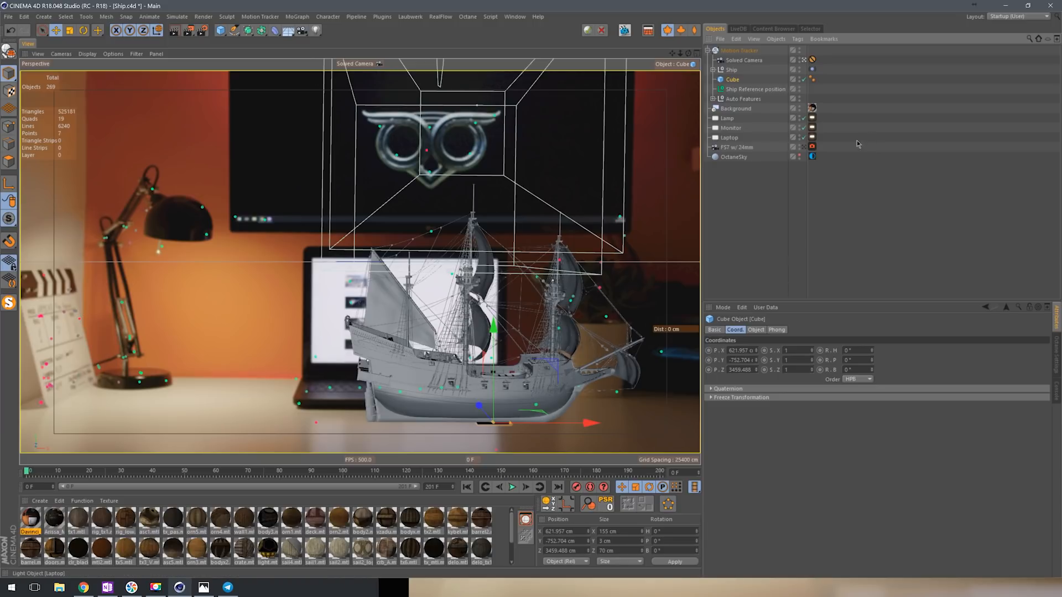
Step: Search the Commander for PSR commands
{"action": "left_click", "coordinate": [1057, 18]}
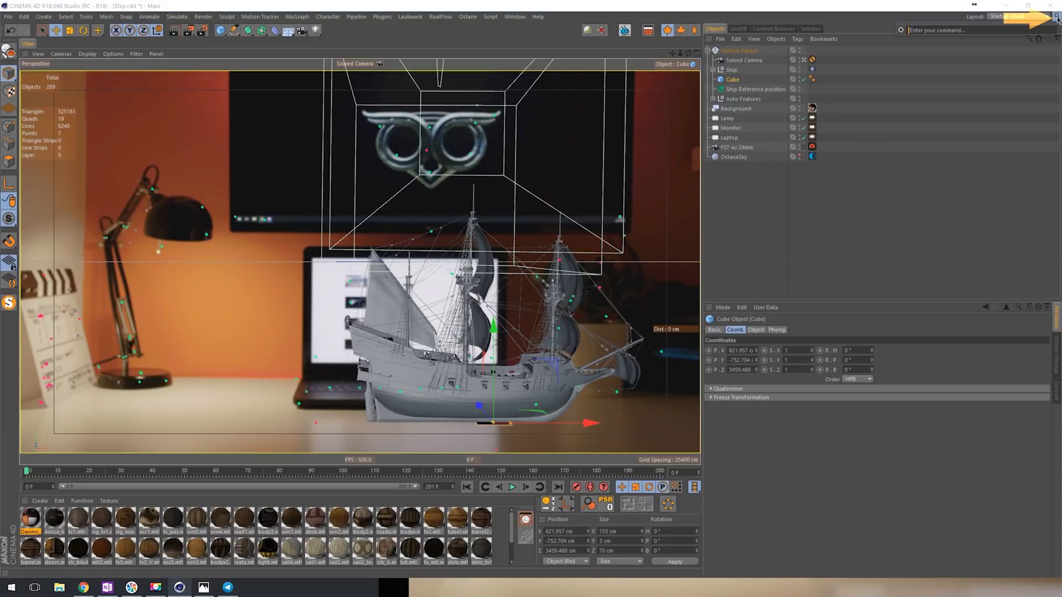
{"action": "type", "text": "PSR"}
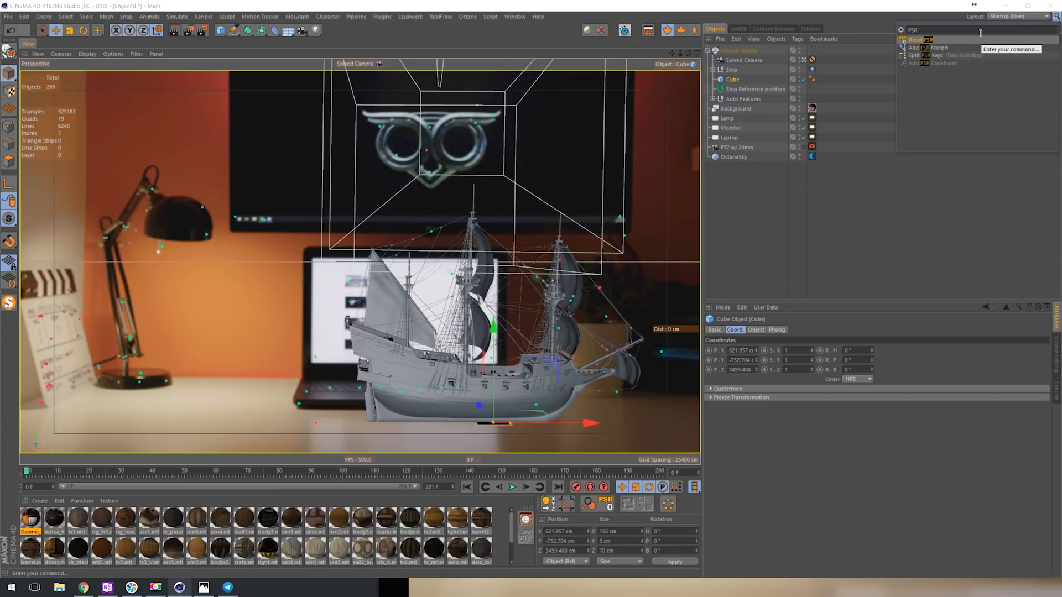
{"action": "key", "text": "Down"}
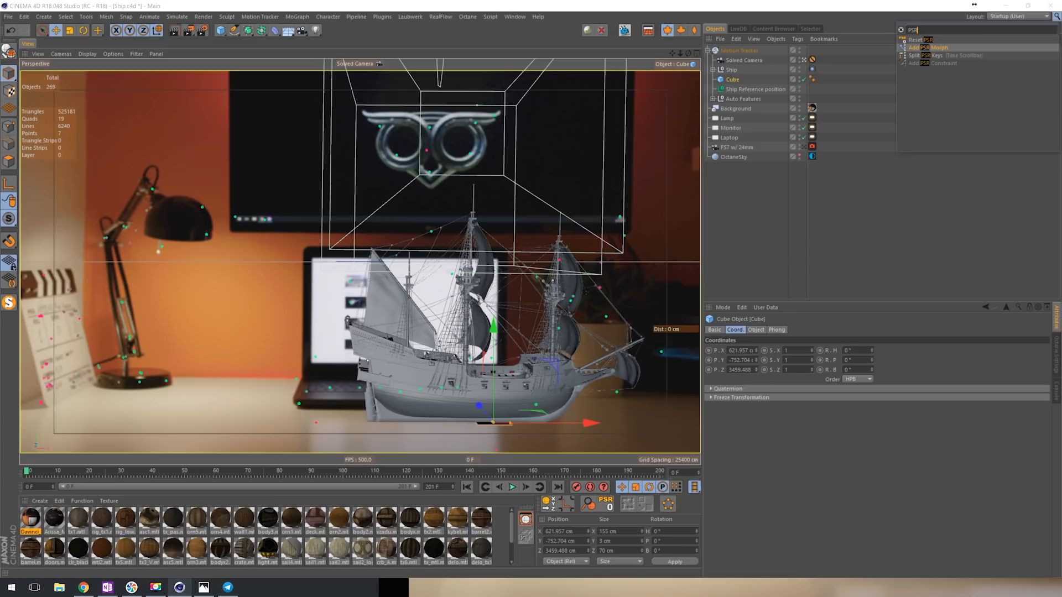
Step: Align the cube to its parent with Reset PSR, and move it out of the Ship Reference position
{"action": "left_click", "coordinate": [932, 42]}
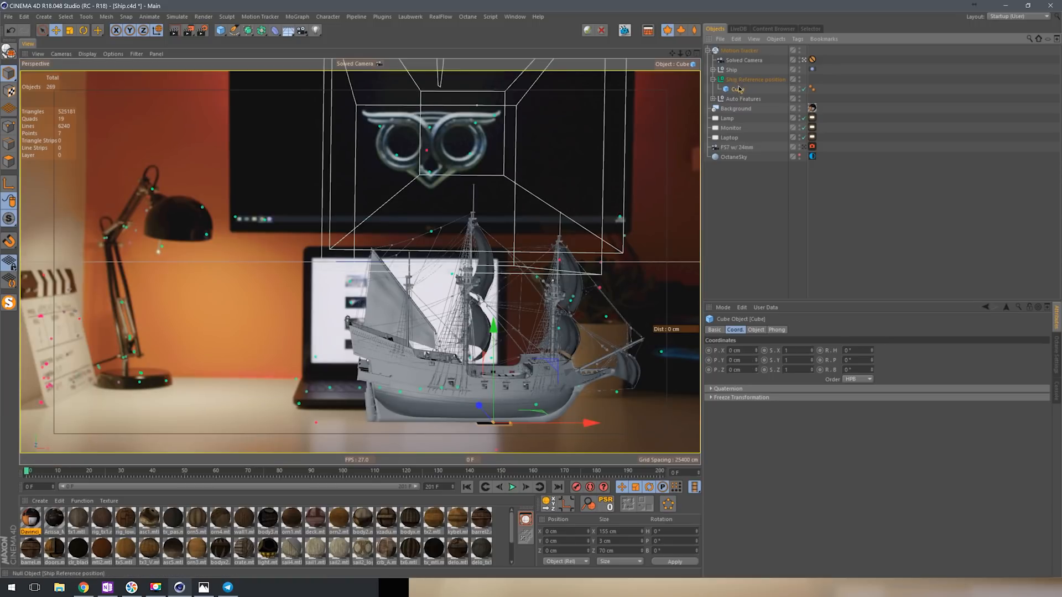
{"action": "left_click_drag", "start_coordinate": [742, 75], "coordinate": [739, 81]}
Step: Set the cube's X, Y and Z scale to 20 and move it so it covers the desk surface
{"action": "left_click", "coordinate": [788, 350]}
{"action": "type", "text": "20"}
{"action": "key", "text": "Tab"}
{"action": "type", "text": "20"}
{"action": "key", "text": "Tab"}
{"action": "type", "text": "2"}
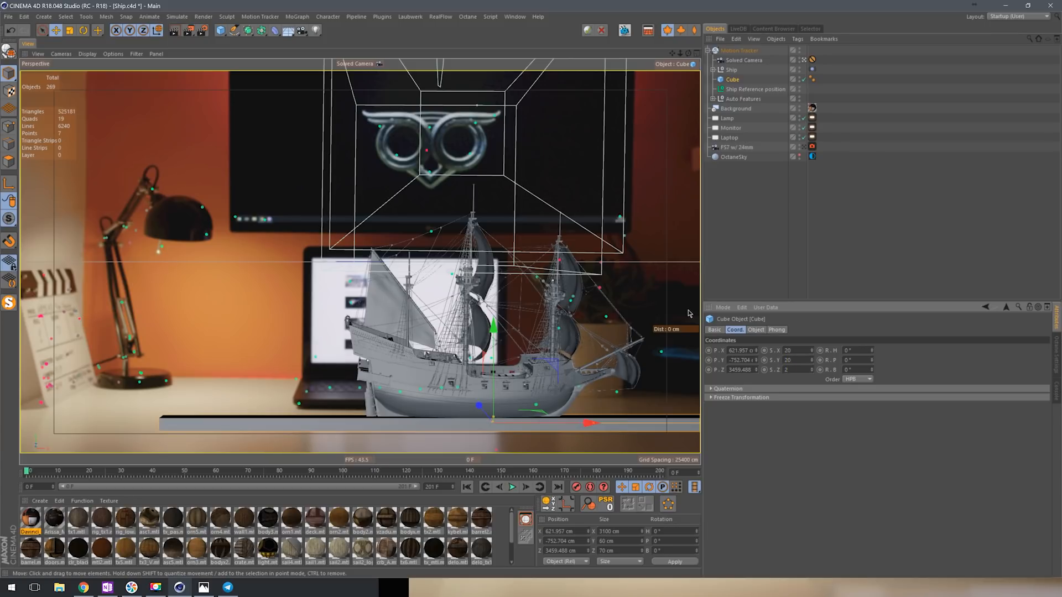
{"action": "type", "text": "0"}
{"action": "key", "text": "Return"}
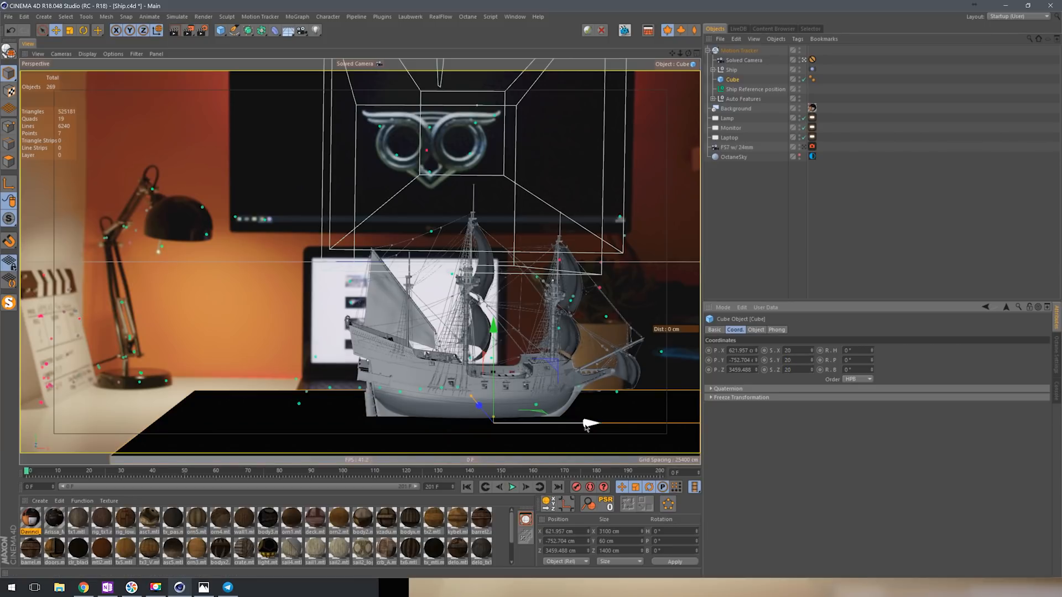
{"action": "left_click_drag", "start_coordinate": [587, 424], "coordinate": [474, 436]}
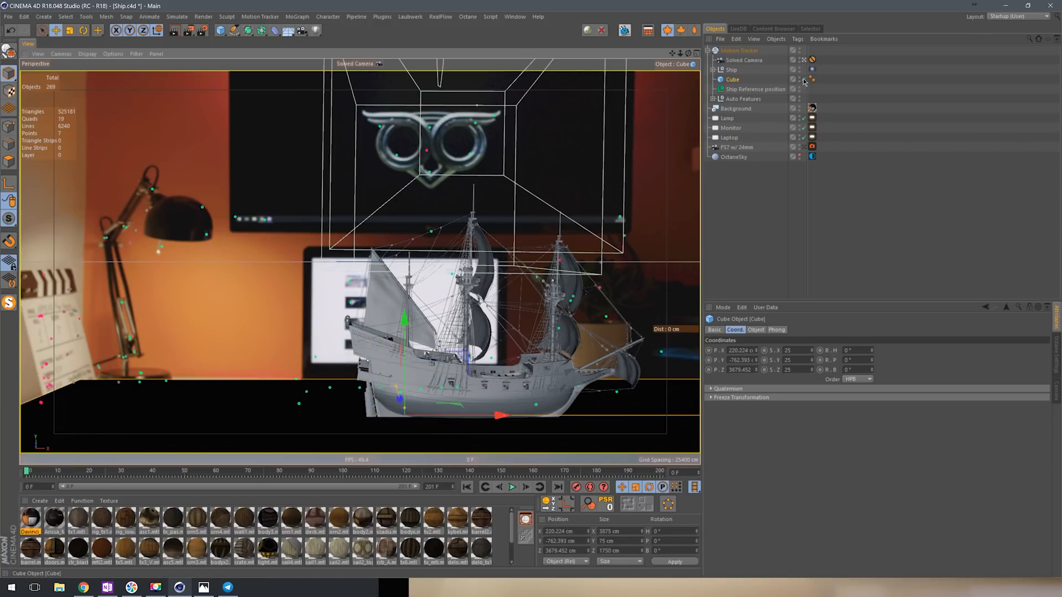
Step: Move the Ship to about -840 cm in X and -566 cm in Y, and record a keyframe at frame 0
{"action": "left_click", "coordinate": [732, 69]}
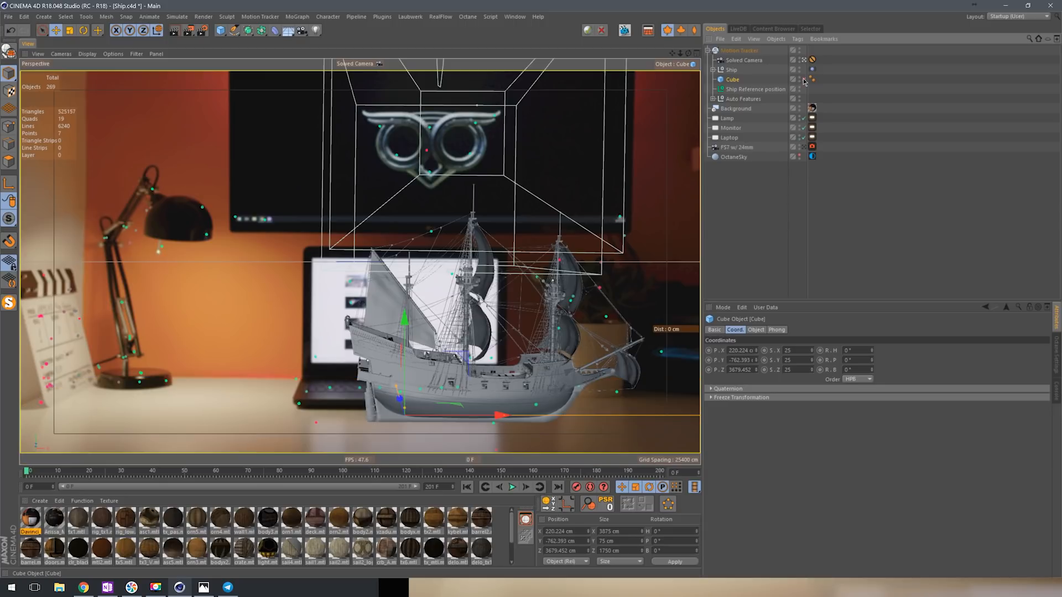
{"action": "left_click_drag", "start_coordinate": [576, 409], "coordinate": [262, 402]}
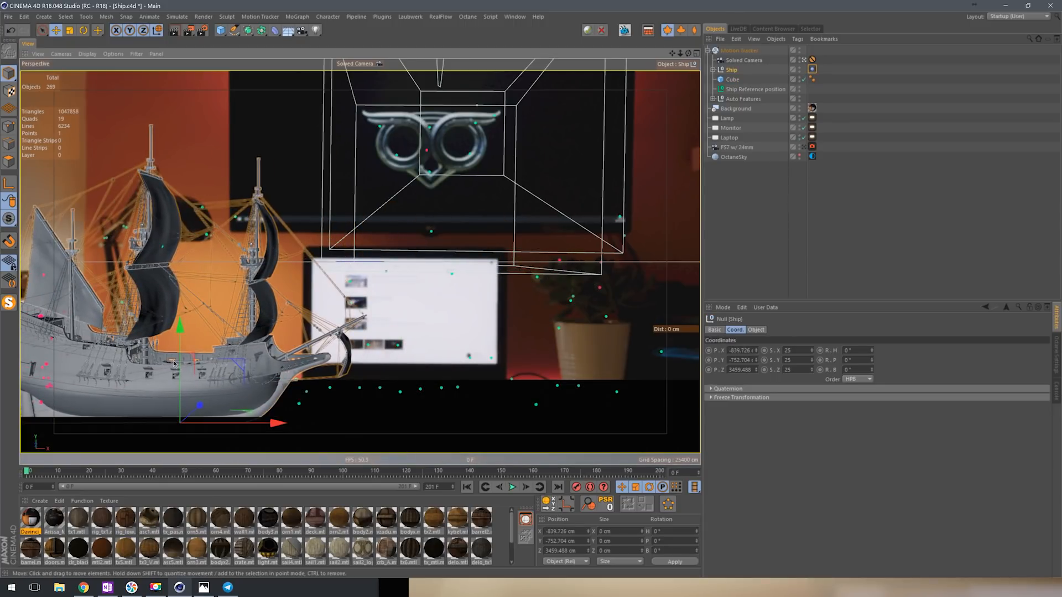
{"action": "left_click_drag", "start_coordinate": [180, 369], "coordinate": [205, 322]}
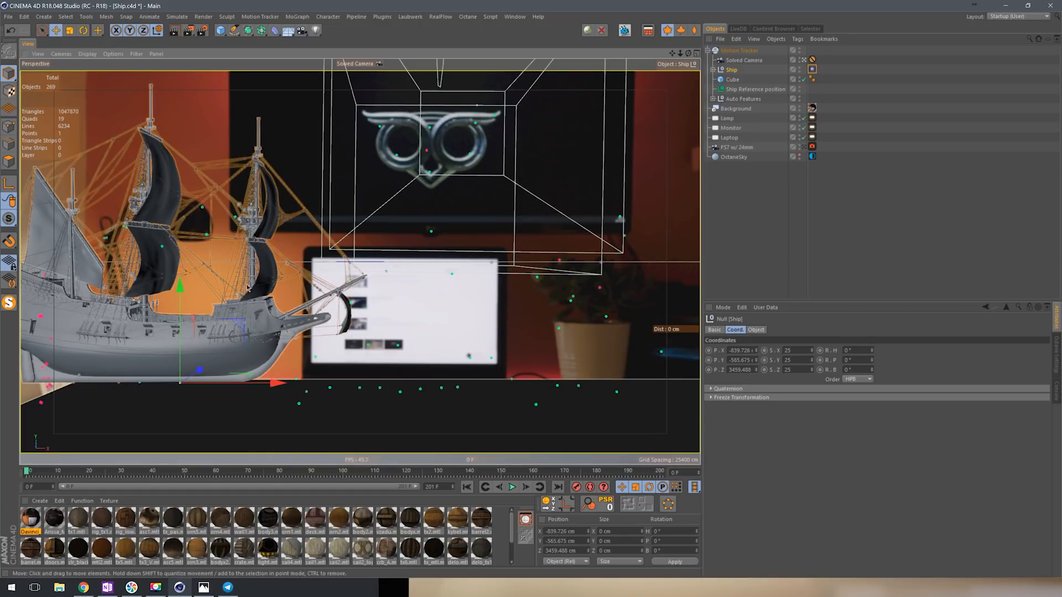
{"action": "left_click", "coordinate": [576, 487]}
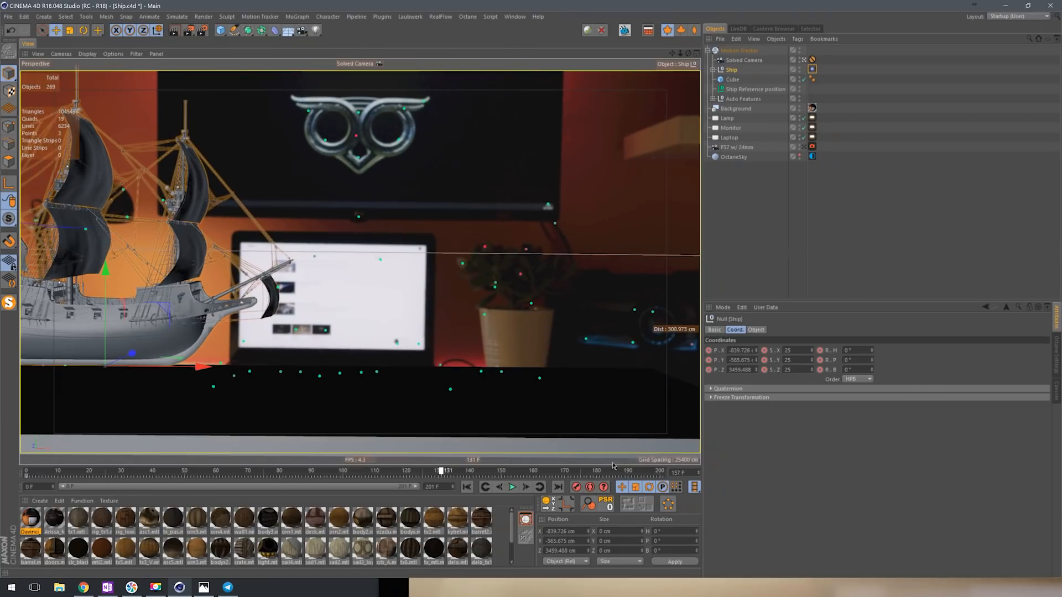
Step: At frame 200, move the Ship to about 52 cm in X, record a keyframe and play the animation
{"action": "left_click", "coordinate": [663, 472]}
{"action": "left_click_drag", "start_coordinate": [663, 472], "coordinate": [661, 472]}
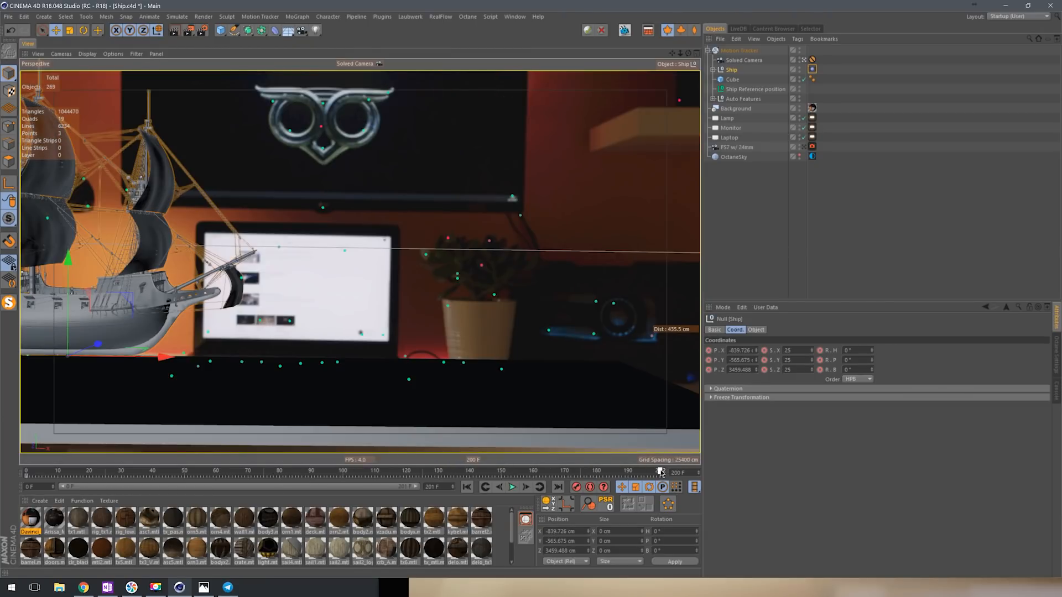
{"action": "left_click_drag", "start_coordinate": [114, 359], "coordinate": [399, 387]}
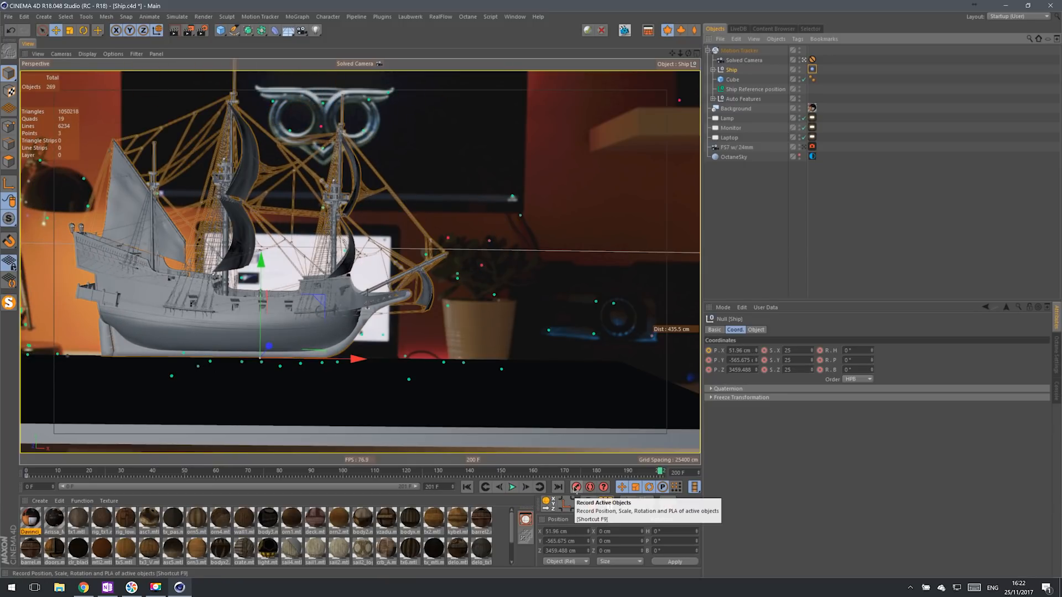
{"action": "left_click", "coordinate": [576, 488]}
{"action": "left_click", "coordinate": [513, 488]}
{"action": "left_click", "coordinate": [515, 492]}
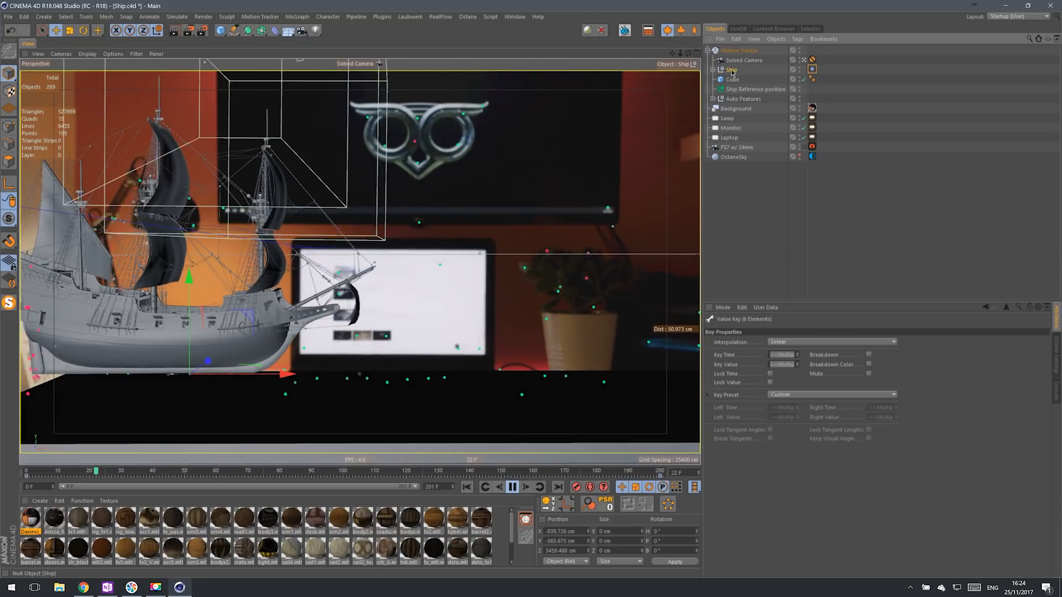
Step: Replace the Ship's Vibrate tag with a new Vibrate tag and enable its rotation
{"action": "left_click", "coordinate": [812, 69]}
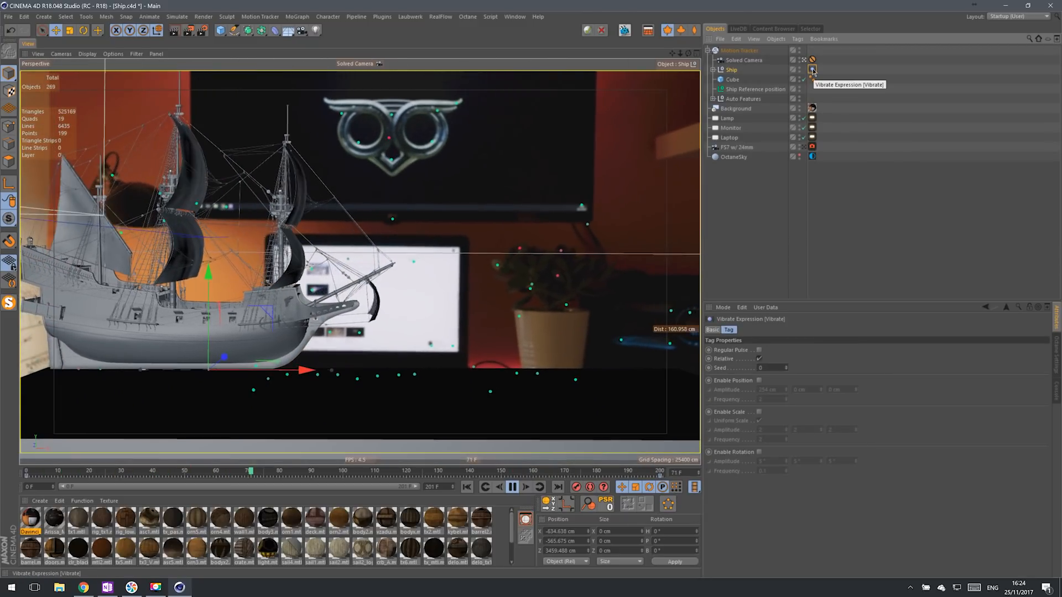
{"action": "key", "text": "Delete"}
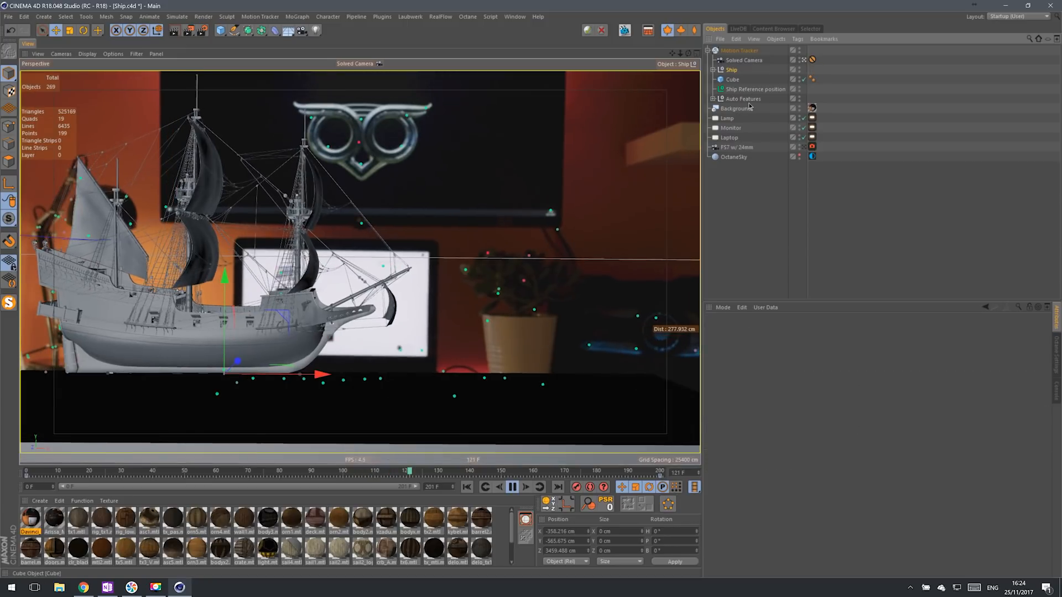
{"action": "right_click", "coordinate": [732, 70]}
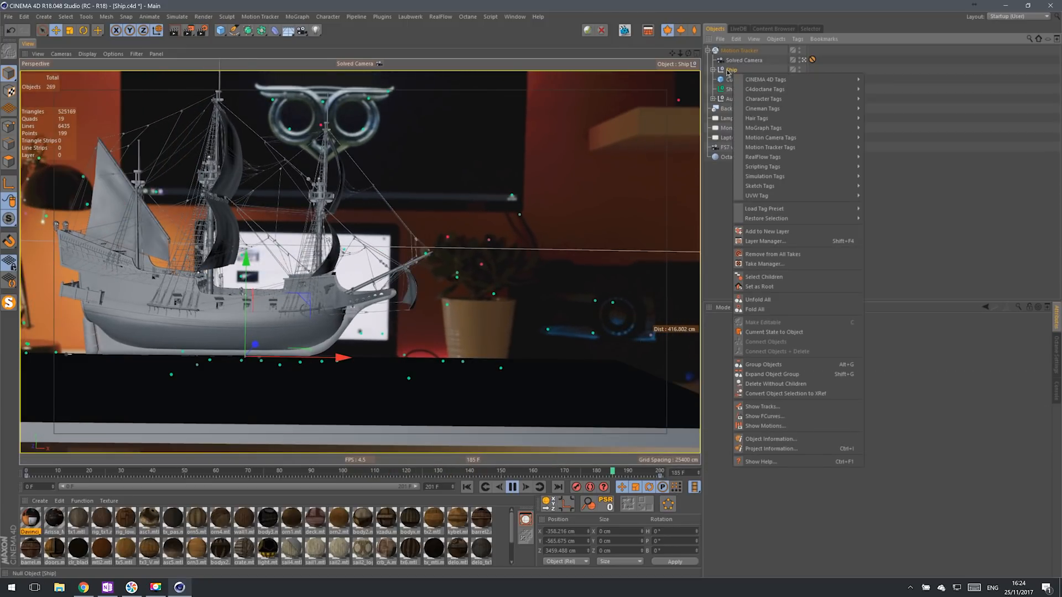
{"action": "mouse_move", "coordinate": [760, 84]}
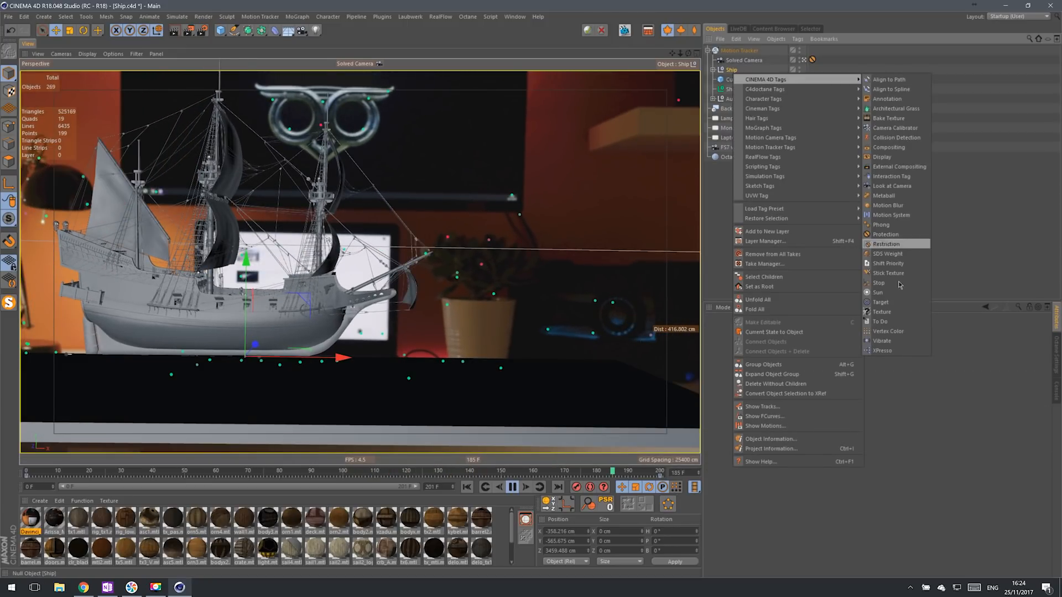
{"action": "left_click", "coordinate": [881, 341]}
{"action": "left_click", "coordinate": [759, 453]}
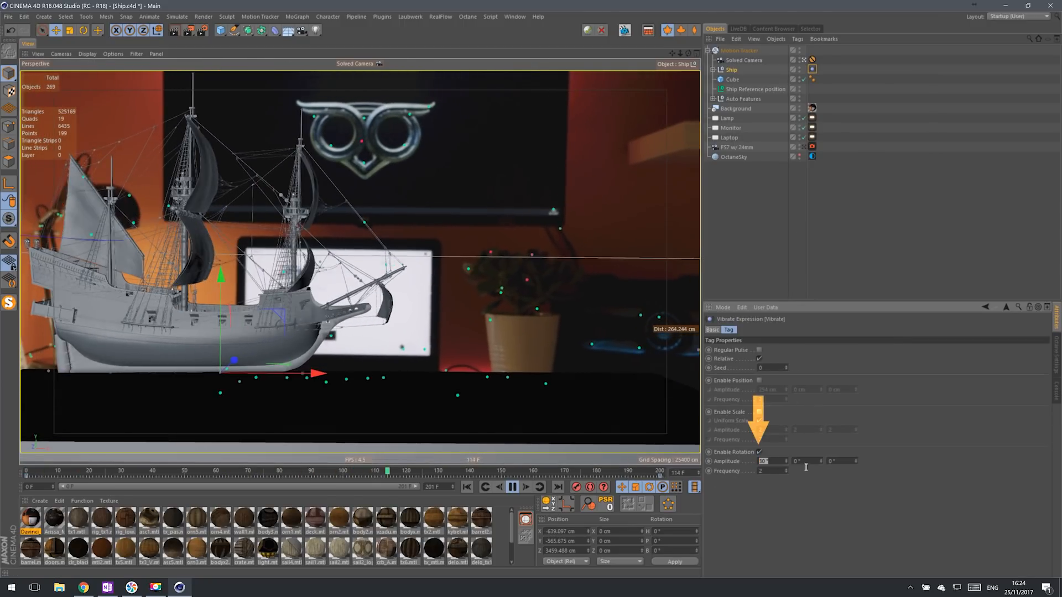
Step: Set the Vibrate tag's rotation amplitude to 5° on all three axes
{"action": "type", "text": "5"}
{"action": "key", "text": "Tab"}
{"action": "type", "text": "5"}
{"action": "key", "text": "Tab"}
{"action": "type", "text": "5"}
{"action": "key", "text": "Return"}
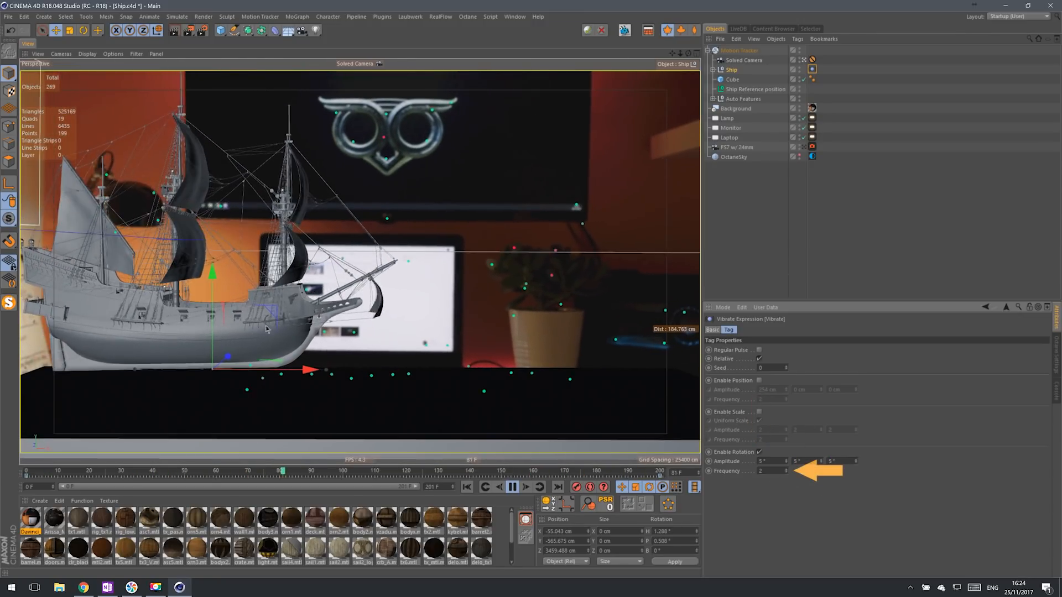
Step: Set the Vibrate rotation frequency to 12.52, and stop the playback at the start of the timeline
{"action": "double_click", "coordinate": [773, 471]}
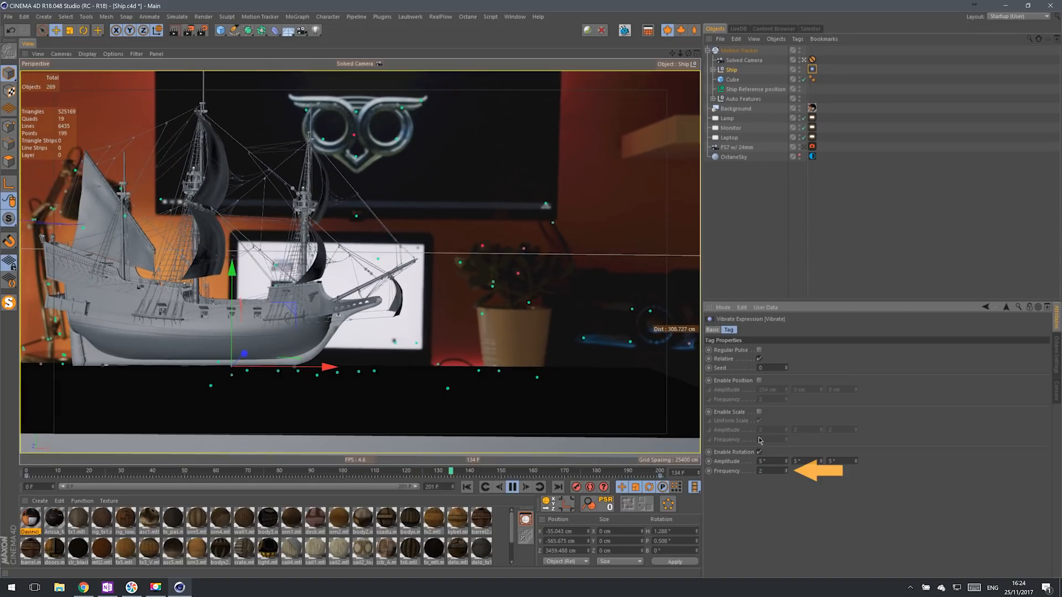
{"action": "type", "text": "12.52"}
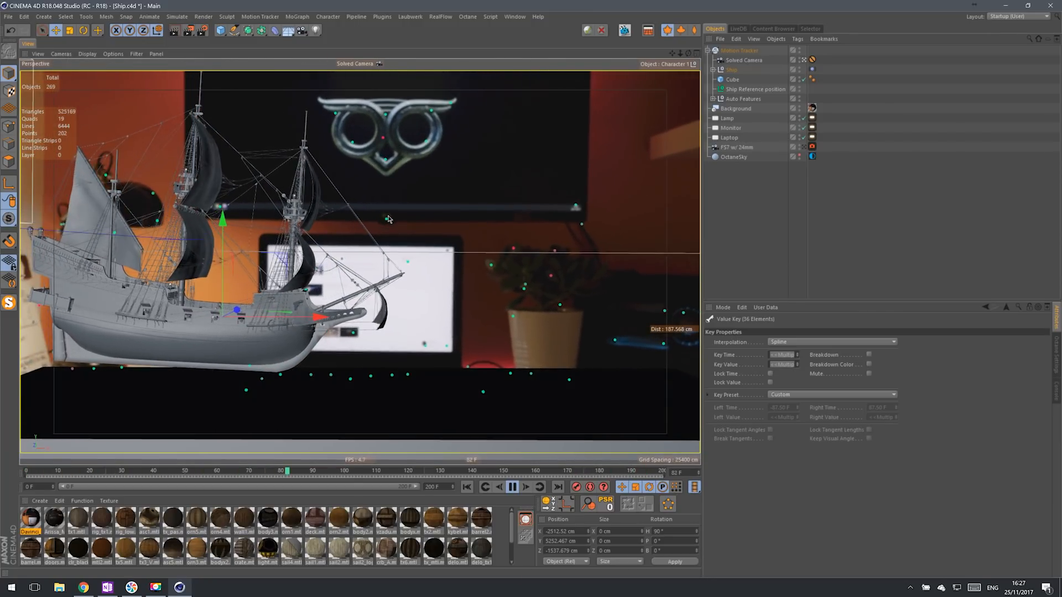
{"action": "left_click", "coordinate": [512, 487]}
{"action": "left_click", "coordinate": [467, 488]}
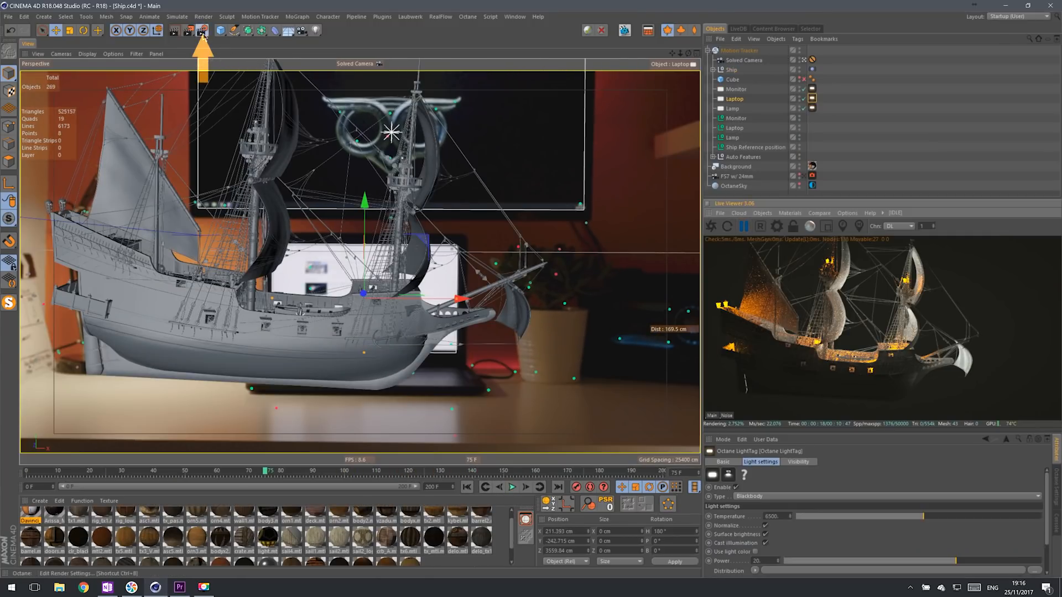
Step: Open the render settings and arrange the Render Settings and Octane Settings windows side by side for review
{"action": "key", "text": "ctrl+b"}
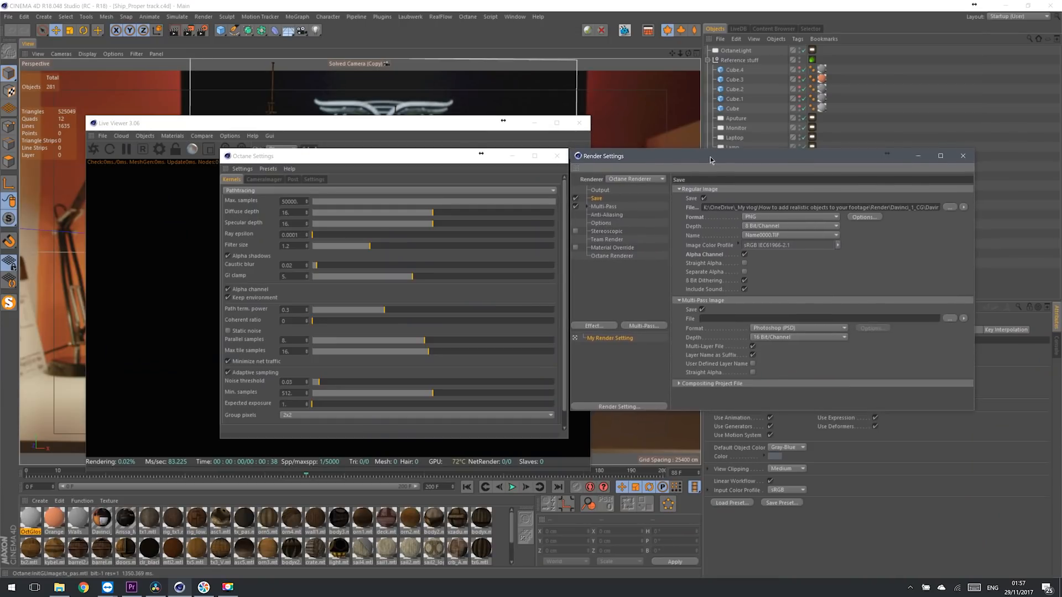
{"action": "left_click_drag", "start_coordinate": [710, 160], "coordinate": [716, 77]}
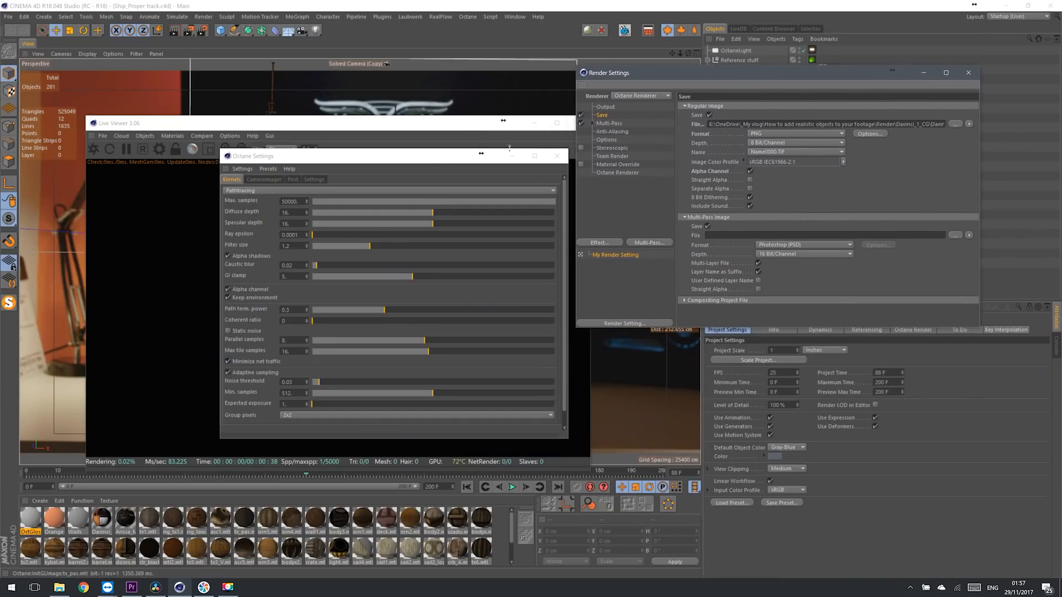
{"action": "left_click_drag", "start_coordinate": [434, 163], "coordinate": [398, 169]}
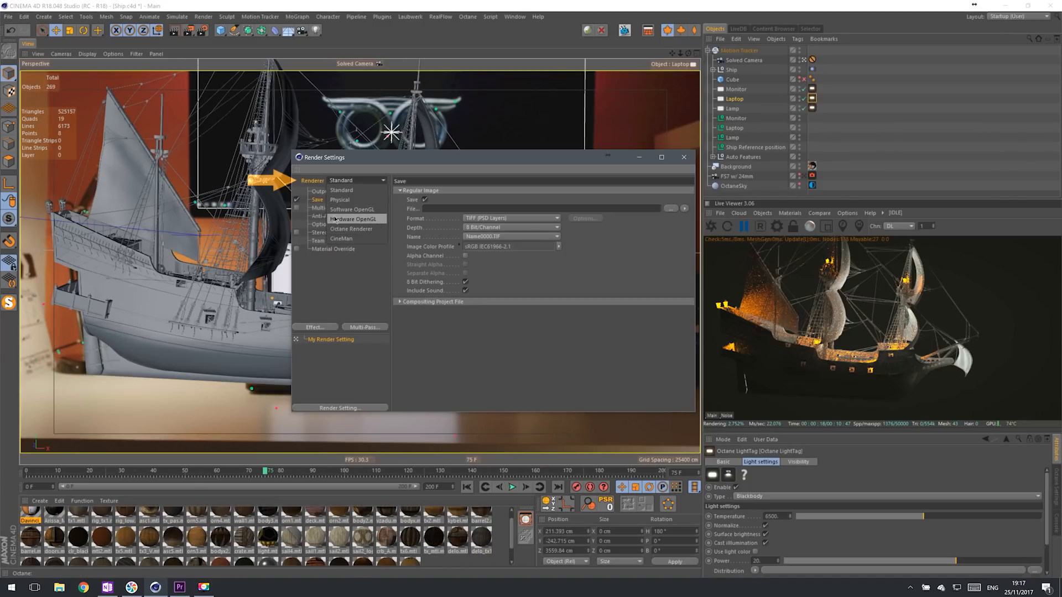
Step: Configure rendering with Hardware OpenGL to PNG with an alpha channel, using Davinci_1_CG as the output file
{"action": "left_click", "coordinate": [353, 219]}
{"action": "left_click", "coordinate": [486, 220]}
{"action": "left_click", "coordinate": [485, 318]}
{"action": "left_click", "coordinate": [466, 256]}
{"action": "left_click", "coordinate": [671, 209]}
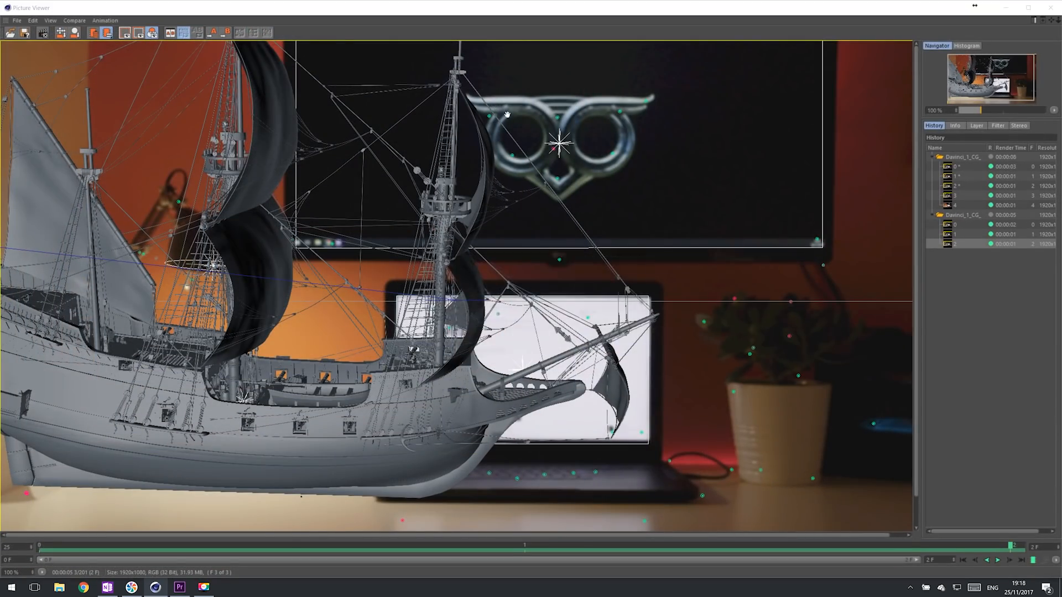
{"action": "left_click", "coordinate": [526, 336]}
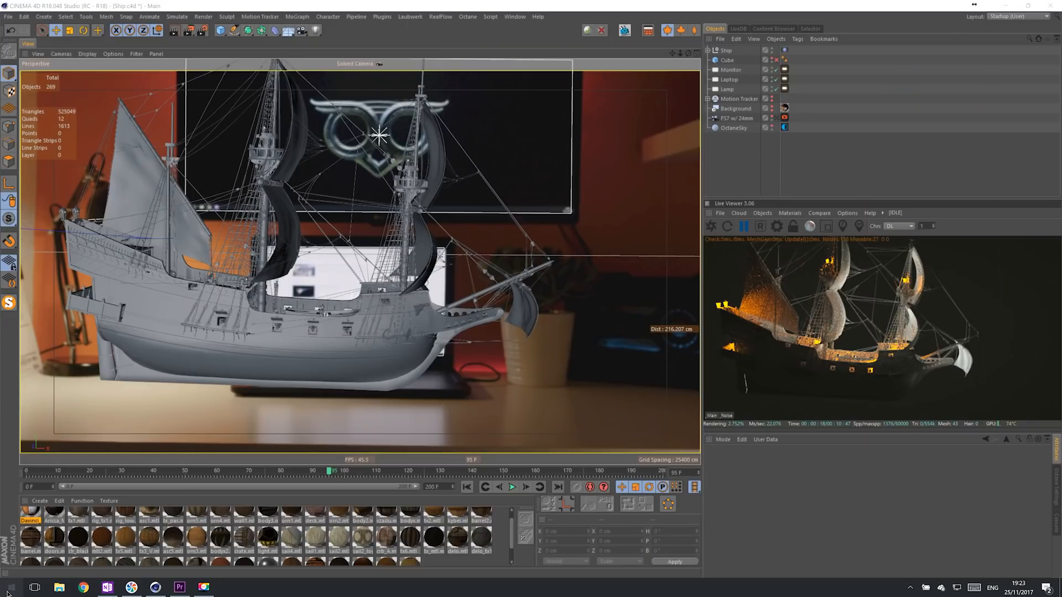
Step: Switch to Fusion Studio, add a Loader for the Davinci_1 image sequence and show it in the first viewer
{"action": "key", "text": "super"}
{"action": "left_click", "coordinate": [383, 318]}
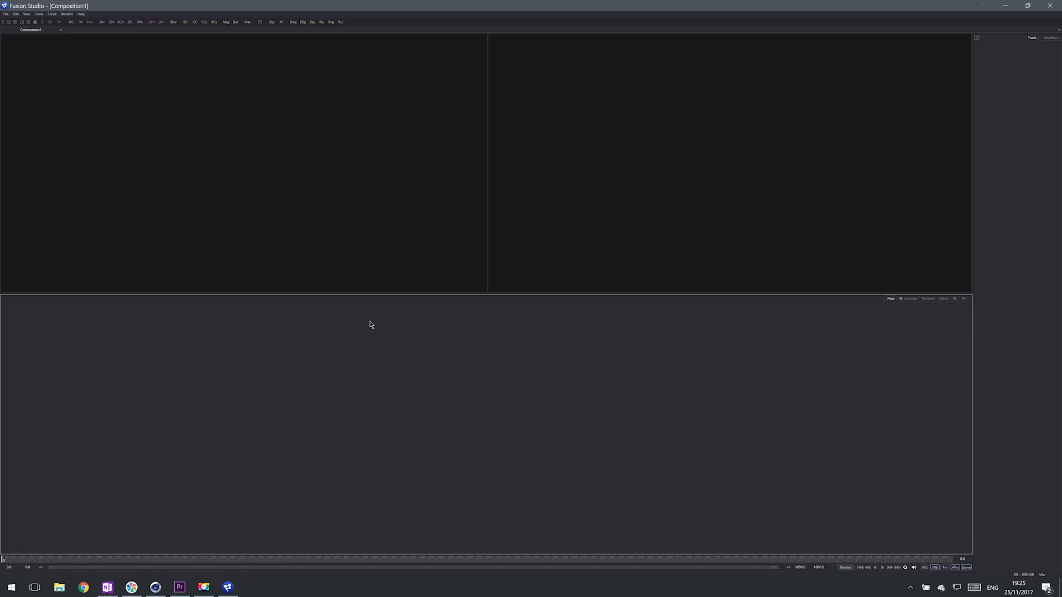
{"action": "key", "text": "ctrl+space"}
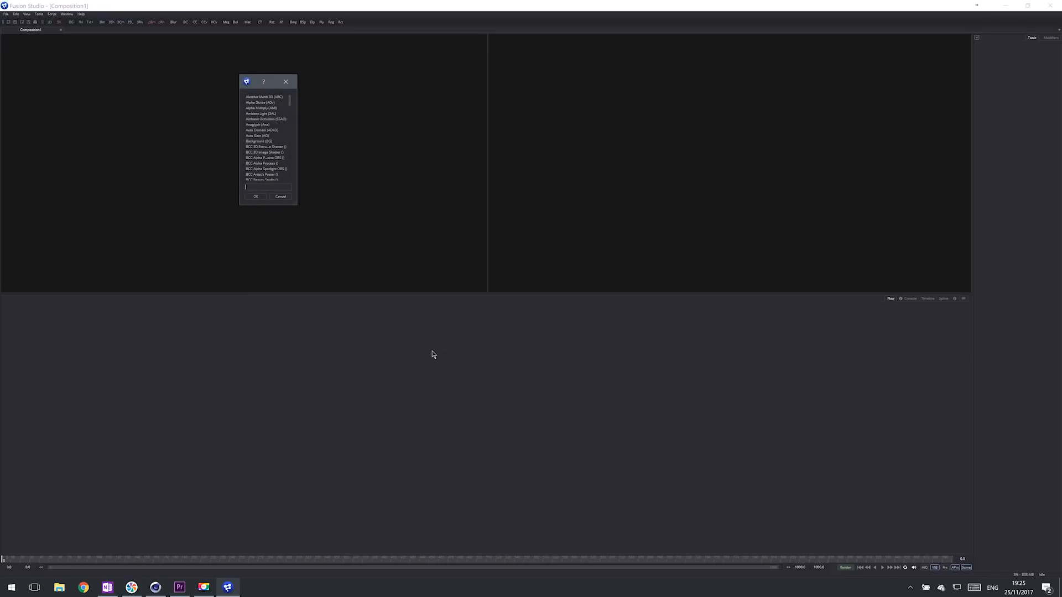
{"action": "type", "text": "loader"}
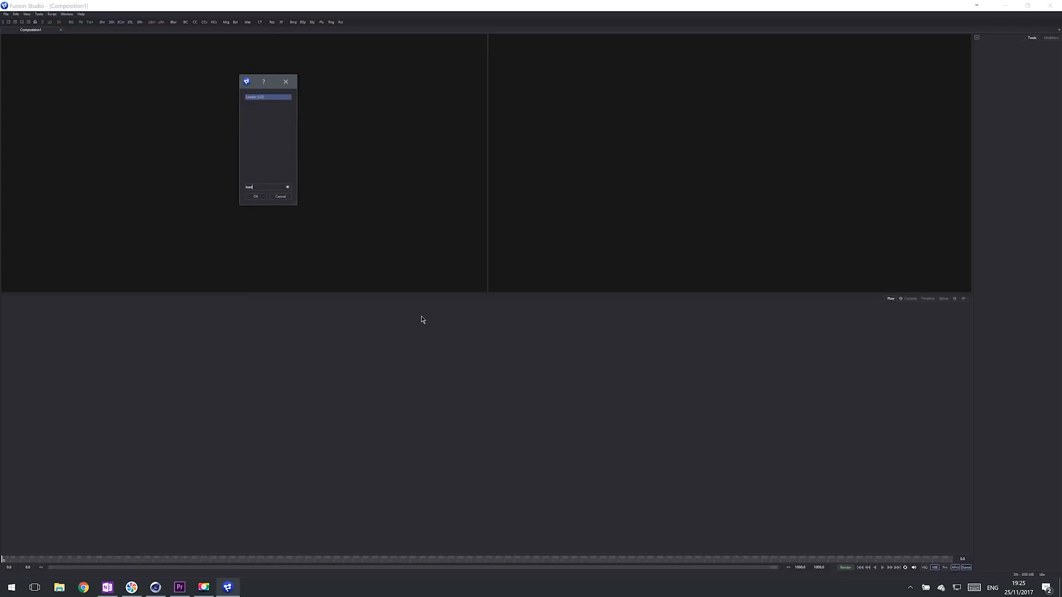
{"action": "key", "text": "Return"}
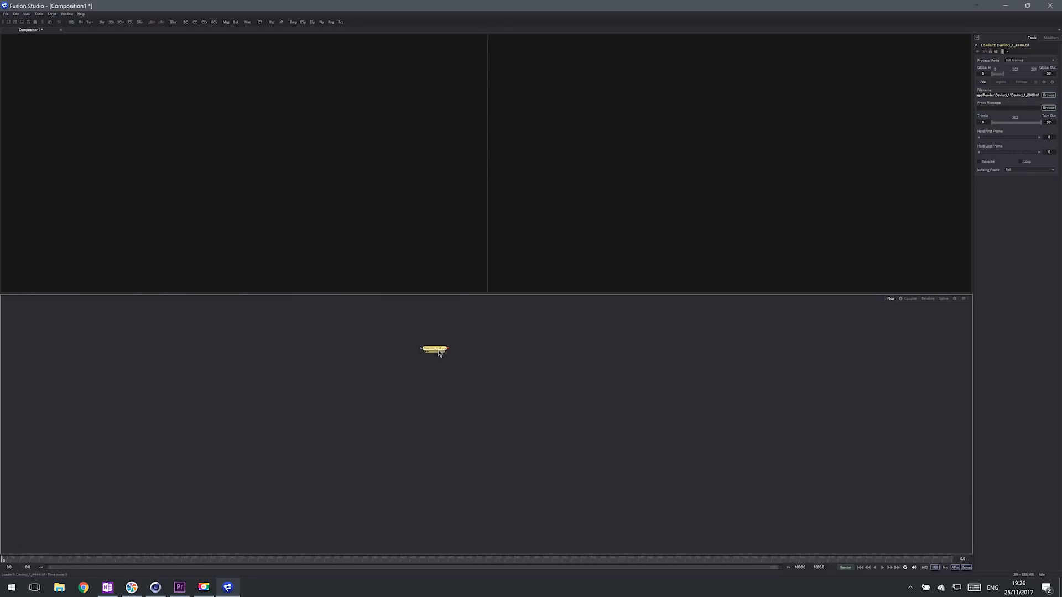
{"action": "left_click_drag", "start_coordinate": [440, 353], "coordinate": [315, 366]}
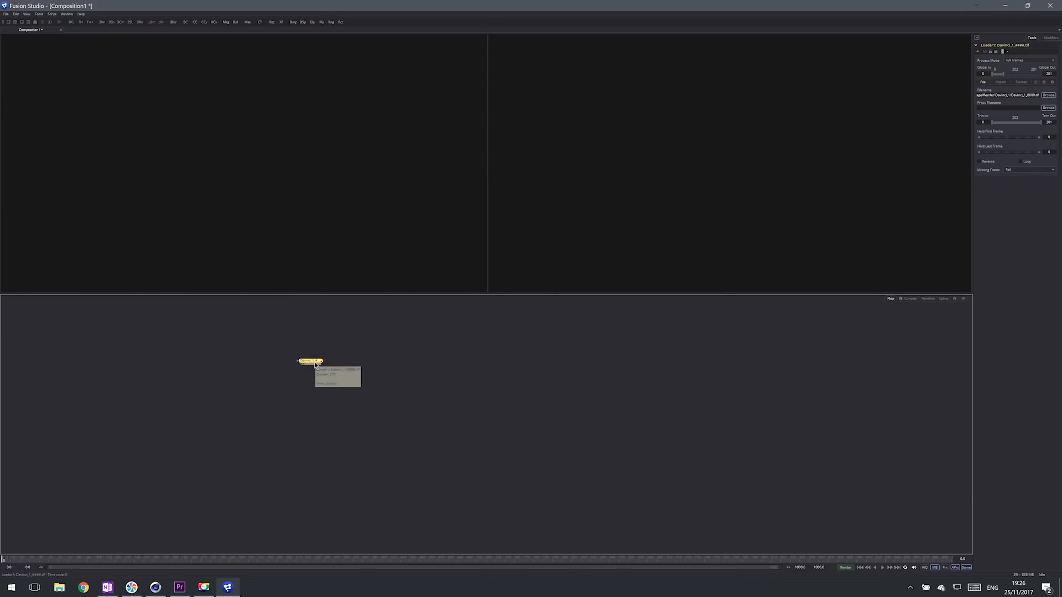
{"action": "key", "text": "1"}
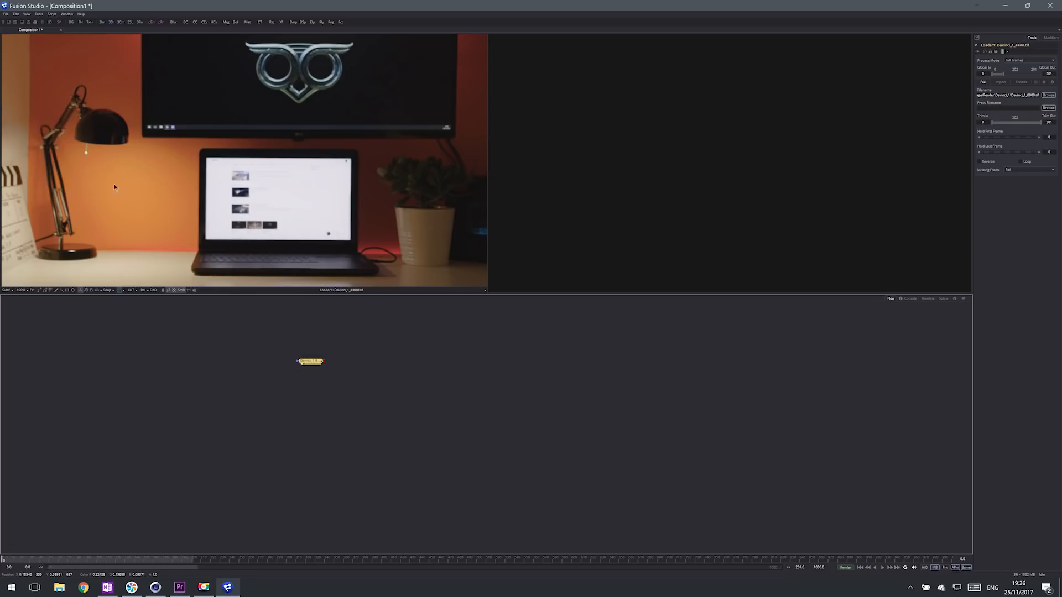
Step: Add a second Loader with the PNG image sequence from the Davinci_1_CG folder
{"action": "key", "text": "shift+space"}
{"action": "type", "text": "loader"}
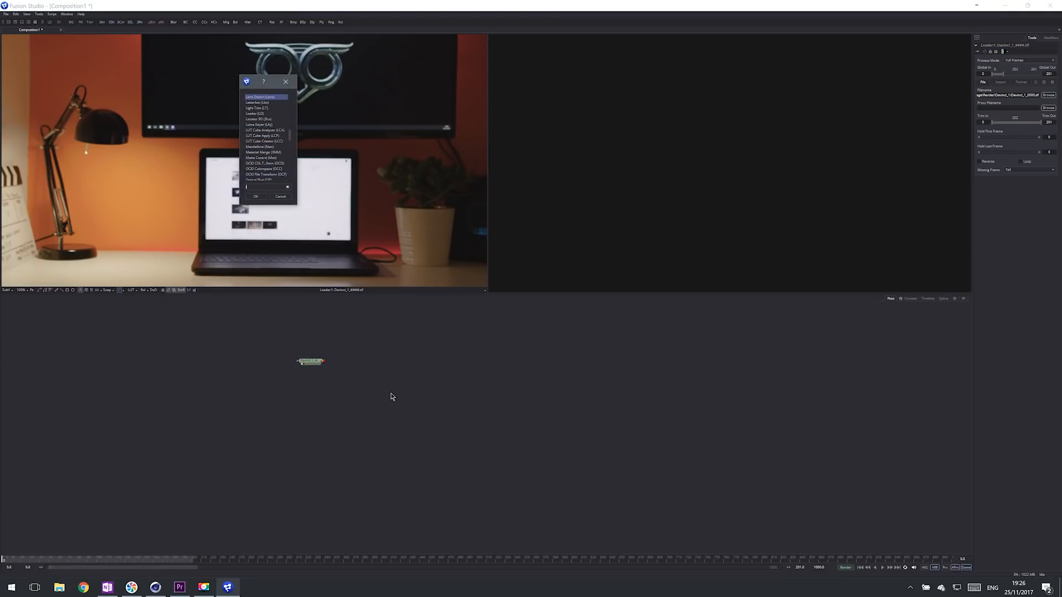
{"action": "key", "text": "Return"}
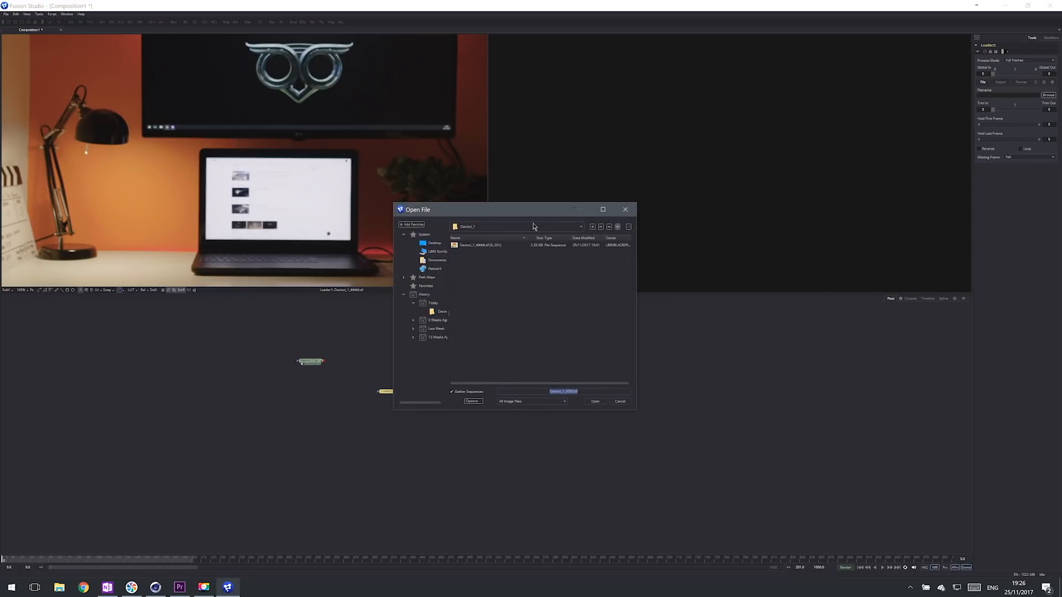
{"action": "left_click", "coordinate": [600, 228]}
{"action": "left_click", "coordinate": [487, 255]}
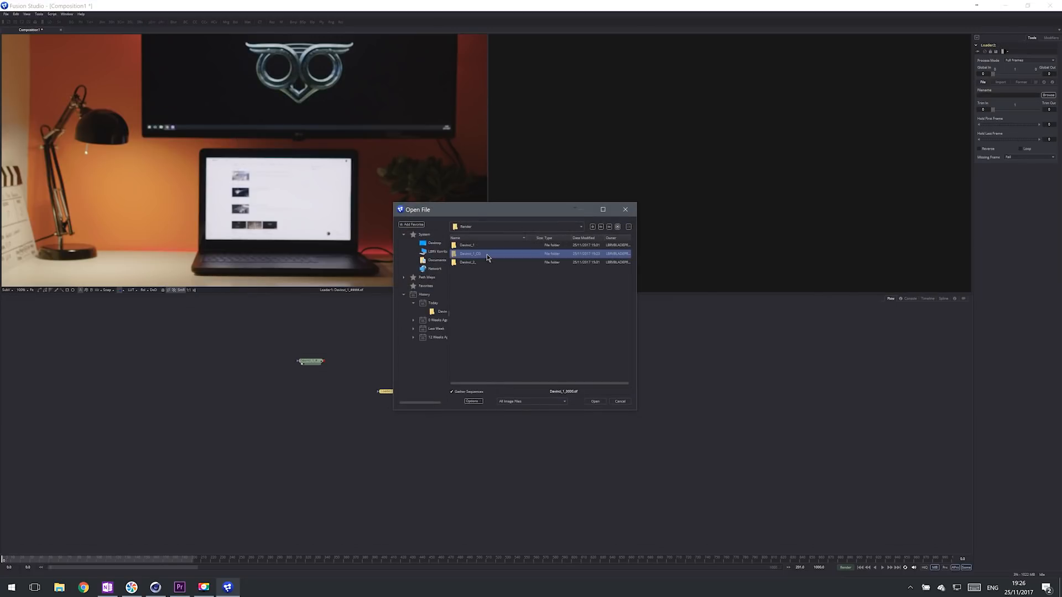
{"action": "double_click", "coordinate": [483, 255]}
{"action": "double_click", "coordinate": [483, 247]}
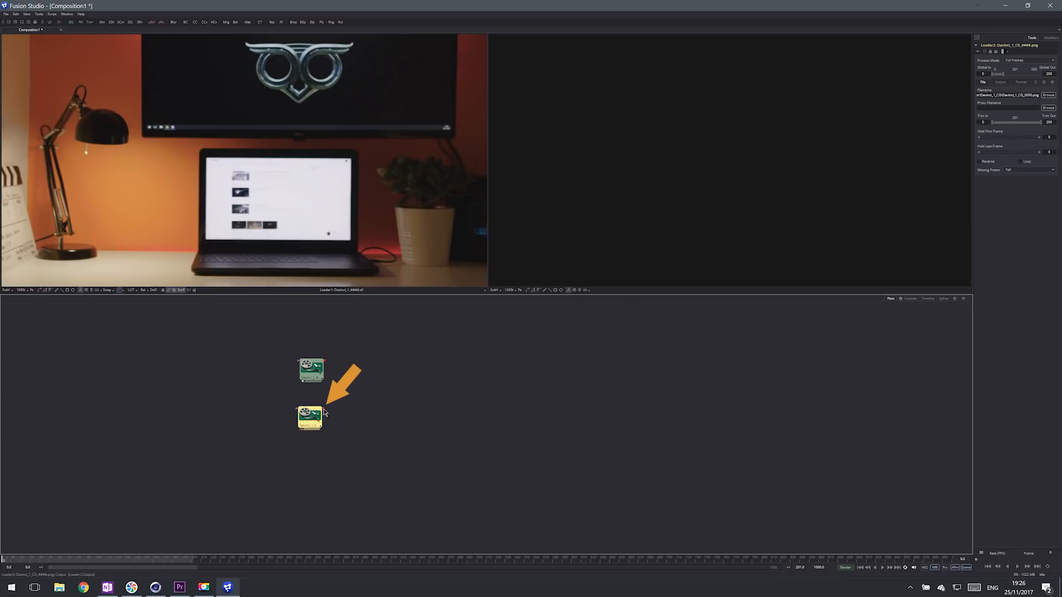
Step: Merge the Davinci_1_CG Loader over the Davinci_1 footage Loader and show the result in the second viewer
{"action": "left_click_drag", "start_coordinate": [325, 412], "coordinate": [325, 364]}
{"action": "left_click_drag", "start_coordinate": [351, 410], "coordinate": [381, 364]}
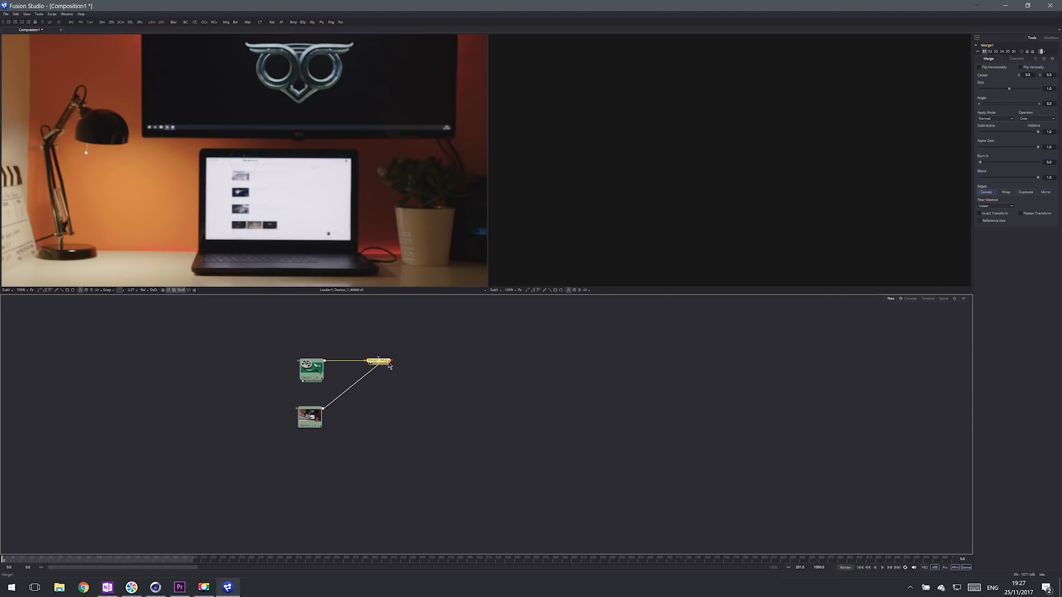
{"action": "key", "text": "2"}
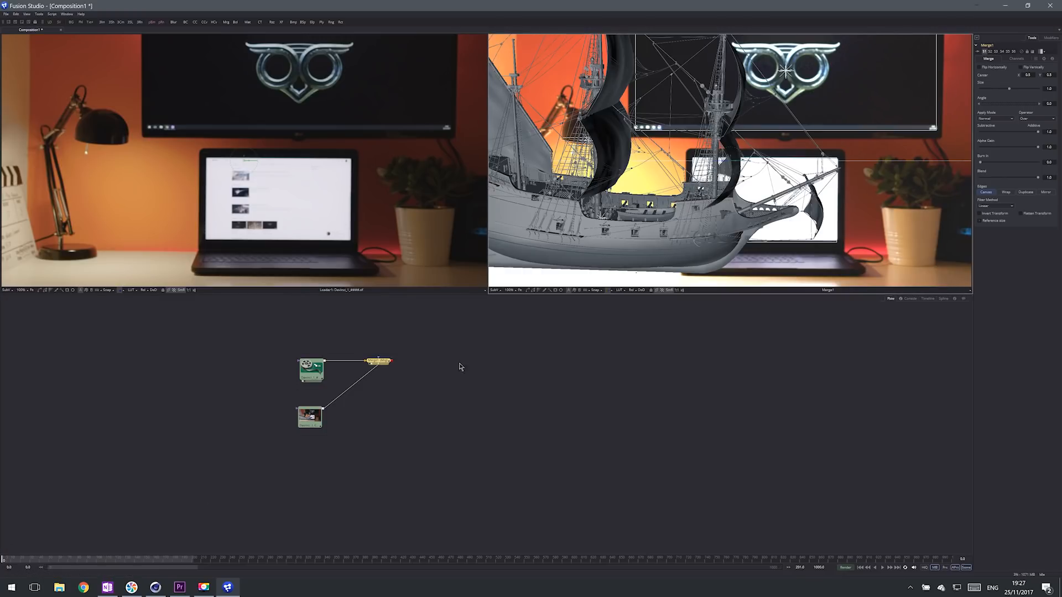
Step: Play the merged composite and scrub to frame 20 to examine how the ship tracks with the footage
{"action": "key", "text": "space"}
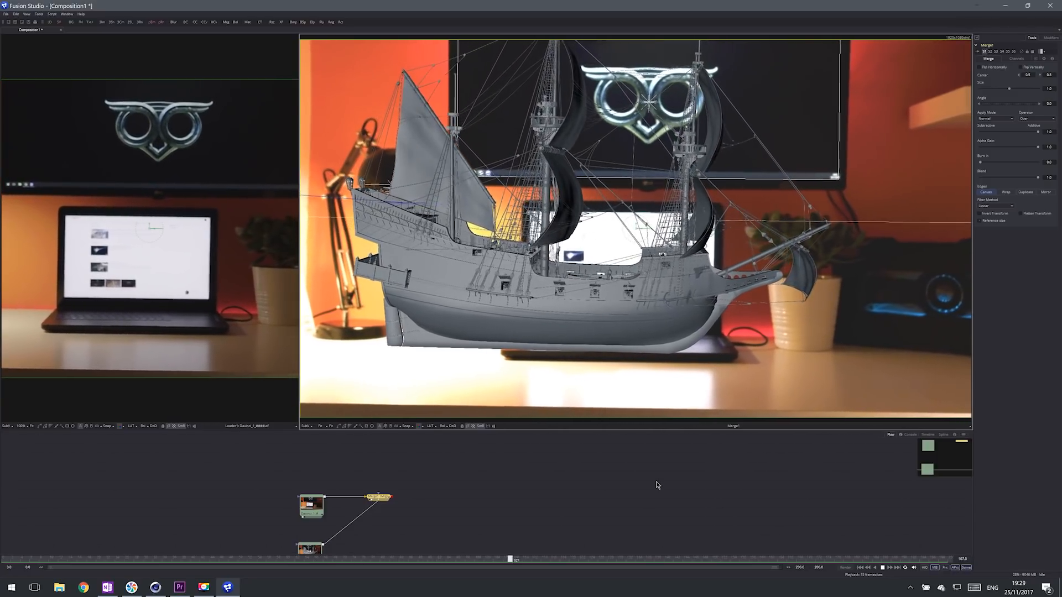
{"action": "left_click", "coordinate": [95, 562]}
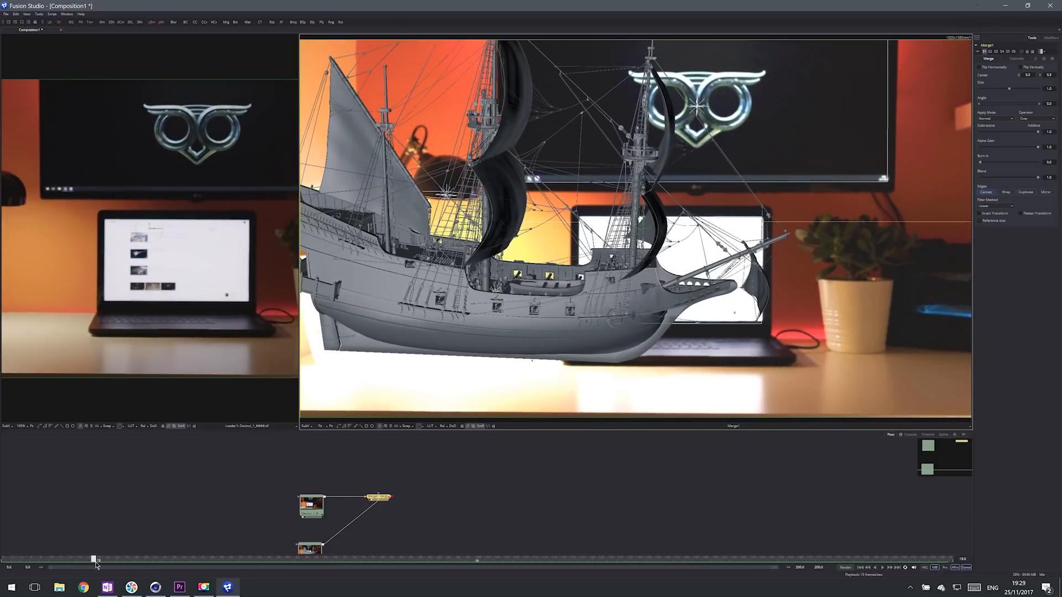
{"action": "left_click_drag", "start_coordinate": [98, 563], "coordinate": [99, 560]}
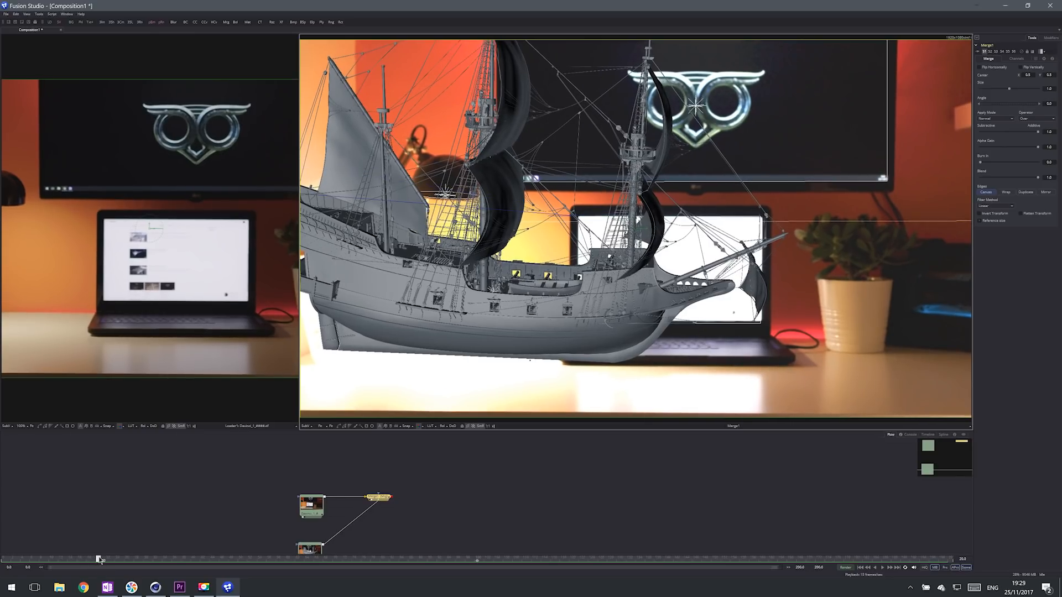
Step: Switch to Cinema 4D, select the Solved Camera under the Motion Tracker and open the F-Curve timeline maximized
{"action": "left_click", "coordinate": [156, 587]}
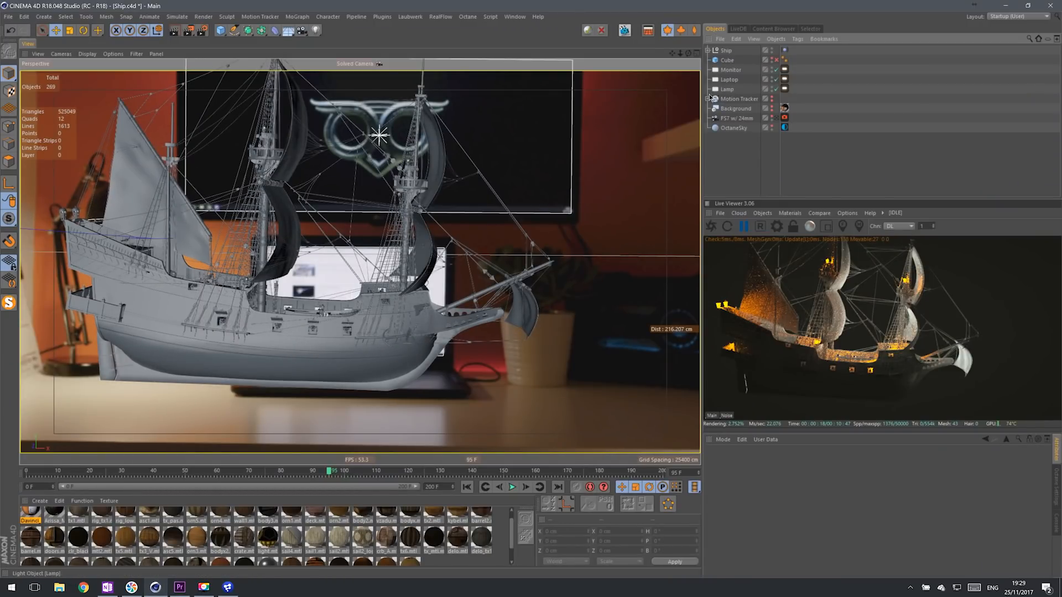
{"action": "left_click", "coordinate": [708, 98]}
{"action": "left_click", "coordinate": [741, 109]}
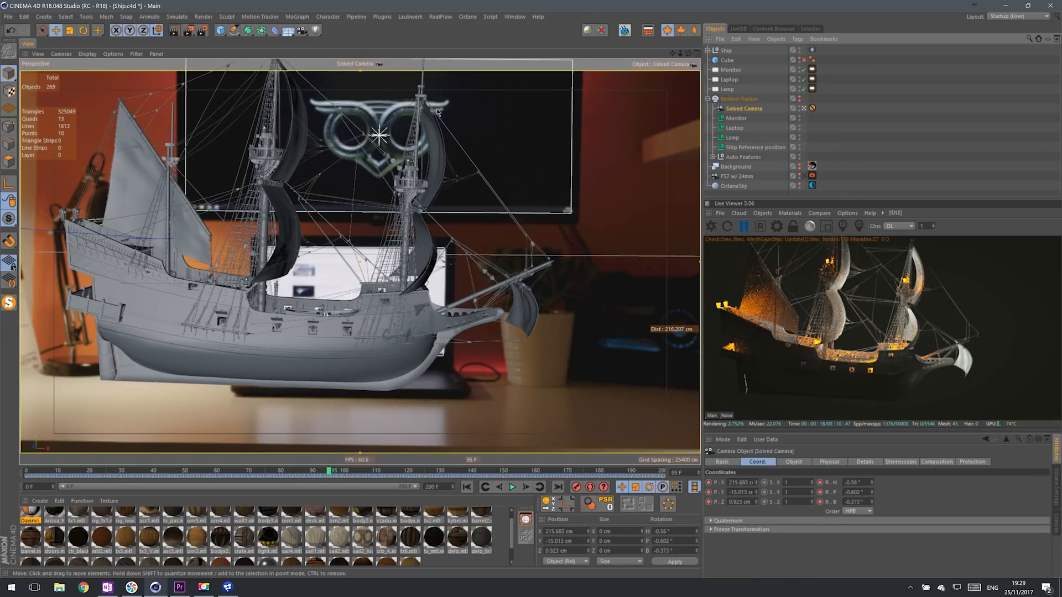
{"action": "left_click", "coordinate": [520, 18]}
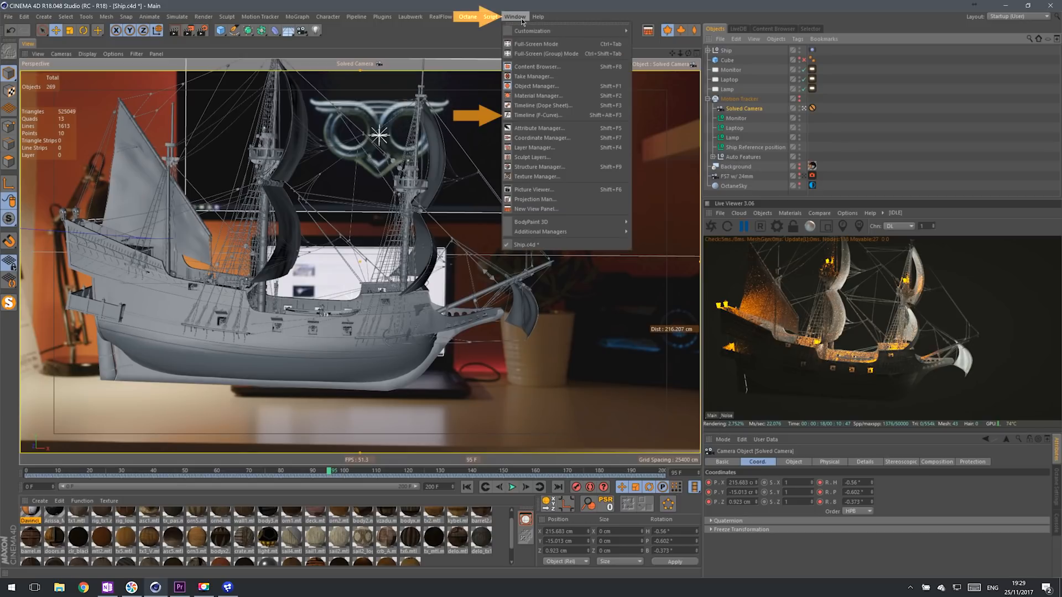
{"action": "left_click", "coordinate": [542, 114]}
{"action": "double_click", "coordinate": [632, 174]}
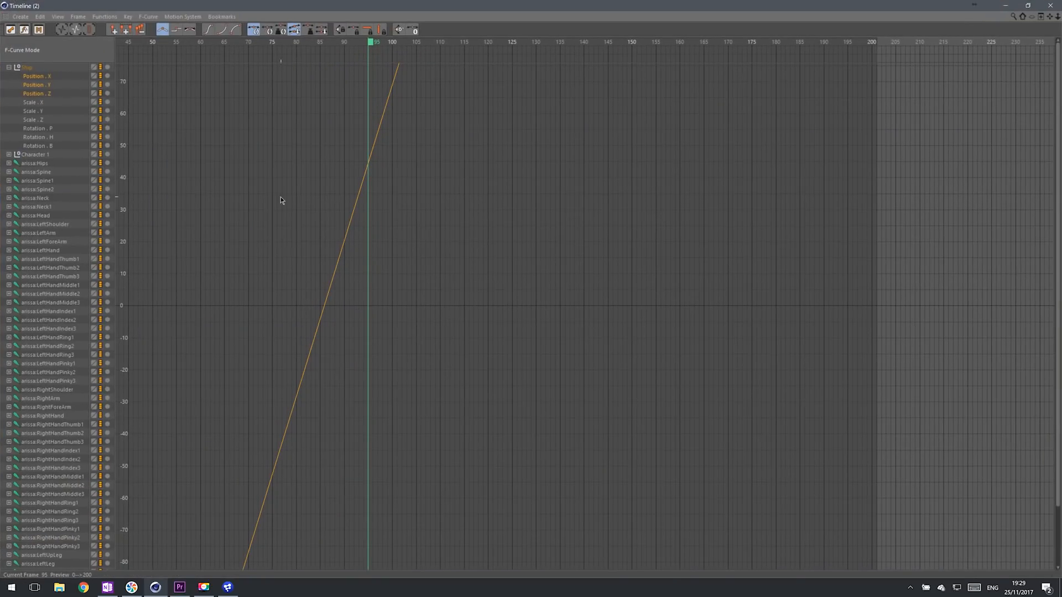
Step: Display the Solved Camera's F-curves, select the spiking position key at frame 20 and lock its time
{"action": "left_click", "coordinate": [9, 68]}
{"action": "left_click", "coordinate": [30, 555]}
{"action": "left_click_drag", "start_coordinate": [364, 44], "coordinate": [157, 51]}
{"action": "middle_click_drag", "start_coordinate": [377, 392], "coordinate": [625, 389], "text": "alt"}
{"action": "left_click_drag", "start_coordinate": [1050, 17], "coordinate": [1015, 21]}
{"action": "left_click", "coordinate": [492, 45]}
{"action": "middle_click_drag", "start_coordinate": [482, 157], "coordinate": [349, 301], "text": "alt"}
{"action": "right_click_drag", "start_coordinate": [349, 301], "coordinate": [350, 278], "text": "alt"}
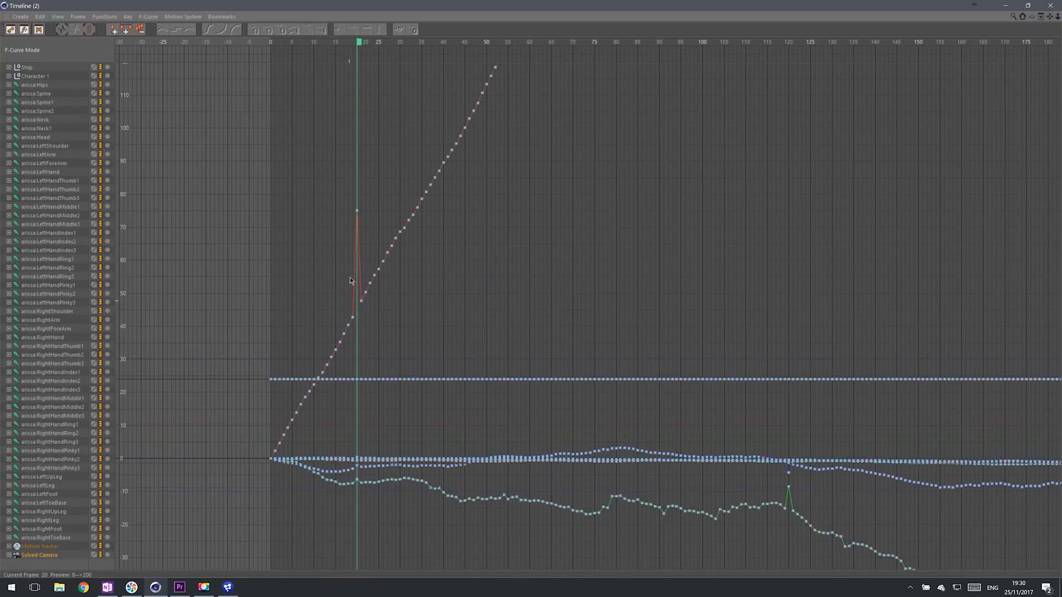
{"action": "left_click", "coordinate": [357, 211]}
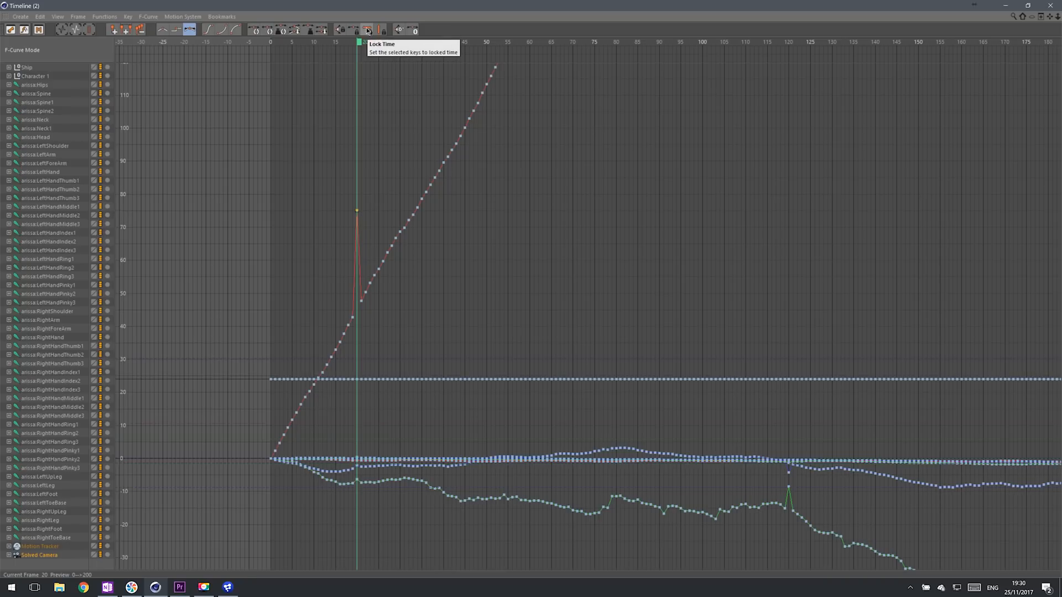
{"action": "left_click", "coordinate": [368, 31]}
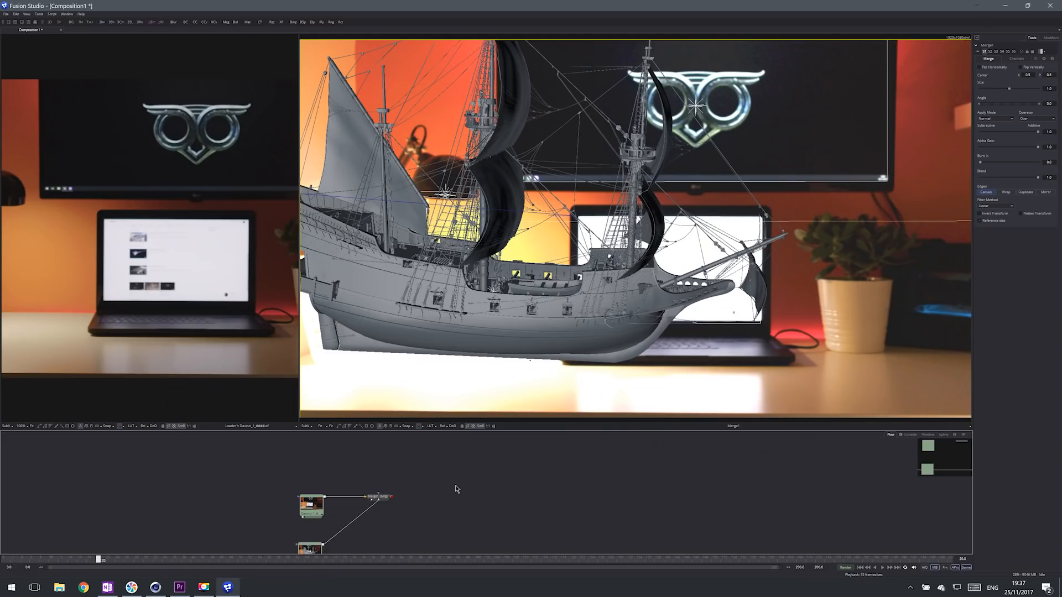
Step: In Fusion, refresh all nodes by turning pass-through on and off, and play the updated composite to check the track
{"action": "key", "text": "ctrl+a"}
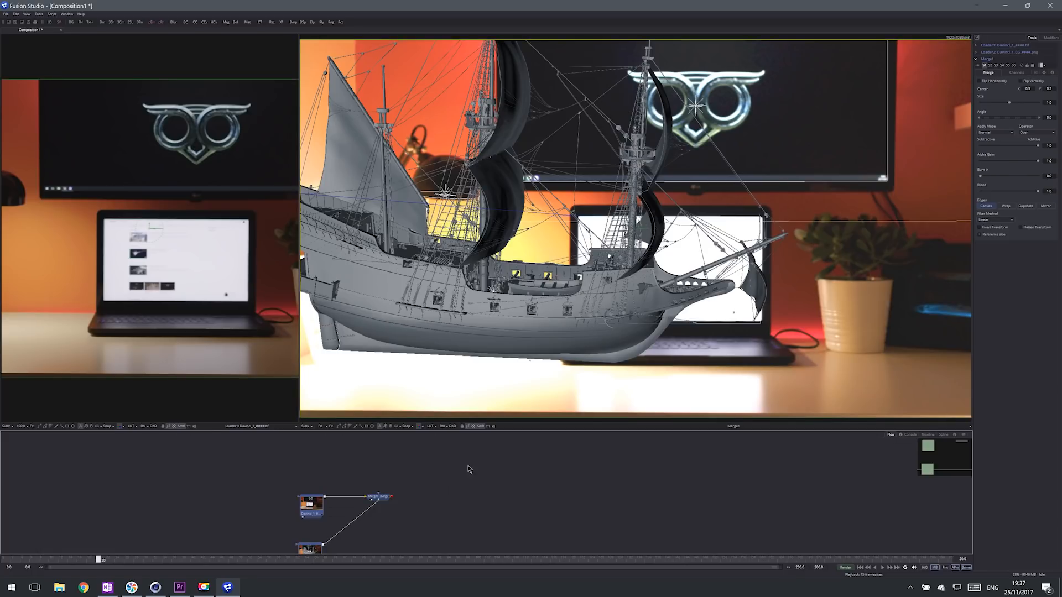
{"action": "key", "text": "ctrl+p"}
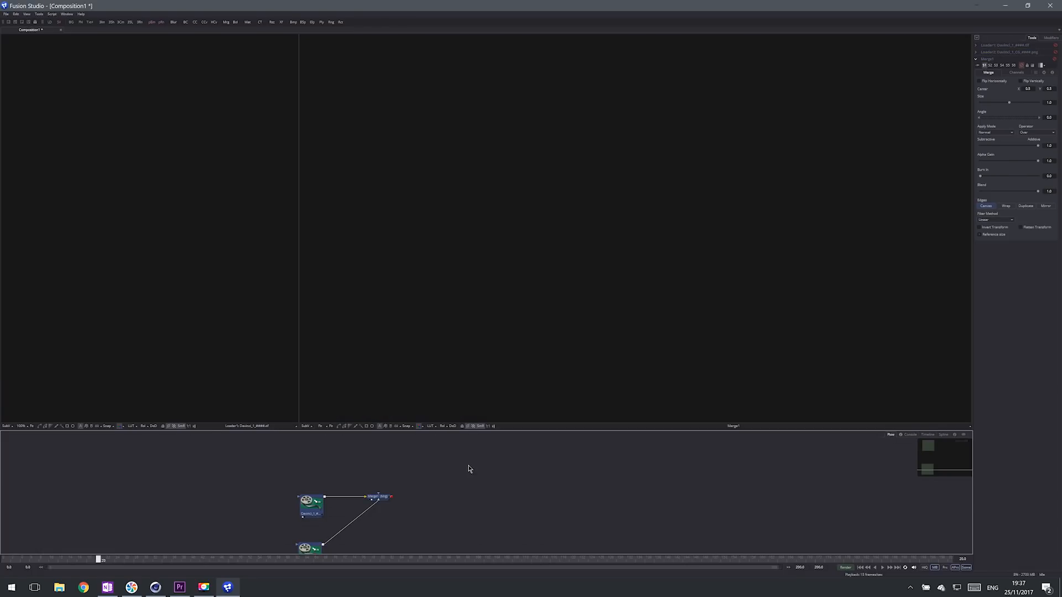
{"action": "key", "text": "ctrl+p"}
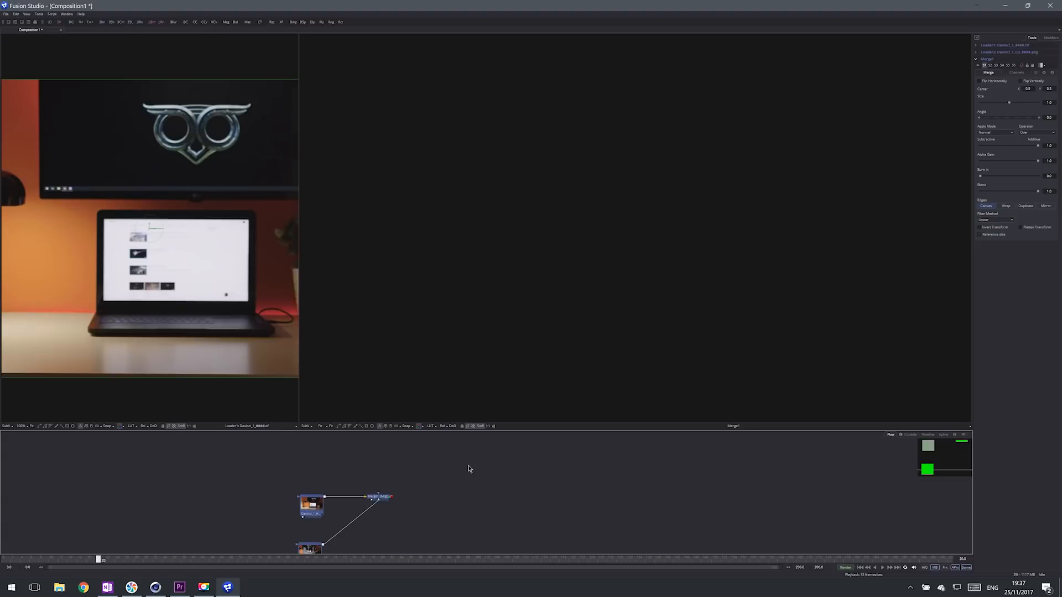
{"action": "left_click", "coordinate": [524, 478]}
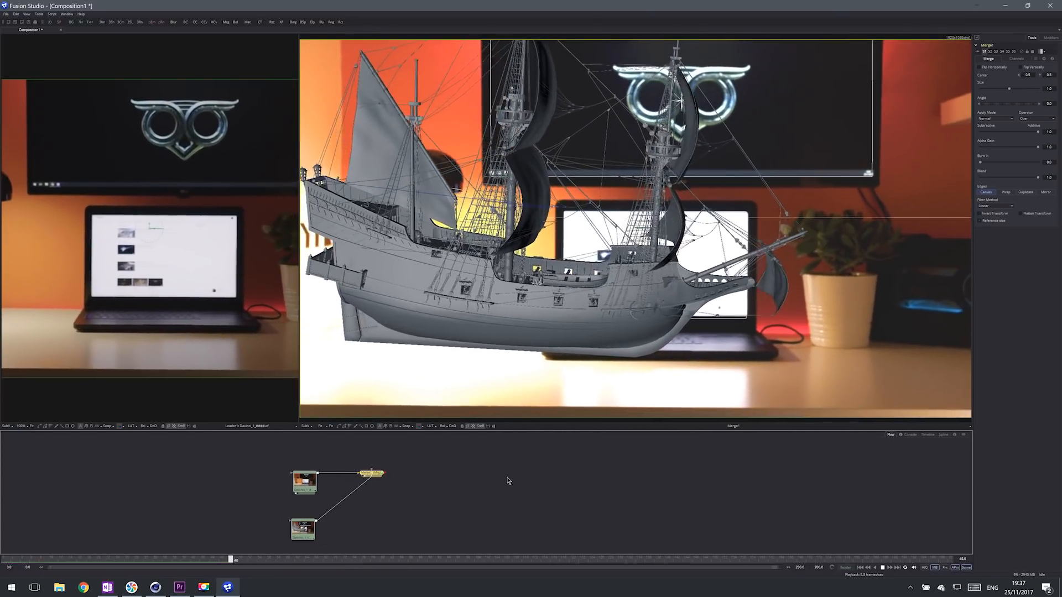
{"action": "left_click_drag", "start_coordinate": [396, 560], "coordinate": [373, 563]}
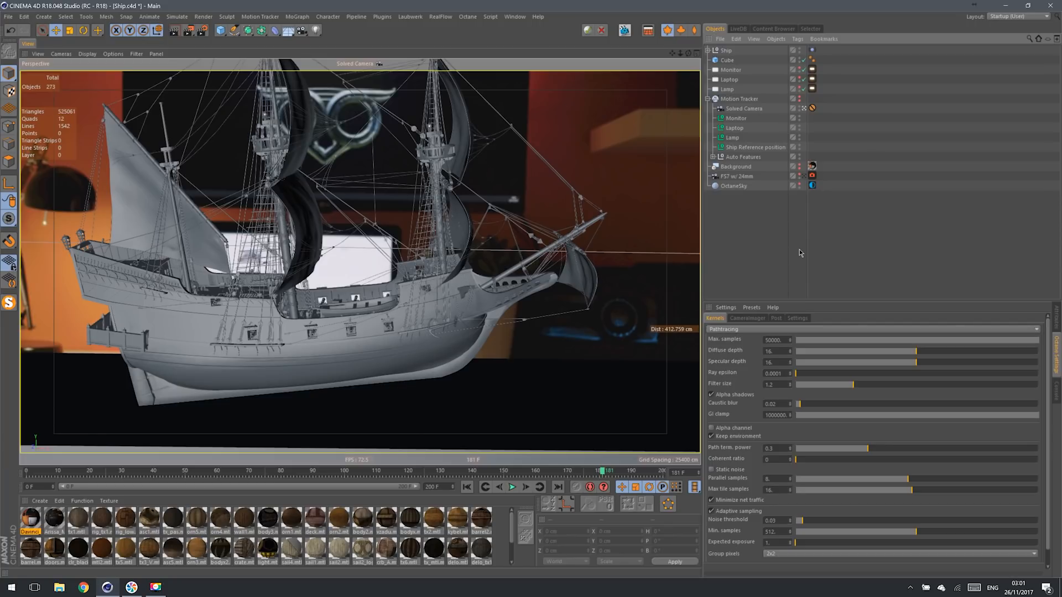
Step: In Cinema 4D, open the Octane Live Viewer, enlarge its window and start a live render of the ship
{"action": "left_click", "coordinate": [624, 30]}
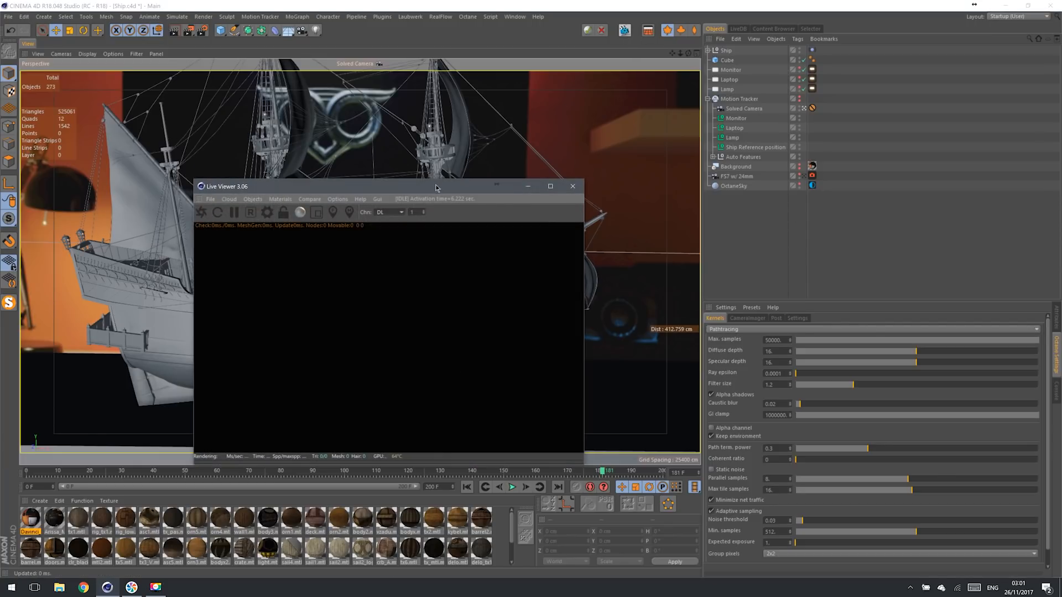
{"action": "left_click_drag", "start_coordinate": [437, 188], "coordinate": [431, 121]}
{"action": "left_click_drag", "start_coordinate": [580, 402], "coordinate": [553, 319]}
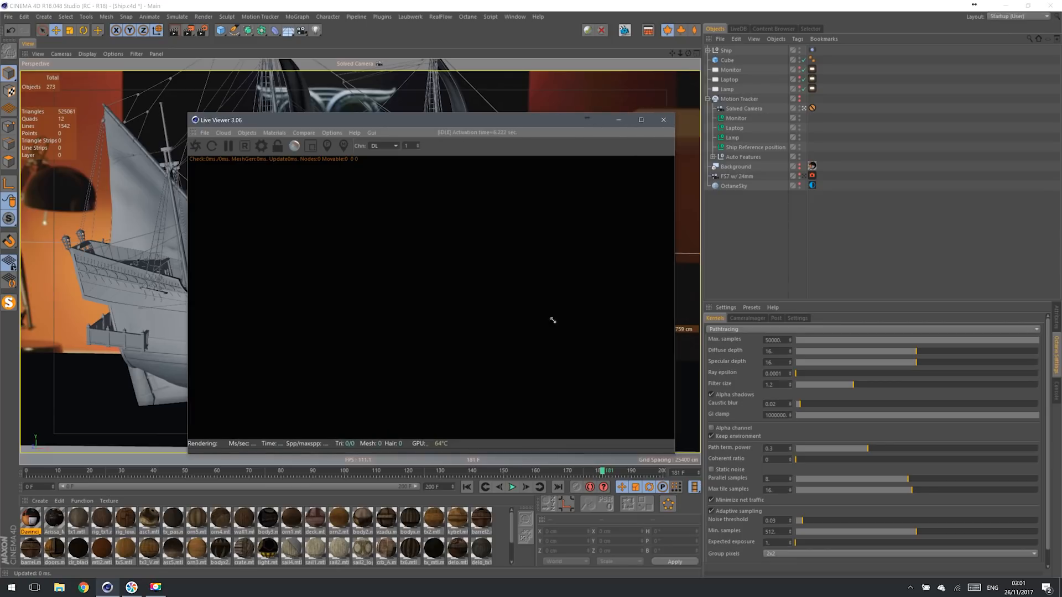
{"action": "left_click", "coordinate": [199, 147]}
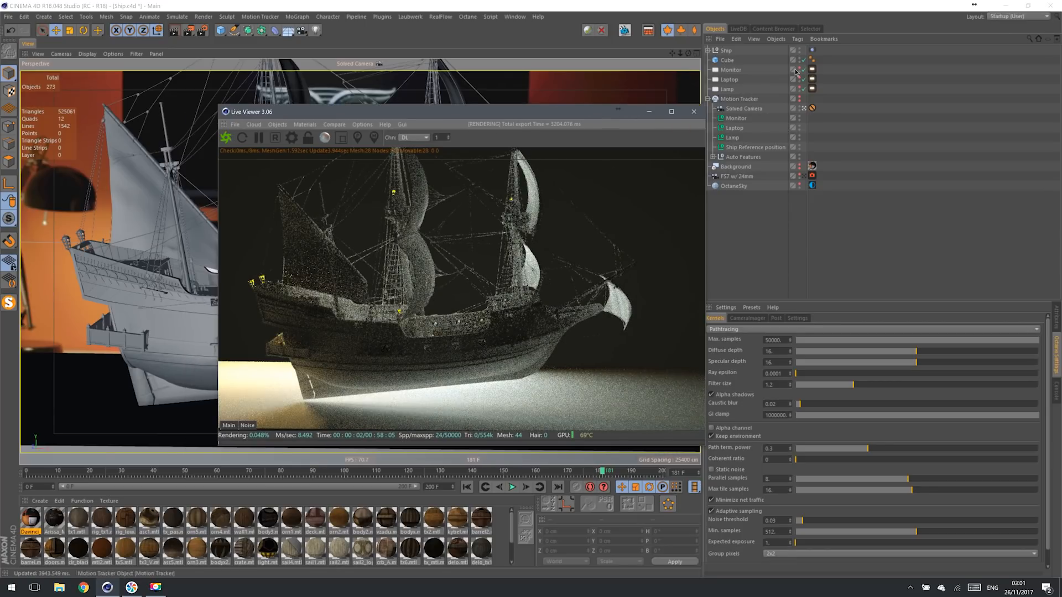
Step: Leave the Solved Camera view and inspect the lit ship and desk from other angles through the default camera
{"action": "left_click", "coordinate": [804, 109]}
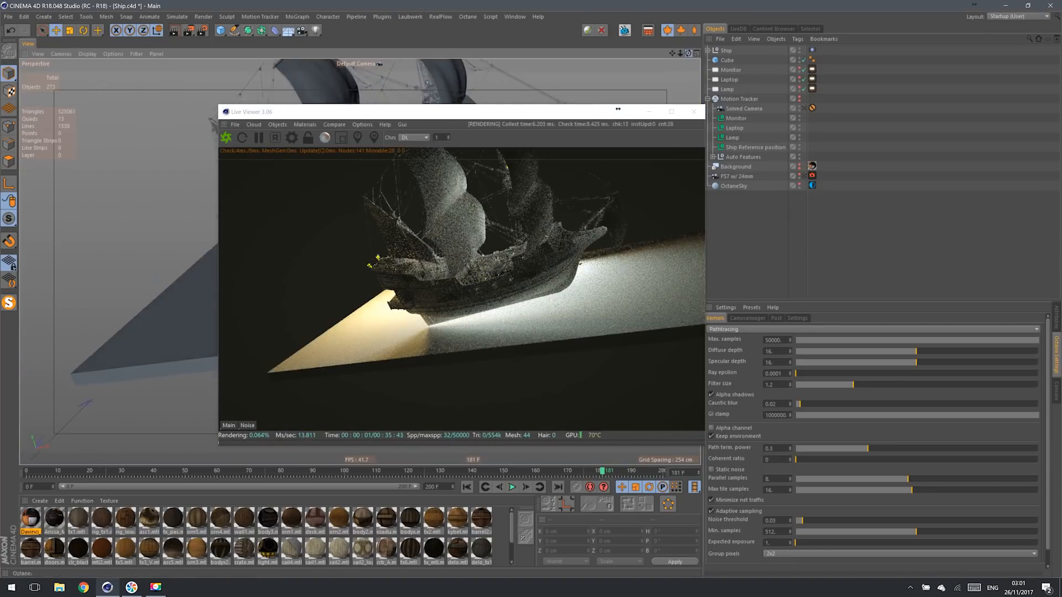
{"action": "left_click_drag", "start_coordinate": [688, 53], "coordinate": [686, 56]}
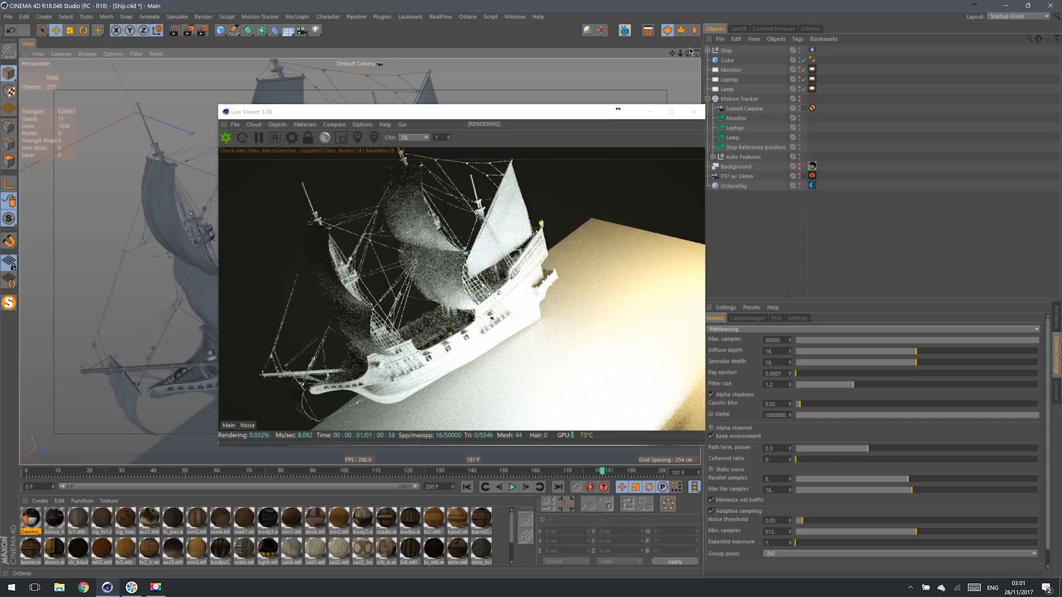
Step: Try nesting the Lamp light under the tracked Lamp null, and undo the change in hierarchy
{"action": "left_click", "coordinate": [743, 91]}
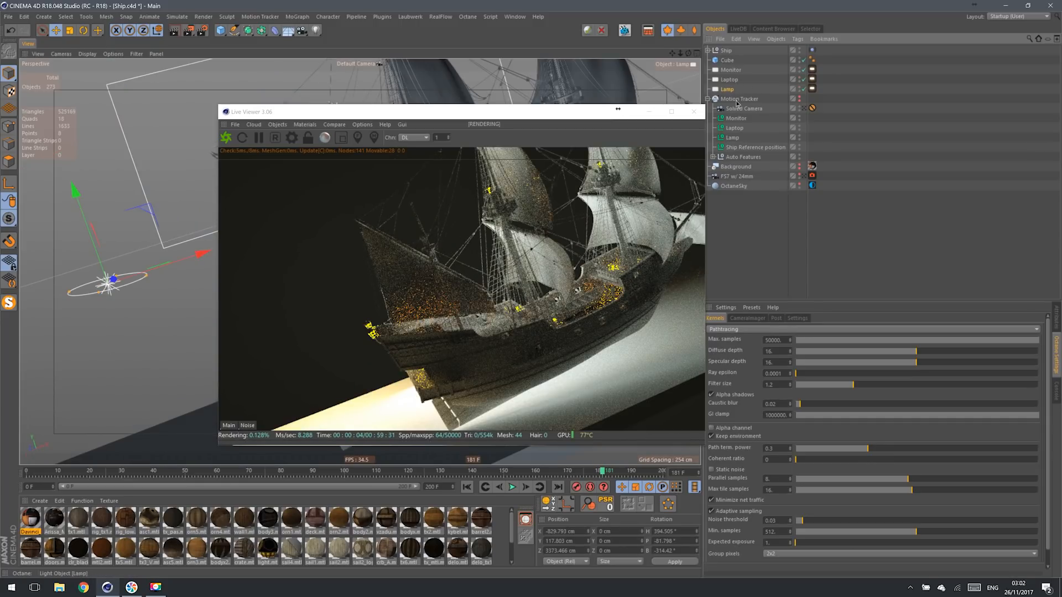
{"action": "left_click_drag", "start_coordinate": [753, 104], "coordinate": [734, 138]}
{"action": "left_click", "coordinate": [606, 504]}
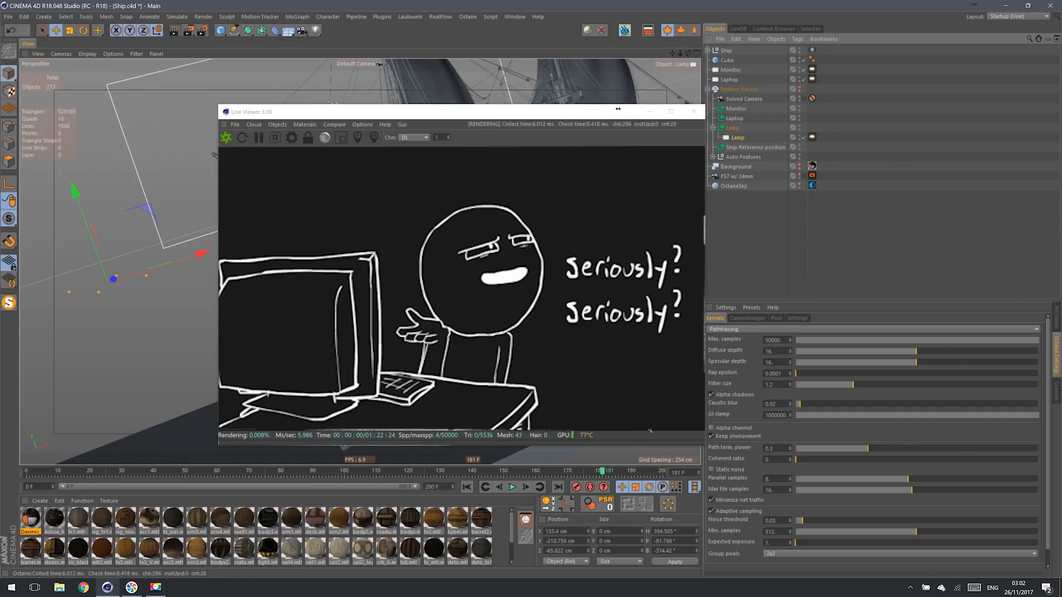
{"action": "left_click", "coordinate": [11, 30]}
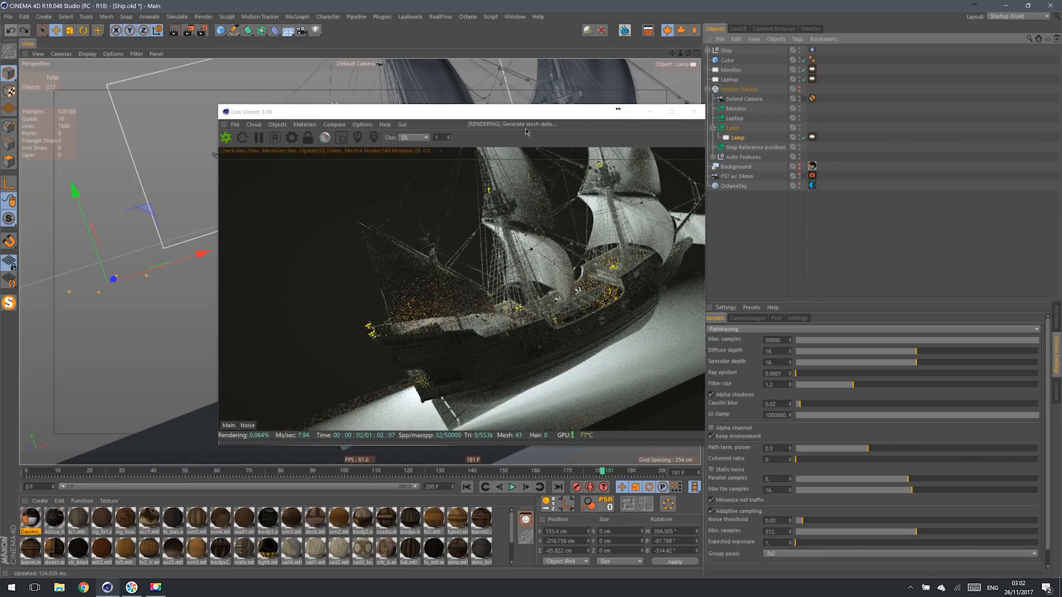
{"action": "key", "text": "ctrl+z"}
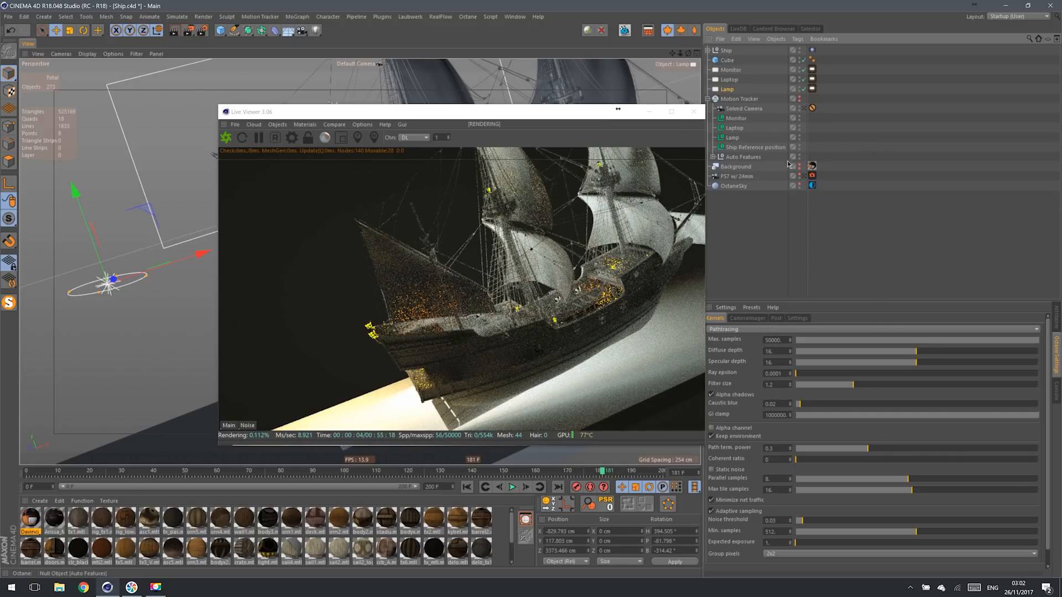
Step: Return to the Solved Camera view with an enlarged Live Viewer, and hide the desk Cube in the editor viewport
{"action": "left_click", "coordinate": [812, 108]}
{"action": "left_click_drag", "start_coordinate": [704, 109], "coordinate": [604, 240]}
{"action": "left_click_drag", "start_coordinate": [464, 244], "coordinate": [545, 239]}
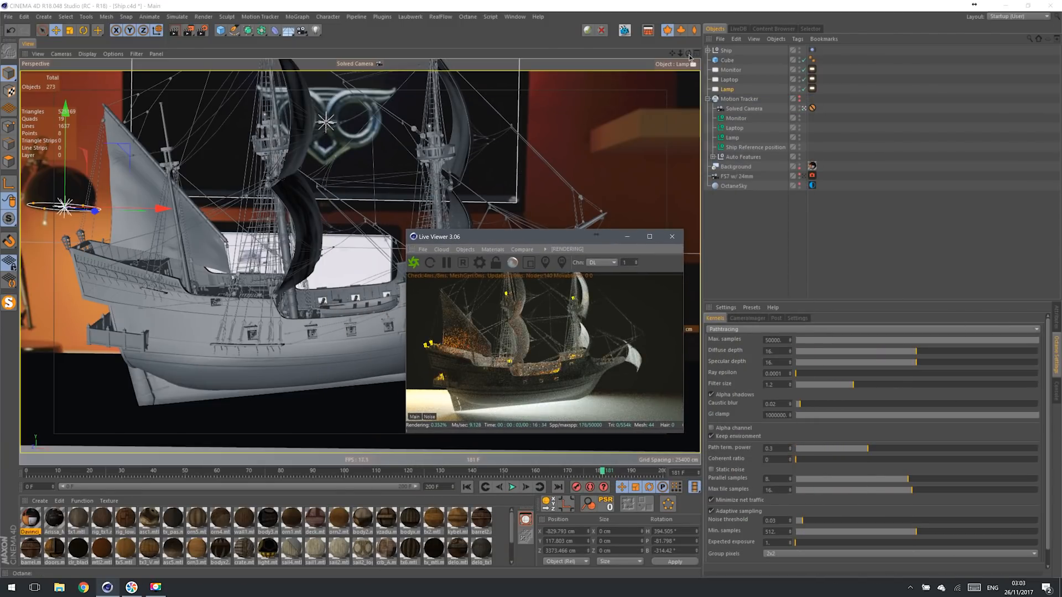
{"action": "left_click_drag", "start_coordinate": [671, 428], "coordinate": [804, 522]}
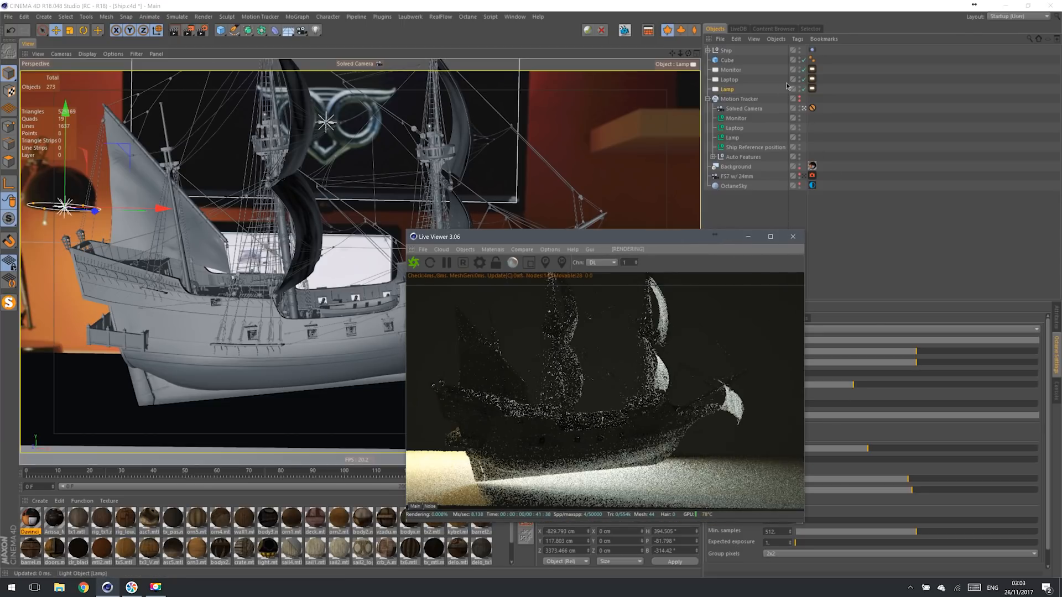
{"action": "double_click", "coordinate": [801, 59]}
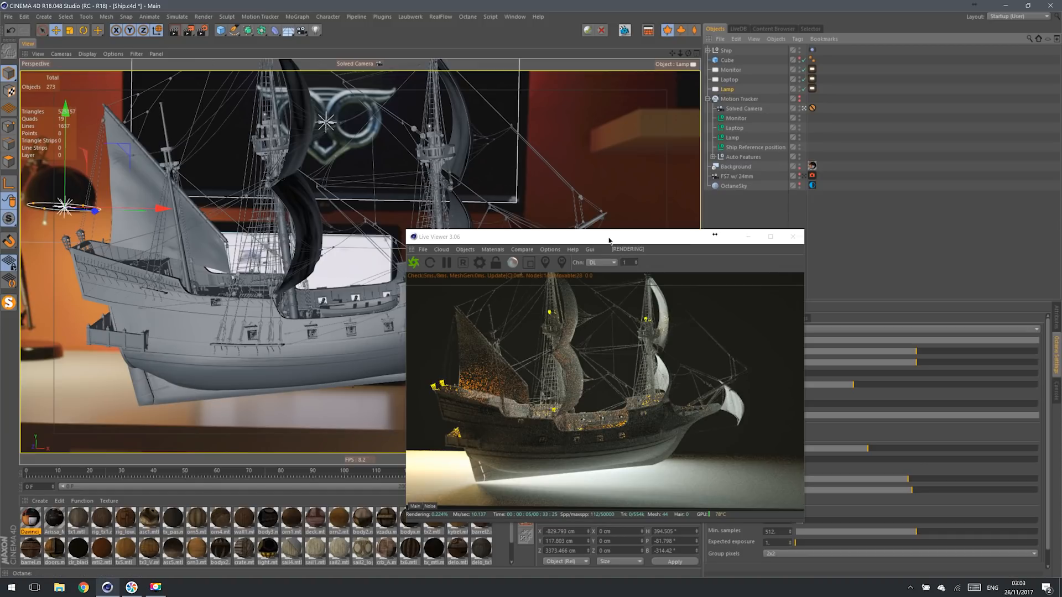
{"action": "left_click_drag", "start_coordinate": [609, 240], "coordinate": [492, 159]}
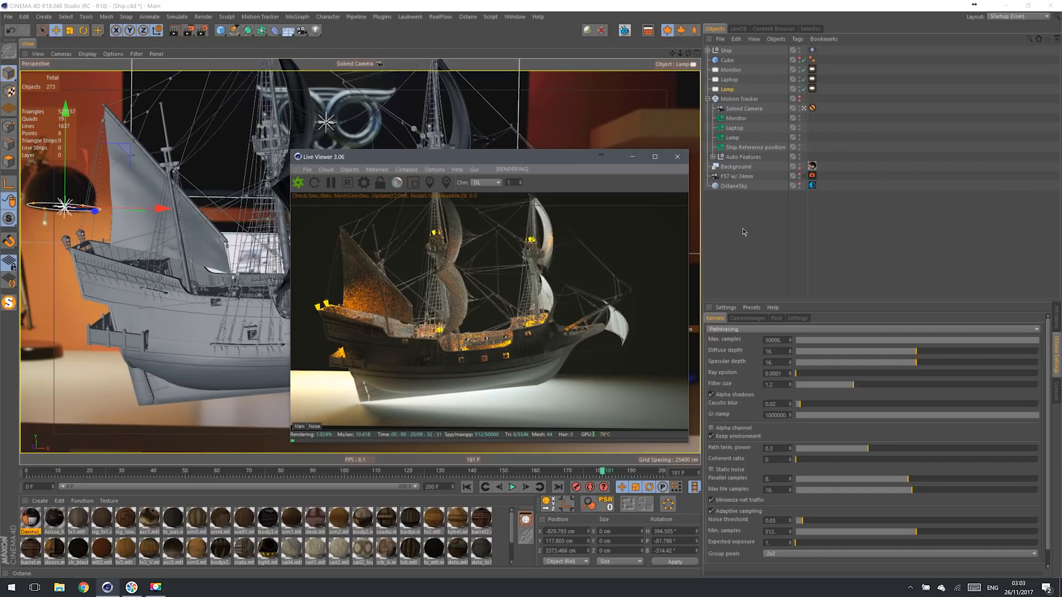
Step: From the default camera, duplicate the desk Cube and rotate the copy upright to H 90° and B -90°
{"action": "left_click", "coordinate": [686, 53]}
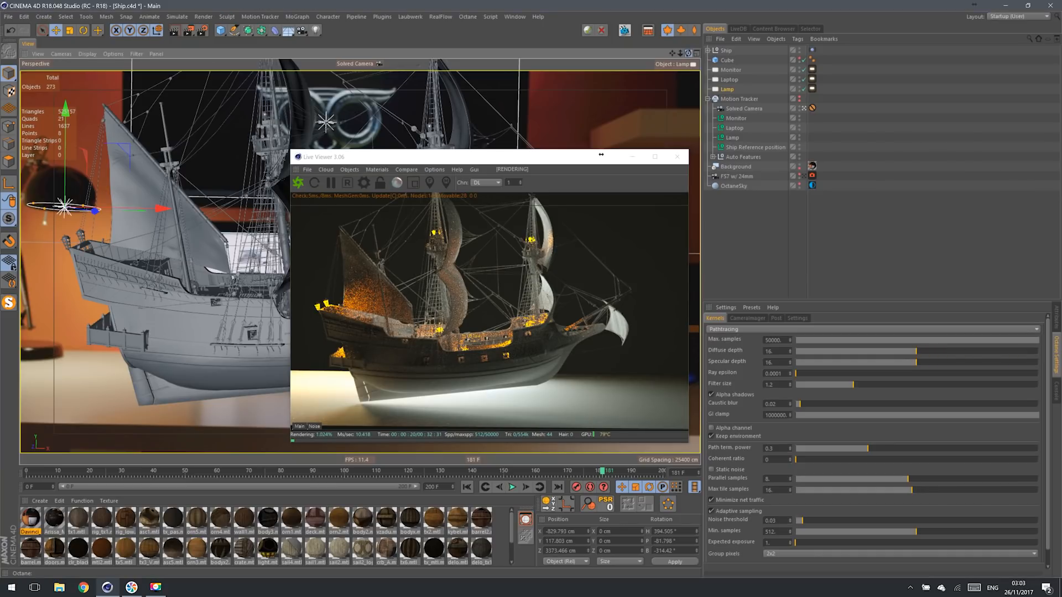
{"action": "left_click", "coordinate": [805, 108]}
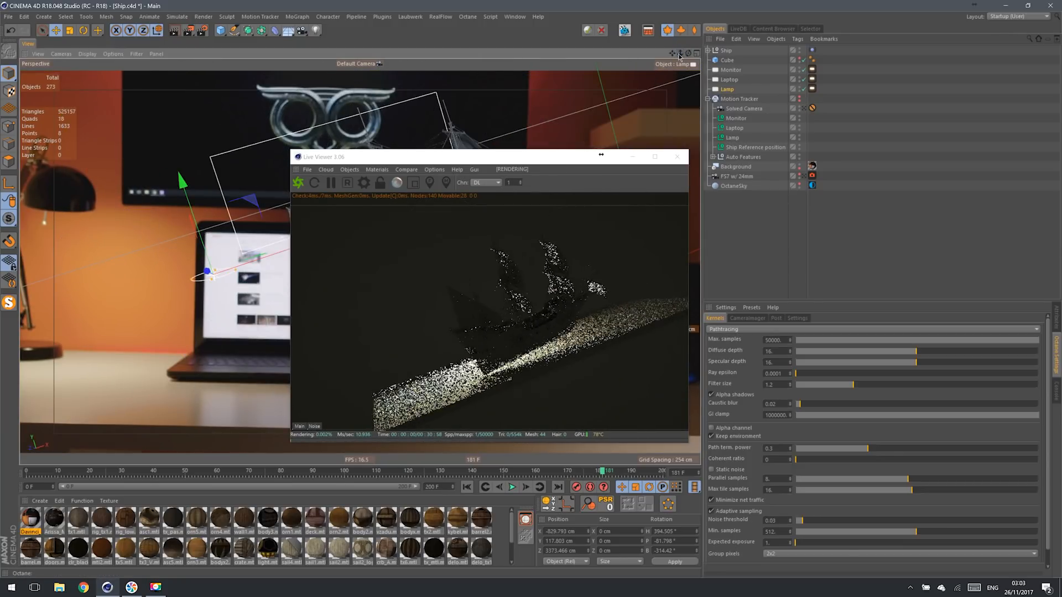
{"action": "left_click", "coordinate": [728, 59]}
{"action": "left_click_drag", "start_coordinate": [732, 59], "coordinate": [731, 55], "text": "ctrl"}
{"action": "key", "text": "r"}
{"action": "left_click_drag", "start_coordinate": [155, 191], "coordinate": [246, 212], "text": "shift"}
Step: Set the upright cube copy's Size Z to 30 cm in its object properties
{"action": "left_click", "coordinate": [1057, 316]}
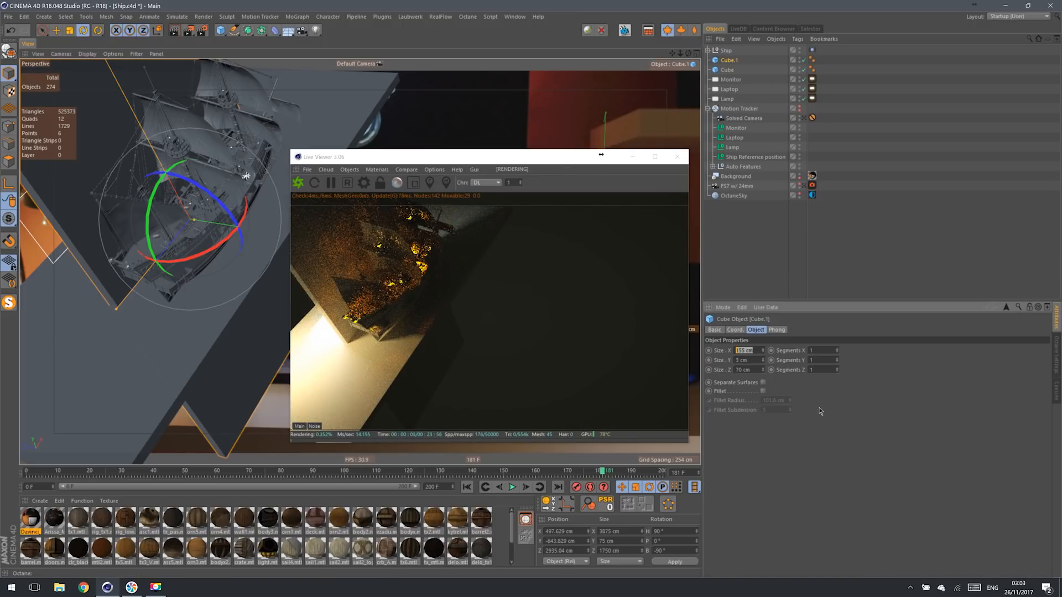
{"action": "double_click", "coordinate": [752, 370]}
{"action": "type", "text": "30"}
{"action": "key", "text": "Return"}
Step: Move the upright cube copy away from the ship to about X 2037 cm, Z 1721 cm, keeping the Live Viewer clear
{"action": "key", "text": "e"}
{"action": "left_click_drag", "start_coordinate": [277, 169], "coordinate": [372, 178]}
{"action": "left_click_drag", "start_coordinate": [387, 157], "coordinate": [470, 214]}
{"action": "left_click_drag", "start_coordinate": [374, 178], "coordinate": [277, 160], "text": "alt"}
{"action": "left_click_drag", "start_coordinate": [271, 140], "coordinate": [249, 146]}
{"action": "left_click_drag", "start_coordinate": [249, 147], "coordinate": [343, 221], "text": "alt"}
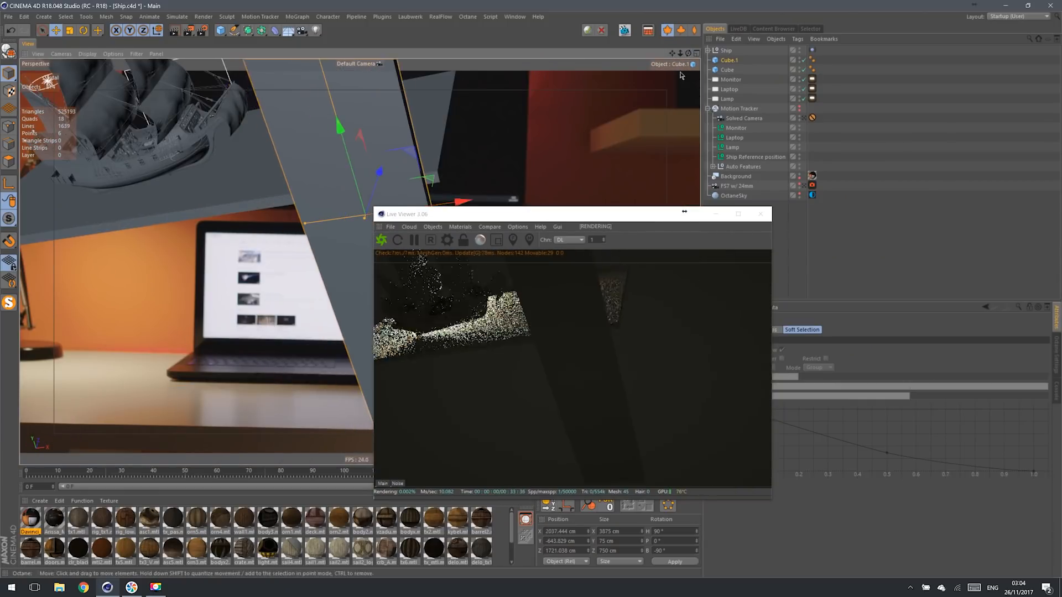
Step: Duplicate the upright cube and rotate the new copy 90° about its vertical axis
{"action": "middle_click_drag", "start_coordinate": [343, 222], "coordinate": [360, 262], "text": "alt"}
{"action": "right_click_drag", "start_coordinate": [360, 263], "coordinate": [277, 249], "text": "alt"}
{"action": "left_click", "coordinate": [729, 60]}
{"action": "key", "text": "ctrl+c"}
{"action": "key", "text": "ctrl+v"}
{"action": "key", "text": "r"}
{"action": "left_click_drag", "start_coordinate": [470, 214], "coordinate": [520, 280]}
{"action": "left_click_drag", "start_coordinate": [430, 263], "coordinate": [504, 214], "text": "shift"}
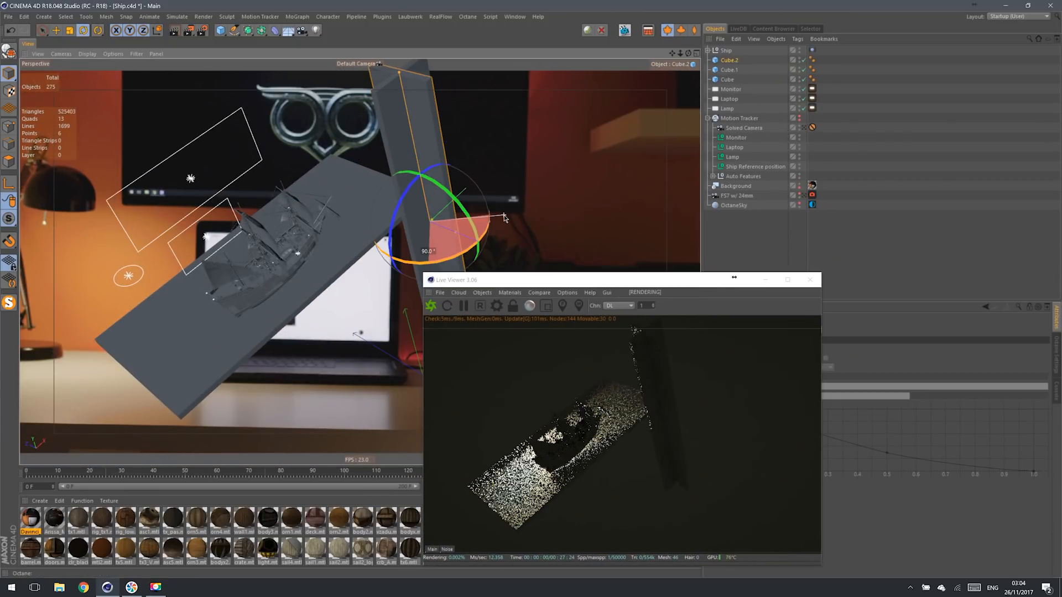
Step: Move the rotated upright cube copy across behind the desk cube so it meets the other upright cube at the corner
{"action": "left_click_drag", "start_coordinate": [450, 184], "coordinate": [451, 187], "text": "shift"}
{"action": "left_click", "coordinate": [56, 31]}
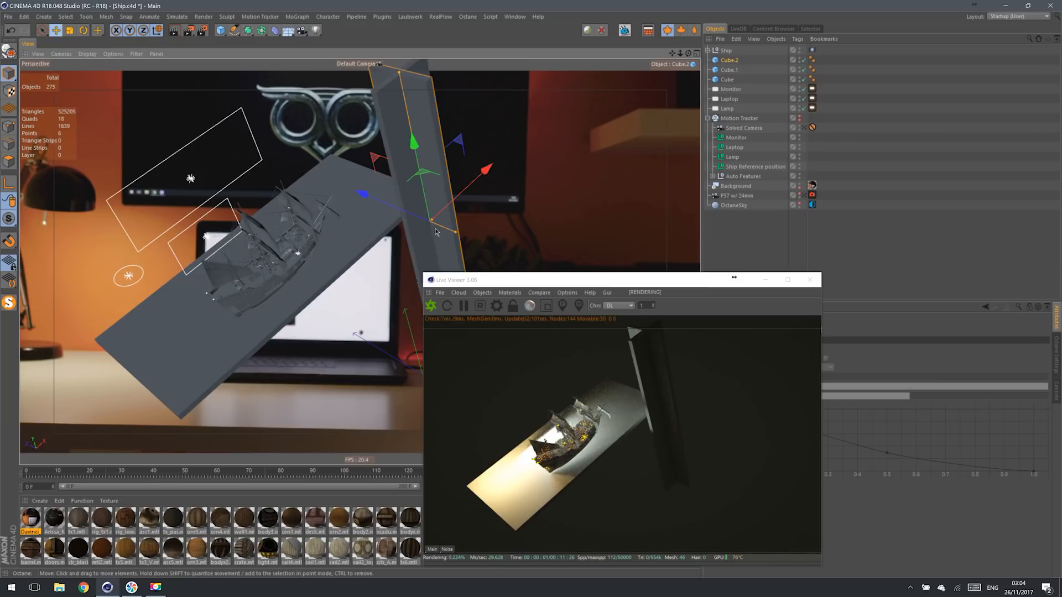
{"action": "left_click_drag", "start_coordinate": [365, 194], "coordinate": [304, 170]}
{"action": "left_click_drag", "start_coordinate": [391, 207], "coordinate": [432, 221]}
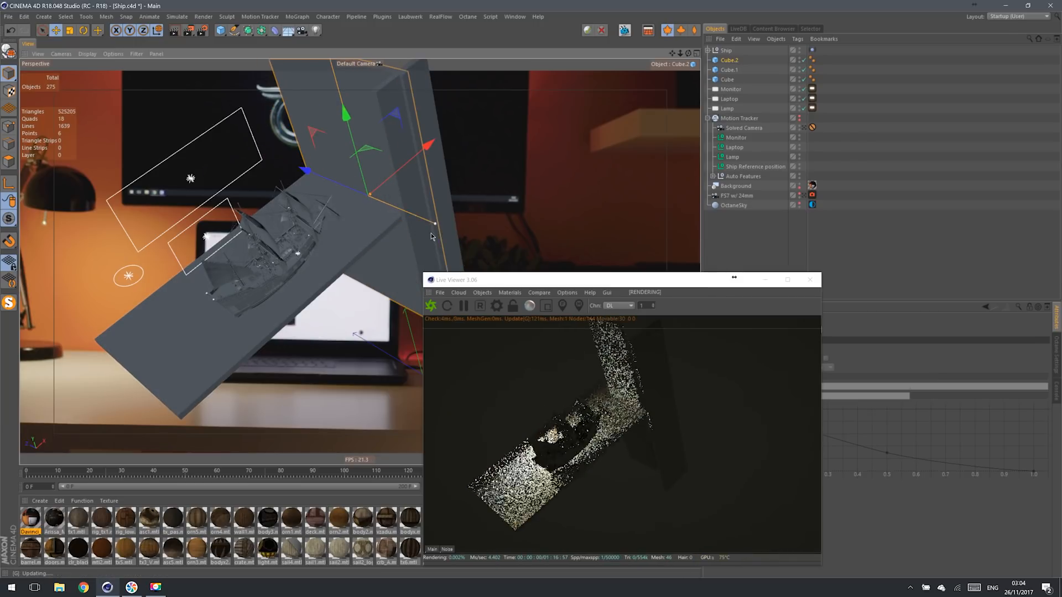
{"action": "left_click_drag", "start_coordinate": [307, 170], "coordinate": [284, 163]}
{"action": "left_click_drag", "start_coordinate": [405, 139], "coordinate": [427, 121]}
{"action": "left_click_drag", "start_coordinate": [324, 151], "coordinate": [269, 131]}
Step: Duplicate the upright cube, rotate the new copy and shift it into place as another wall around the desk
{"action": "key", "text": "ctrl+c"}
{"action": "key", "text": "ctrl+v"}
{"action": "left_click", "coordinate": [84, 31]}
{"action": "left_click_drag", "start_coordinate": [310, 182], "coordinate": [370, 155], "text": "shift"}
{"action": "left_click", "coordinate": [56, 30]}
{"action": "left_click_drag", "start_coordinate": [372, 100], "coordinate": [364, 130]}
Step: Duplicate the wall cube again and place the copy at the opposite, lamp-side end of the desk
{"action": "left_click", "coordinate": [425, 148]}
{"action": "left_click_drag", "start_coordinate": [425, 117], "coordinate": [191, 260], "text": "ctrl"}
{"action": "left_click_drag", "start_coordinate": [673, 54], "coordinate": [682, 57]}
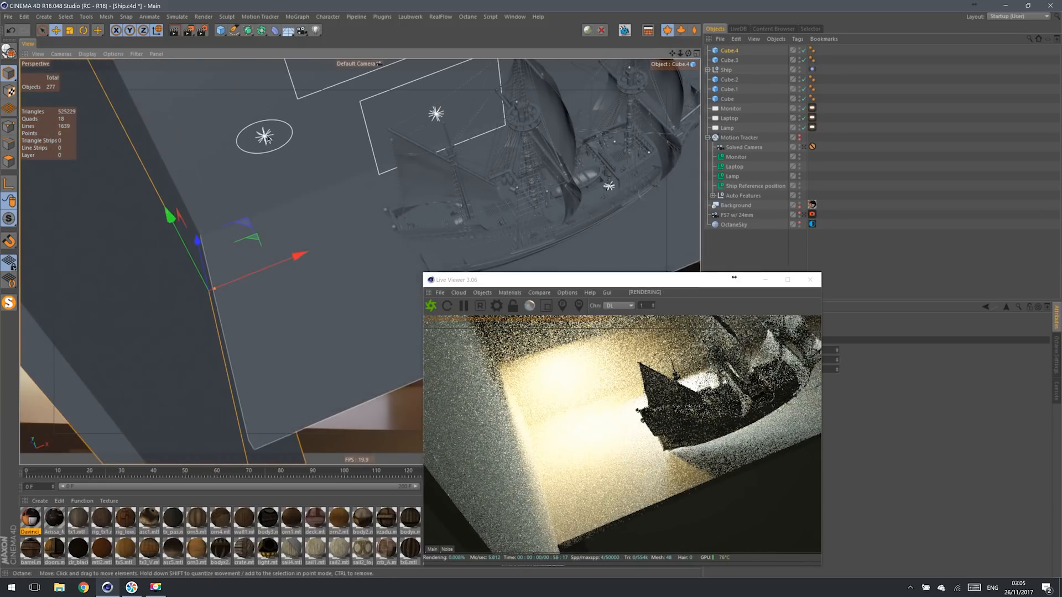
Step: Examine the ship and the light bouncing off the surrounding cubes from several close viewpoints
{"action": "left_click", "coordinate": [263, 137]}
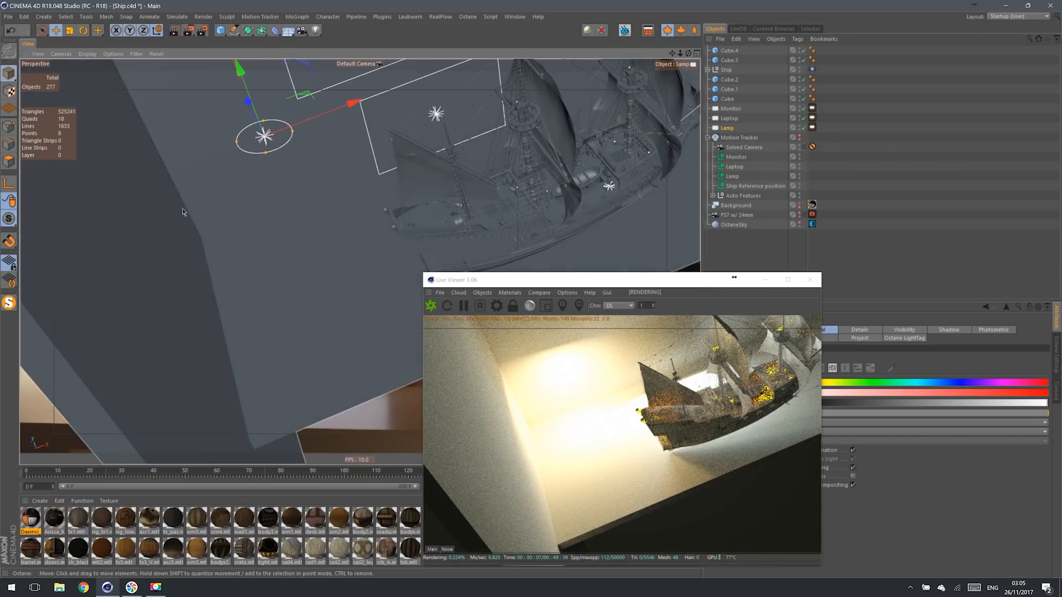
{"action": "left_click_drag", "start_coordinate": [688, 54], "coordinate": [688, 45]}
{"action": "middle_click_drag", "start_coordinate": [528, 221], "coordinate": [360, 260], "text": "alt"}
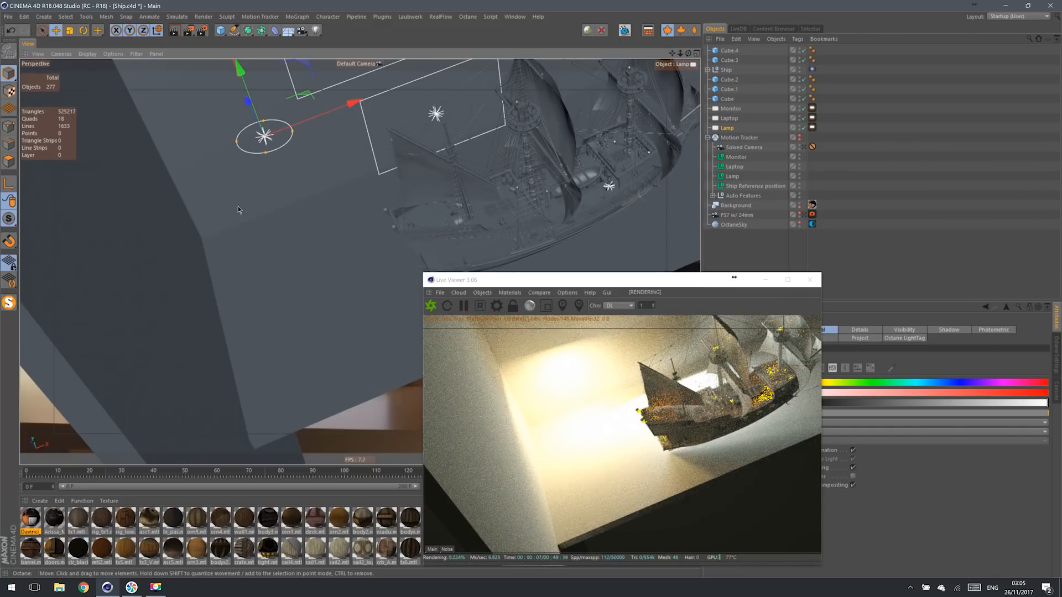
{"action": "left_click_drag", "start_coordinate": [688, 54], "coordinate": [512, 93]}
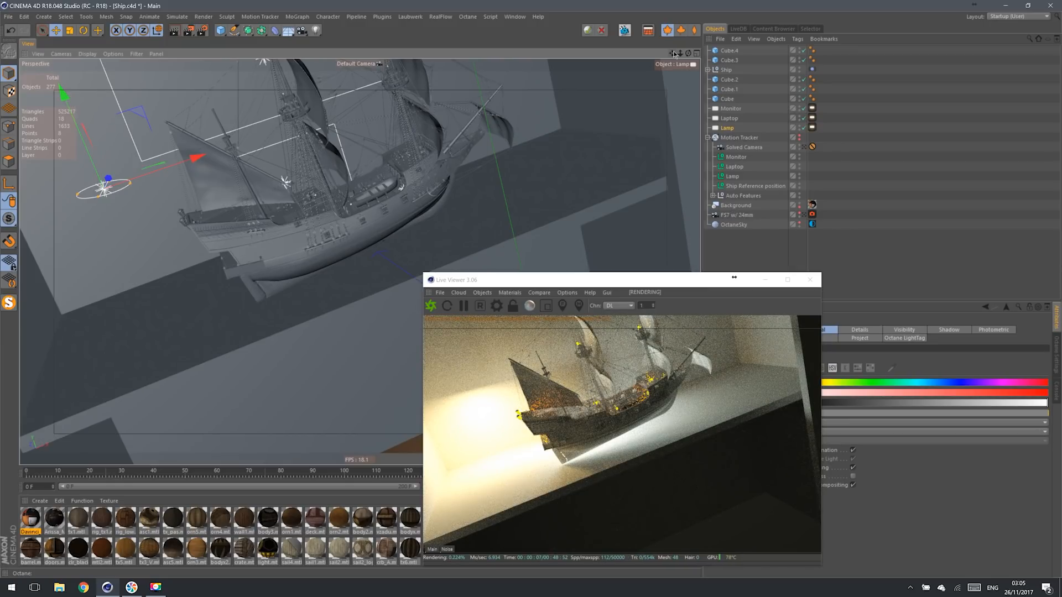
{"action": "left_click_drag", "start_coordinate": [680, 54], "coordinate": [663, 39]}
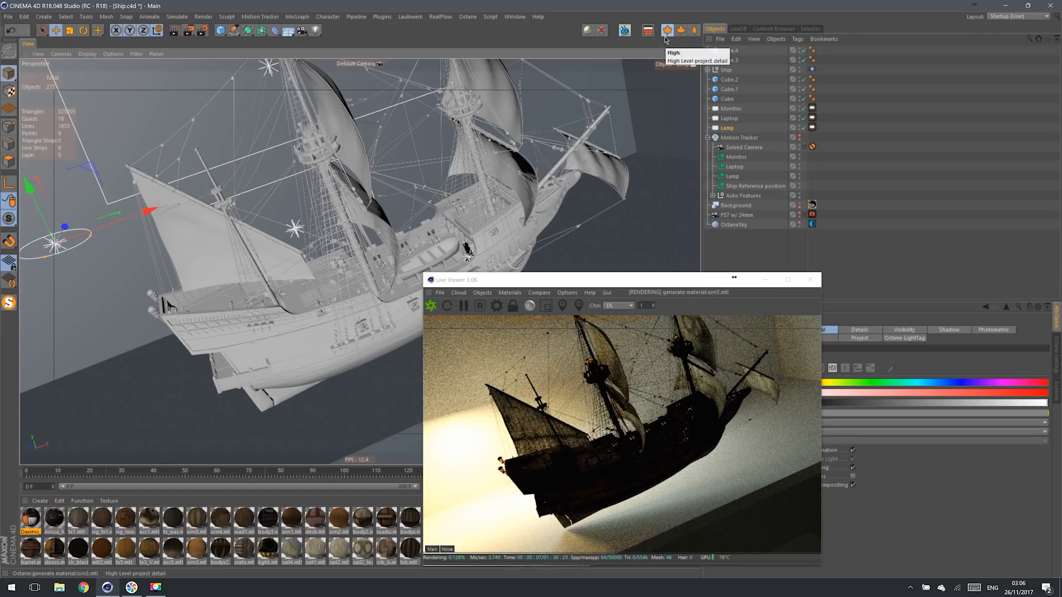
{"action": "left_click", "coordinate": [666, 37]}
{"action": "scroll", "coordinate": [360, 262], "scroll_direction": "up", "scroll_amount": 3}
{"action": "scroll", "coordinate": [361, 262], "scroll_direction": "down", "scroll_amount": 3}
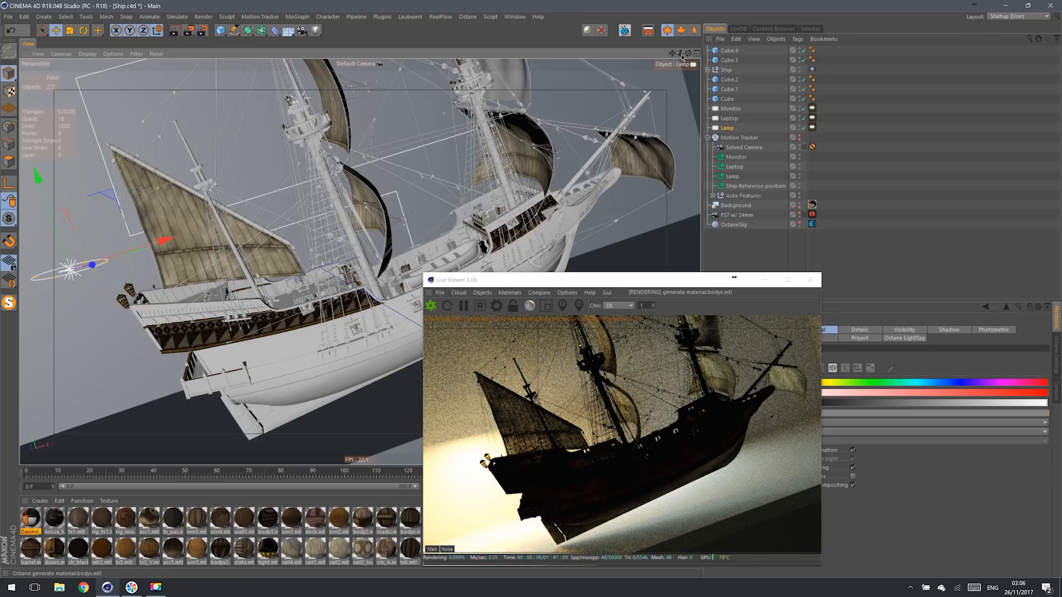
{"action": "left_click_drag", "start_coordinate": [682, 56], "coordinate": [636, 71]}
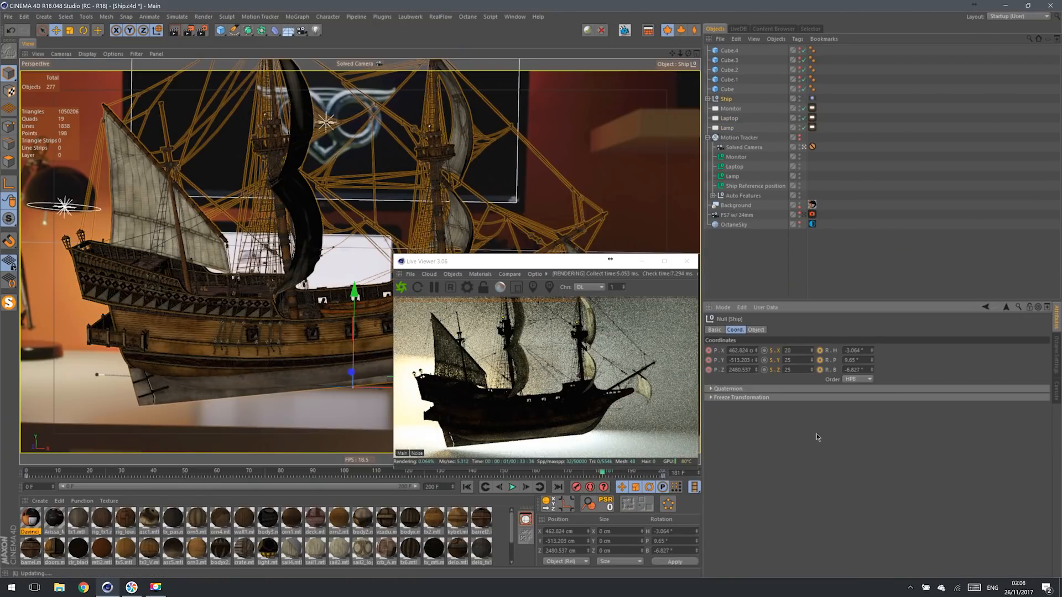
Step: Set the Ship null's Y scale to 20 and match its Z scale so the ship is scaled evenly
{"action": "double_click", "coordinate": [788, 361]}
{"action": "type", "text": "20"}
{"action": "double_click", "coordinate": [794, 370]}
{"action": "type", "text": "2515.92"}
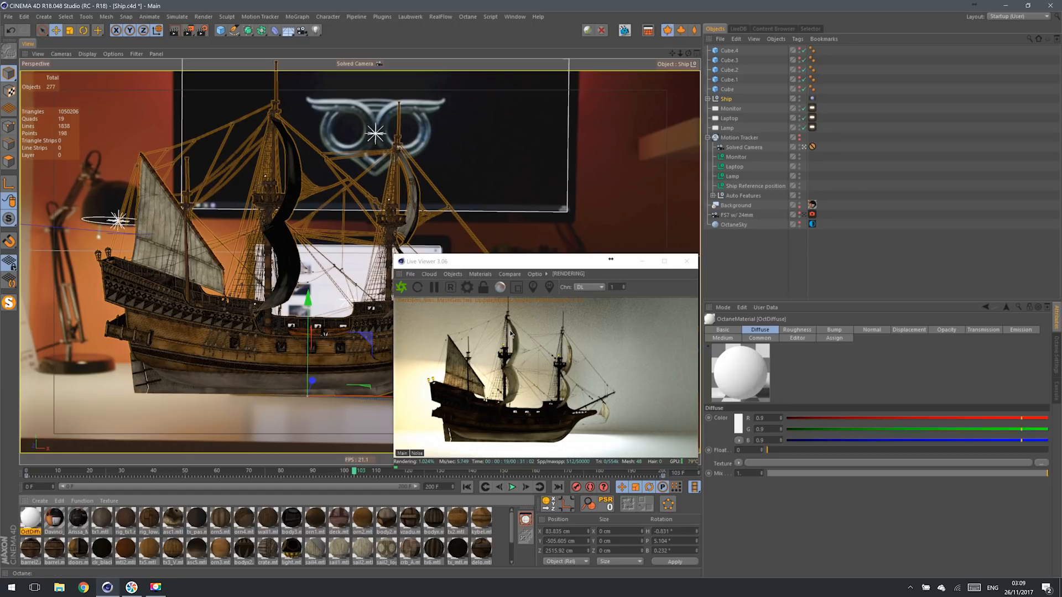
Step: Create an Octane Diffuse material and darken its diffuse color to a light grey of about RGB 0.604
{"action": "left_click", "coordinate": [483, 275]}
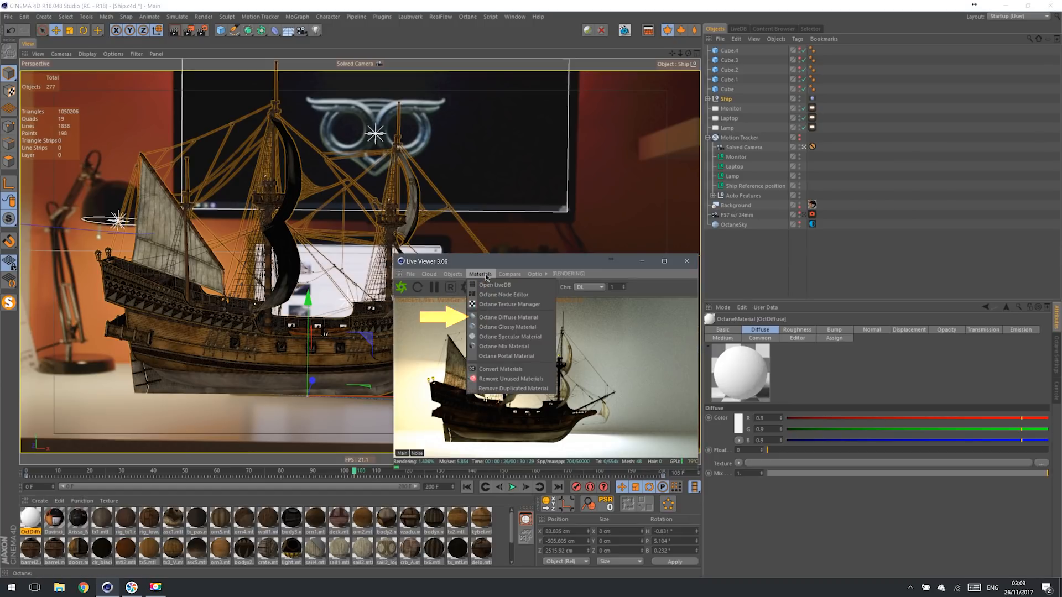
{"action": "left_click", "coordinate": [507, 317]}
{"action": "left_click_drag", "start_coordinate": [316, 67], "coordinate": [397, 240]}
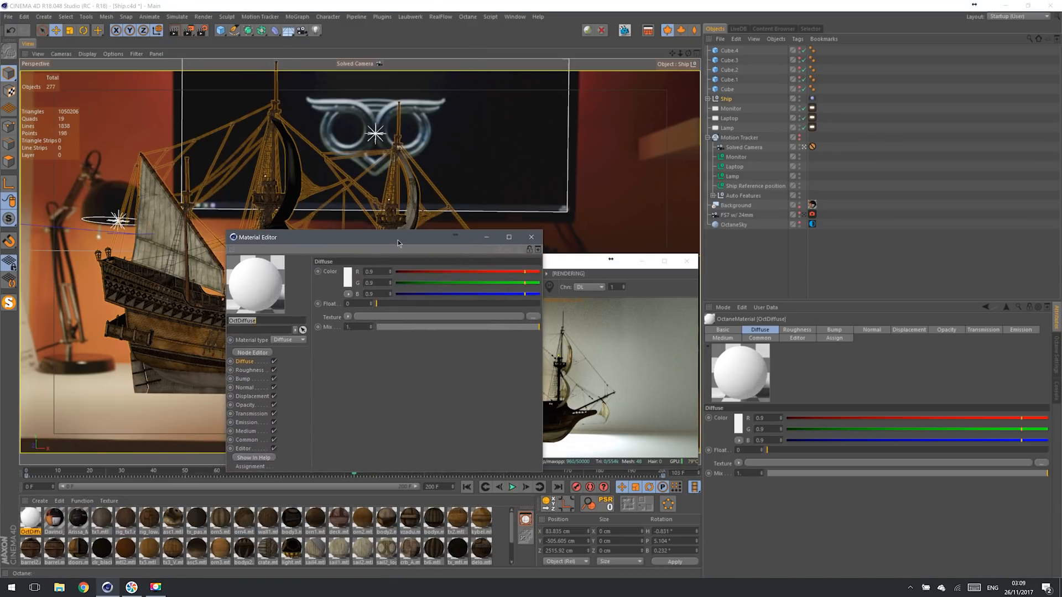
{"action": "left_click", "coordinate": [352, 274]}
{"action": "left_click_drag", "start_coordinate": [415, 291], "coordinate": [425, 296]}
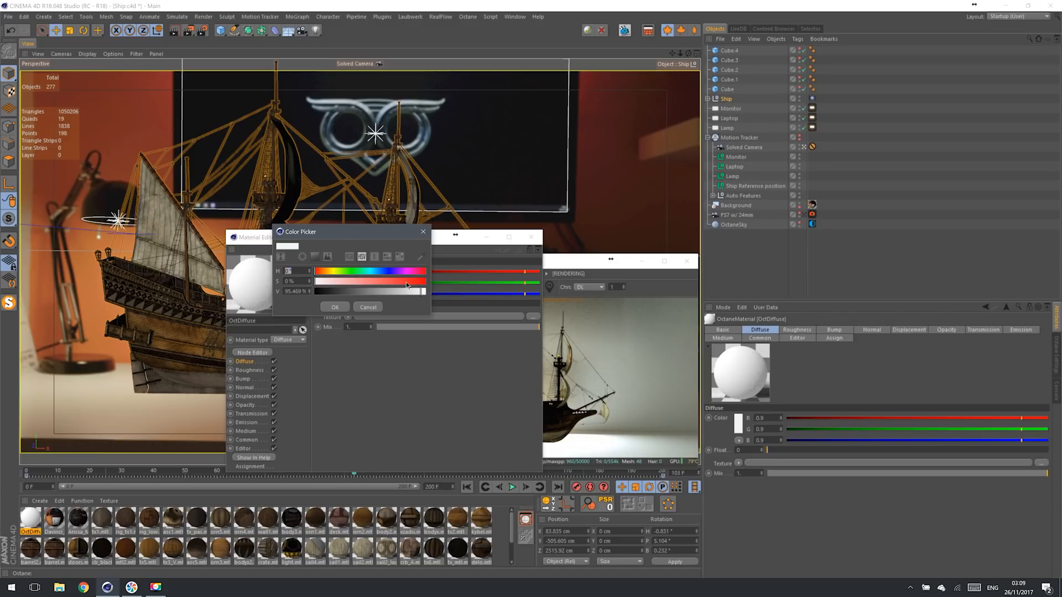
{"action": "left_click", "coordinate": [405, 291]}
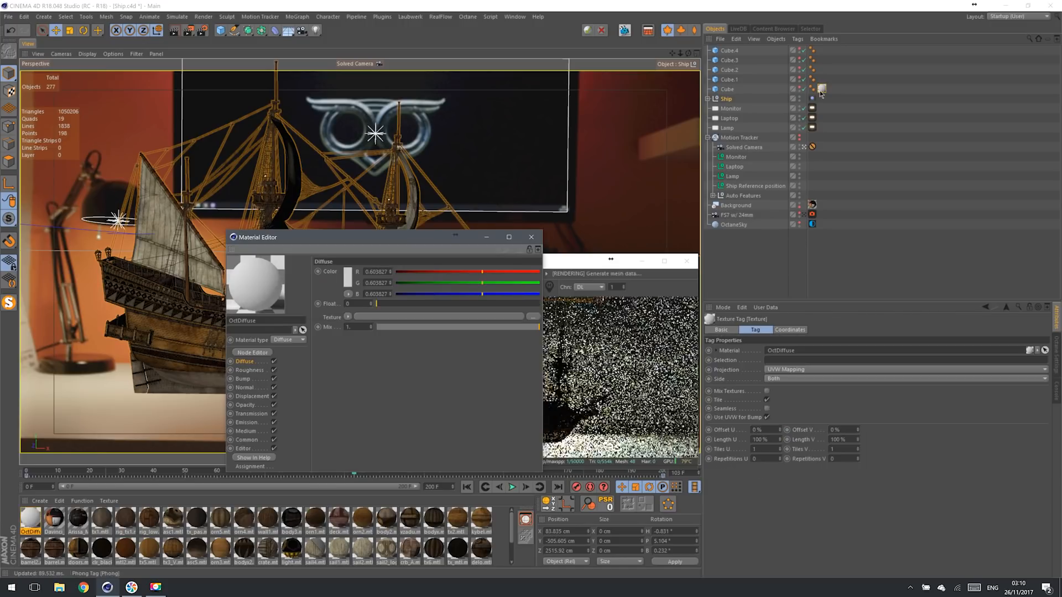
Step: Copy the diffuse material tag from Cube onto Cube.1, Cube.2, Cube.3 and Cube.4
{"action": "left_click_drag", "start_coordinate": [823, 90], "coordinate": [822, 80], "text": "ctrl"}
{"action": "left_click_drag", "start_coordinate": [822, 79], "coordinate": [823, 59], "text": "ctrl"}
{"action": "left_click_drag", "start_coordinate": [822, 59], "coordinate": [823, 54], "text": "ctrl"}
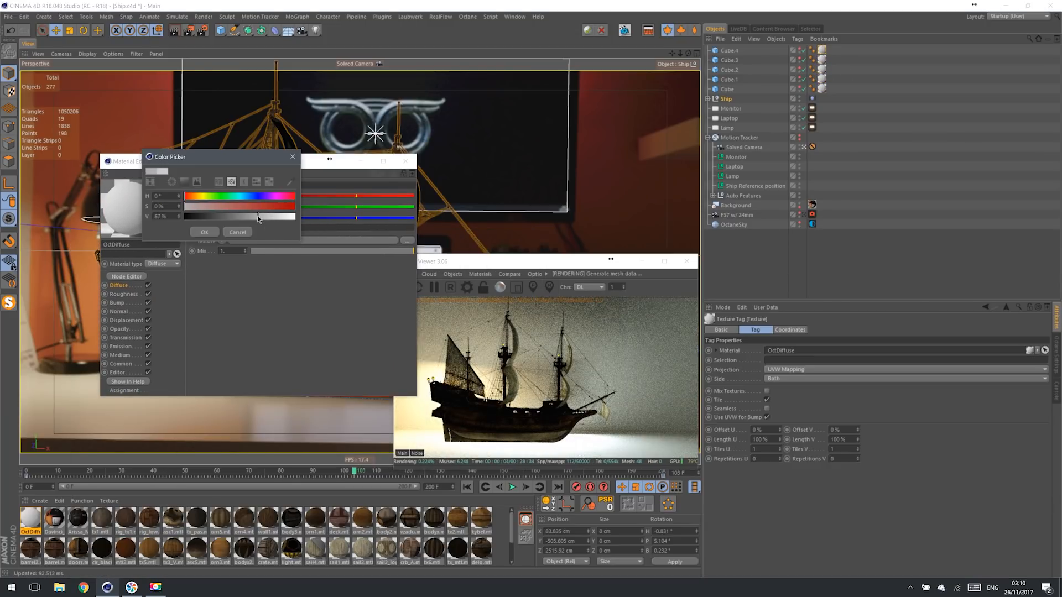
Step: Darken the diffuse material's color to a grey of about RGB 0.274 and duplicate the material
{"action": "key", "text": "Return"}
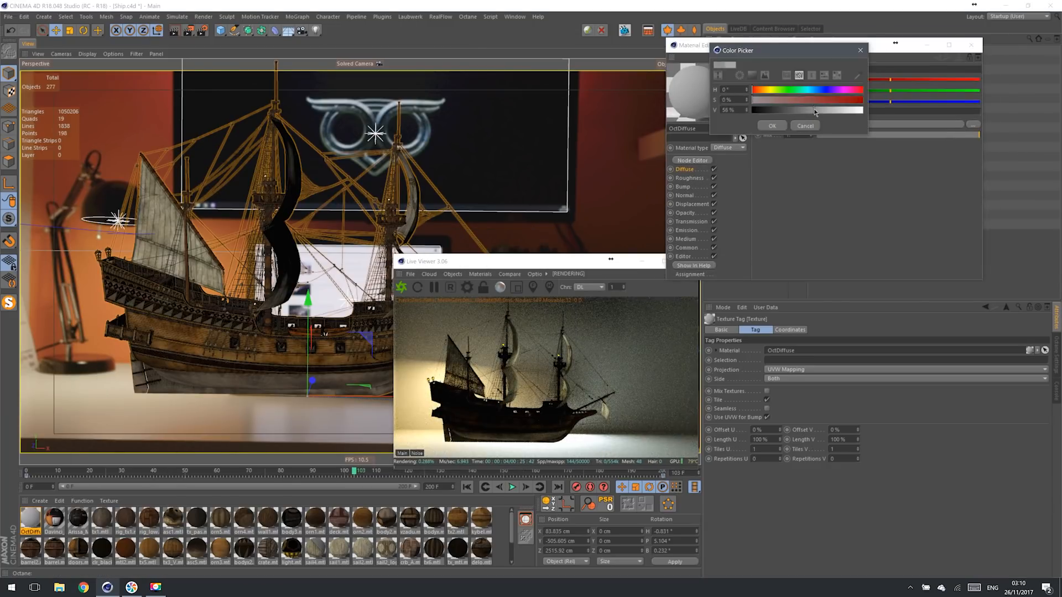
{"action": "key", "text": "Return"}
{"action": "left_click", "coordinate": [30, 521]}
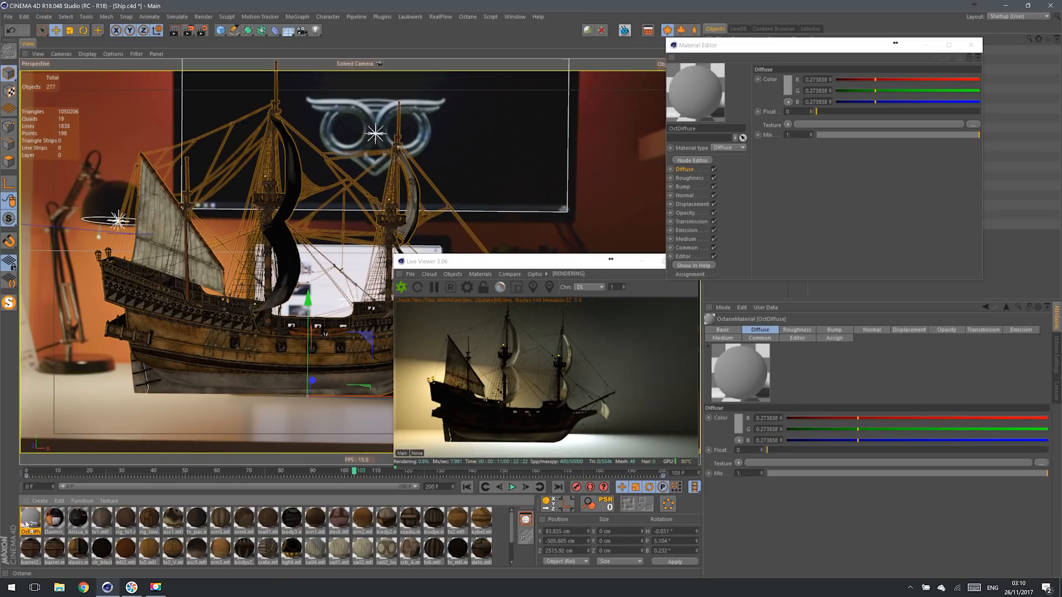
{"action": "left_click_drag", "start_coordinate": [29, 521], "coordinate": [34, 522], "text": "ctrl"}
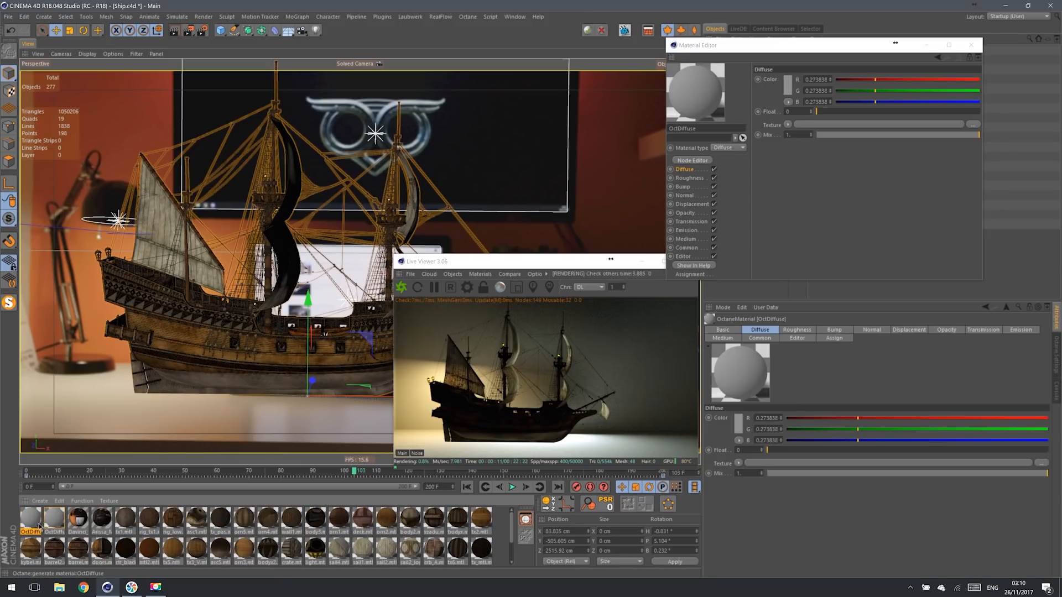
Step: Rename the second of the two grey diffuse materials to Walls
{"action": "double_click", "coordinate": [51, 521]}
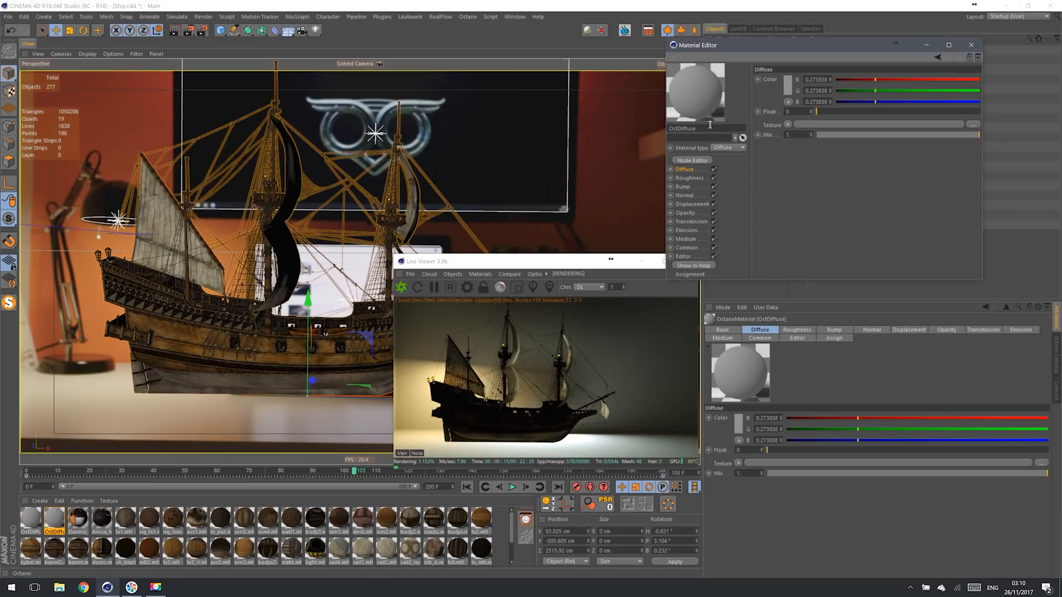
{"action": "double_click", "coordinate": [710, 128]}
{"action": "type", "text": "Walls"}
{"action": "key", "text": "Return"}
Step: Rename the first grey diffuse material to Orange wall and change its diffuse color to orange
{"action": "double_click", "coordinate": [30, 520]}
{"action": "double_click", "coordinate": [720, 128]}
{"action": "type", "text": "Orange wall"}
{"action": "key", "text": "Return"}
{"action": "left_click", "coordinate": [789, 78]}
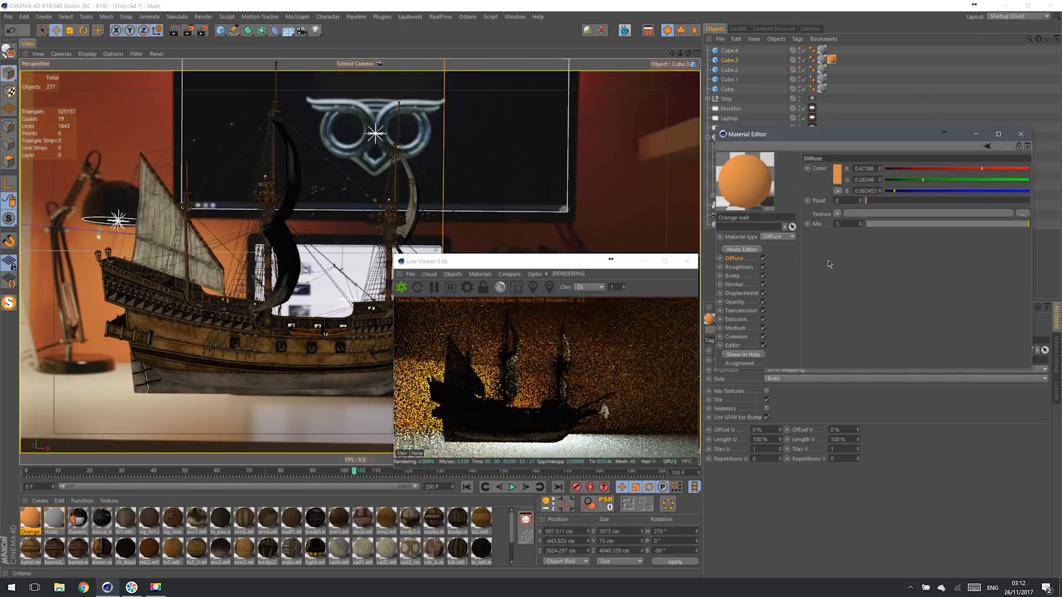
{"action": "left_click", "coordinate": [837, 174]}
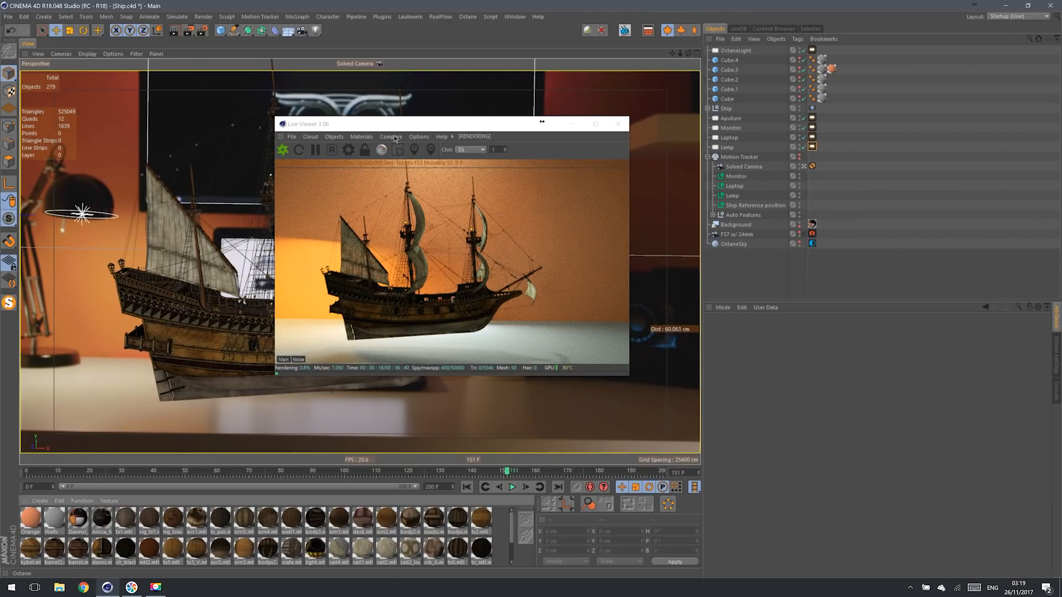
Step: Create an Octane Glossy material for the desk Cube with a grey diffuse color of about RGB 0.38
{"action": "left_click", "coordinate": [363, 136]}
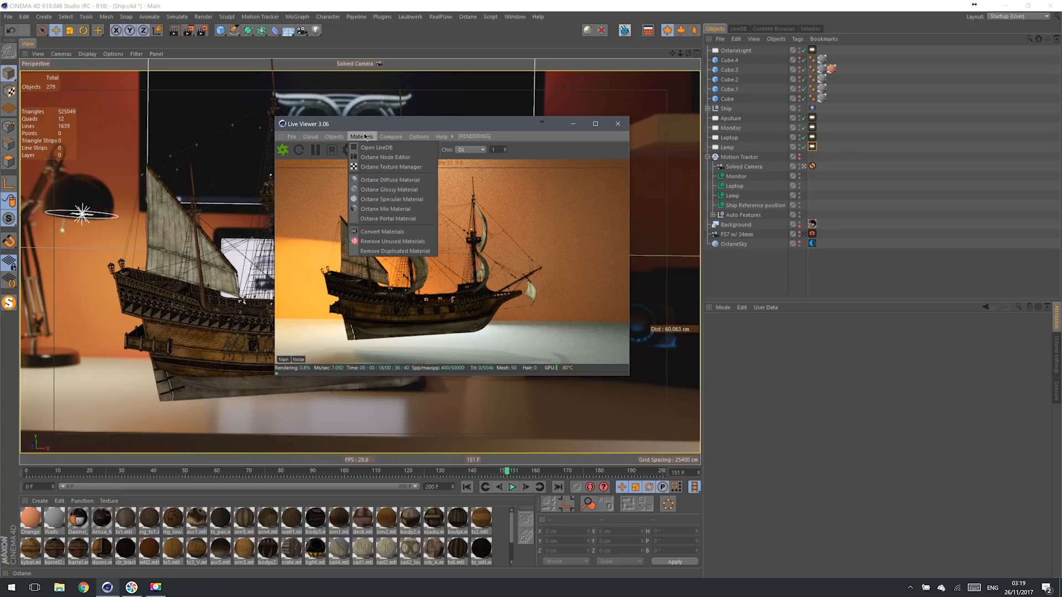
{"action": "left_click", "coordinate": [389, 190]}
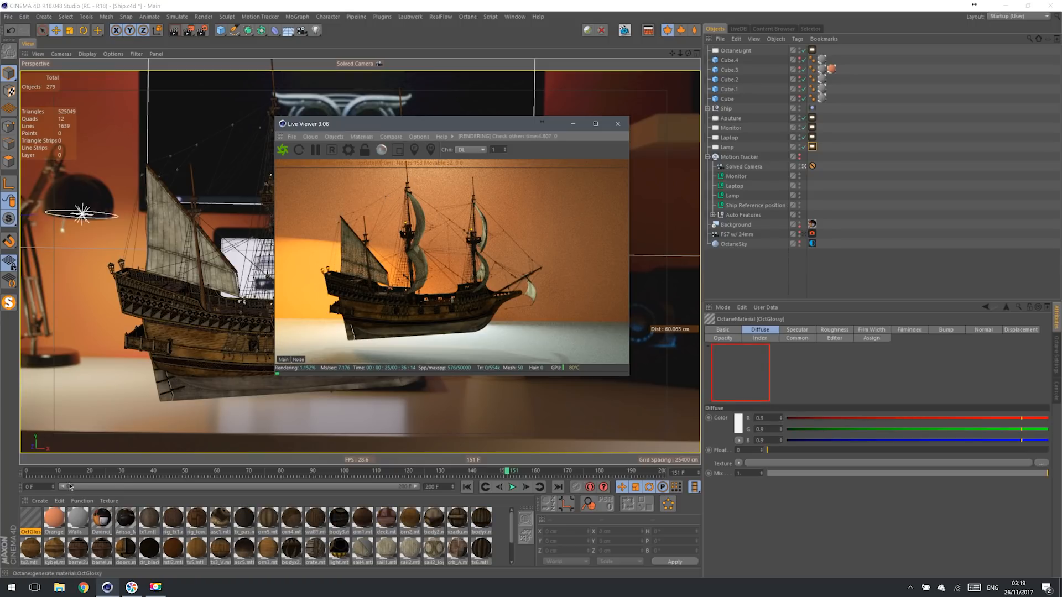
{"action": "double_click", "coordinate": [30, 520]}
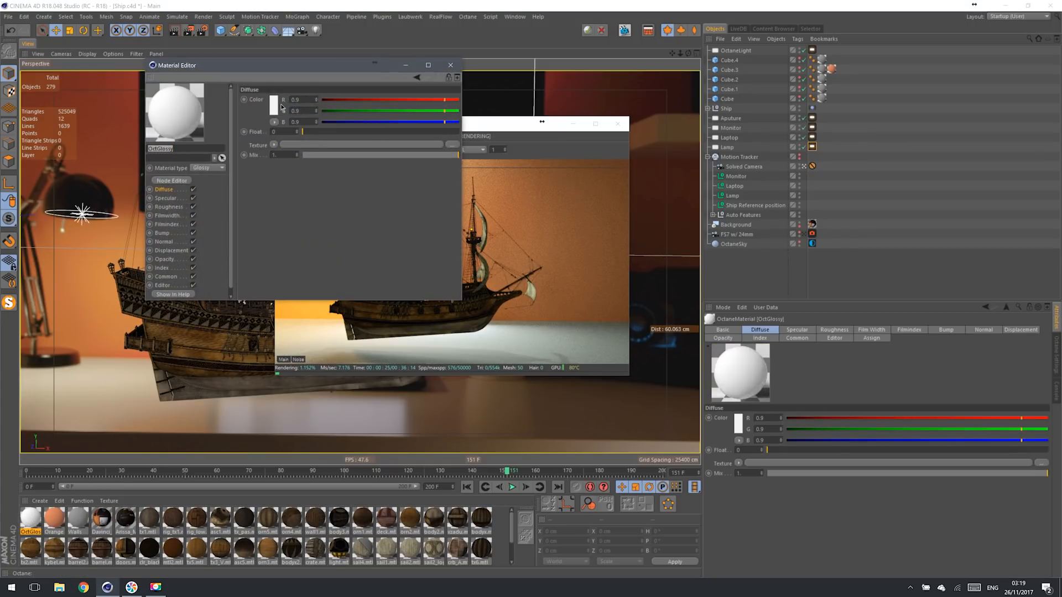
{"action": "left_click", "coordinate": [274, 106]}
{"action": "left_click", "coordinate": [329, 123]}
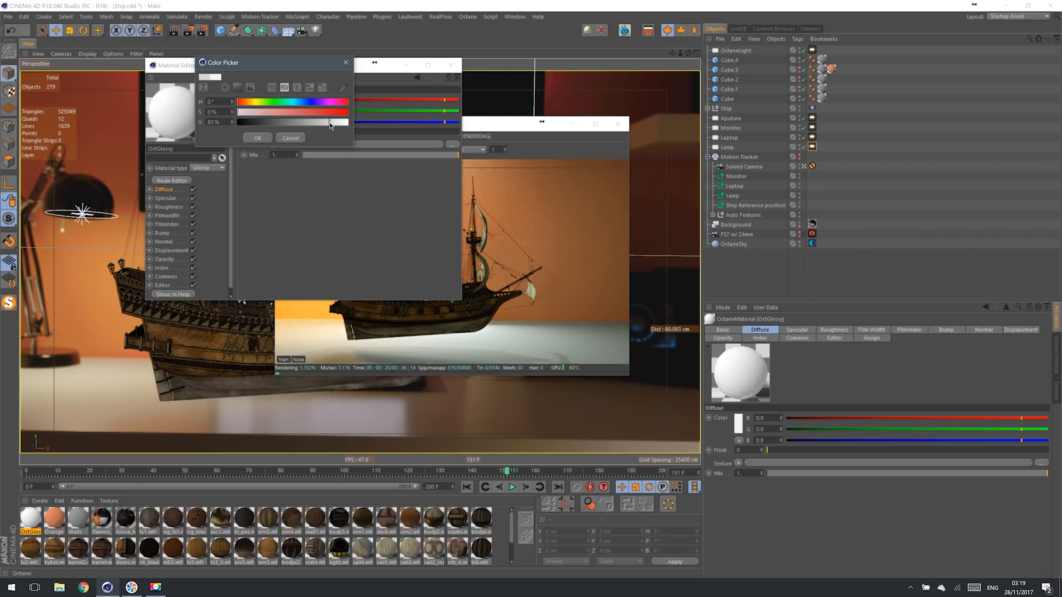
{"action": "left_click_drag", "start_coordinate": [327, 125], "coordinate": [280, 122]}
{"action": "left_click", "coordinate": [257, 138]}
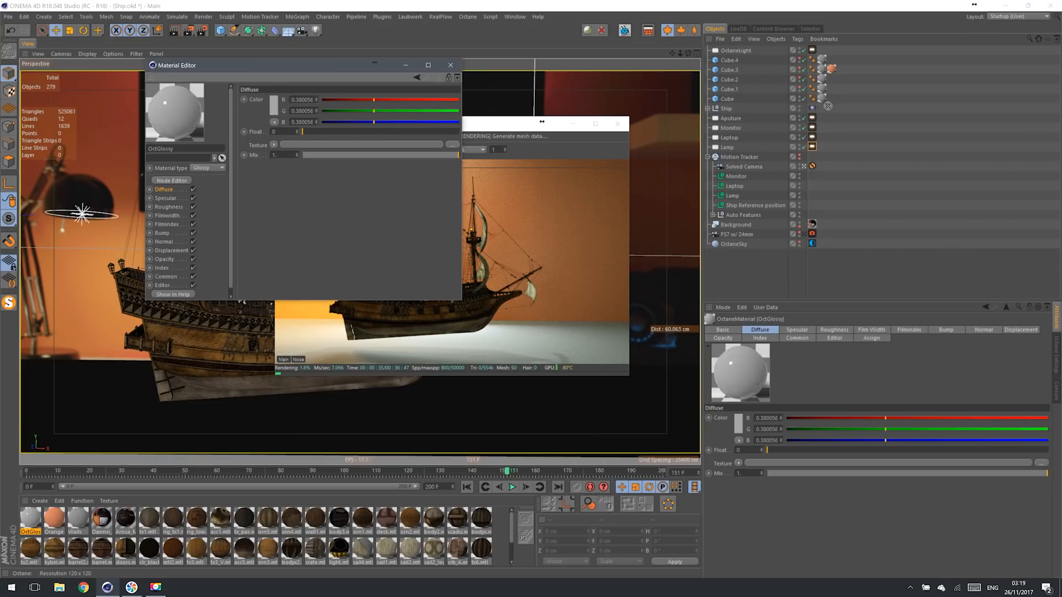
Step: Delete the extra grey material tag from Cube.3 and arrange the Material Editor and Live Viewer so both can be seen
{"action": "left_click", "coordinate": [823, 70]}
{"action": "key", "text": "Delete"}
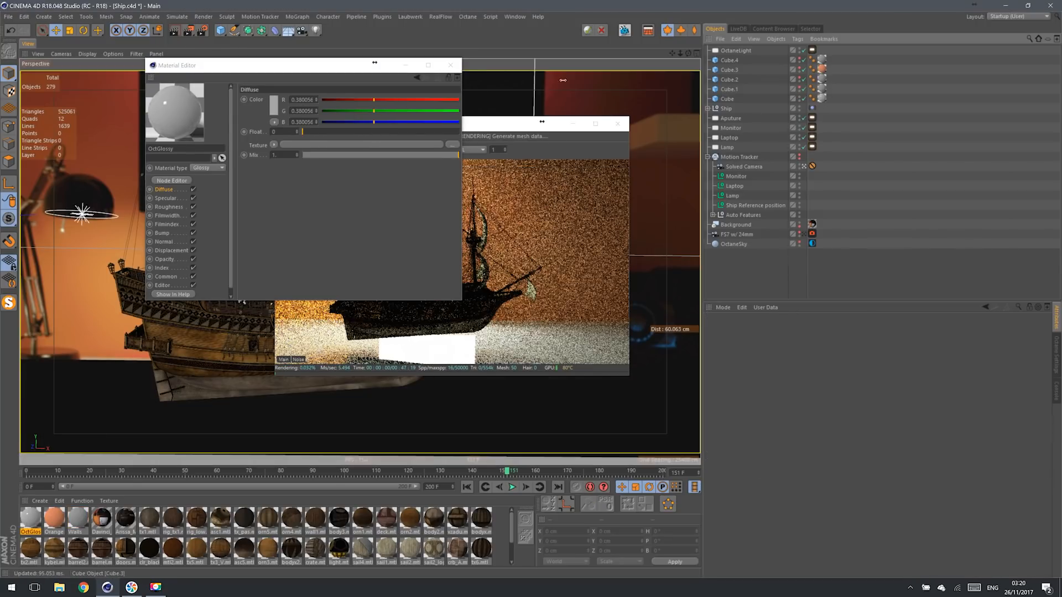
{"action": "left_click_drag", "start_coordinate": [304, 64], "coordinate": [767, 151]}
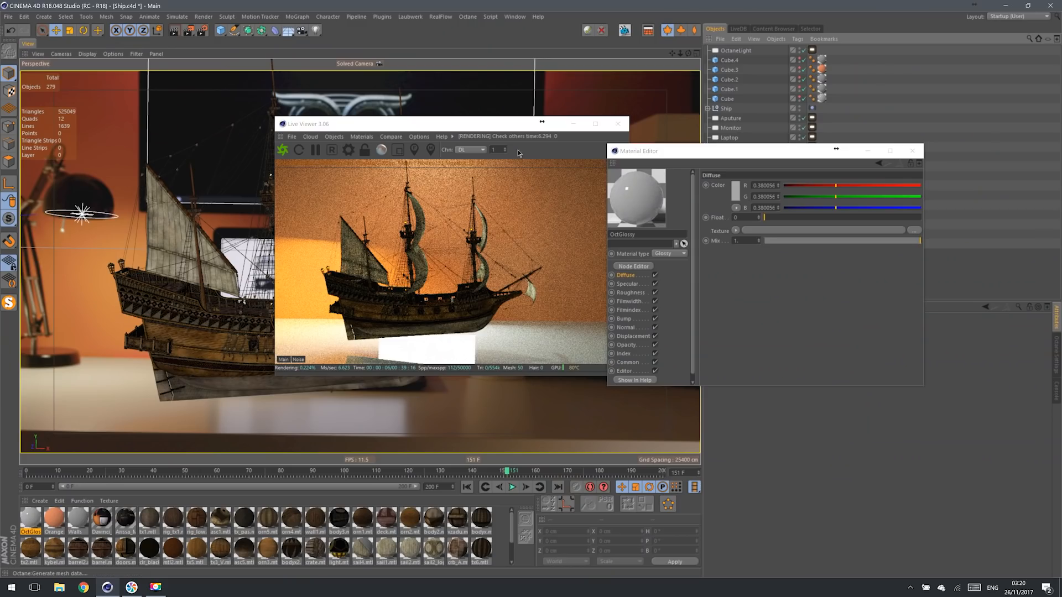
{"action": "left_click_drag", "start_coordinate": [490, 128], "coordinate": [561, 87]}
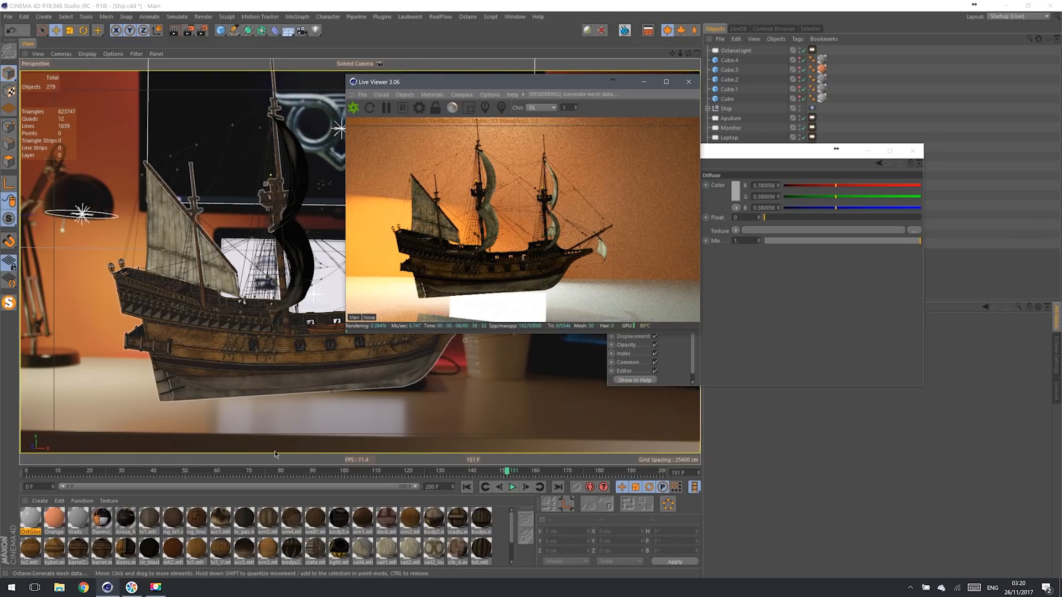
Step: Set the glossy desk material's roughness float to 0.1
{"action": "left_click", "coordinate": [750, 311]}
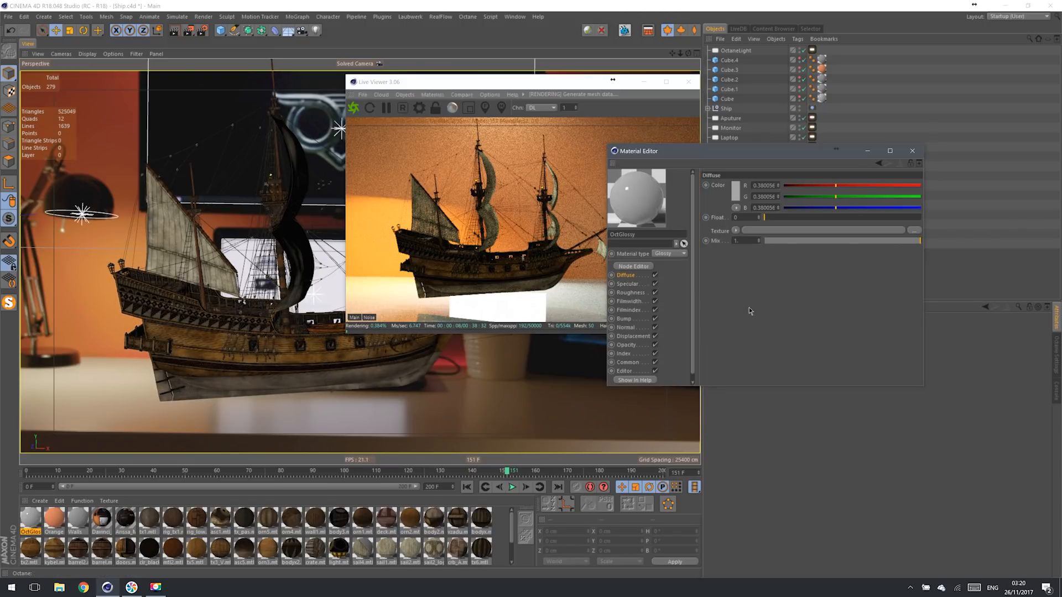
{"action": "left_click", "coordinate": [630, 292]}
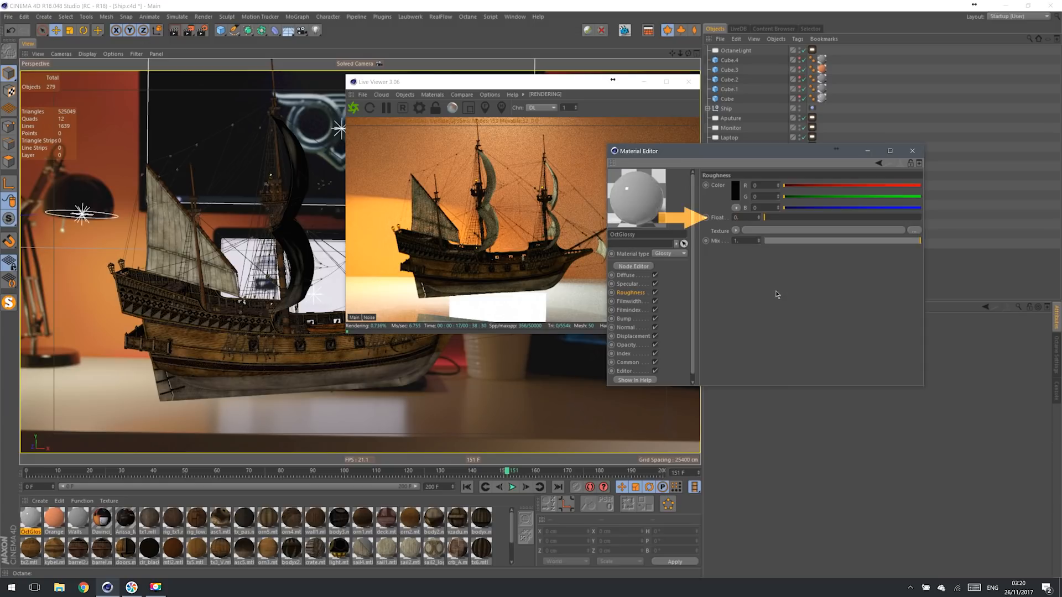
{"action": "type", "text": ".1"}
{"action": "key", "text": "Return"}
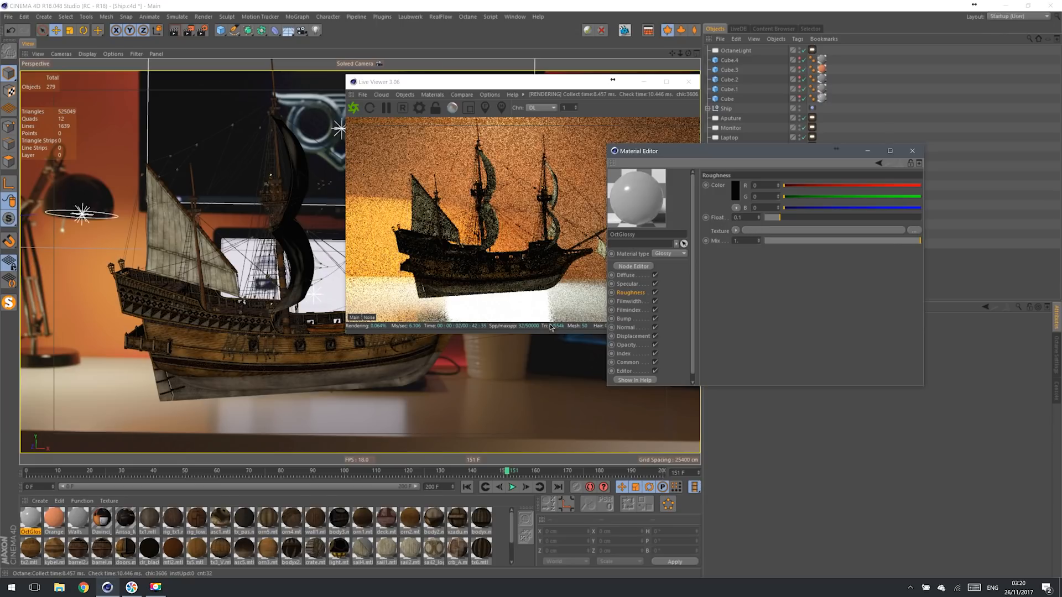
Step: Set the glossy desk material's specular color to a very dark grey, about RGB 0.033, and close the Material Editor
{"action": "left_click", "coordinate": [627, 284]}
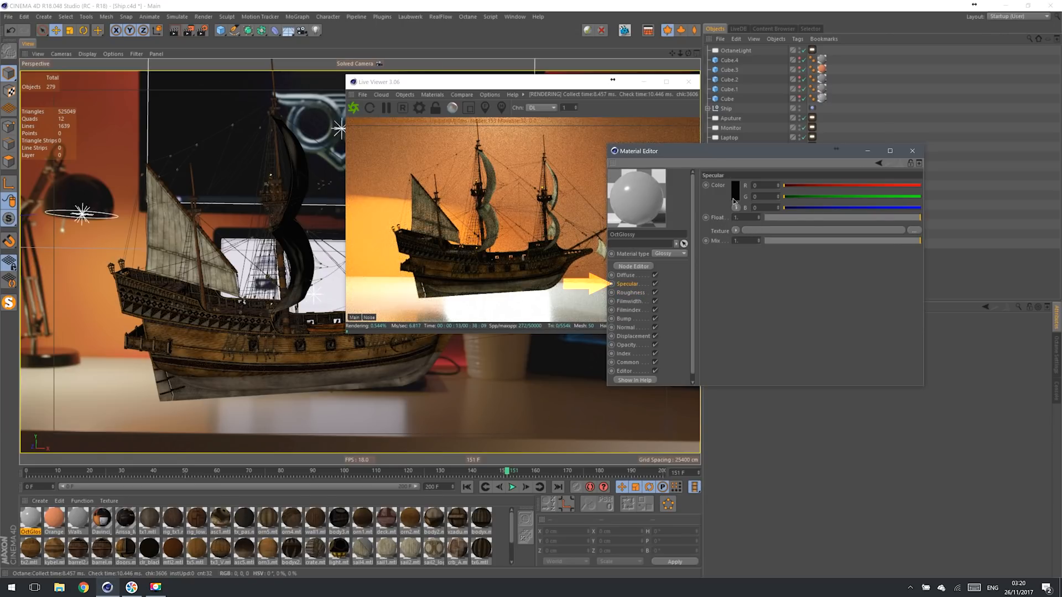
{"action": "left_click", "coordinate": [732, 198]}
{"action": "left_click", "coordinate": [630, 292]}
{"action": "left_click", "coordinate": [631, 284]}
{"action": "left_click_drag", "start_coordinate": [700, 157], "coordinate": [463, 279]}
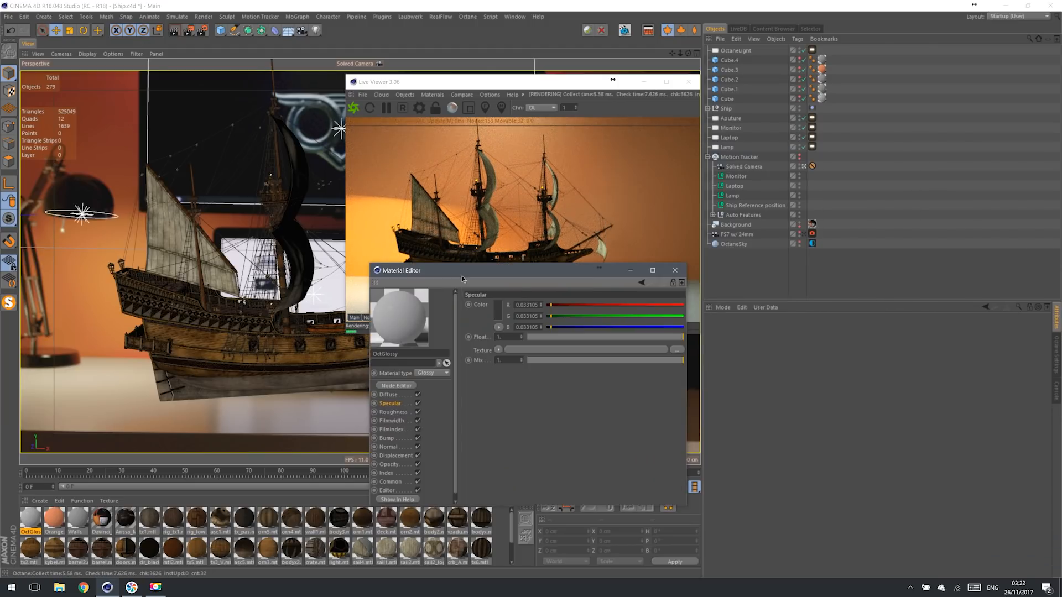
{"action": "left_click", "coordinate": [675, 270]}
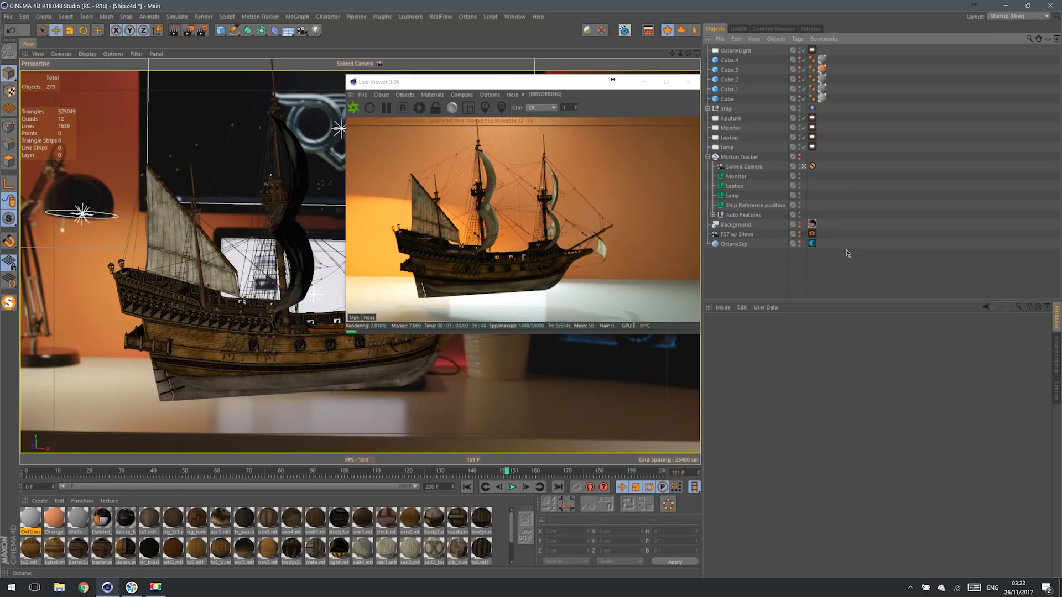
Step: Remove the Octane camera tag from the FST w/ 24mm camera and add an OctaneCameraTag to the Solved Camera
{"action": "left_click", "coordinate": [812, 234]}
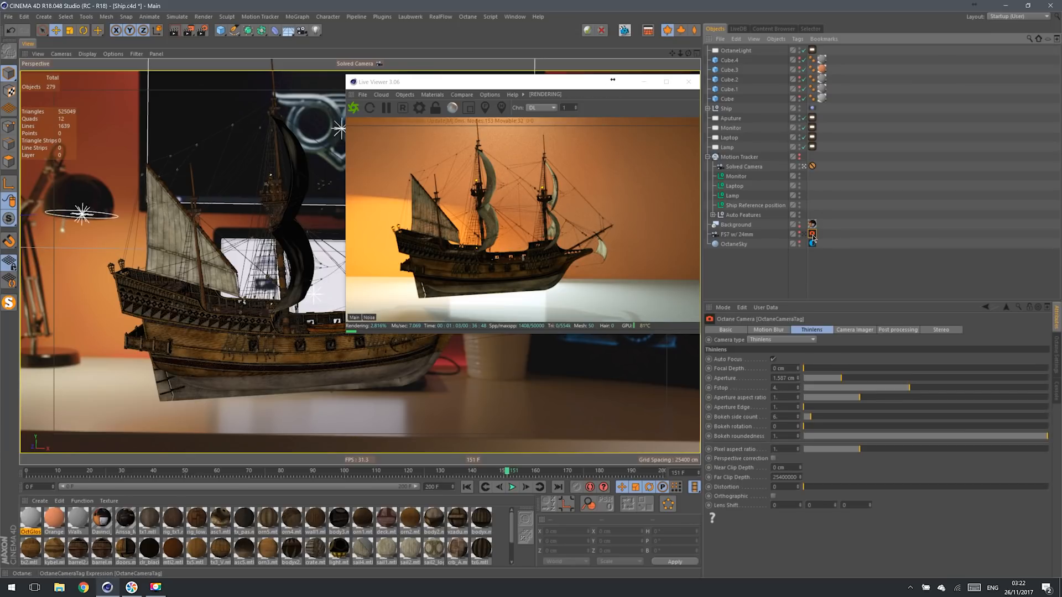
{"action": "left_click", "coordinate": [761, 171]}
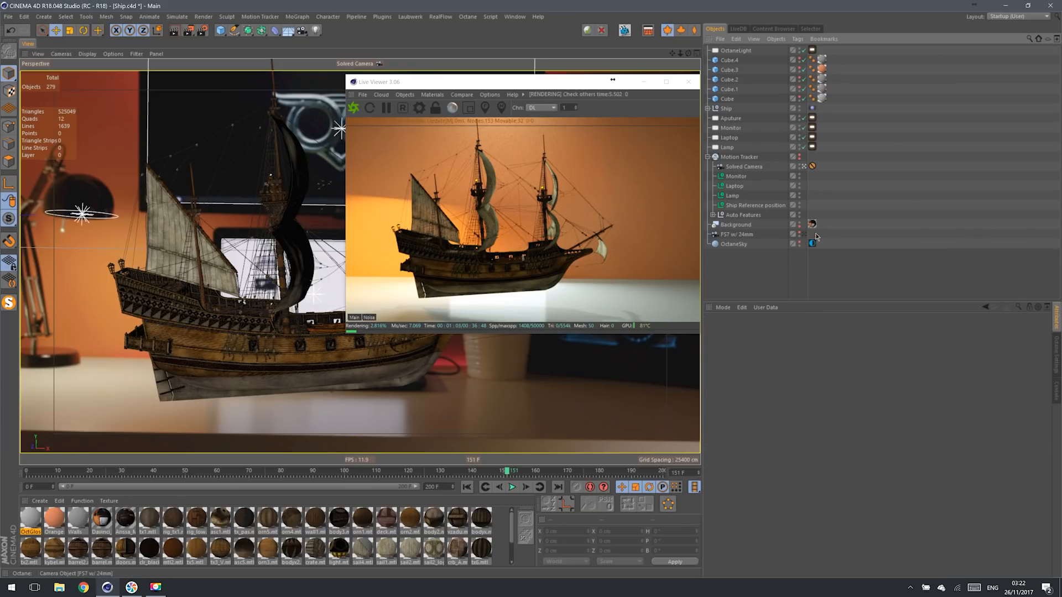
{"action": "right_click", "coordinate": [762, 172]}
{"action": "mouse_move", "coordinate": [794, 188]}
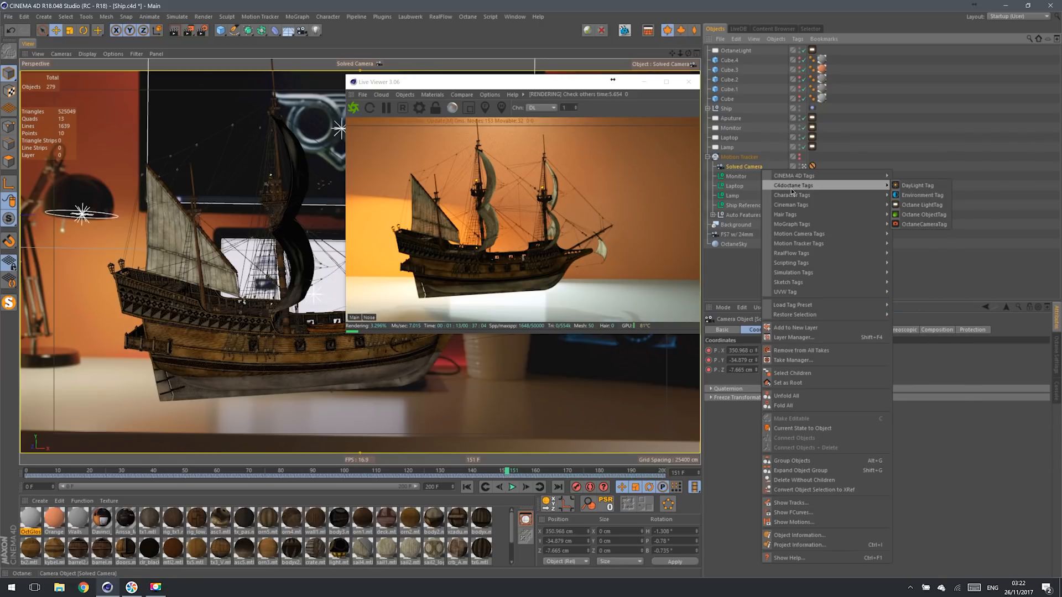
{"action": "left_click", "coordinate": [738, 171]}
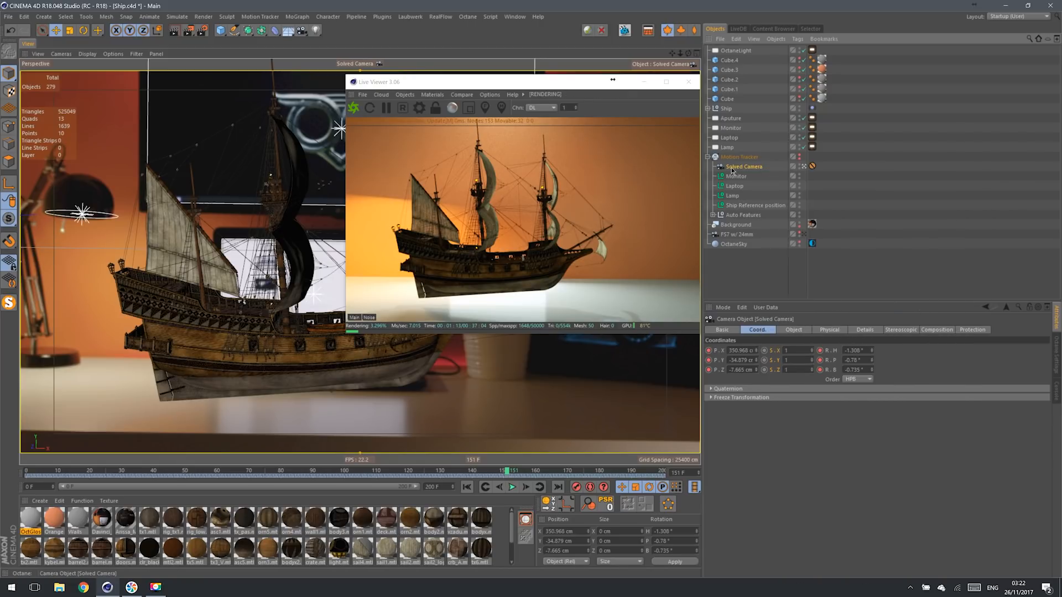
{"action": "right_click", "coordinate": [733, 171]}
{"action": "mouse_move", "coordinate": [755, 186]}
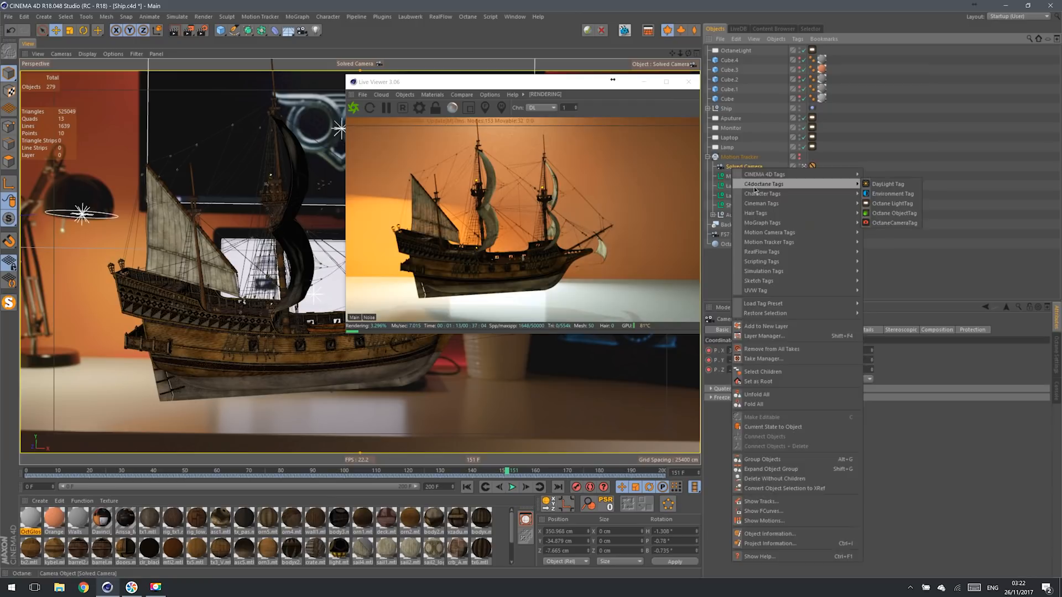
{"action": "left_click", "coordinate": [893, 223]}
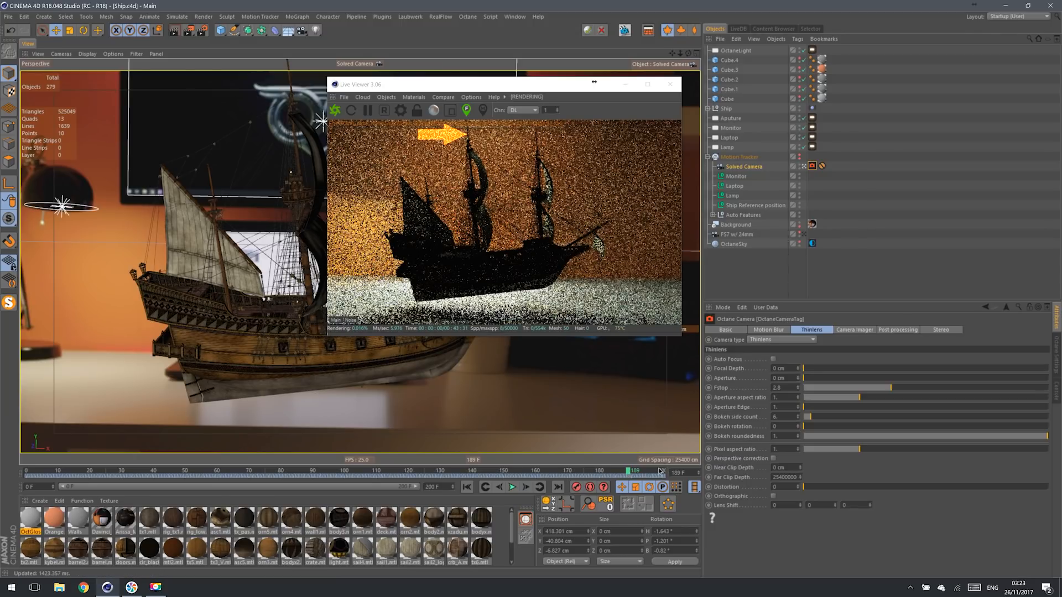
Step: Pick the ship's hull as the focus point in the Live Viewer and set the Octane camera's aperture to 2 cm
{"action": "left_click", "coordinate": [498, 274]}
{"action": "left_click", "coordinate": [497, 275]}
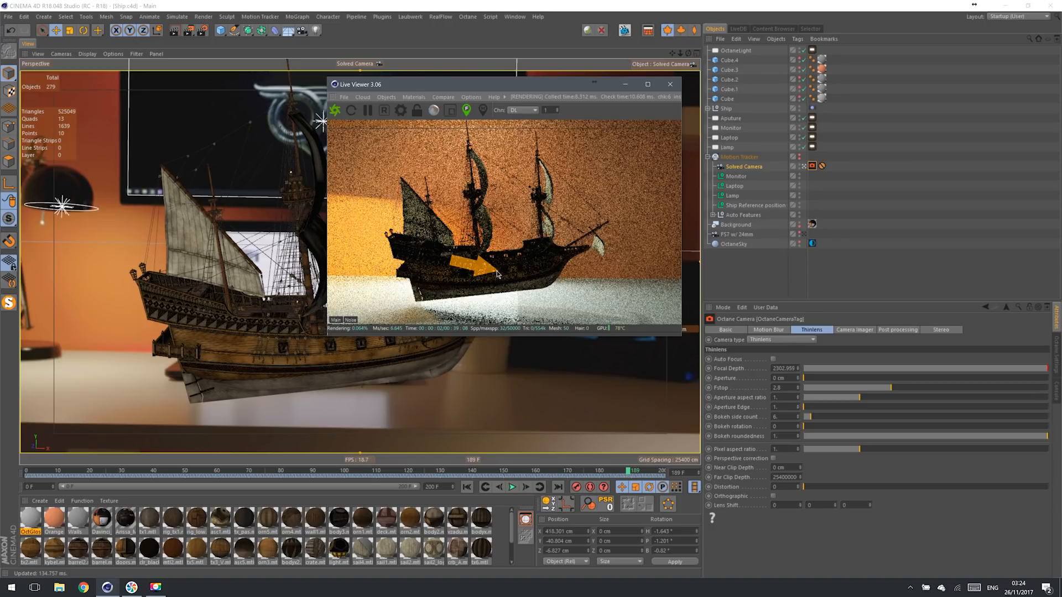
{"action": "left_click_drag", "start_coordinate": [788, 378], "coordinate": [700, 373]}
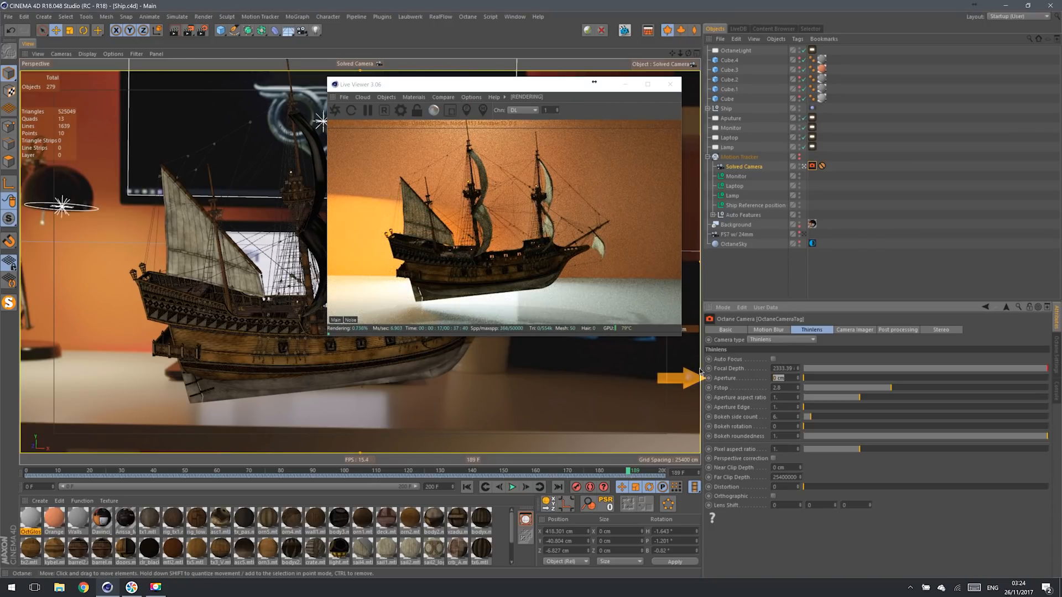
{"action": "type", "text": "2"}
{"action": "key", "text": "Return"}
{"action": "type", "text": "2"}
{"action": "key", "text": "Return"}
Step: Try an F-stop of 0.5 and an aperture of 20 cm on the Solved Camera's Octane tag
{"action": "left_click_drag", "start_coordinate": [787, 388], "coordinate": [742, 398]}
{"action": "left_click", "coordinate": [743, 392]}
{"action": "type", "text": "175"}
{"action": "key", "text": "Return"}
{"action": "type", "text": "0.5"}
{"action": "key", "text": "Return"}
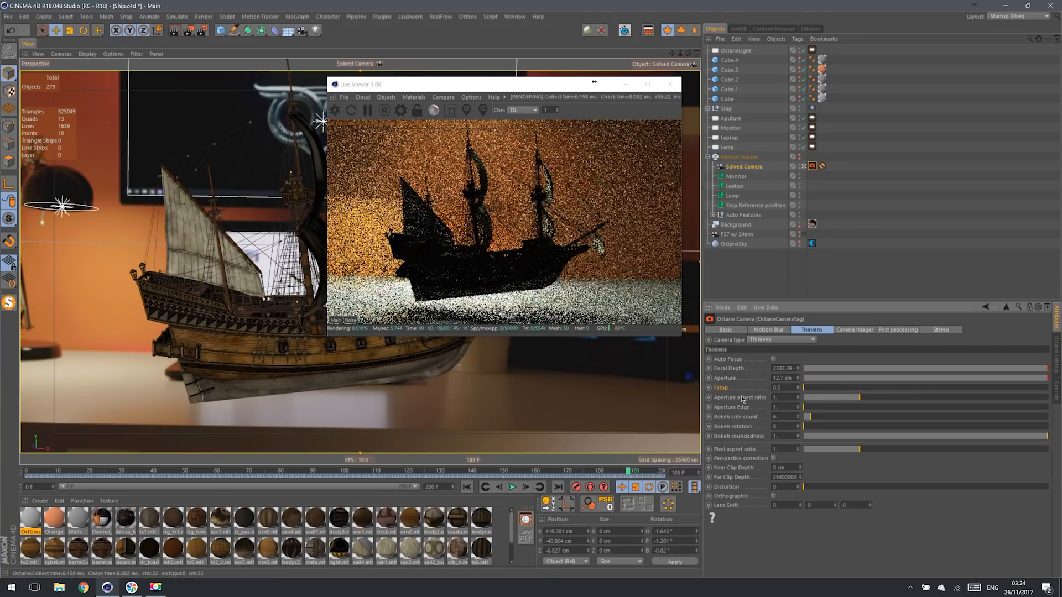
{"action": "key", "text": "Return"}
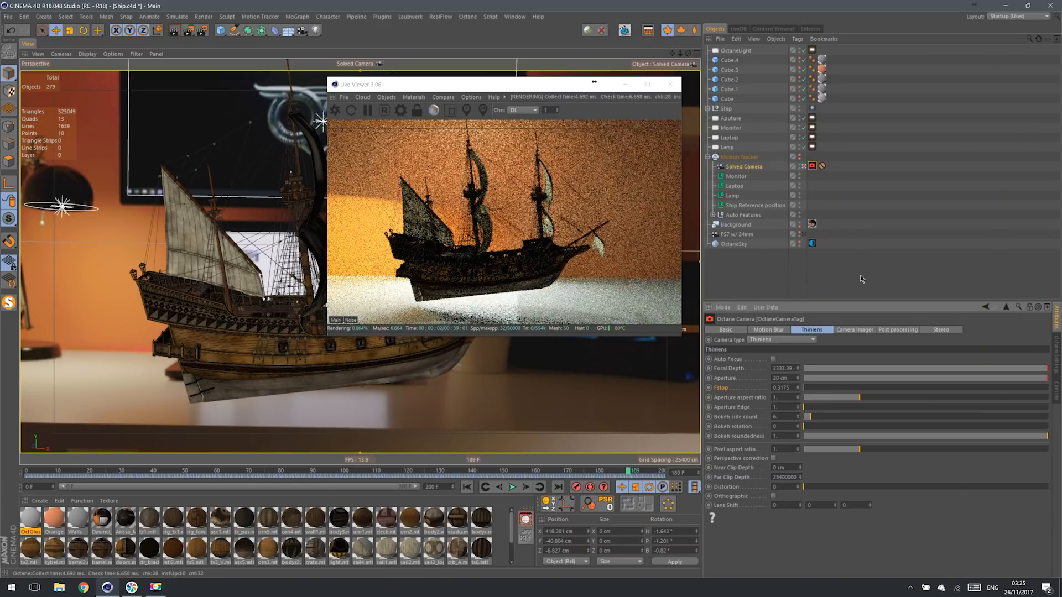
Step: Enlarge the Live Viewer window and set the Octane camera's aperture to 30 cm
{"action": "left_click_drag", "start_coordinate": [525, 84], "coordinate": [265, 75]}
{"action": "left_click_drag", "start_coordinate": [421, 326], "coordinate": [677, 453]}
{"action": "left_click", "coordinate": [841, 540]}
{"action": "double_click", "coordinate": [781, 378]}
{"action": "type", "text": "30"}
{"action": "key", "text": "Return"}
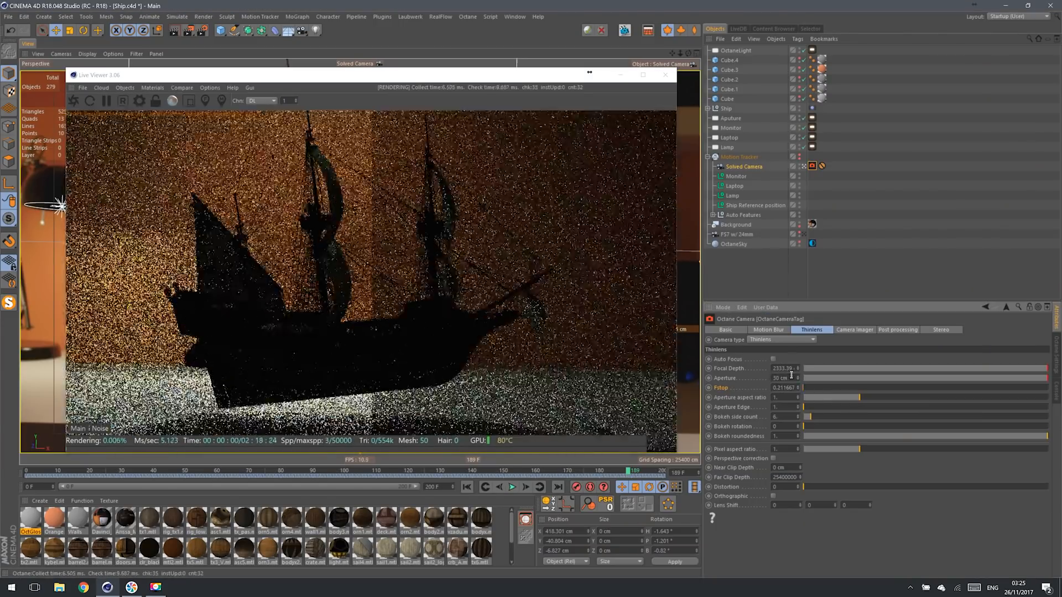
Step: Raise the Octane camera's aperture to 50 cm and finally 60 cm, keeping the Live Viewer clear of the camera settings
{"action": "double_click", "coordinate": [780, 379]}
{"action": "type", "text": "30"}
{"action": "key", "text": "Return"}
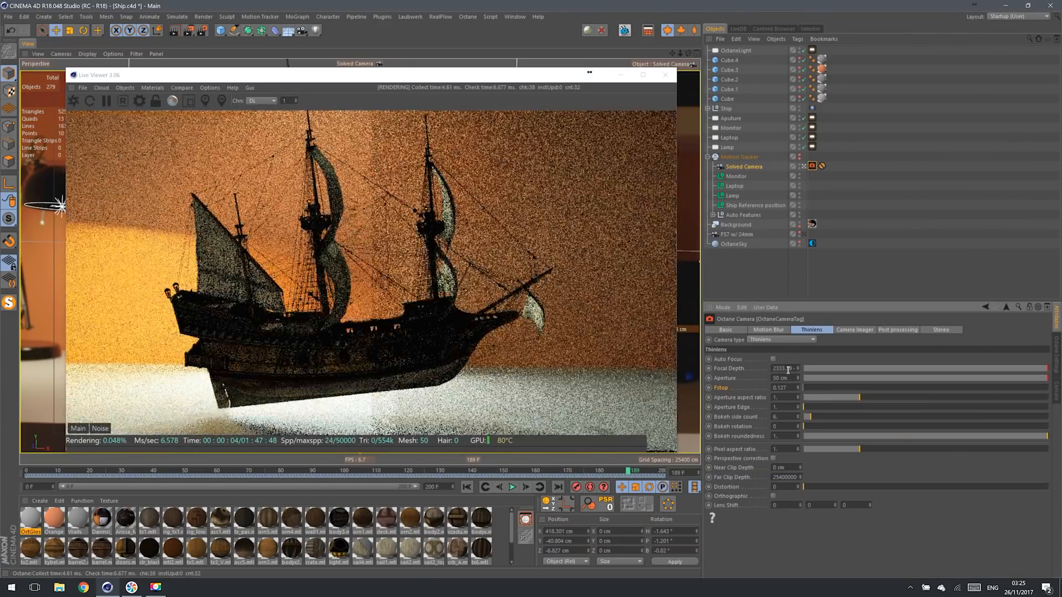
{"action": "double_click", "coordinate": [784, 379]}
{"action": "type", "text": "60"}
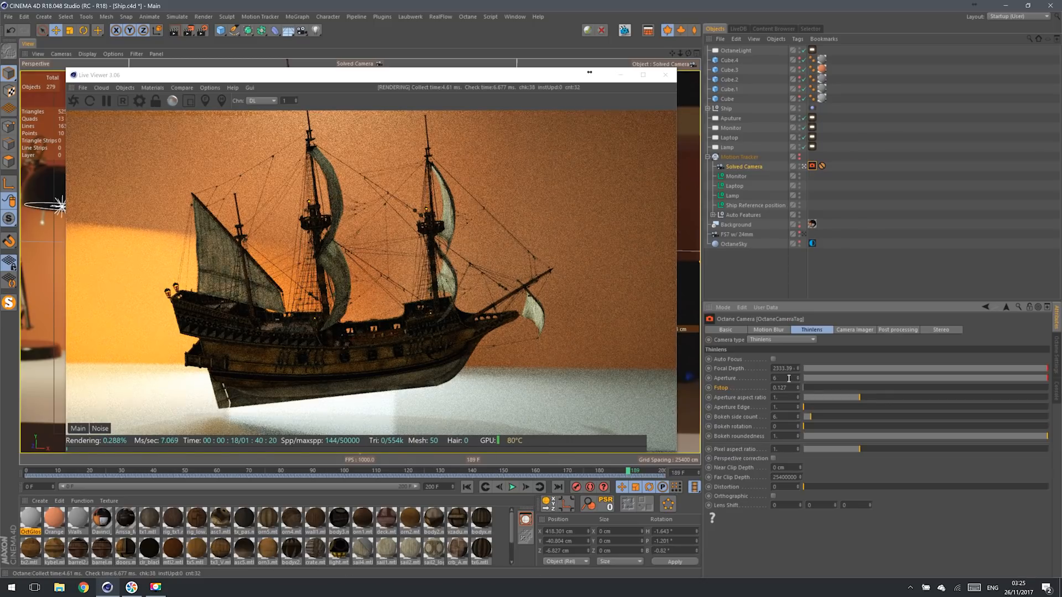
{"action": "key", "text": "Return"}
{"action": "left_click_drag", "start_coordinate": [389, 81], "coordinate": [527, 68]}
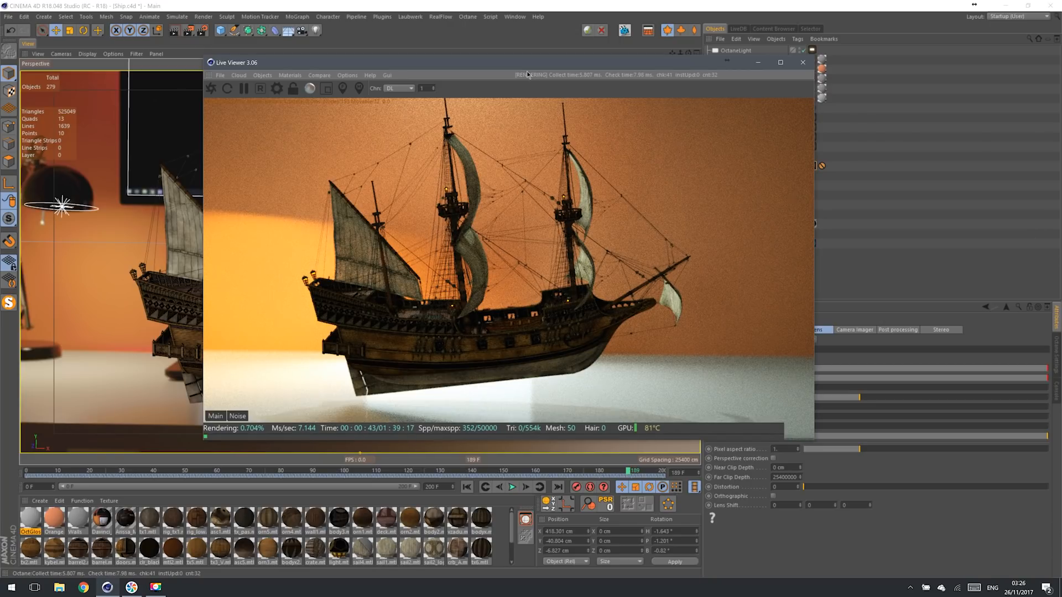
{"action": "left_click_drag", "start_coordinate": [527, 70], "coordinate": [390, 70]}
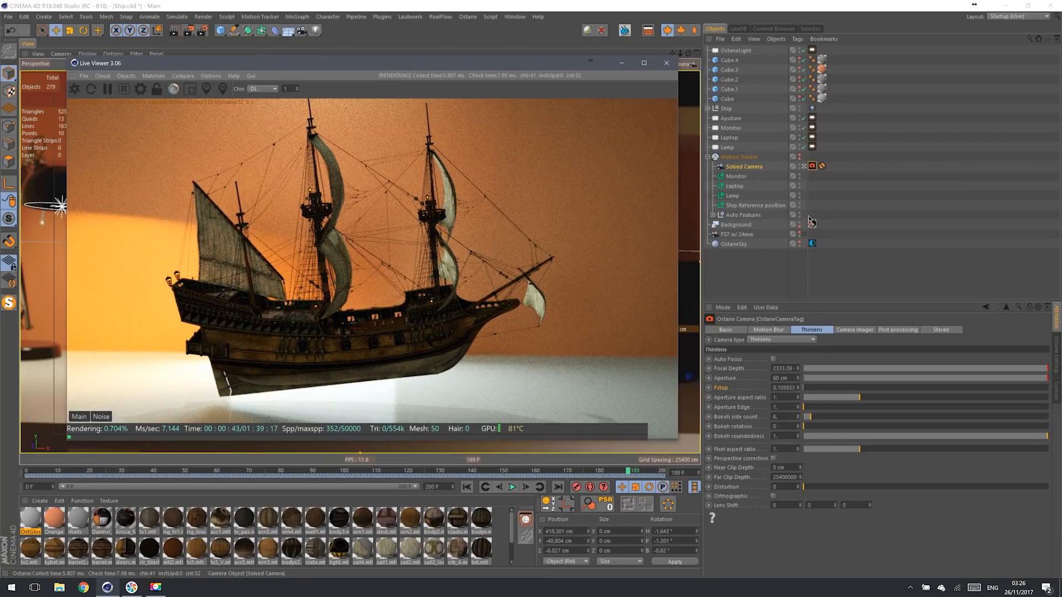
Step: Enable post processing on the Solved Camera's Octane tag and set the bloom power to 7
{"action": "left_click", "coordinate": [912, 332]}
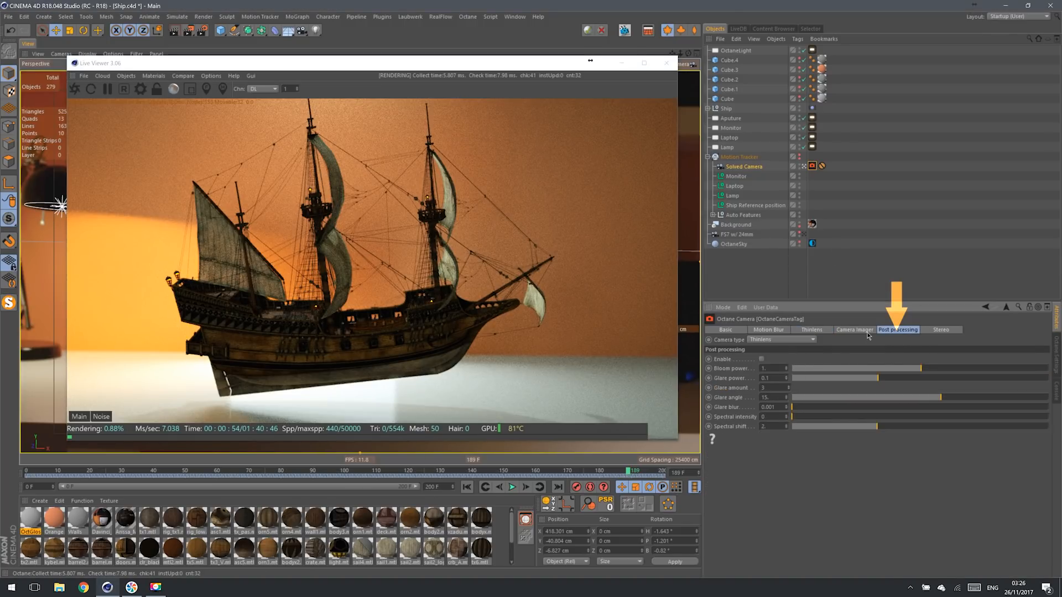
{"action": "left_click", "coordinate": [762, 360]}
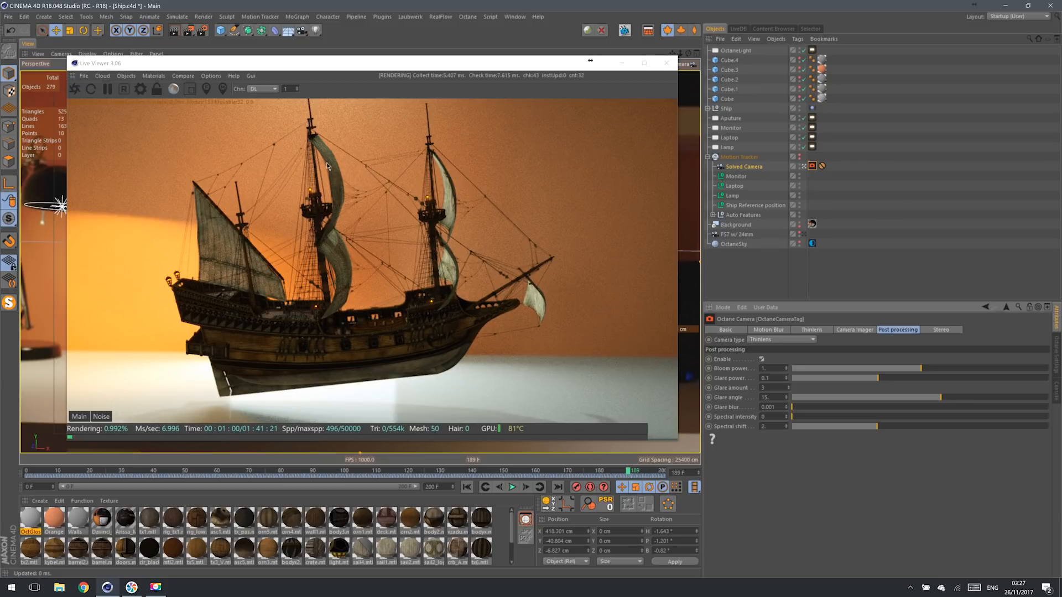
{"action": "double_click", "coordinate": [766, 368]}
{"action": "type", "text": "7"}
{"action": "key", "text": "Return"}
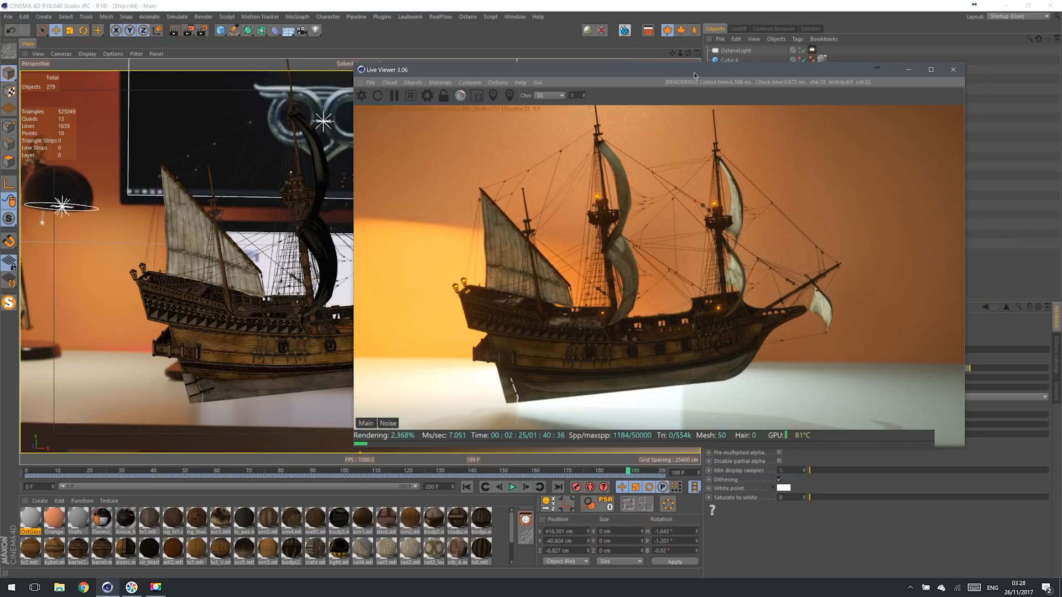
Step: Enable motion blur on the Solved Camera's Octane tag with a shutter time of 0.025 seconds
{"action": "left_click_drag", "start_coordinate": [715, 73], "coordinate": [433, 73]}
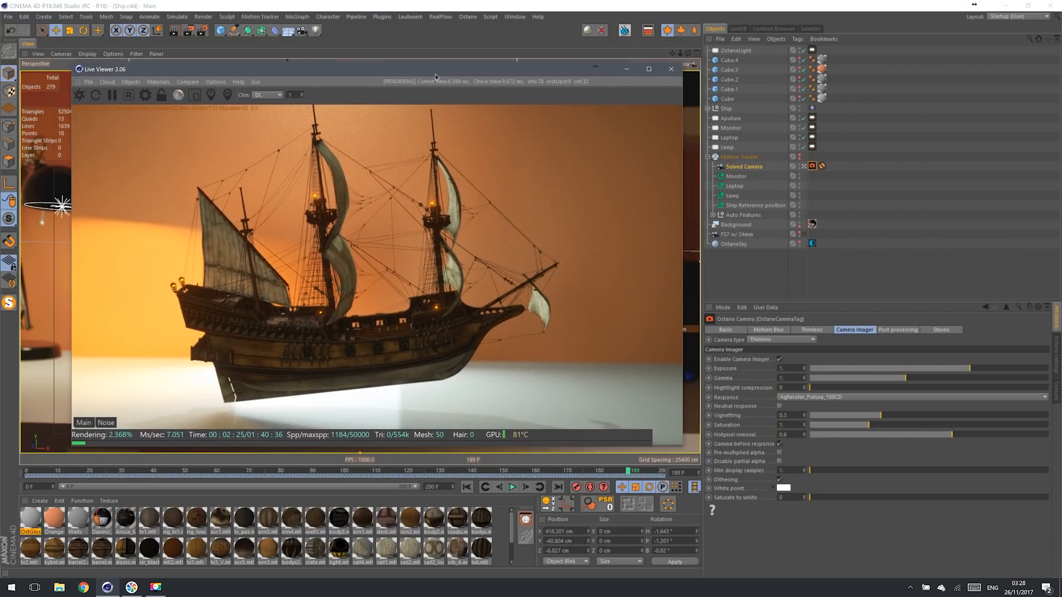
{"action": "left_click", "coordinate": [774, 334]}
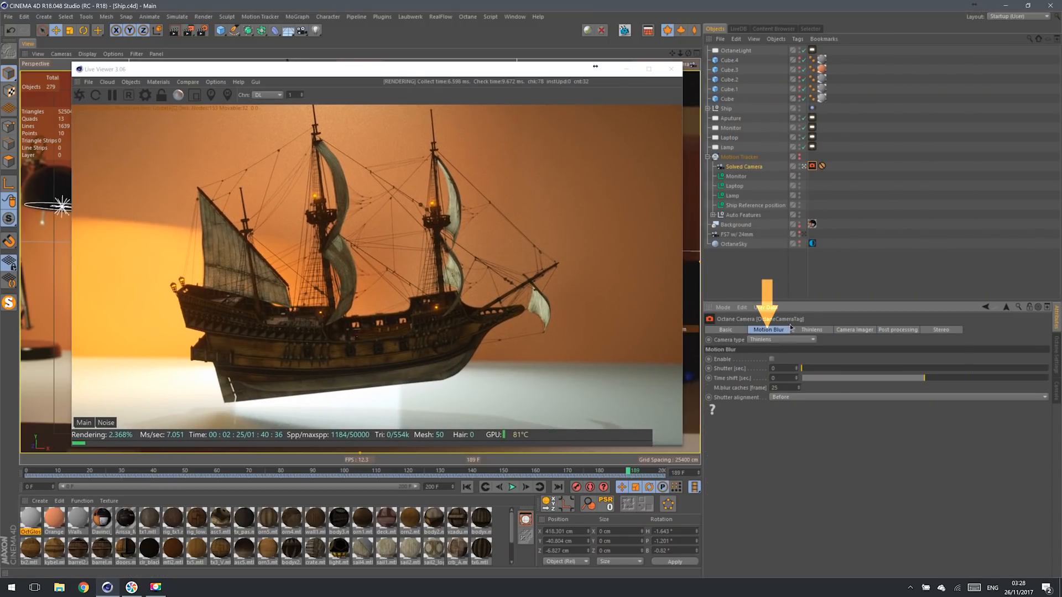
{"action": "left_click", "coordinate": [773, 359]}
{"action": "double_click", "coordinate": [789, 367]}
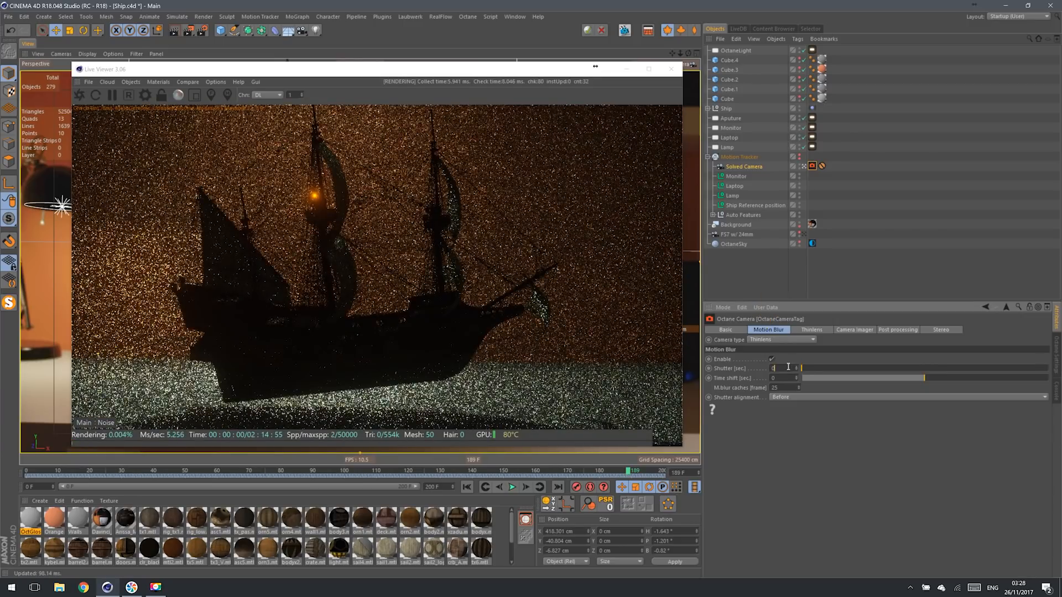
{"action": "type", "text": "0.02"}
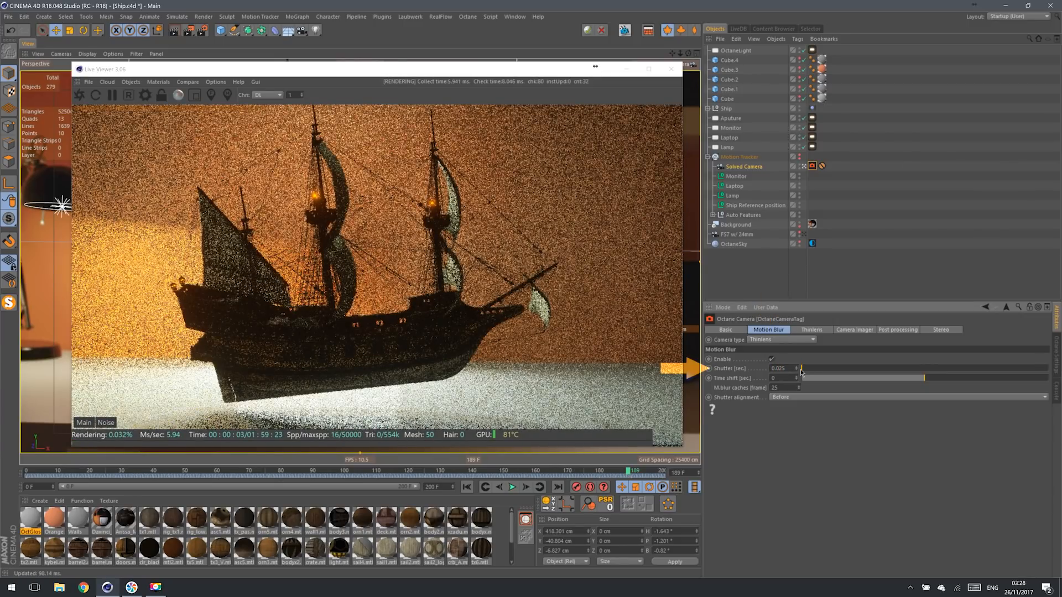
{"action": "type", "text": "5"}
{"action": "key", "text": "Return"}
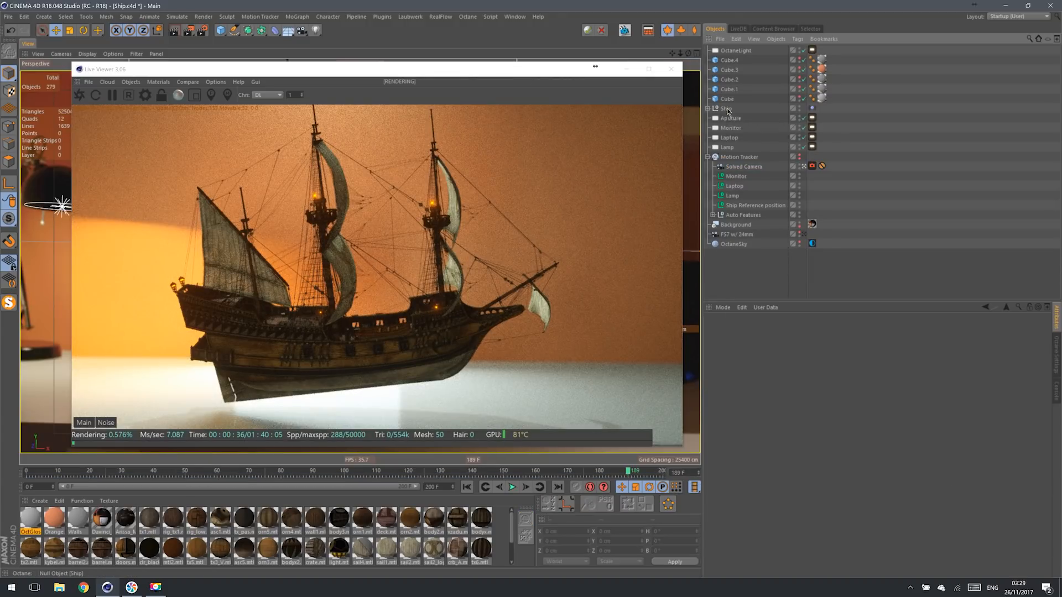
Step: Add an Octane ObjectTag to Ship, set its object motion blur to Transform/vertex and open its object layer settings
{"action": "right_click", "coordinate": [728, 110]}
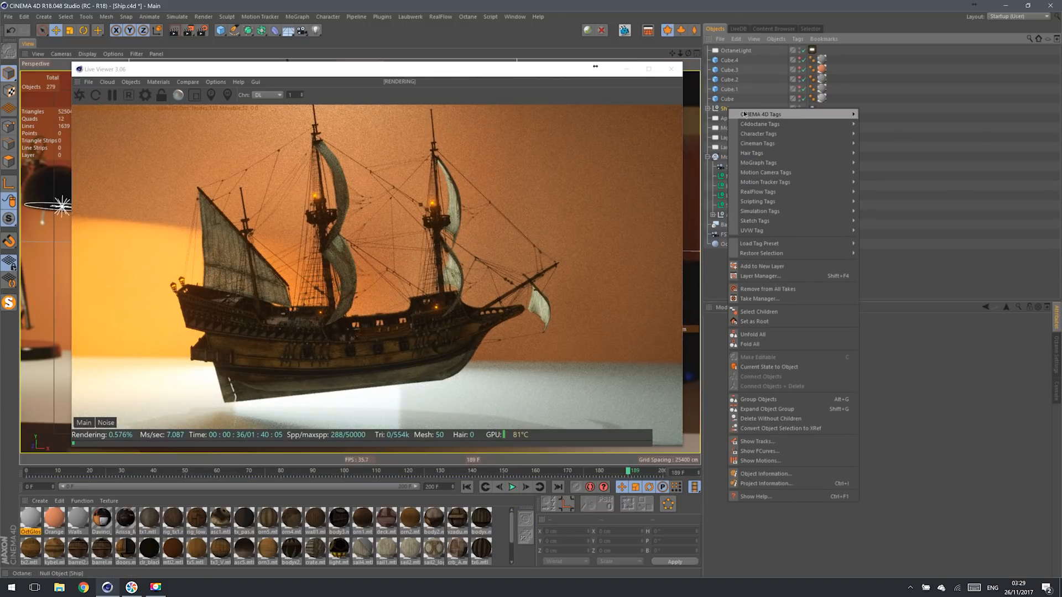
{"action": "left_click", "coordinate": [879, 108]}
{"action": "left_click", "coordinate": [748, 110]}
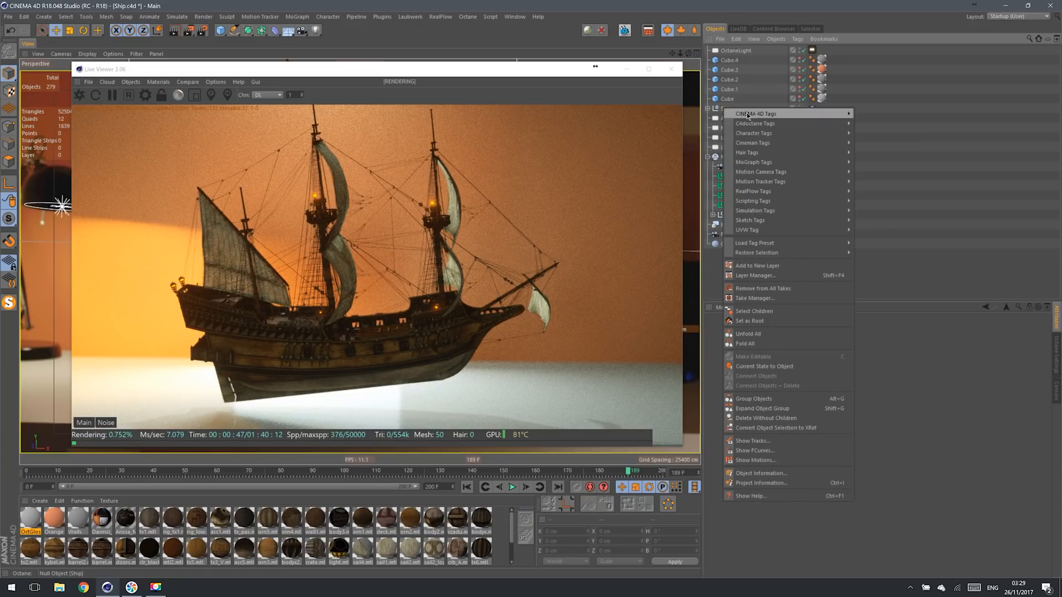
{"action": "mouse_move", "coordinate": [758, 122]}
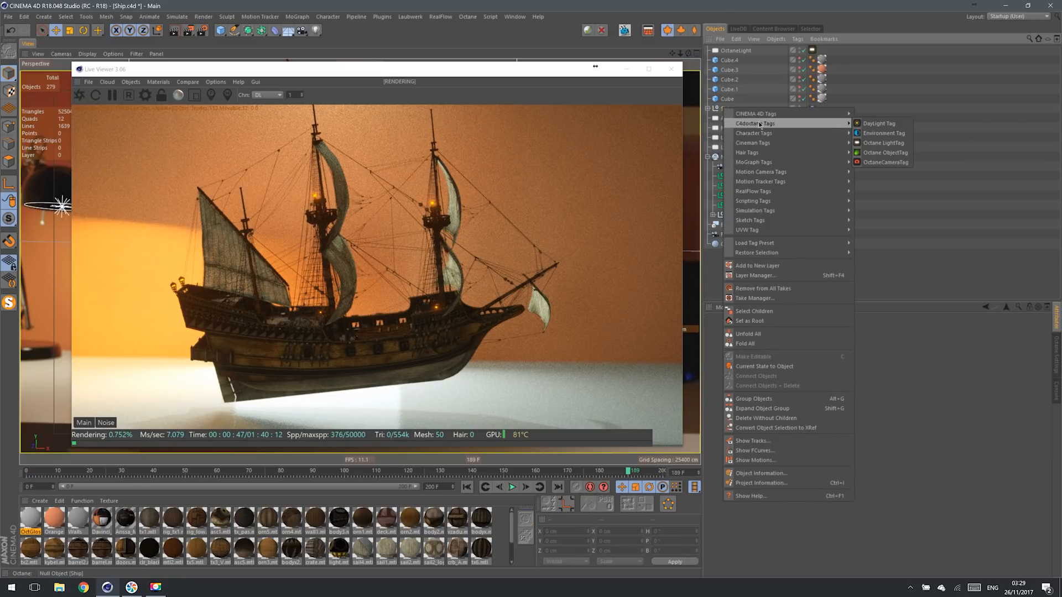
{"action": "left_click", "coordinate": [885, 153]}
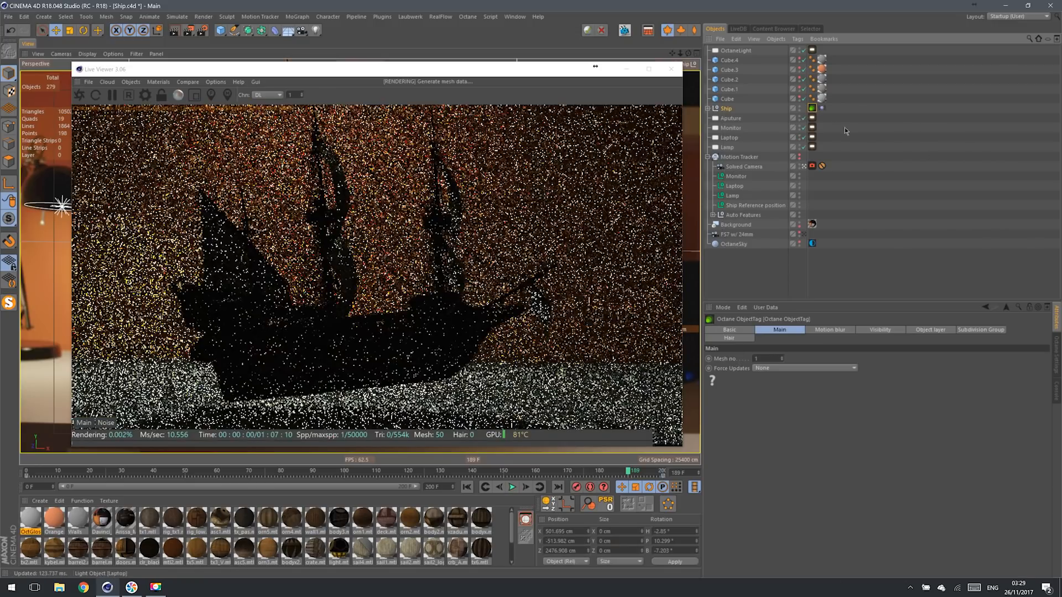
{"action": "left_click", "coordinate": [848, 330]}
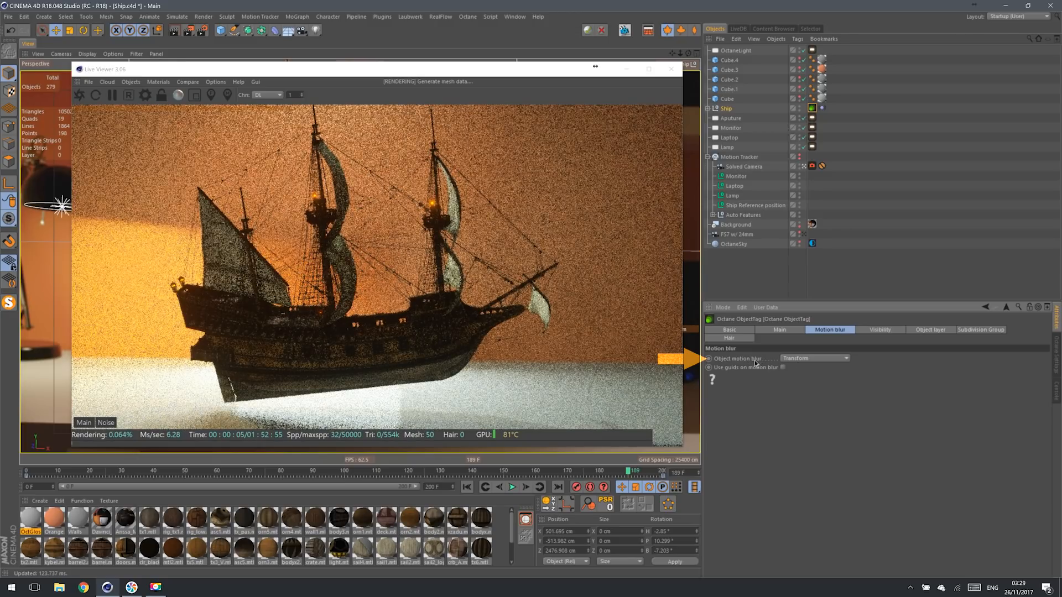
{"action": "left_click", "coordinate": [792, 359]}
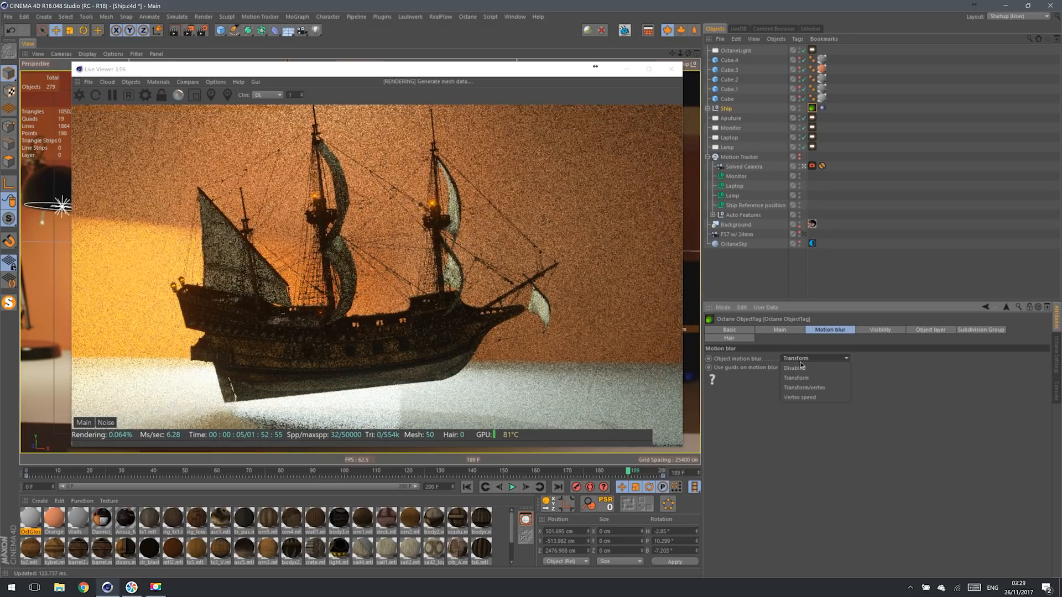
{"action": "left_click", "coordinate": [818, 388]}
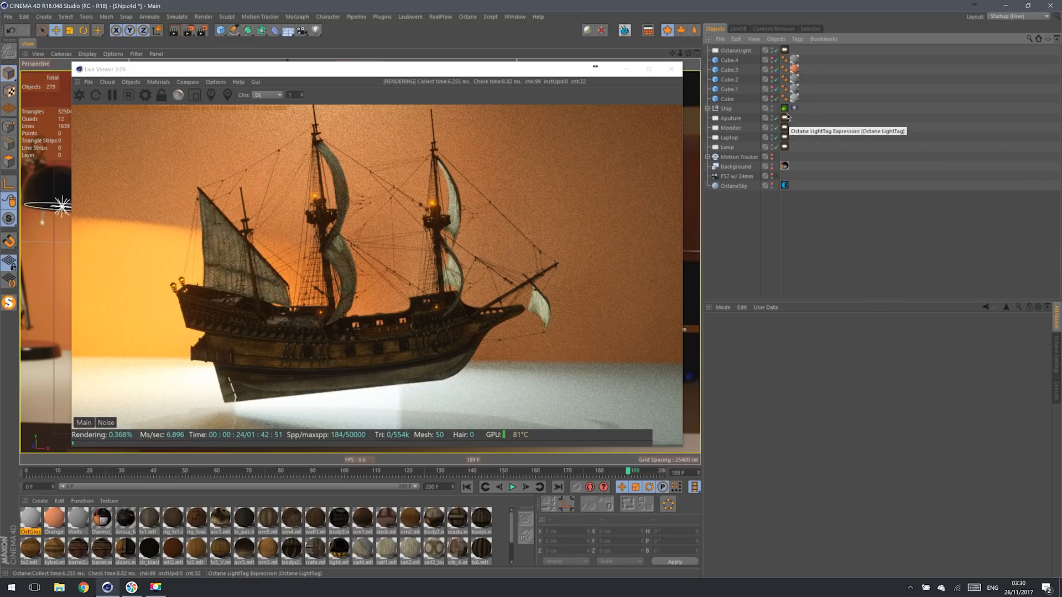
{"action": "left_click", "coordinate": [784, 108]}
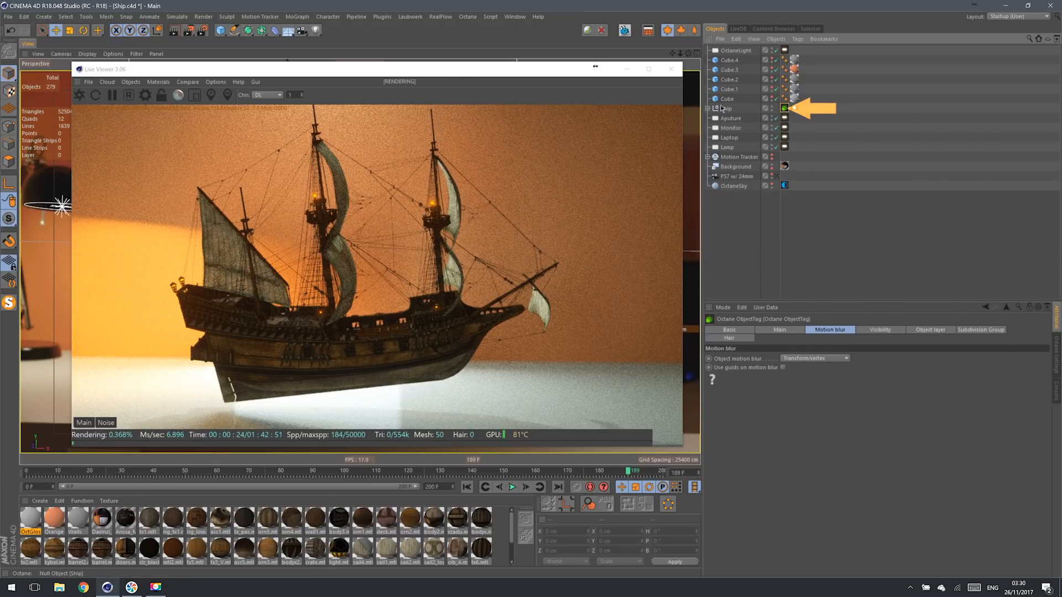
{"action": "left_click", "coordinate": [935, 330]}
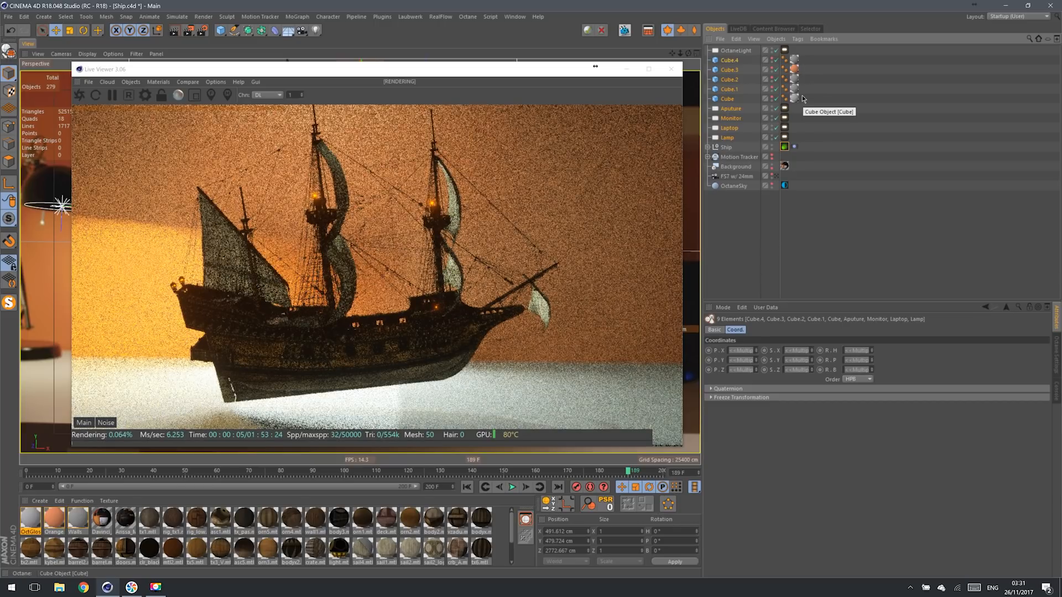
Step: Group the five cubes and the Aputure, Monitor, Laptop and Lamp lights as "Reference stuff" and give the group an Octane ObjectTag
{"action": "key", "text": "alt+g"}
{"action": "type", "text": "Reference stuff"}
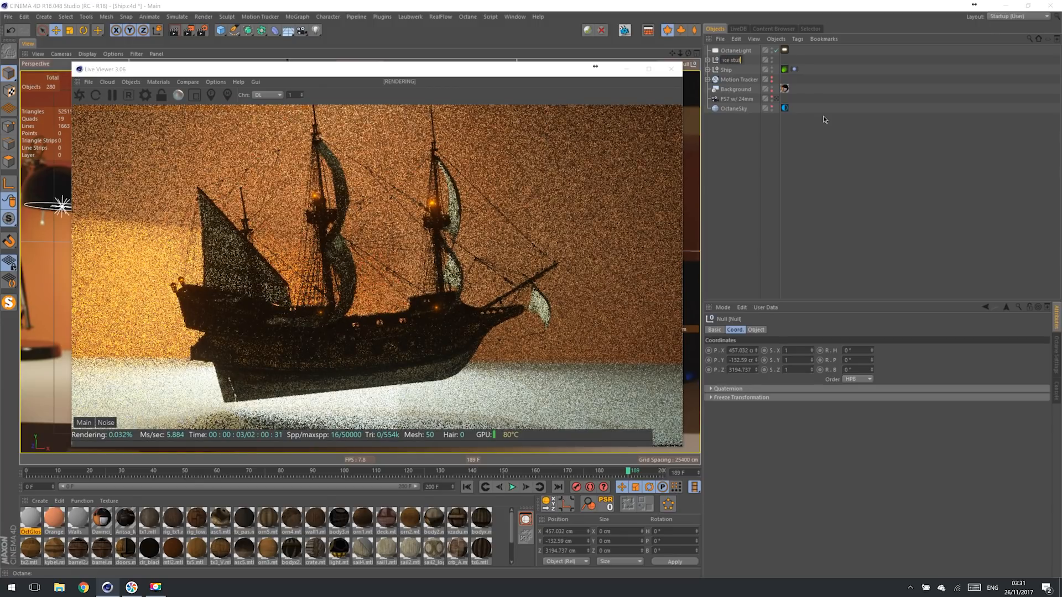
{"action": "key", "text": "Return"}
{"action": "right_click", "coordinate": [751, 62]}
{"action": "mouse_move", "coordinate": [785, 78]}
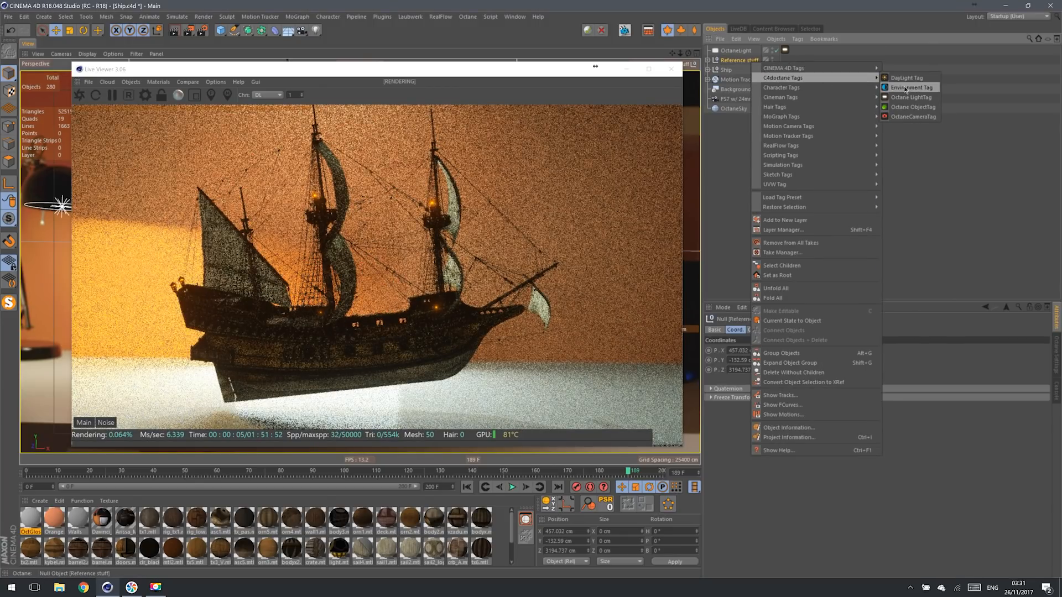
{"action": "left_click", "coordinate": [929, 111]}
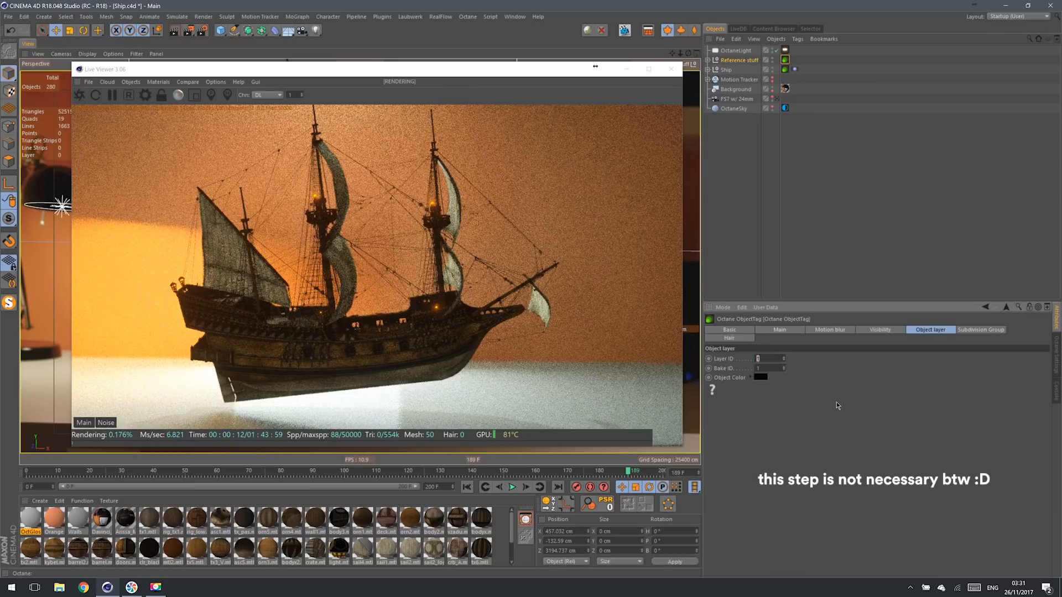
Step: Set the layer ID and bake ID on the Reference stuff tag to 6, set its object color to red and save the project
{"action": "type", "text": "6"}
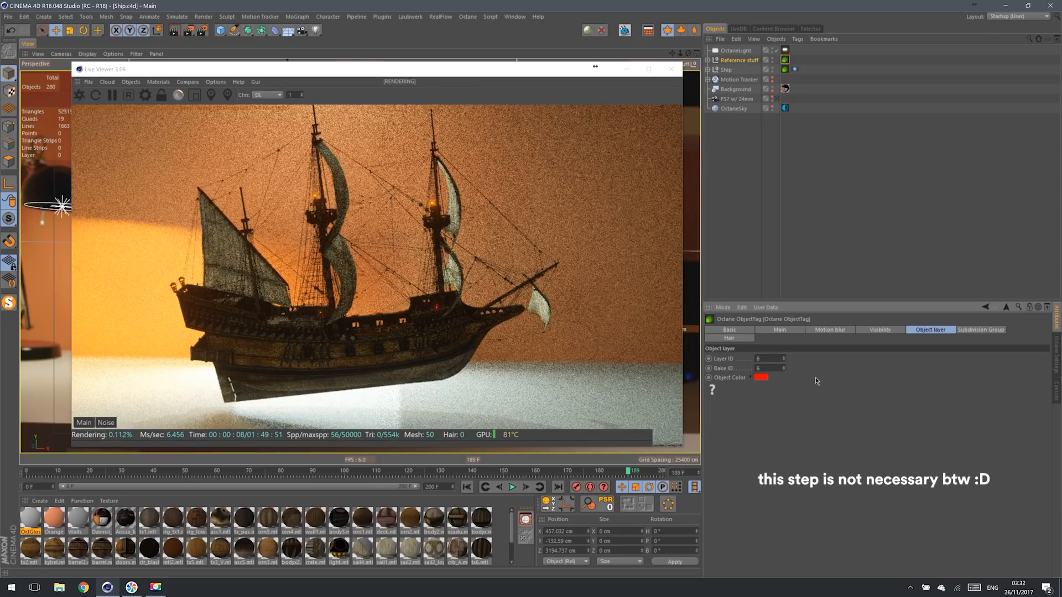
{"action": "key", "text": "ctrl+s"}
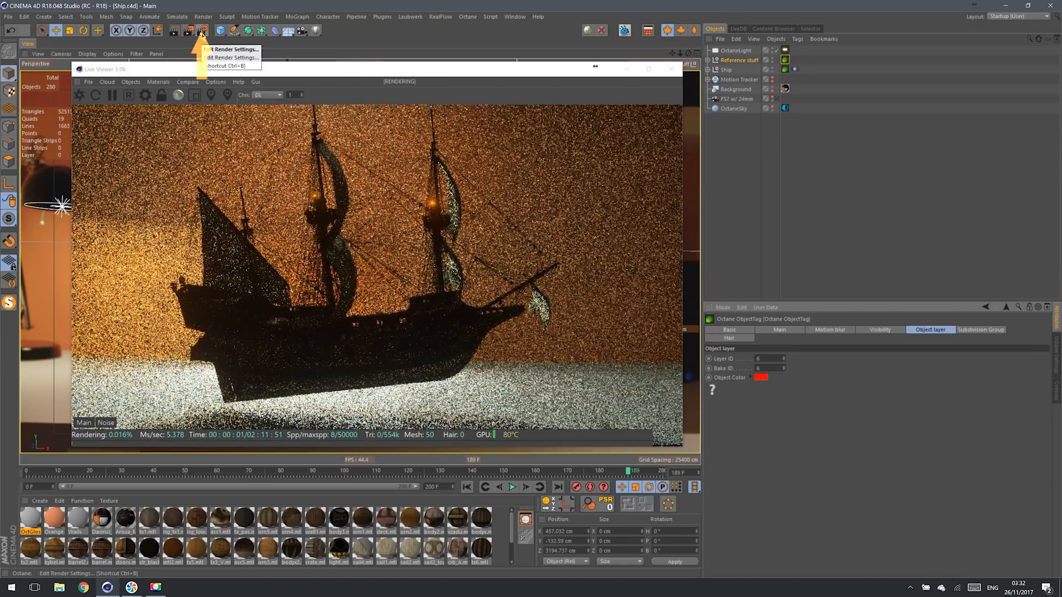
Step: Open the render settings, set the renderer to Octane Renderer and show its settings
{"action": "left_click", "coordinate": [202, 34]}
{"action": "left_click_drag", "start_coordinate": [270, 15], "coordinate": [590, 68]}
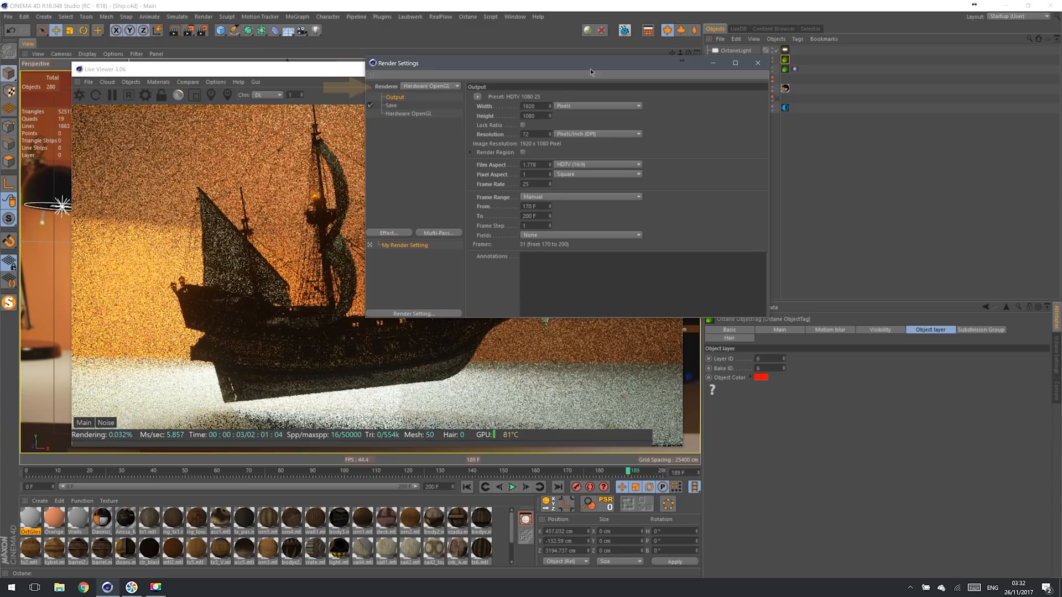
{"action": "left_click", "coordinate": [457, 86]}
{"action": "left_click", "coordinate": [446, 140]}
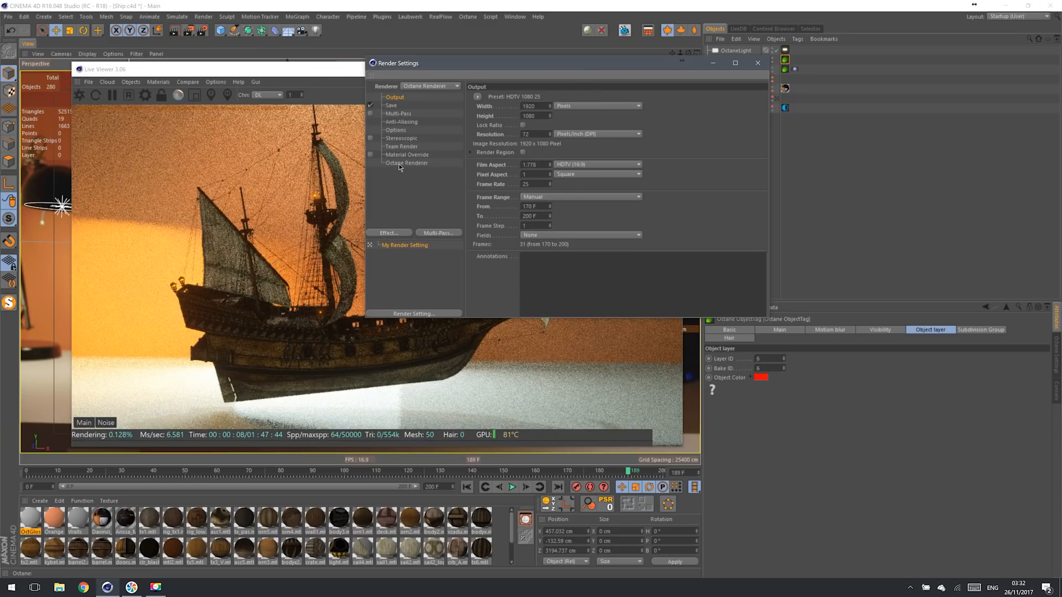
{"action": "left_click", "coordinate": [400, 164]}
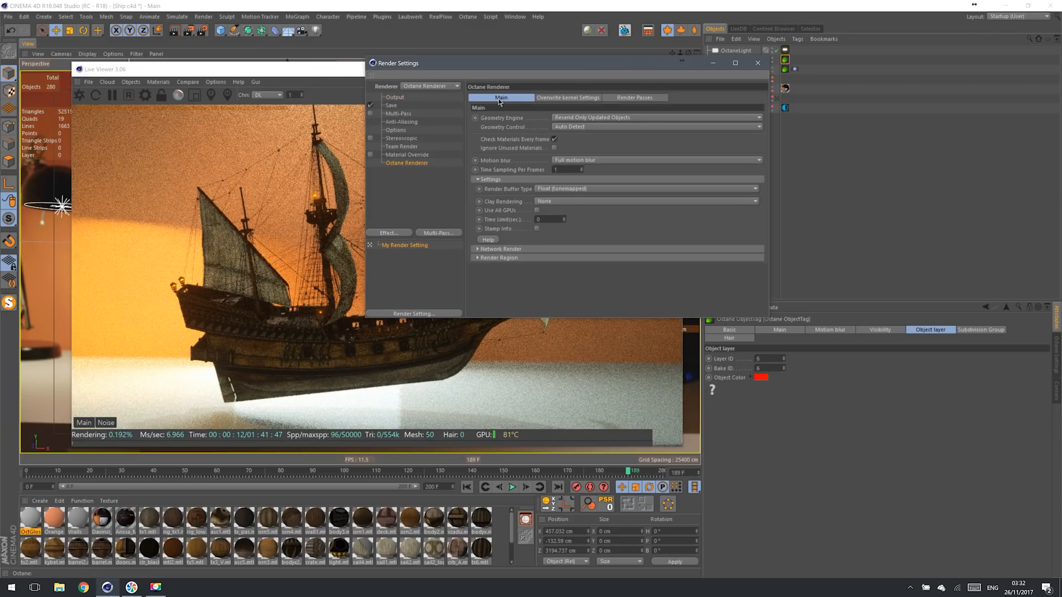
Step: Enable Octane render passes and turn on the render layer with layer ID 7
{"action": "left_click", "coordinate": [629, 99]}
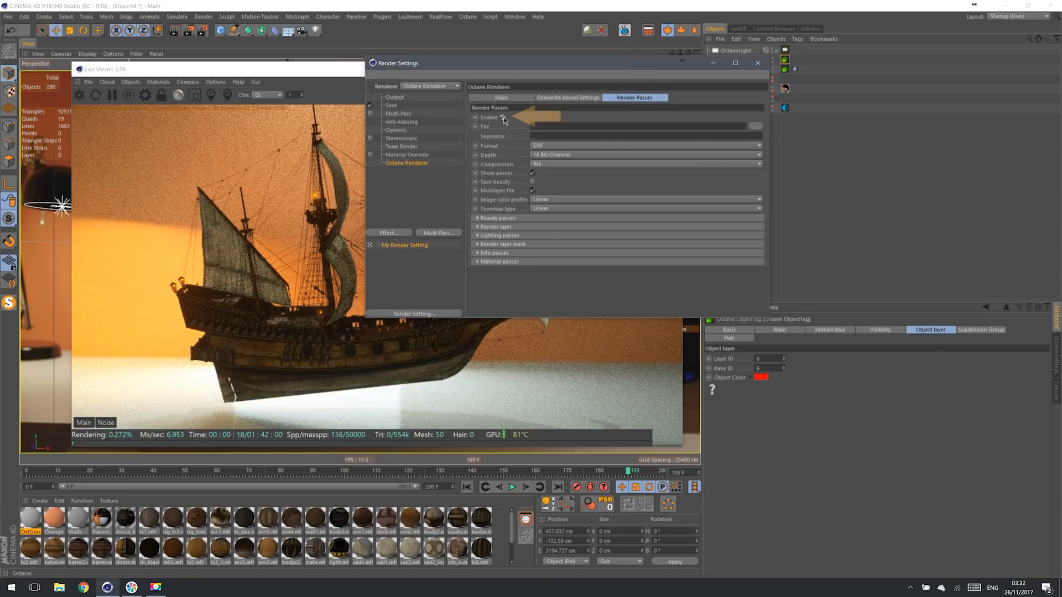
{"action": "left_click", "coordinate": [494, 228]}
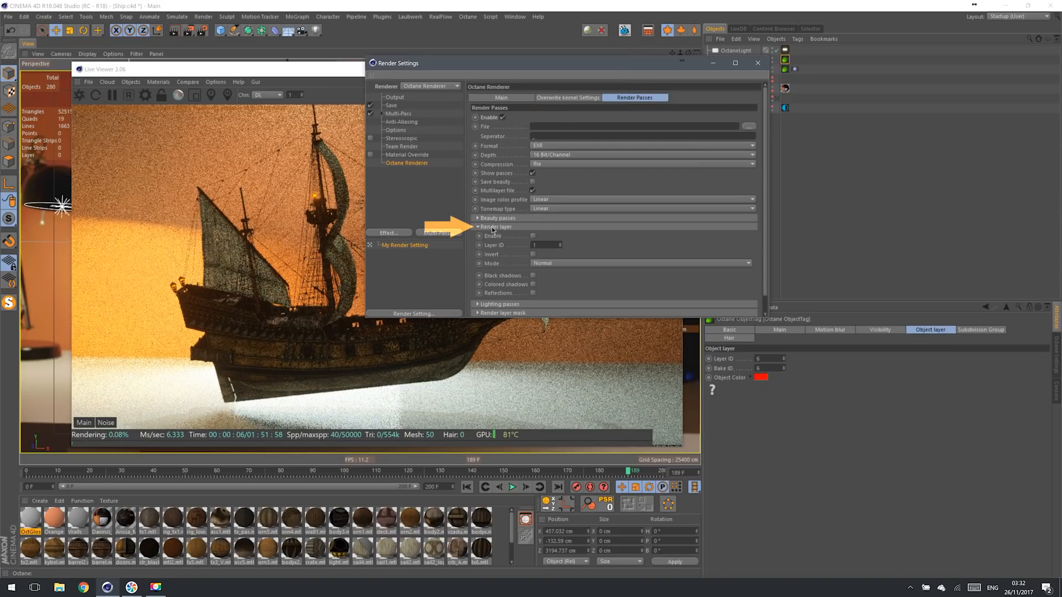
{"action": "left_click", "coordinate": [534, 237]}
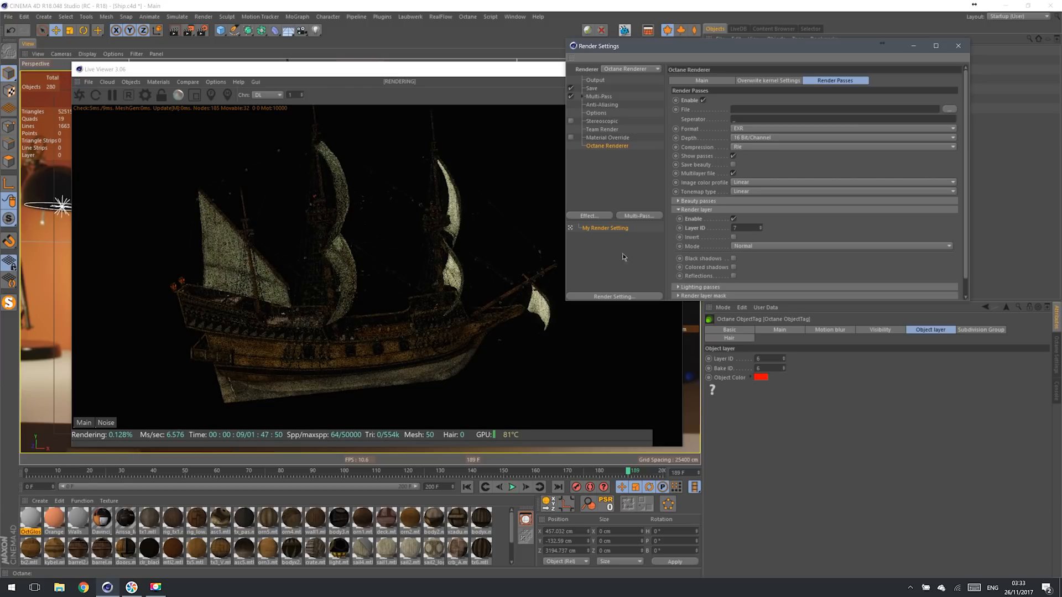
Step: Enable black shadows, colored shadows and reflections for the render layer, and display the black shadow pass in the Live Viewer
{"action": "left_click", "coordinate": [734, 258]}
{"action": "left_click", "coordinate": [733, 267]}
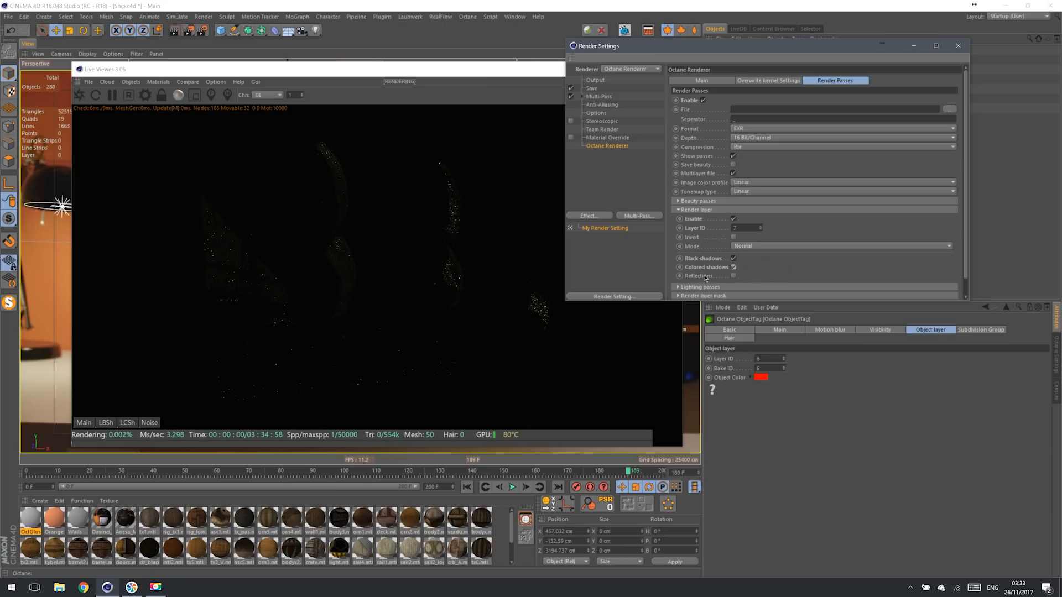
{"action": "left_click", "coordinate": [734, 275]}
{"action": "left_click", "coordinate": [105, 422]}
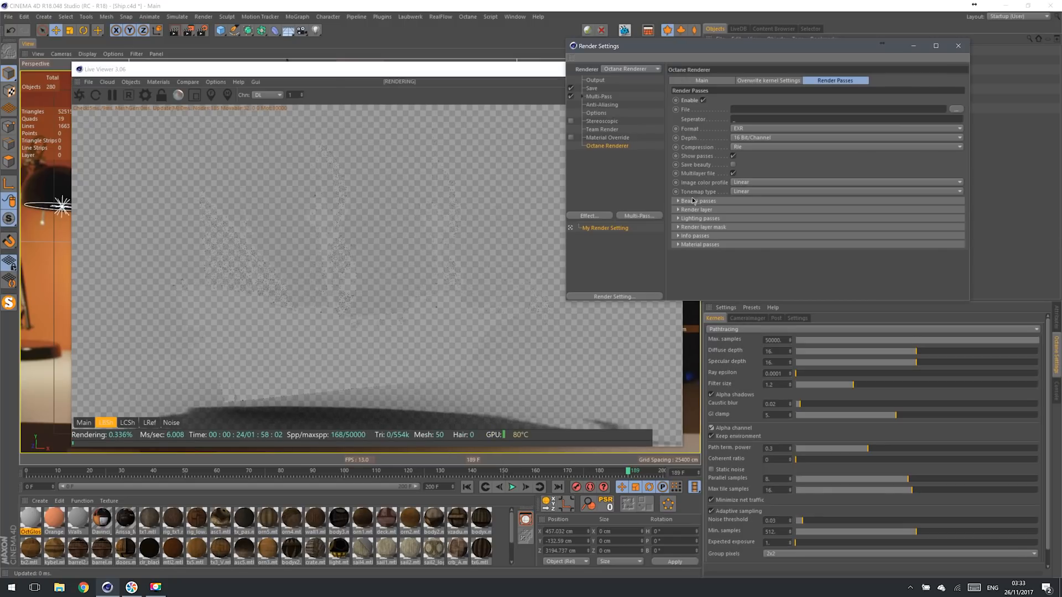
Step: Enable the Shadows and Post beauty passes and display the Post pass in the Live Viewer
{"action": "left_click", "coordinate": [695, 201]}
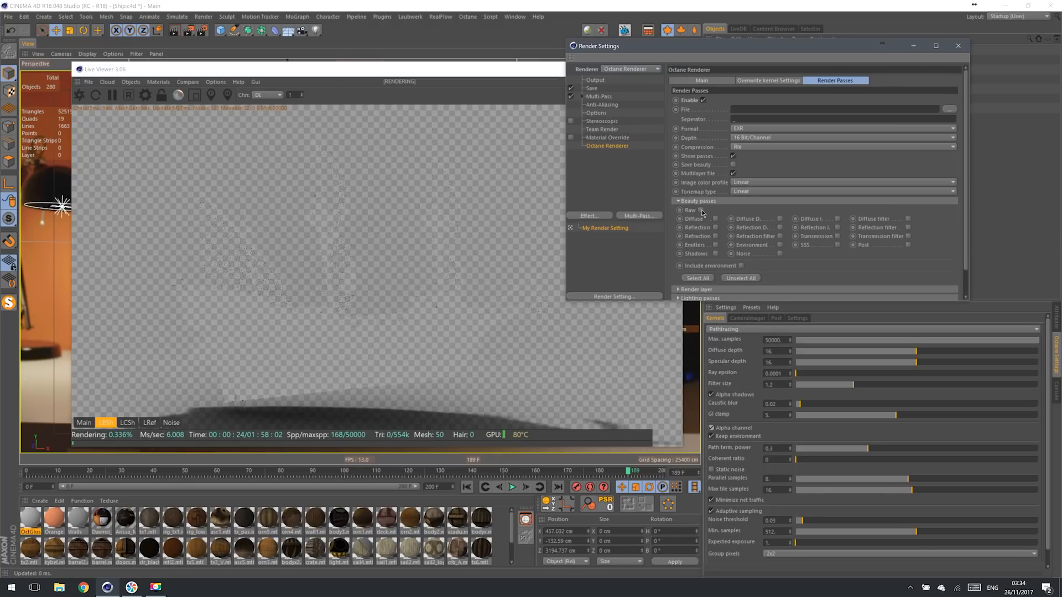
{"action": "left_click", "coordinate": [716, 253]}
{"action": "left_click", "coordinate": [909, 245]}
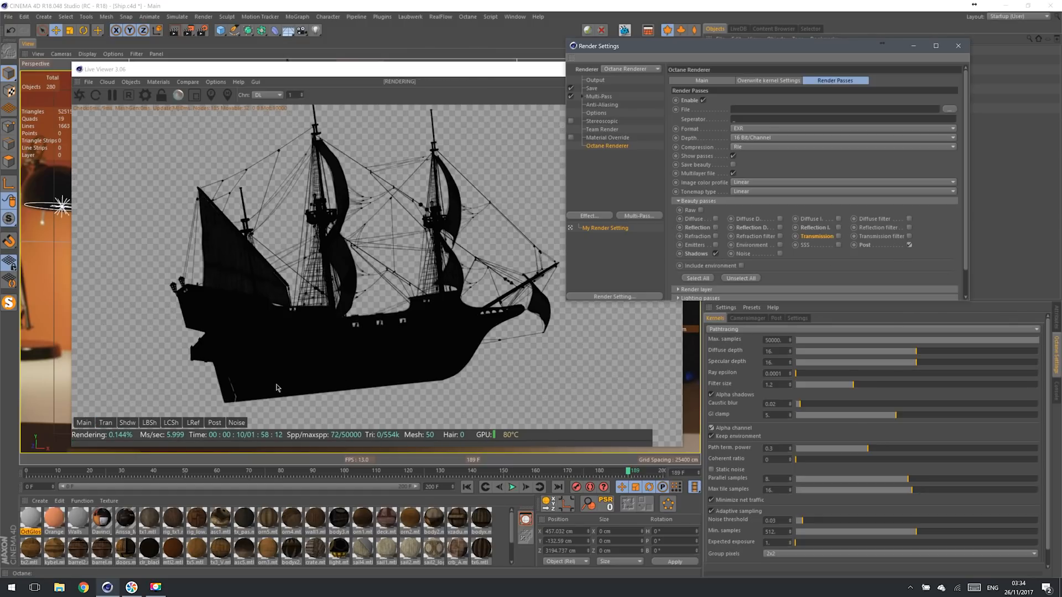
{"action": "left_click", "coordinate": [214, 423]}
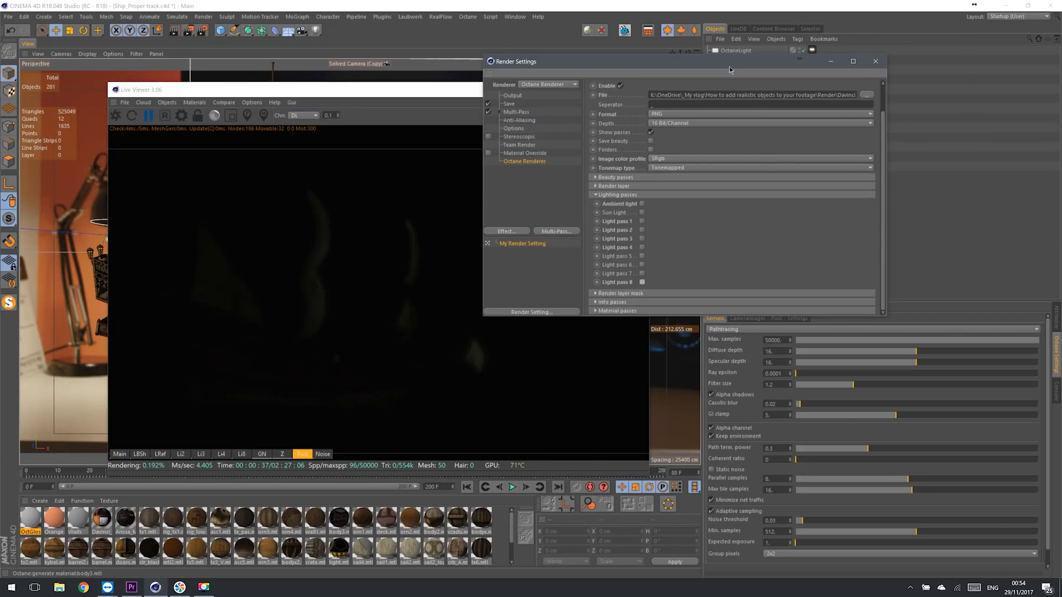
Step: Check the light pass ID on the Lamp's Octane LightTag, enable Light pass 2 in the render settings and display that pass
{"action": "left_click_drag", "start_coordinate": [712, 61], "coordinate": [728, 58]}
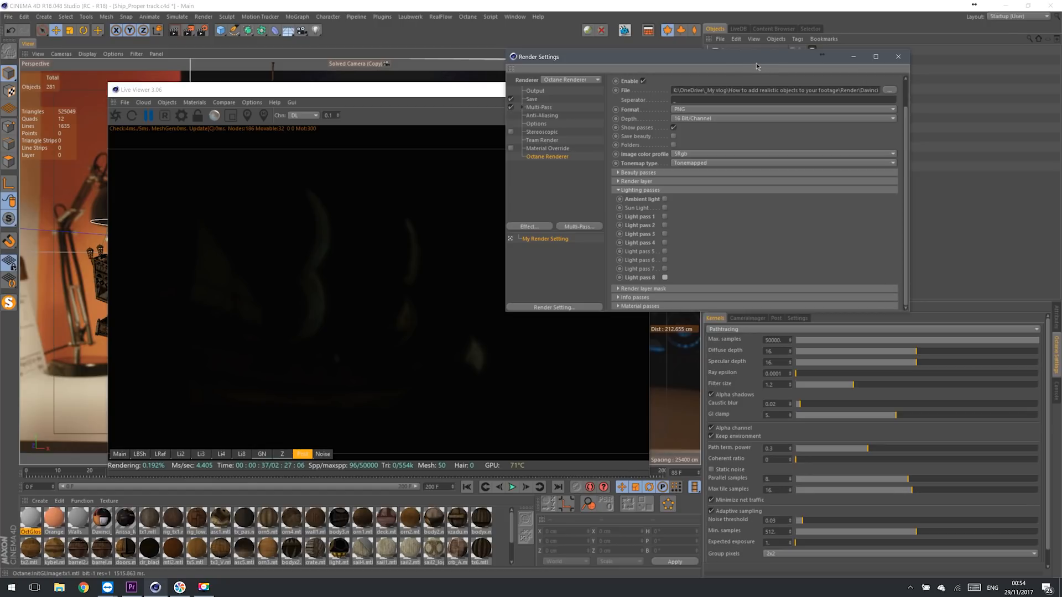
{"action": "left_click_drag", "start_coordinate": [748, 64], "coordinate": [508, 77]}
{"action": "left_click", "coordinate": [711, 61]}
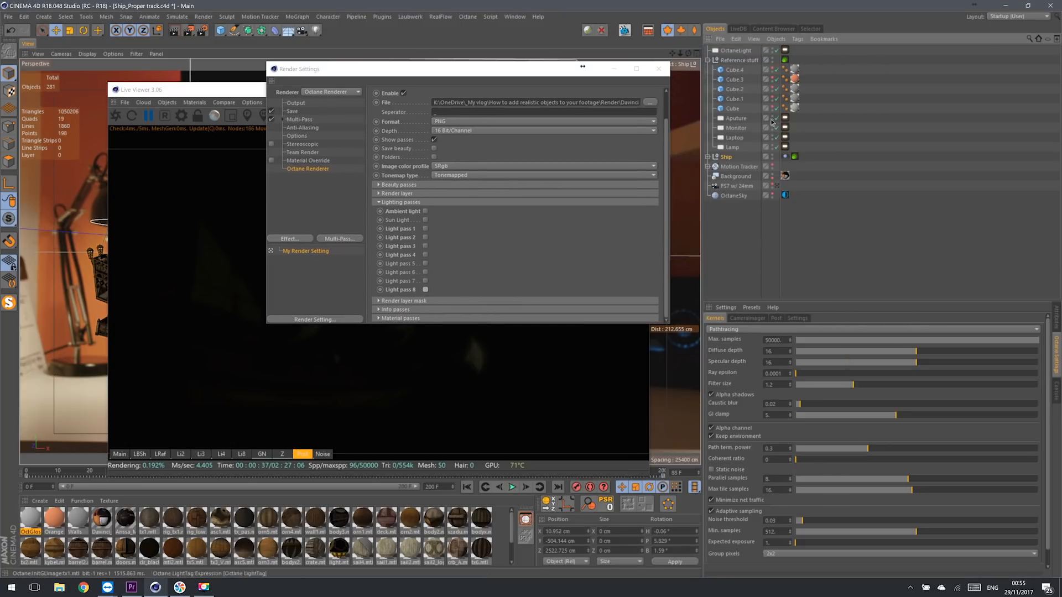
{"action": "left_click", "coordinate": [785, 147]}
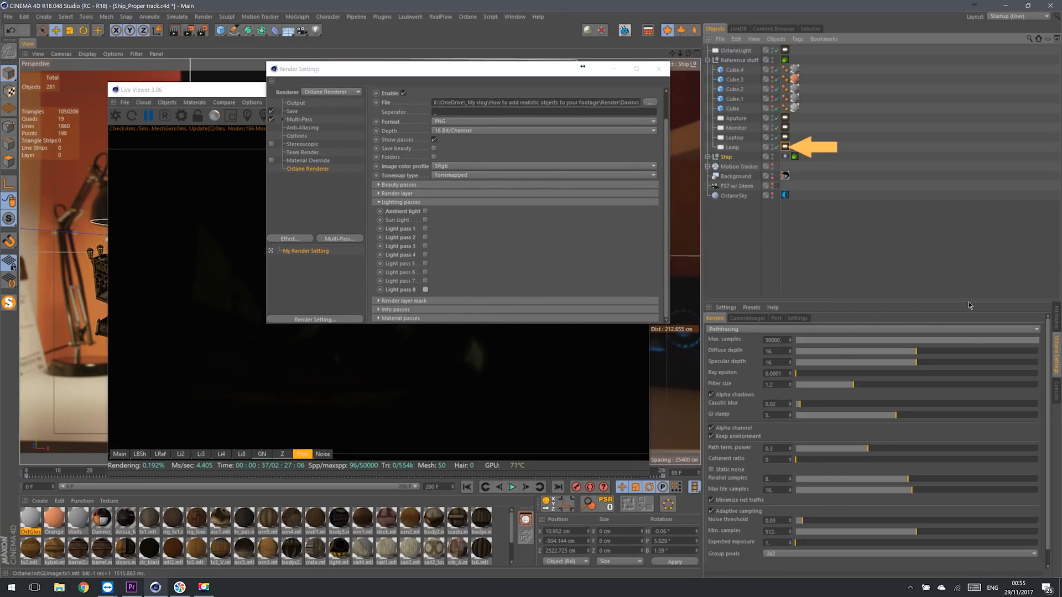
{"action": "left_click", "coordinate": [1058, 318]}
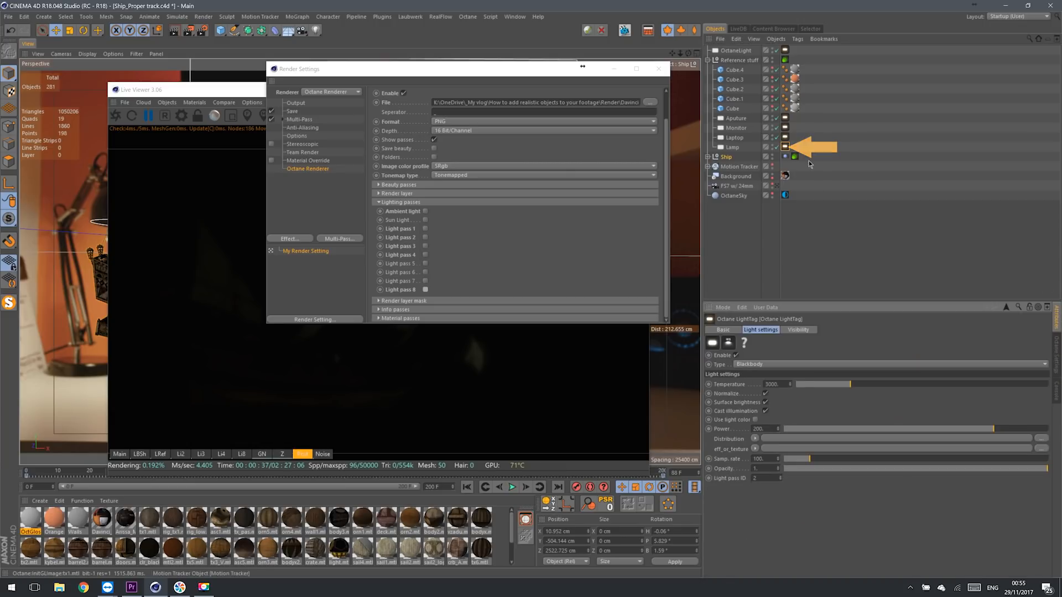
{"action": "double_click", "coordinate": [754, 478]}
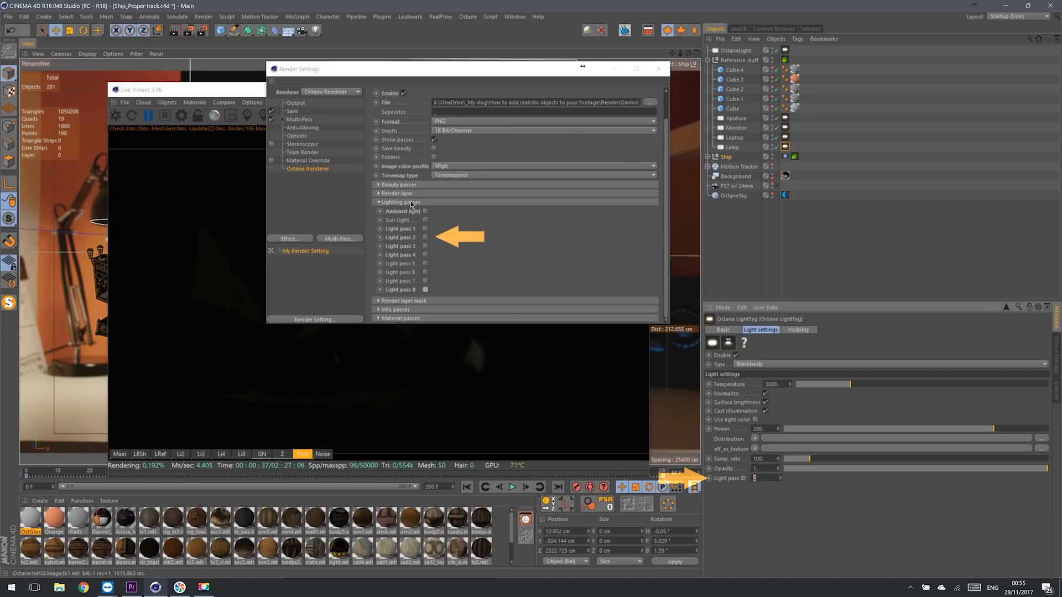
{"action": "left_click", "coordinate": [426, 237]}
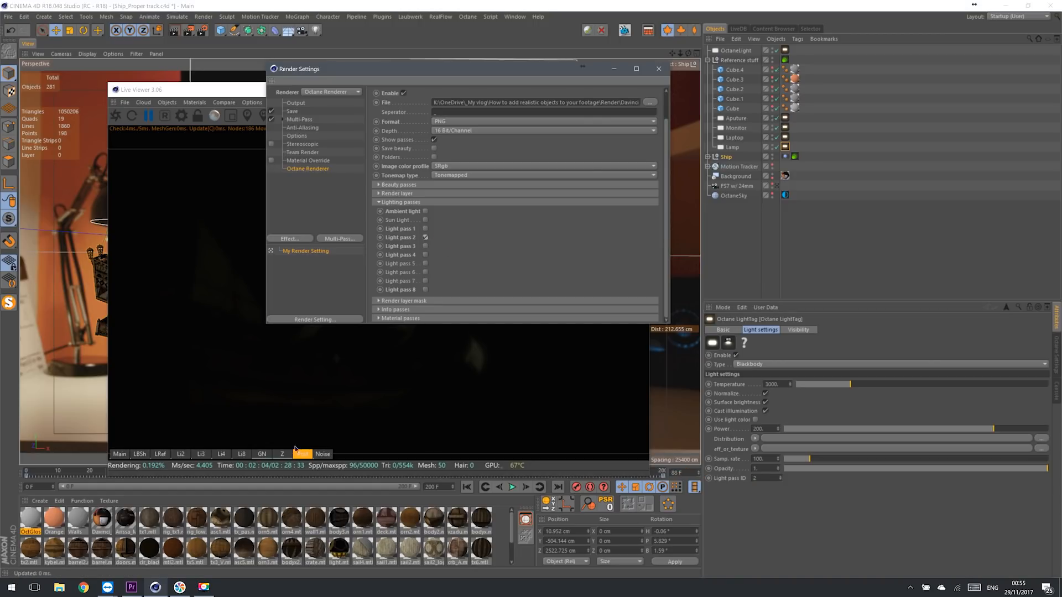
{"action": "left_click", "coordinate": [182, 454]}
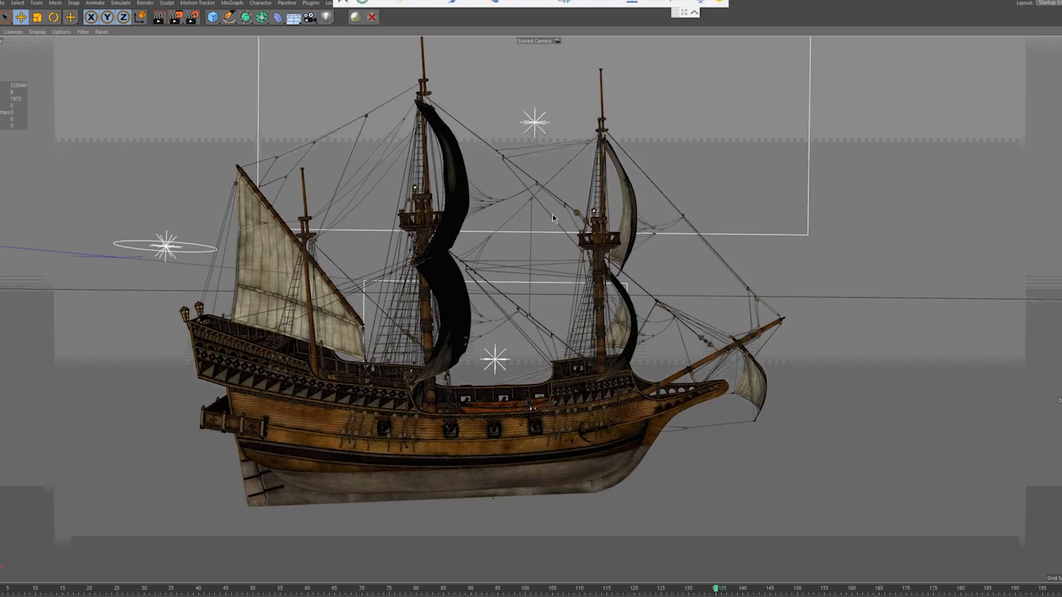
Step: Review the render's output and save settings, and start rendering the frames to the Picture Viewer
{"action": "left_click", "coordinate": [695, 14]}
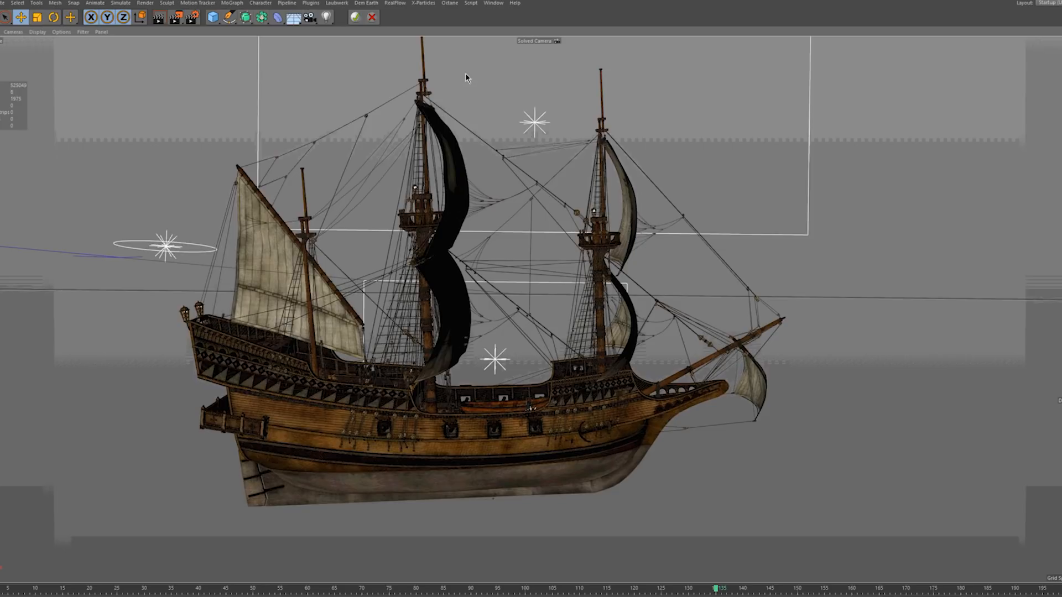
{"action": "left_click", "coordinate": [192, 17]}
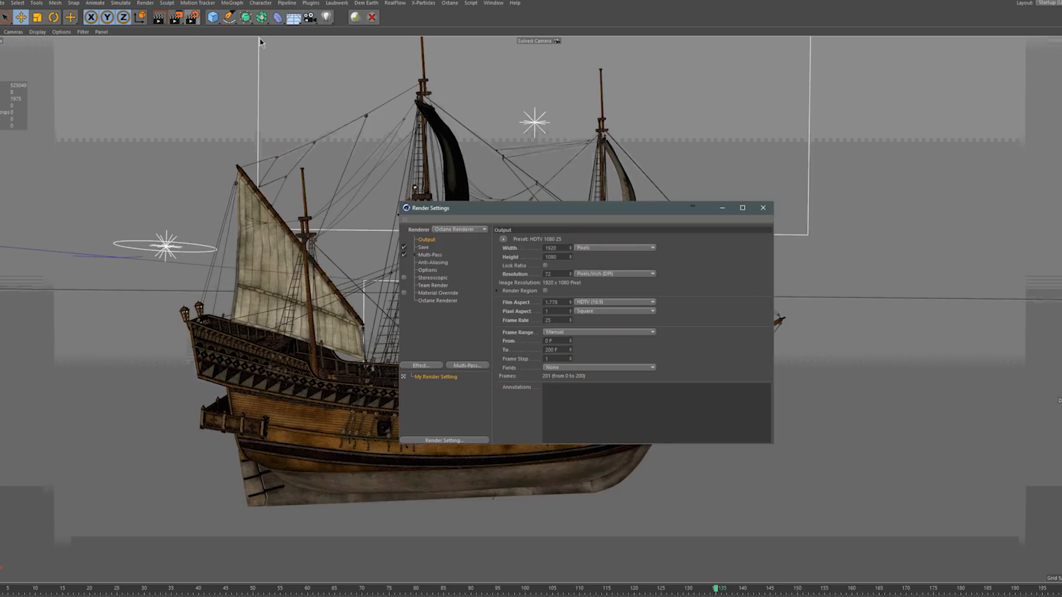
{"action": "left_click_drag", "start_coordinate": [581, 216], "coordinate": [451, 173]}
{"action": "left_click", "coordinate": [308, 258]}
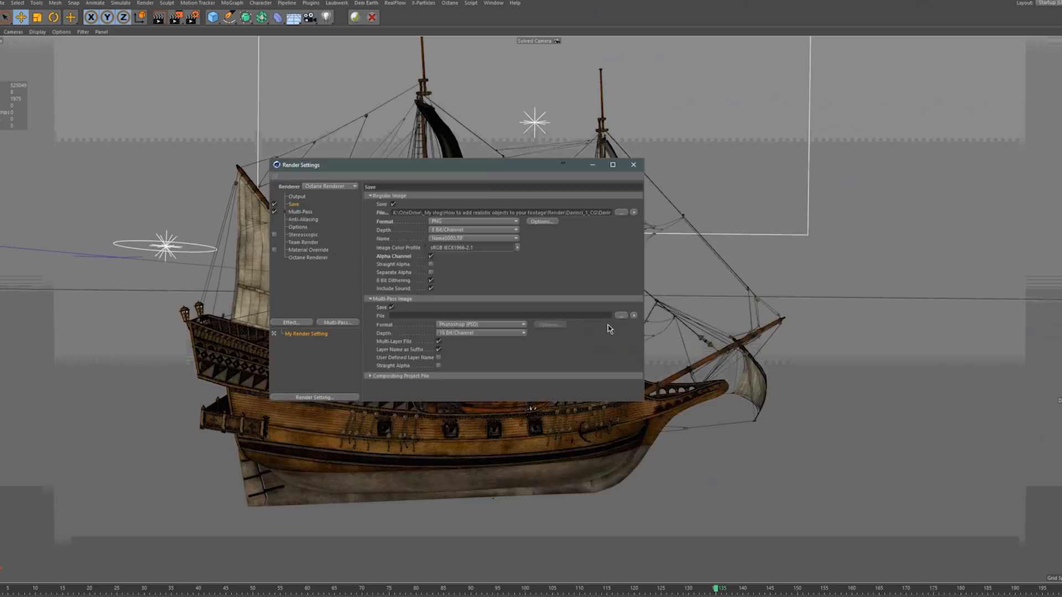
{"action": "left_click", "coordinate": [176, 17]}
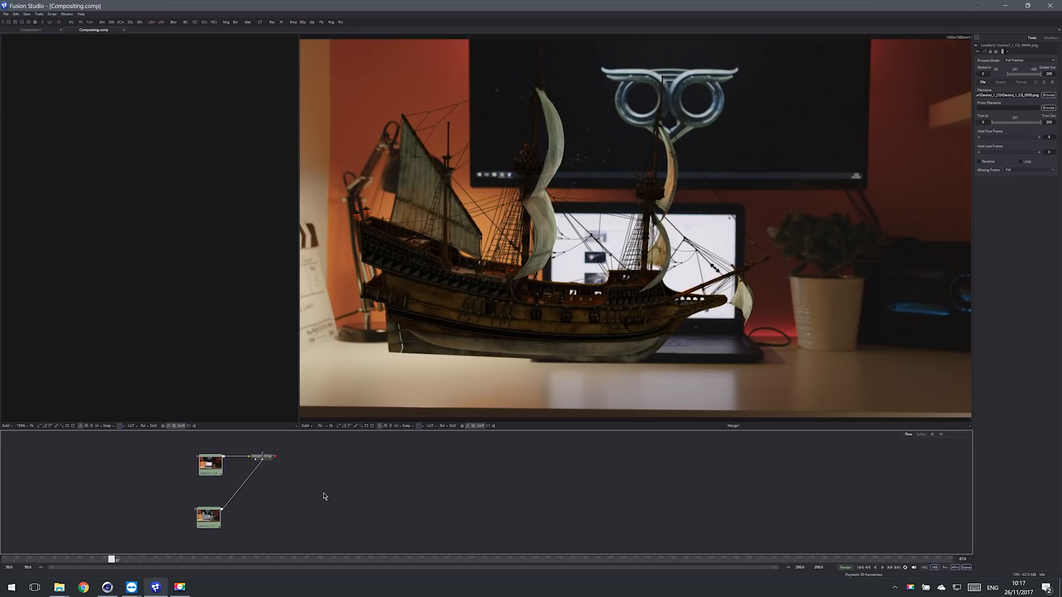
Step: In Fusion, add a Loader for the LBSh shadow pass sequence and merge it over the footage beneath the ship
{"action": "key", "text": "shift+space"}
{"action": "type", "text": "load"}
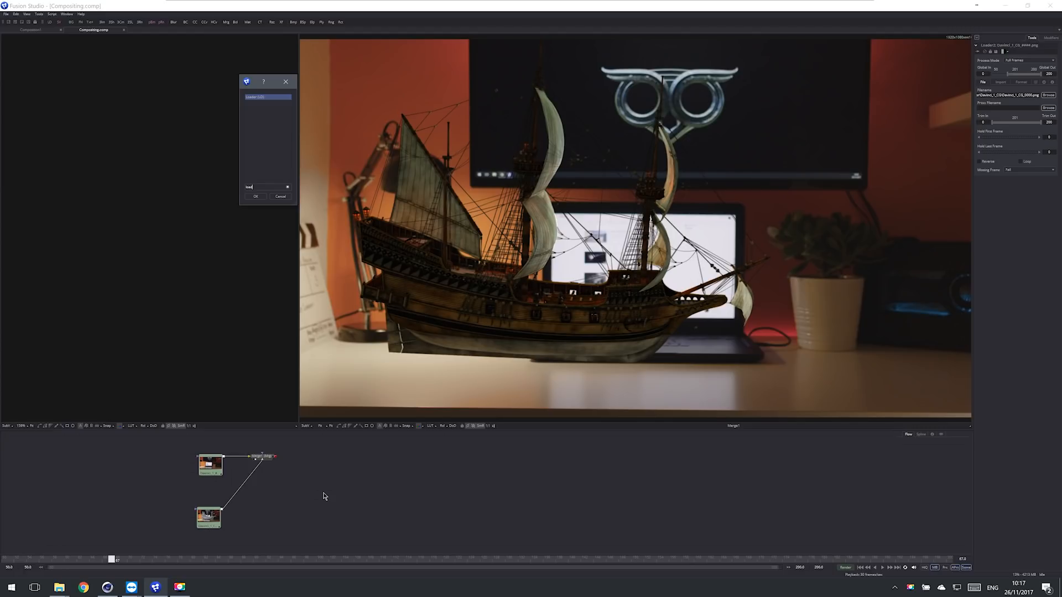
{"action": "key", "text": "Return"}
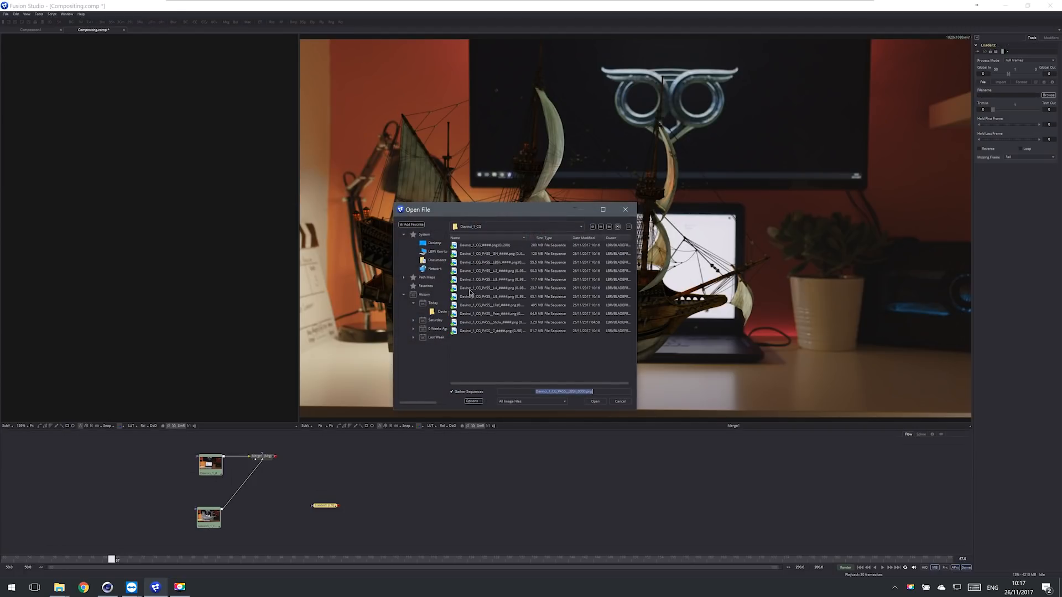
{"action": "double_click", "coordinate": [508, 264]}
{"action": "left_click_drag", "start_coordinate": [326, 507], "coordinate": [285, 512]}
{"action": "left_click_drag", "start_coordinate": [211, 465], "coordinate": [178, 465]}
{"action": "left_click_drag", "start_coordinate": [184, 522], "coordinate": [193, 458]}
{"action": "mouse_move", "coordinate": [91, 560]}
{"action": "left_mouse_down"}
{"action": "mouse_move", "coordinate": [50, 570]}
{"action": "mouse_move", "coordinate": [109, 576]}
{"action": "mouse_move", "coordinate": [83, 576]}
{"action": "left_mouse_up"}
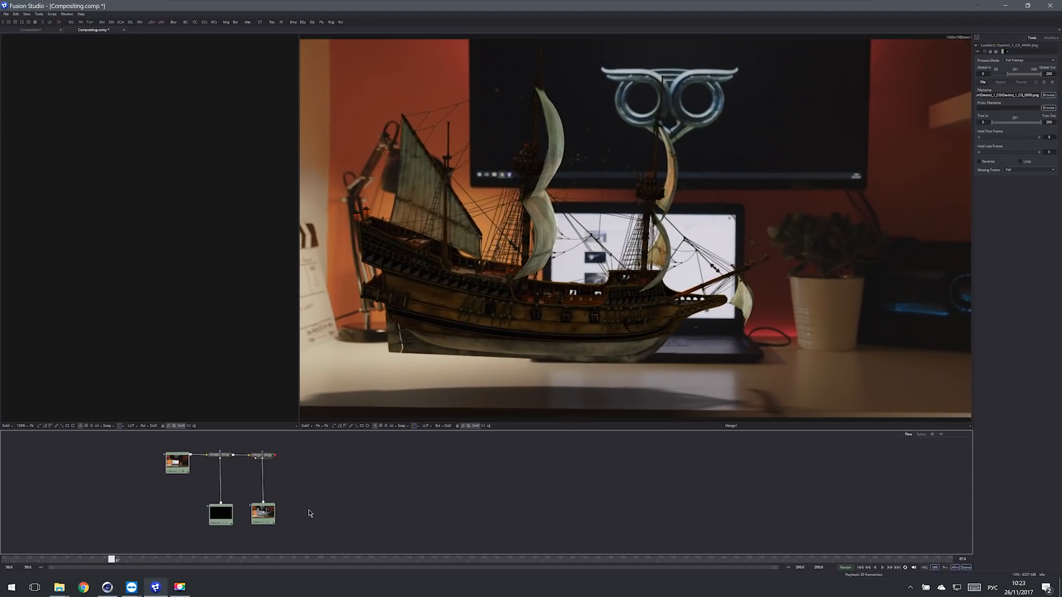
Step: Add a Loader for the Li2 light pass, merge it over the ship composite and raise that merge's Burn In to maximum
{"action": "key", "text": "ctrl+space"}
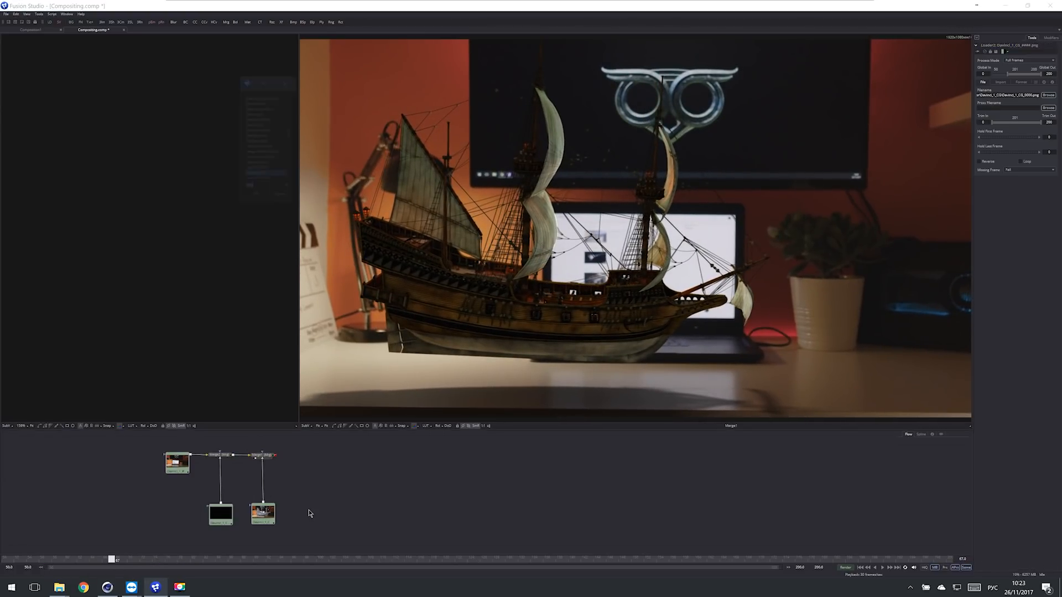
{"action": "key", "text": "Return"}
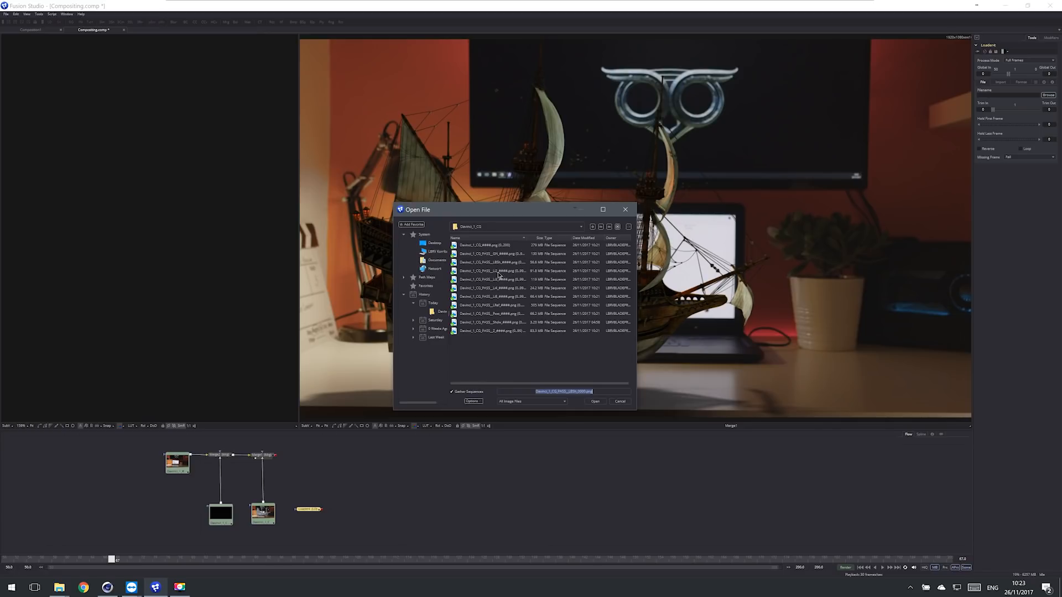
{"action": "left_click", "coordinate": [592, 401]}
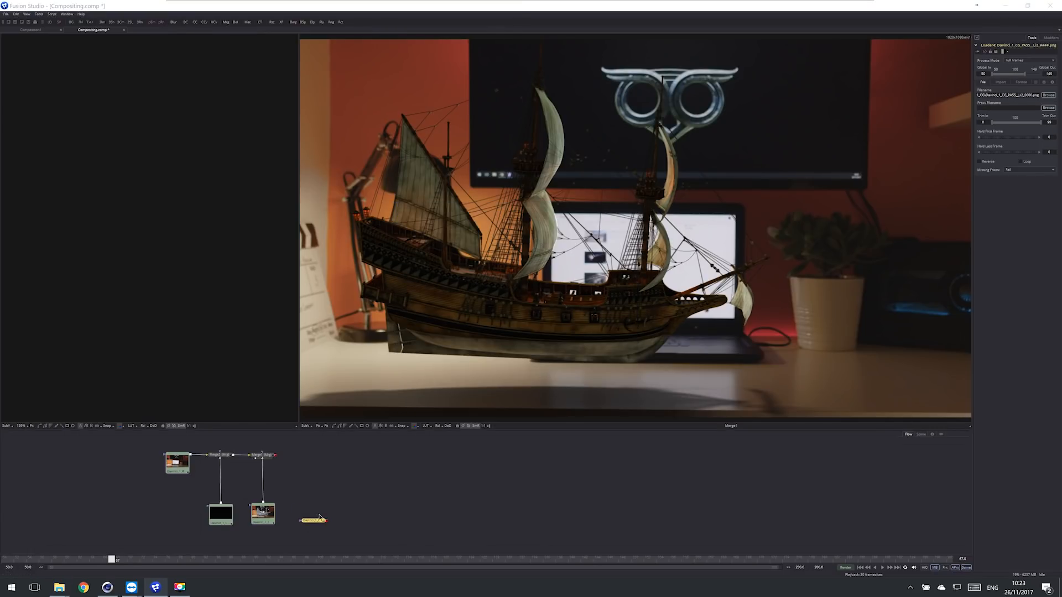
{"action": "left_click_drag", "start_coordinate": [326, 521], "coordinate": [280, 456]}
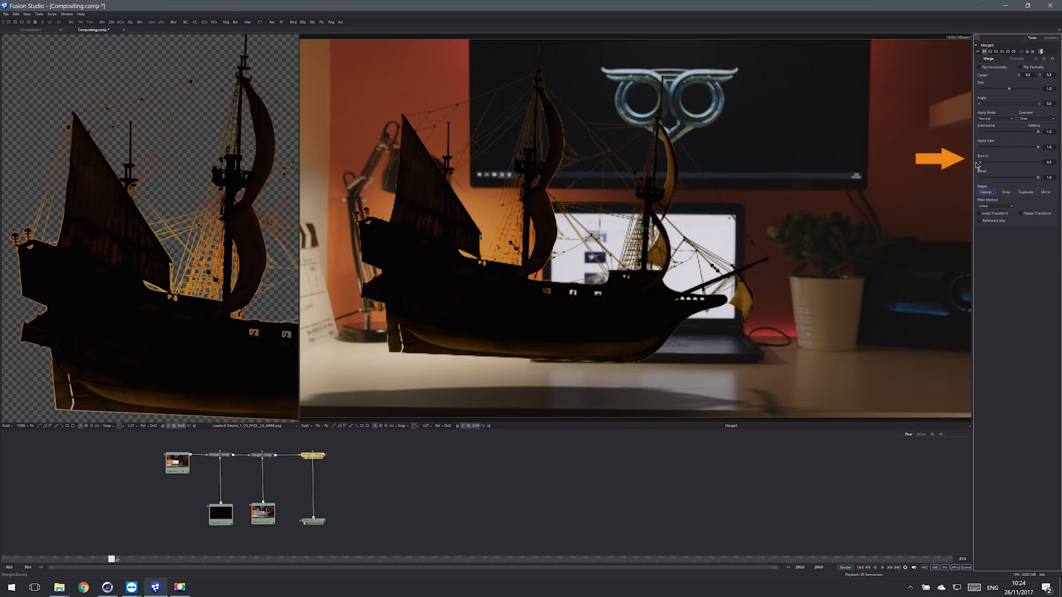
{"action": "left_click_drag", "start_coordinate": [980, 164], "coordinate": [1038, 164]}
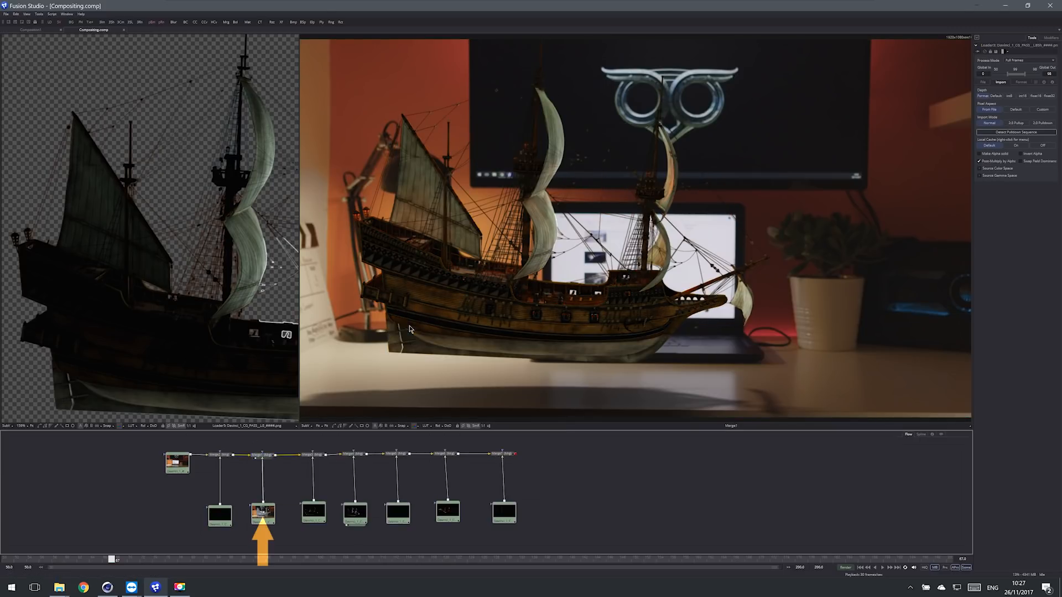
Step: Insert a Color Corrector between the ship render's Loader and its merge
{"action": "left_click", "coordinate": [263, 516]}
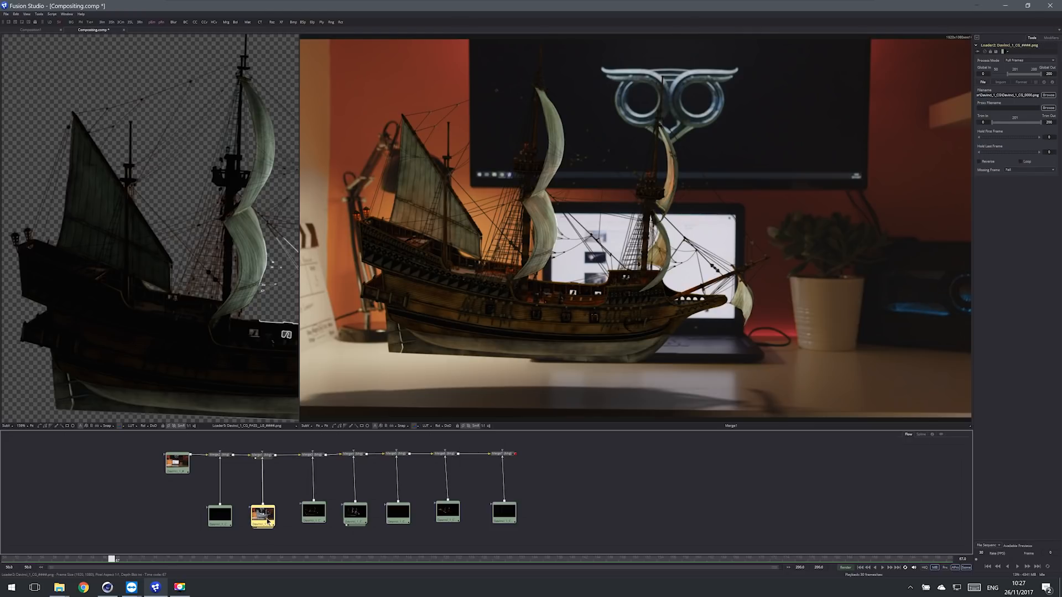
{"action": "key", "text": "shift+space"}
{"action": "type", "text": "loco"}
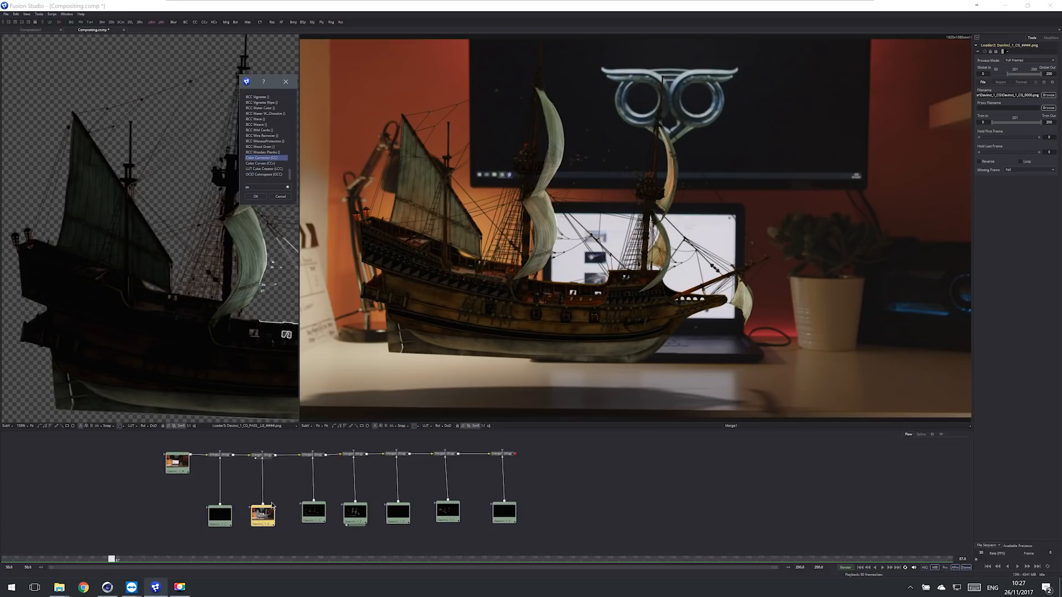
{"action": "key", "text": "Return"}
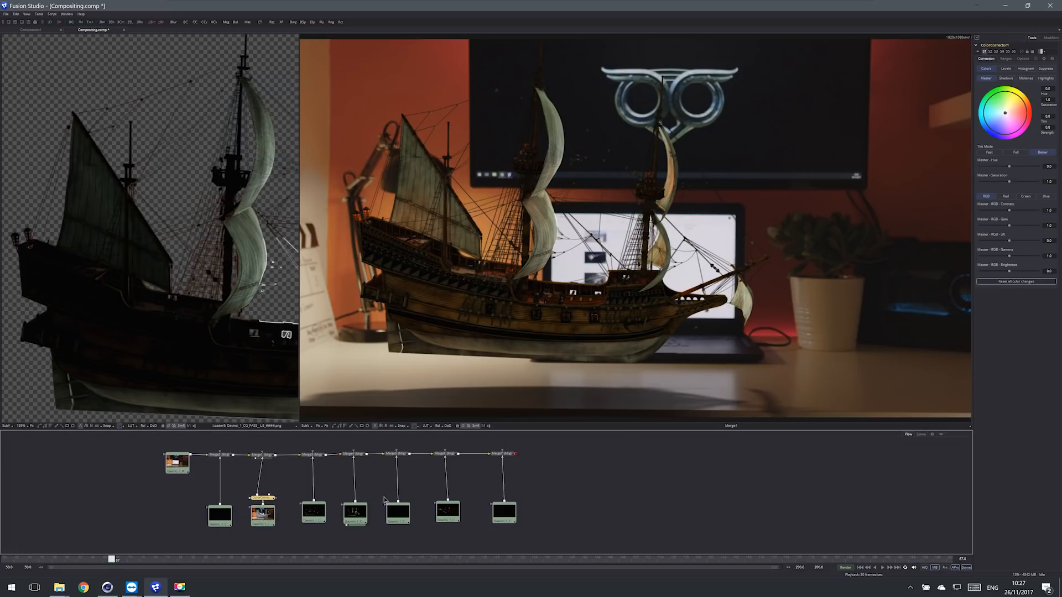
Step: Tint the ship's shadows toward cool blue and its midtones toward warm orange in the Color Corrector
{"action": "left_click", "coordinate": [1006, 78]}
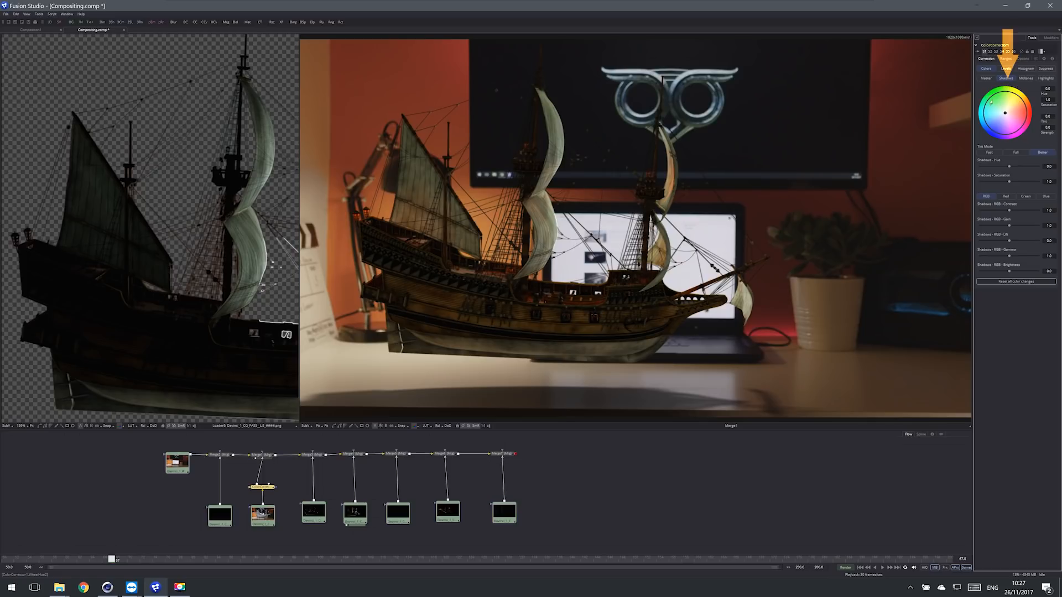
{"action": "left_click_drag", "start_coordinate": [1005, 113], "coordinate": [1006, 113]}
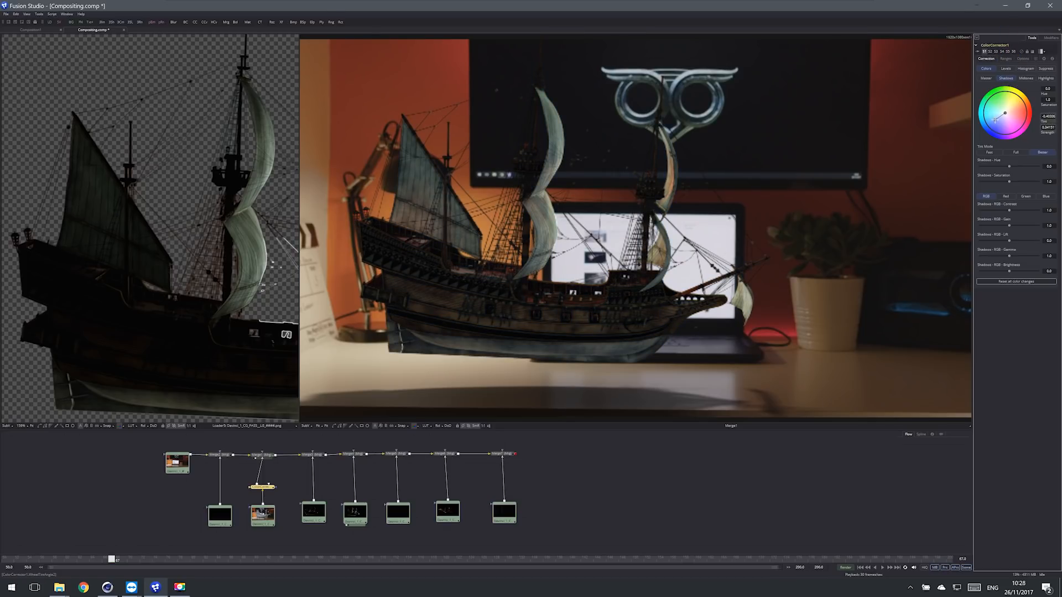
{"action": "left_click", "coordinate": [1026, 78]}
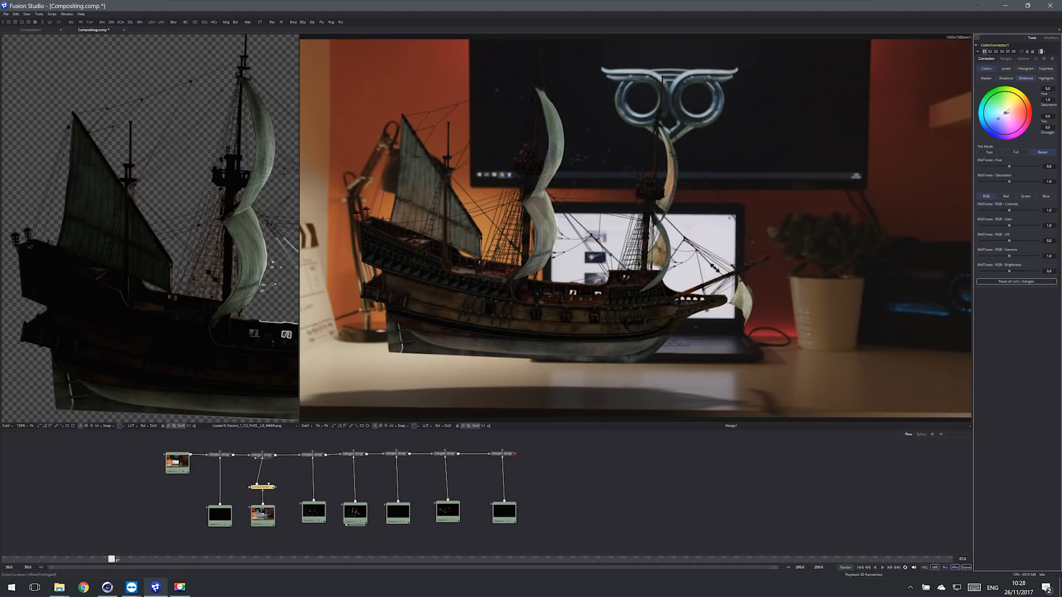
{"action": "left_click_drag", "start_coordinate": [1011, 111], "coordinate": [1021, 103]}
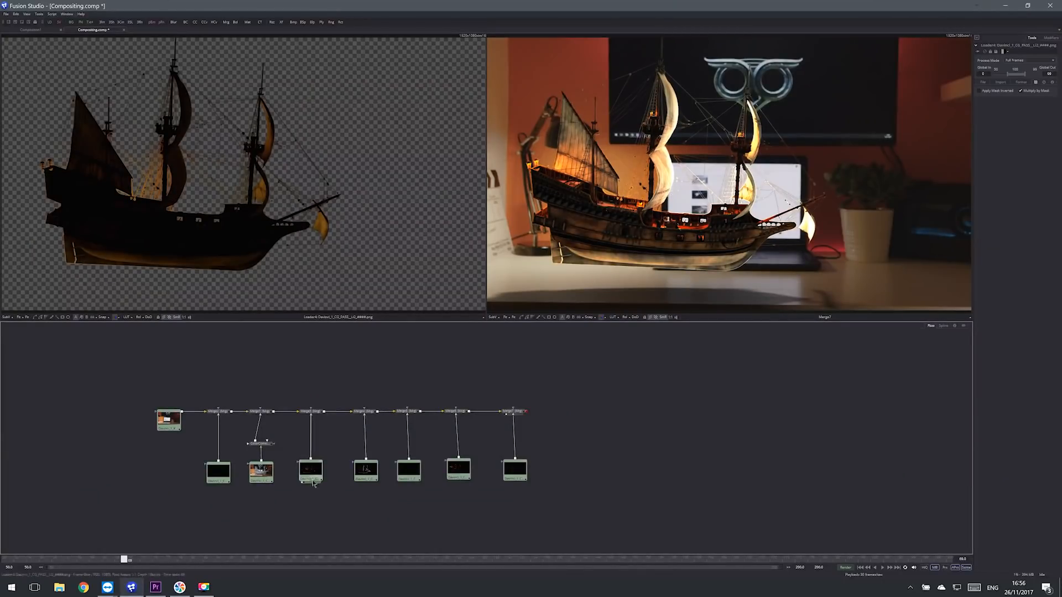
Step: Add a Matte Control node, feed it from the Li2 light pass Loader and show it in the first viewer
{"action": "scroll", "coordinate": [530, 186], "scroll_direction": "up", "scroll_amount": 4, "text": "ctrl"}
{"action": "scroll", "coordinate": [529, 185], "scroll_direction": "down", "scroll_amount": 3, "text": "ctrl"}
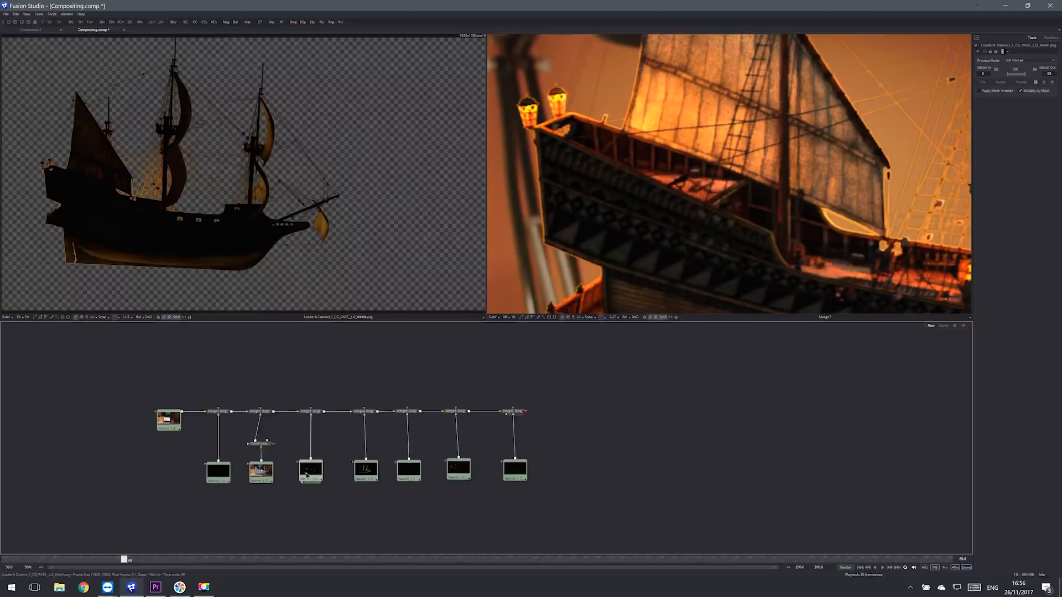
{"action": "key", "text": "shift+space"}
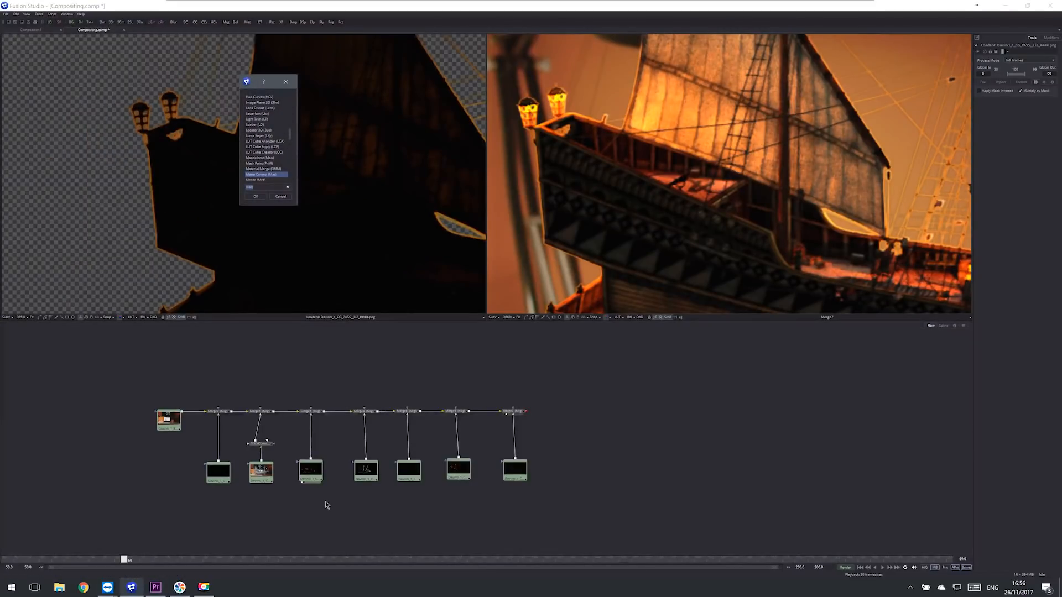
{"action": "type", "text": "mat"}
{"action": "key", "text": "Return"}
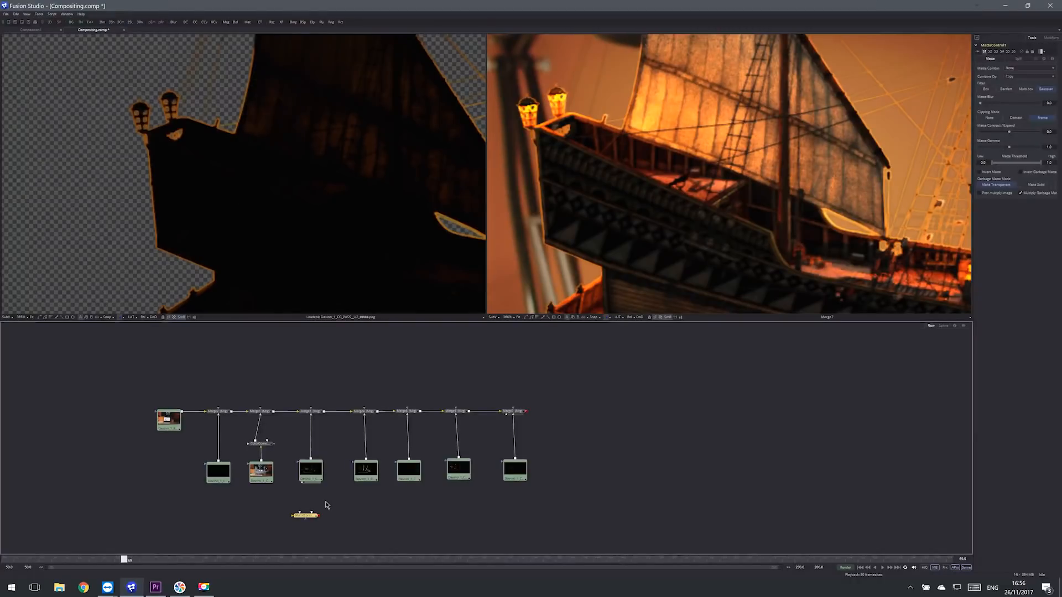
{"action": "left_click_drag", "start_coordinate": [306, 515], "coordinate": [339, 507]}
{"action": "left_click_drag", "start_coordinate": [311, 458], "coordinate": [328, 507]}
{"action": "key", "text": "1"}
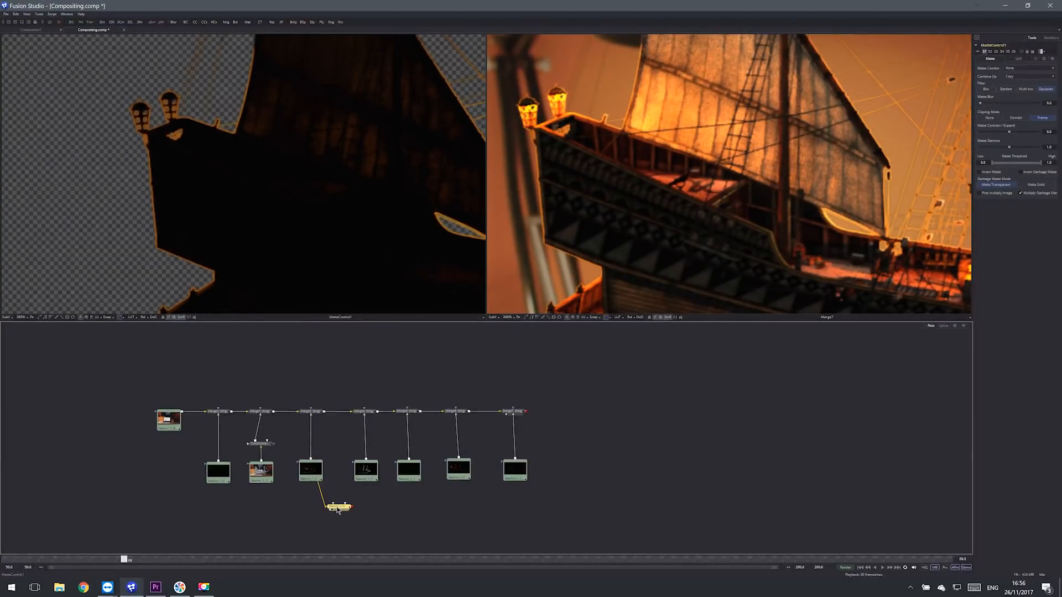
Step: Blur and contract the matte in the Matte Control and connect it as the mask of the Li2 light pass's merge
{"action": "mouse_move", "coordinate": [981, 103]}
{"action": "left_mouse_down"}
{"action": "mouse_move", "coordinate": [996, 105]}
{"action": "mouse_move", "coordinate": [1010, 135]}
{"action": "mouse_move", "coordinate": [1000, 134]}
{"action": "left_mouse_up"}
{"action": "left_click_drag", "start_coordinate": [351, 507], "coordinate": [313, 412]}
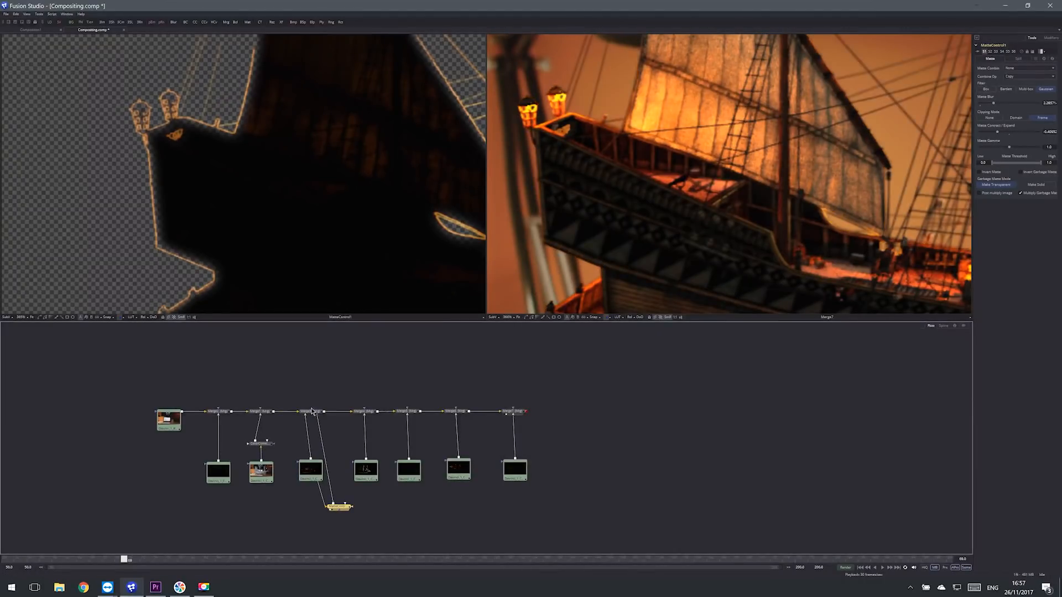
{"action": "middle_click_drag", "start_coordinate": [578, 149], "coordinate": [631, 146]}
{"action": "middle_click_drag", "start_coordinate": [677, 228], "coordinate": [691, 136]}
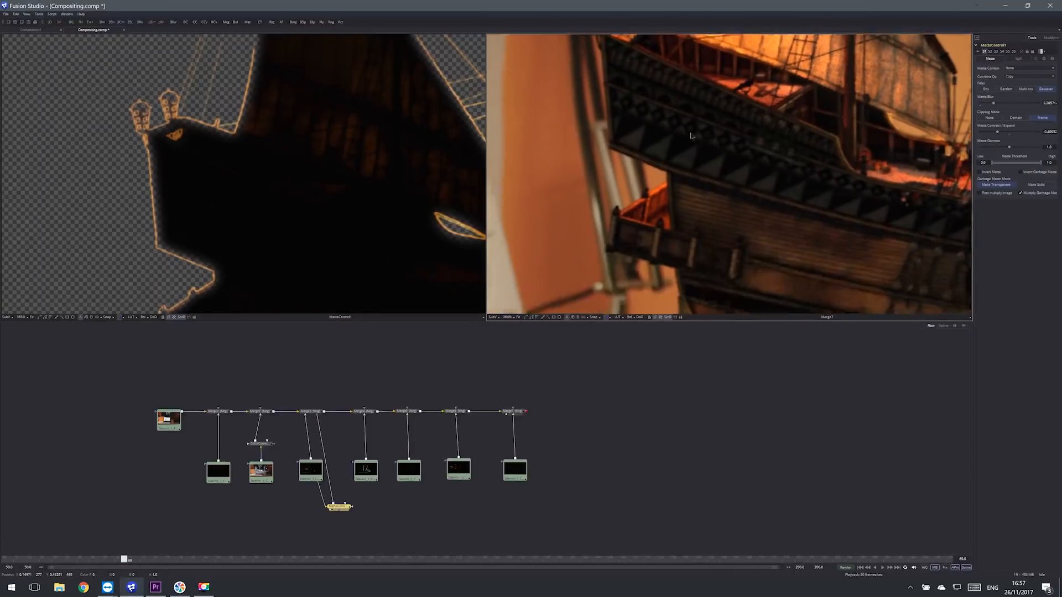
{"action": "mouse_move", "coordinate": [997, 133]}
{"action": "left_mouse_down"}
{"action": "mouse_move", "coordinate": [1022, 135]}
{"action": "mouse_move", "coordinate": [1012, 136]}
{"action": "left_mouse_up"}
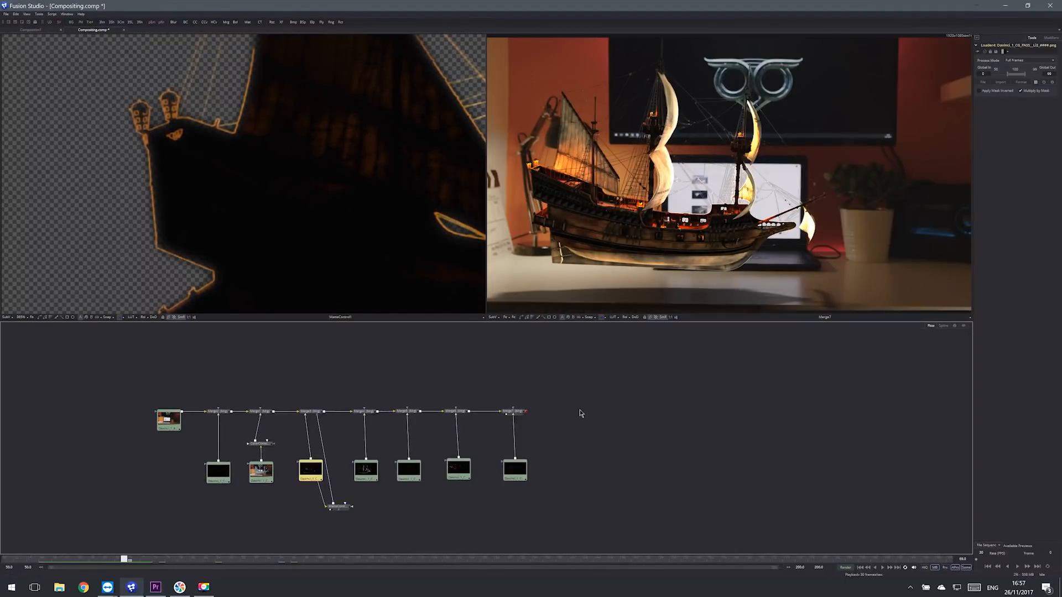
Step: Insert a Color Corrector between the Li2 light pass Loader and its merge, and lower its saturation
{"action": "key", "text": "shift+space"}
{"action": "type", "text": "cc"}
{"action": "key", "text": "Return"}
{"action": "left_click_drag", "start_coordinate": [1009, 181], "coordinate": [991, 183]}
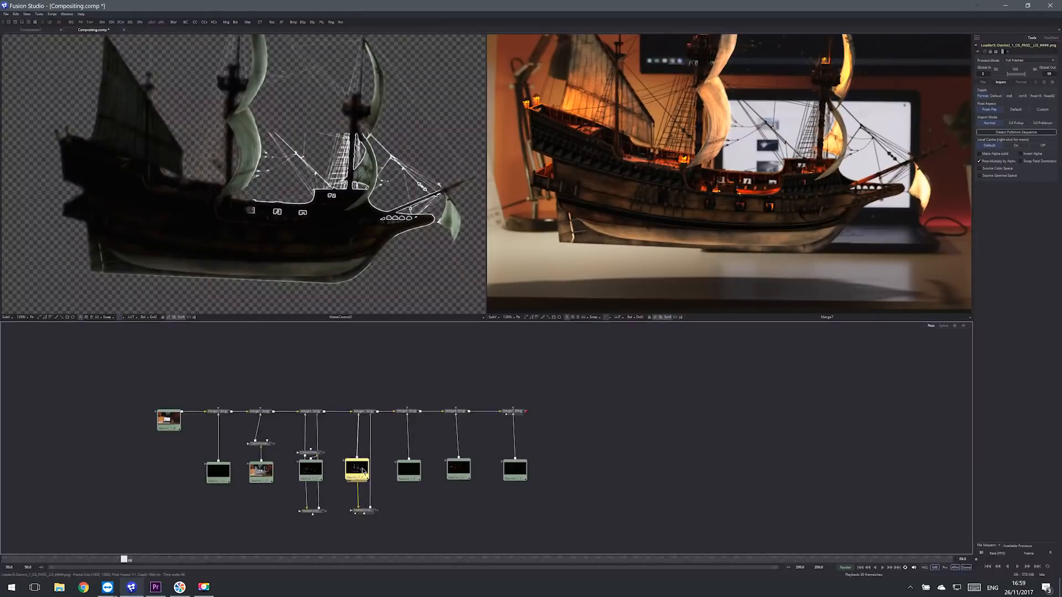
Step: Delete the merges of the two light passes that follow the Li2 pass
{"action": "left_click", "coordinate": [367, 411]}
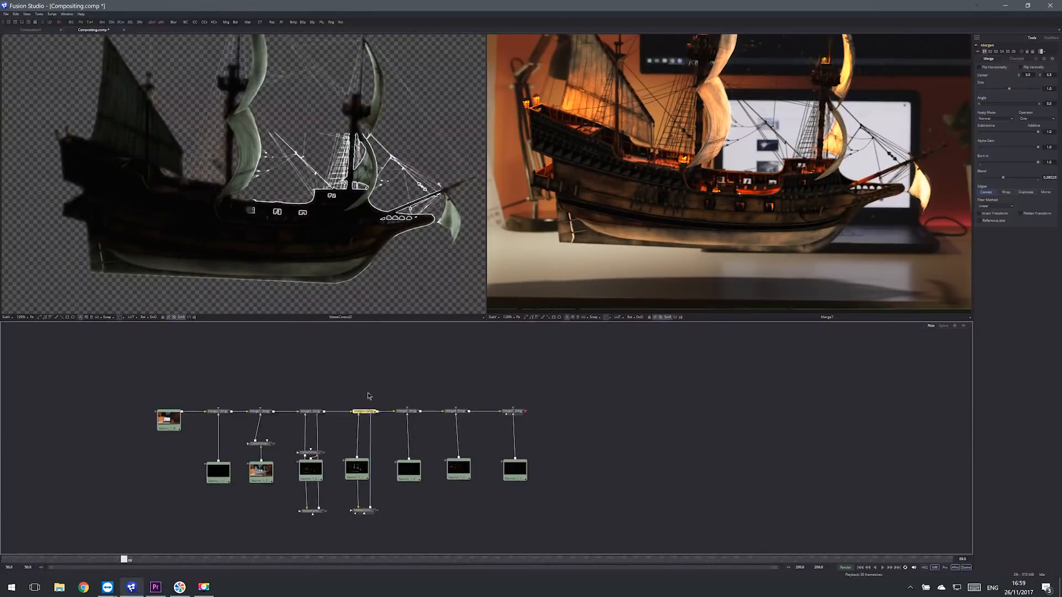
{"action": "key", "text": "Delete"}
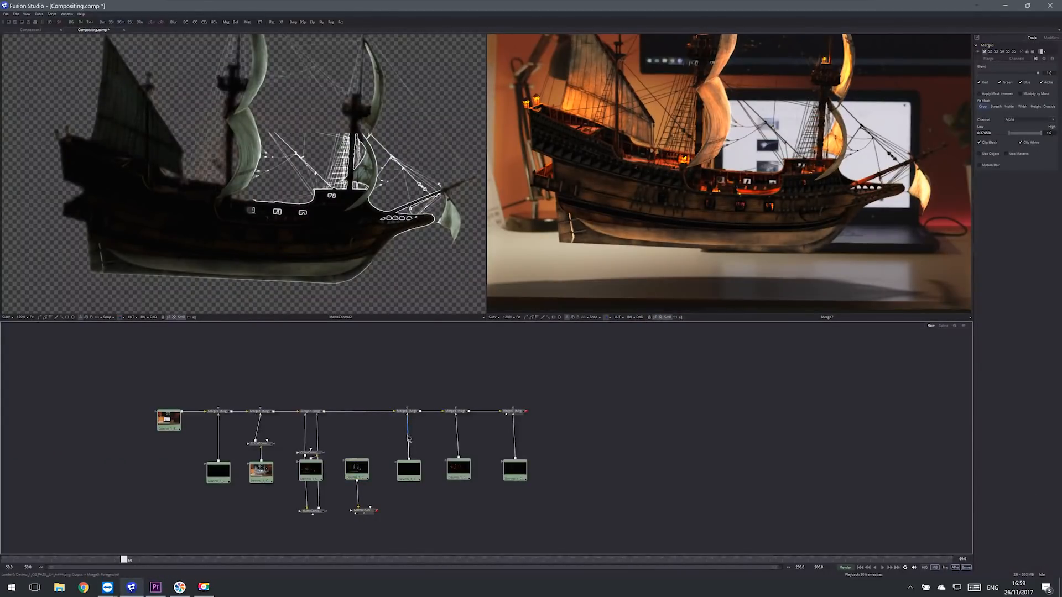
{"action": "left_click", "coordinate": [407, 411]}
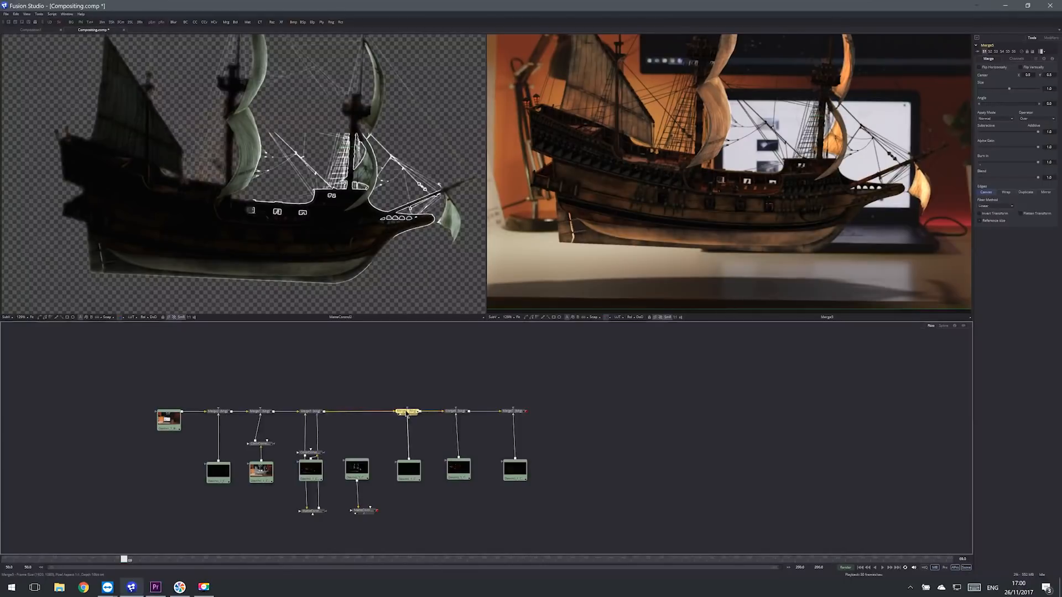
{"action": "key", "text": "Delete"}
Step: Insert a Blur node between the orange lantern light pass's Loader and its merge
{"action": "left_click", "coordinate": [457, 412]}
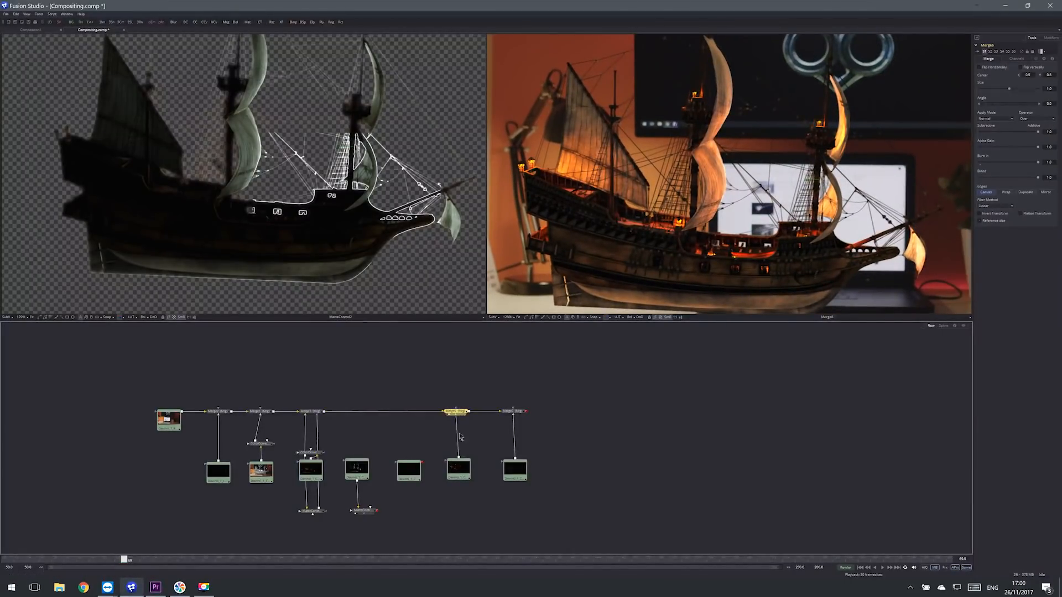
{"action": "scroll", "coordinate": [499, 161], "scroll_direction": "up", "scroll_amount": 5, "text": "ctrl"}
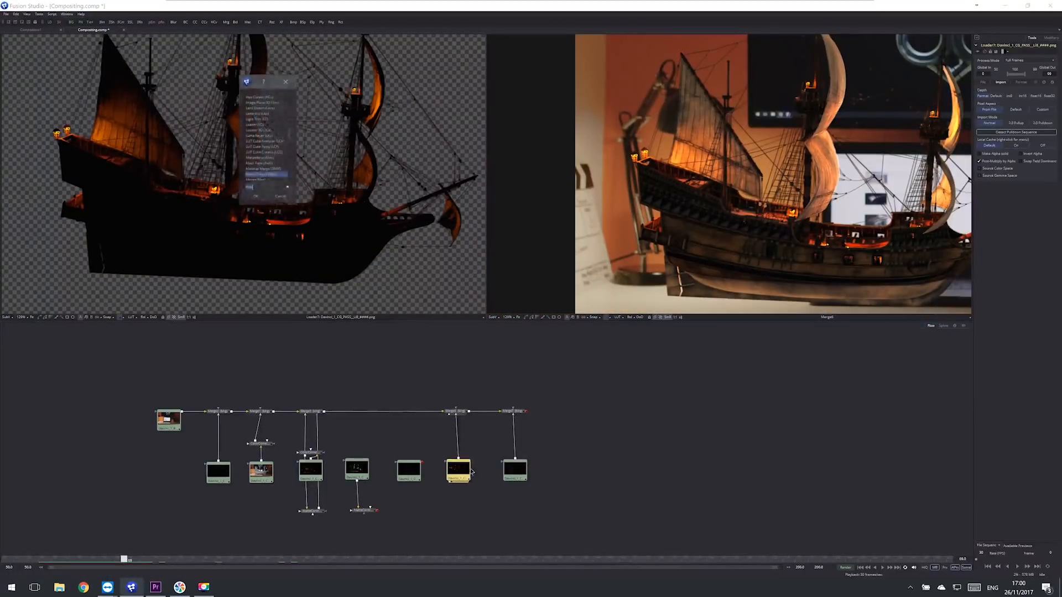
{"action": "type", "text": "blur"}
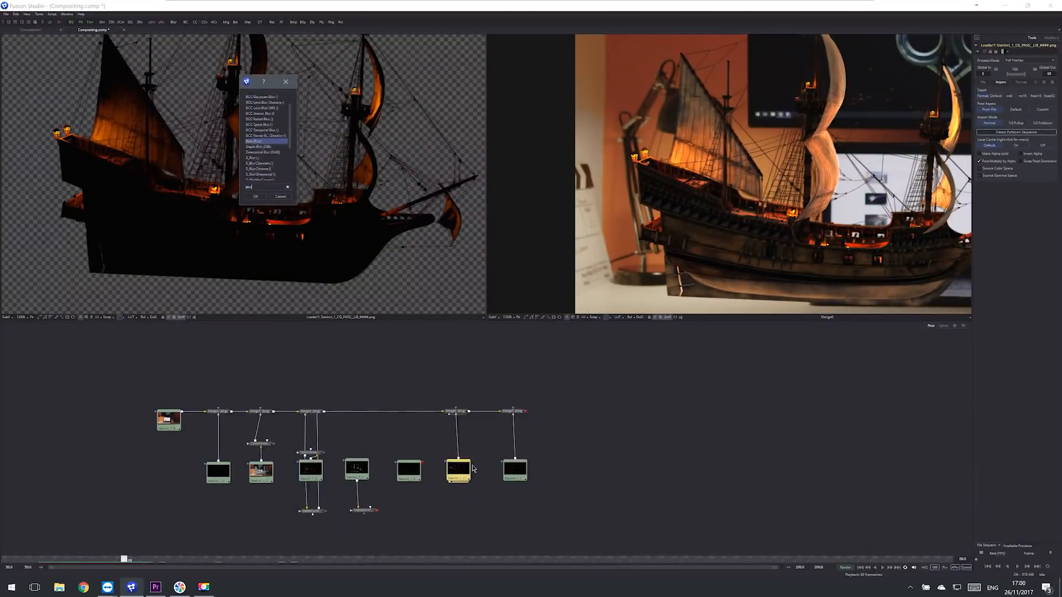
{"action": "key", "text": "Return"}
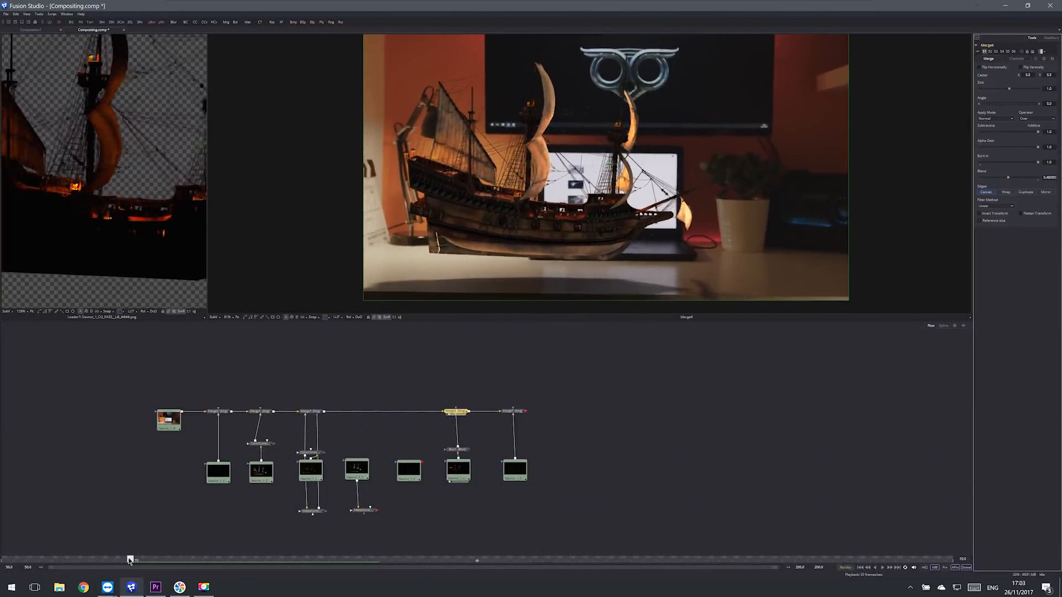
Step: Move the footage Loader away from the first merge, insert a Color Corrector after it and adjust its gain
{"action": "left_click", "coordinate": [128, 561]}
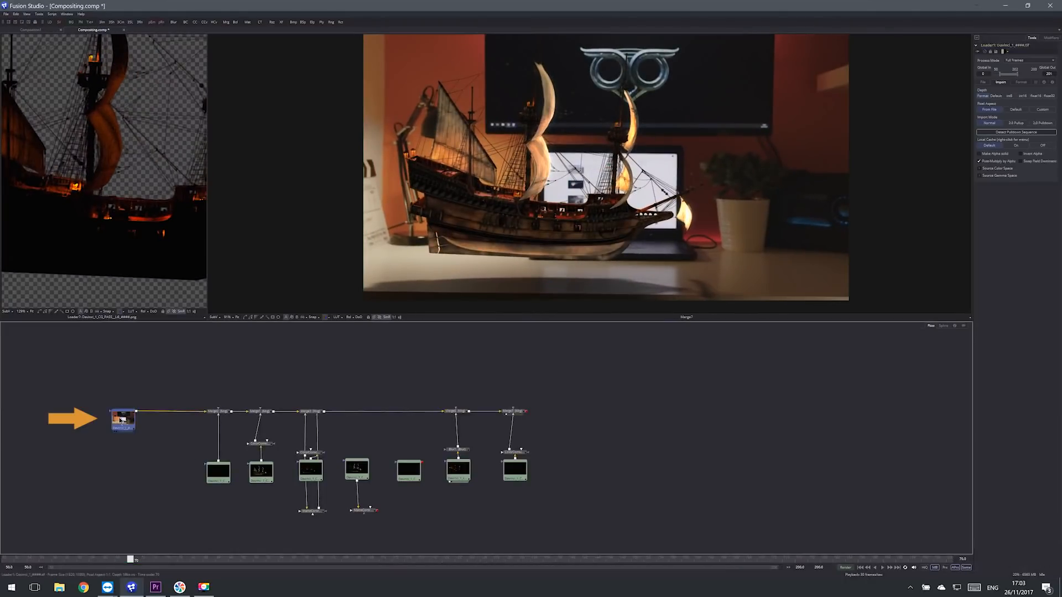
{"action": "left_click_drag", "start_coordinate": [125, 422], "coordinate": [120, 422]}
{"action": "left_click", "coordinate": [121, 421]}
{"action": "left_click", "coordinate": [163, 429]}
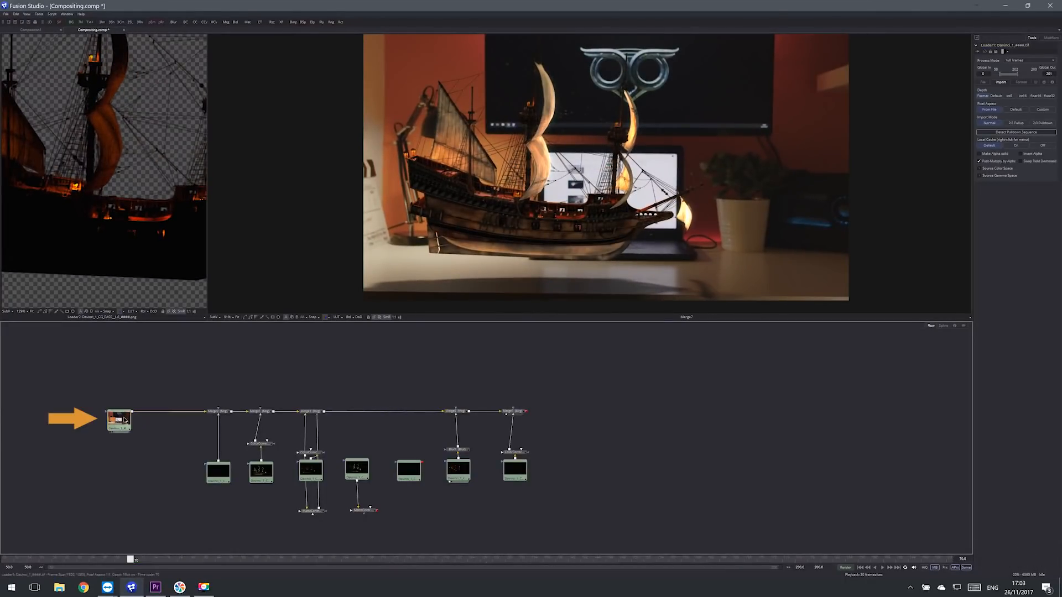
{"action": "left_click", "coordinate": [122, 420]}
{"action": "key", "text": "ctrl+space"}
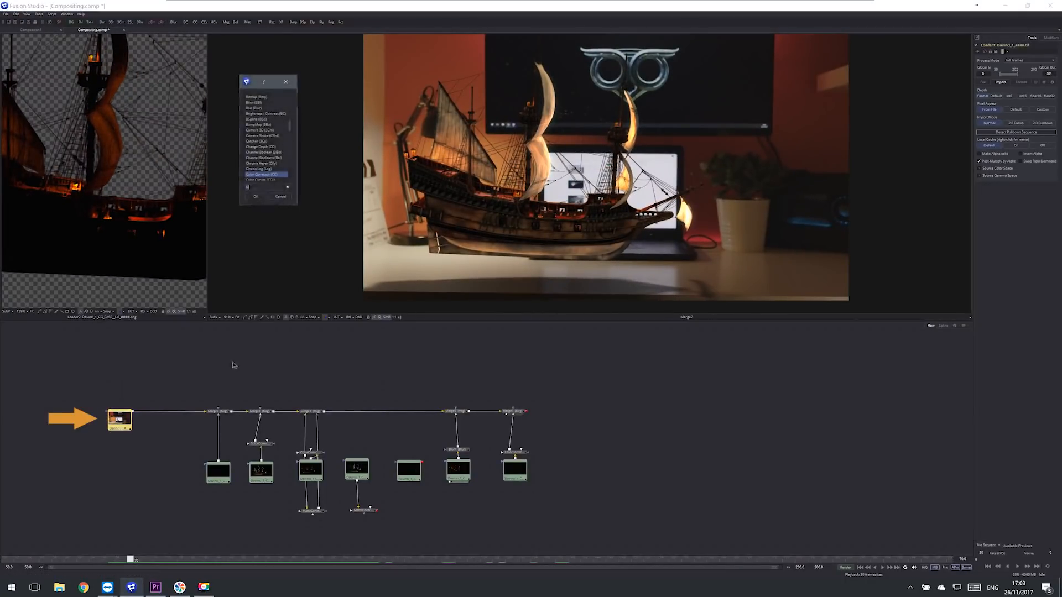
{"action": "left_click", "coordinate": [254, 196]}
{"action": "left_click_drag", "start_coordinate": [1010, 226], "coordinate": [1012, 244]}
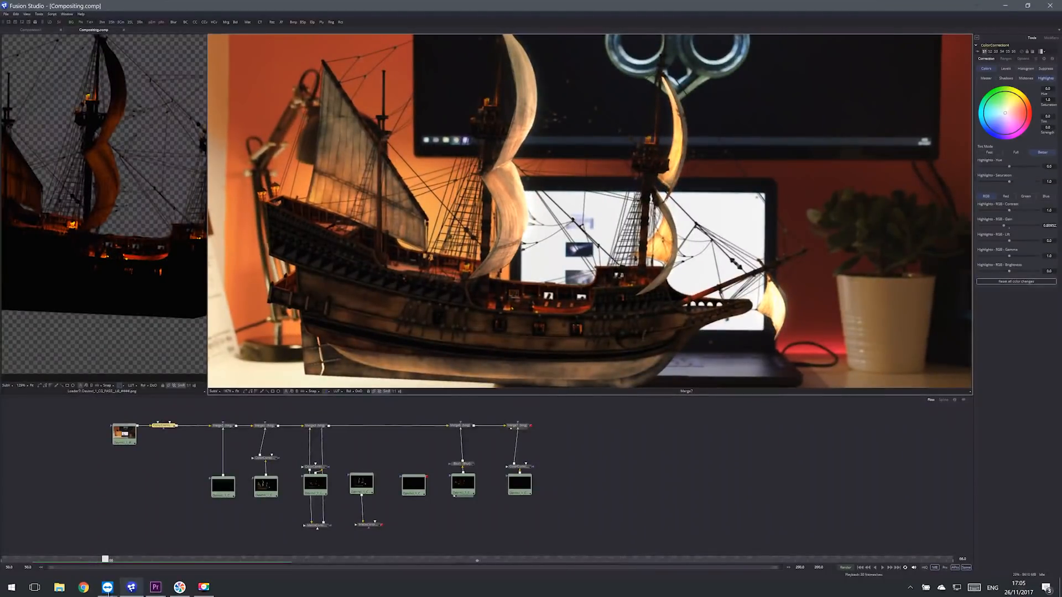
Step: Fine-tune the contraction of the Li2 light pass's matte, checking the ship's edges up close
{"action": "scroll", "coordinate": [524, 316], "scroll_direction": "up", "scroll_amount": 4, "text": "ctrl"}
{"action": "scroll", "coordinate": [521, 333], "scroll_direction": "up", "scroll_amount": 2, "text": "ctrl"}
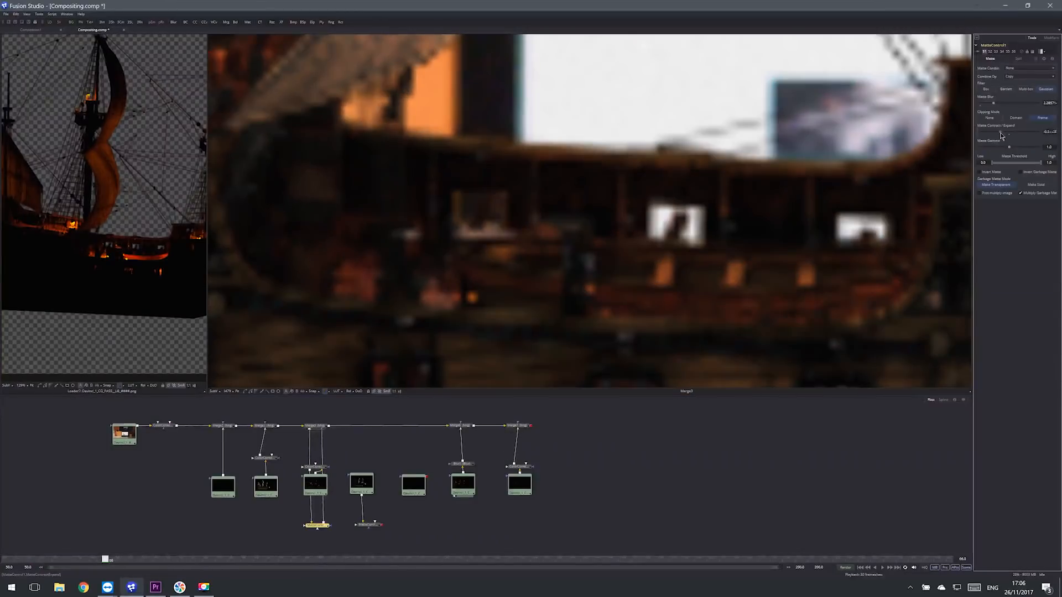
{"action": "left_click_drag", "start_coordinate": [996, 134], "coordinate": [997, 136]}
{"action": "scroll", "coordinate": [545, 172], "scroll_direction": "down", "scroll_amount": 5, "text": "ctrl"}
{"action": "middle_click_drag", "start_coordinate": [454, 146], "coordinate": [508, 249]}
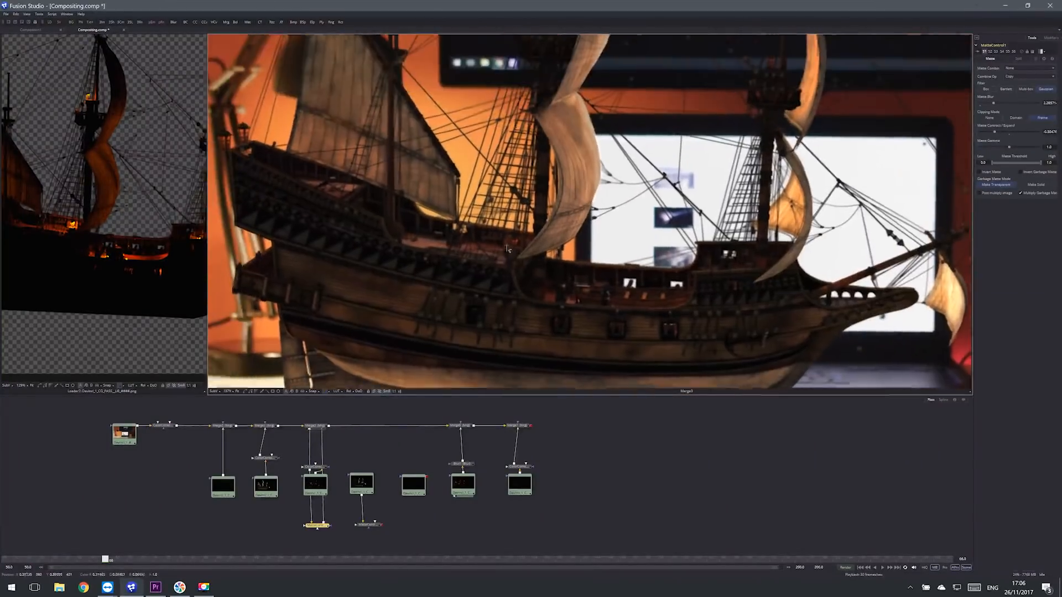
{"action": "scroll", "coordinate": [507, 249], "scroll_direction": "down", "scroll_amount": 3, "text": "ctrl"}
{"action": "left_click", "coordinate": [313, 425]}
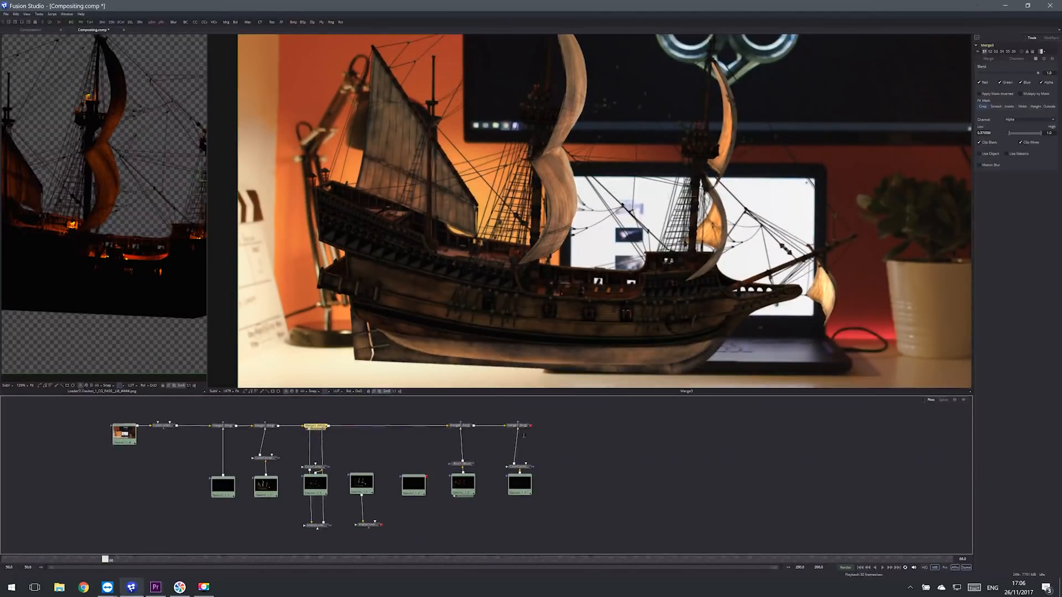
Step: Delete the last light pass's merge at the end of the node chain
{"action": "left_click", "coordinate": [518, 425]}
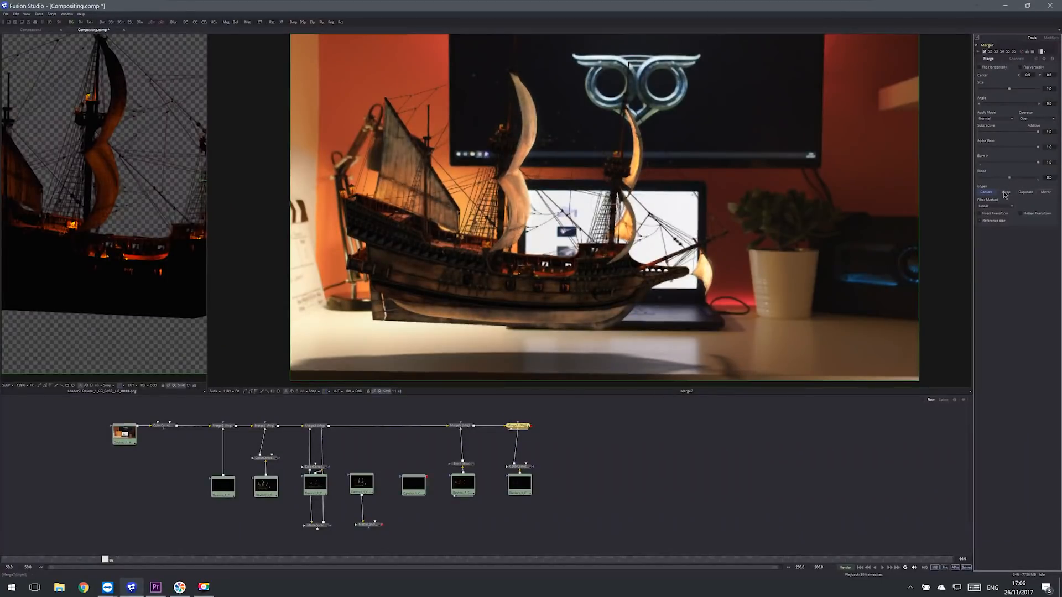
{"action": "left_click", "coordinate": [518, 426]}
{"action": "key", "text": "Delete"}
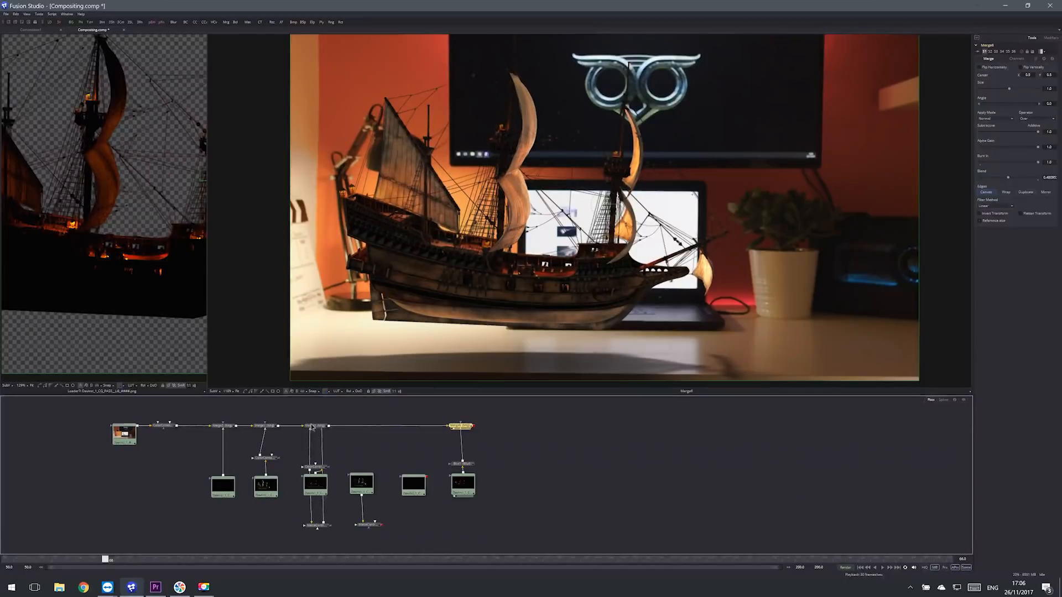
Step: Disable and re-enable the remaining merges to compare each pass's contribution, and play back the composite
{"action": "left_click", "coordinate": [312, 426]}
{"action": "left_click", "coordinate": [265, 426]}
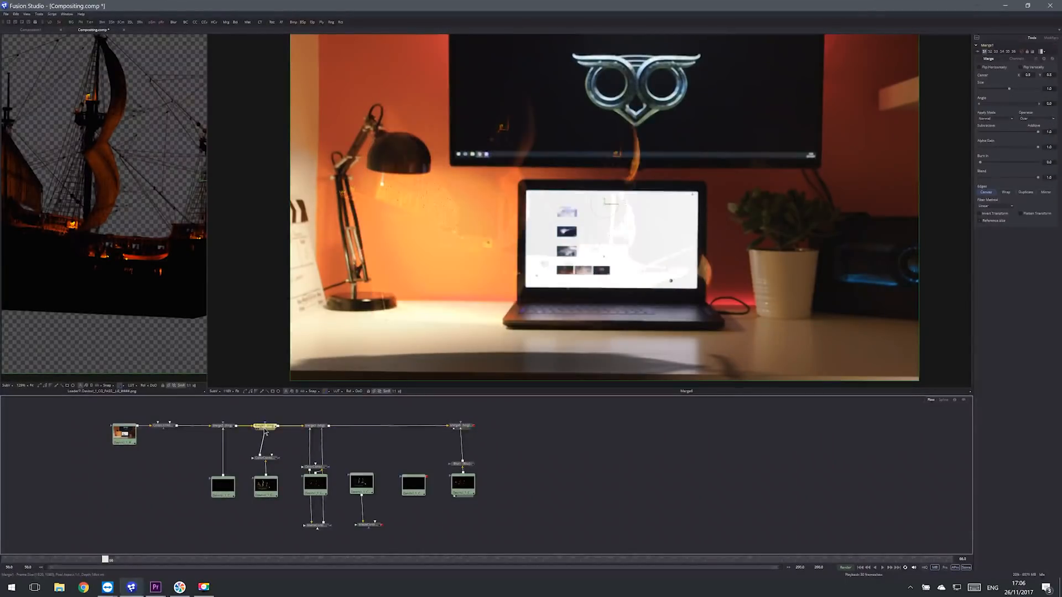
{"action": "left_click", "coordinate": [226, 426]}
{"action": "key", "text": "ctrl+p"}
{"action": "key", "text": "ctrl+p"}
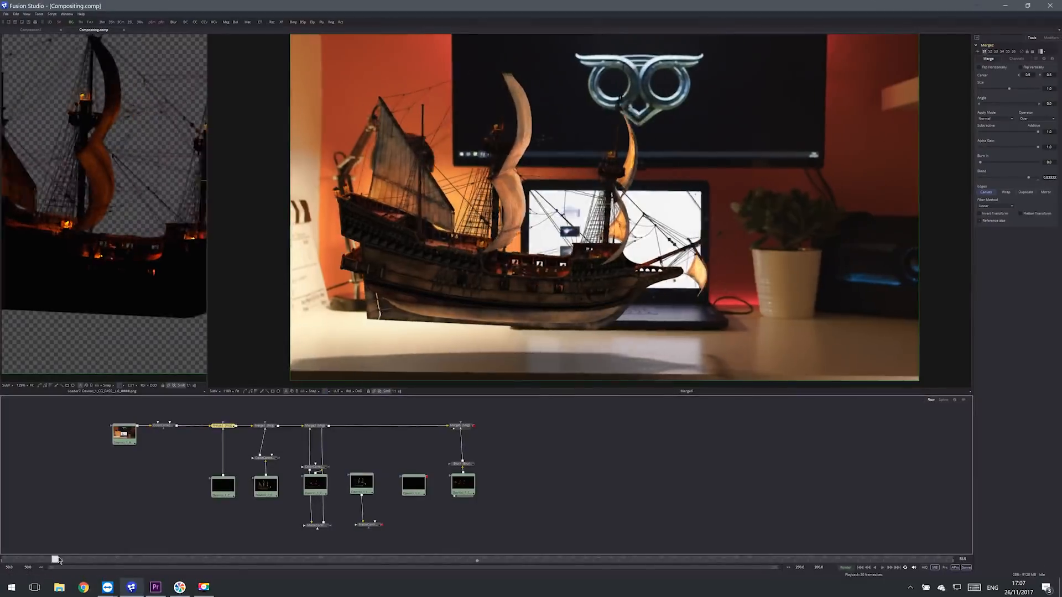
{"action": "key", "text": "space"}
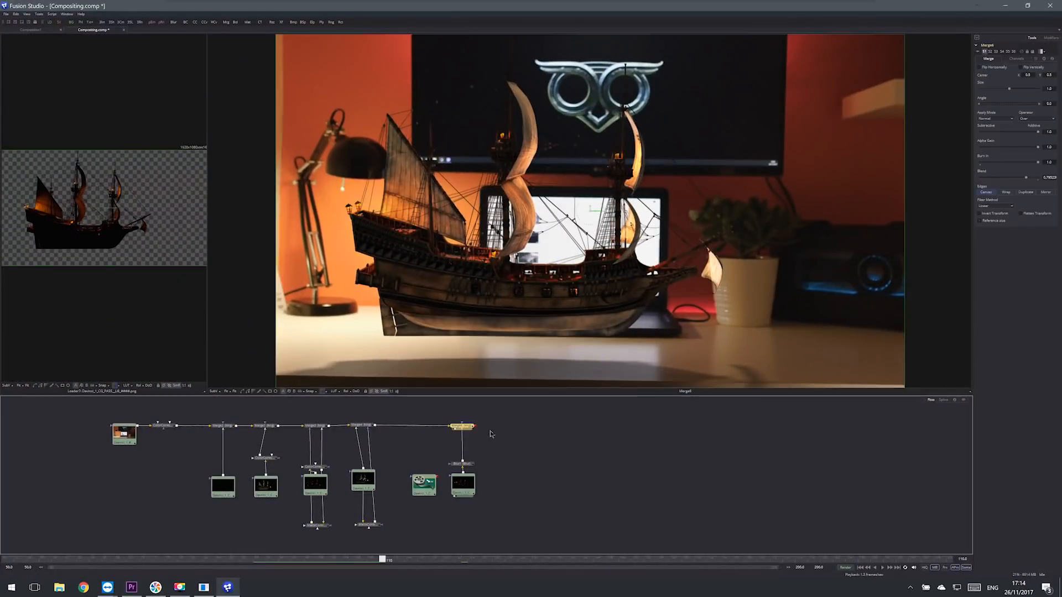
Step: Add a Sapphire S_WarpChroma node after the final merge for chromatic aberration
{"action": "key", "text": "ctrl+space"}
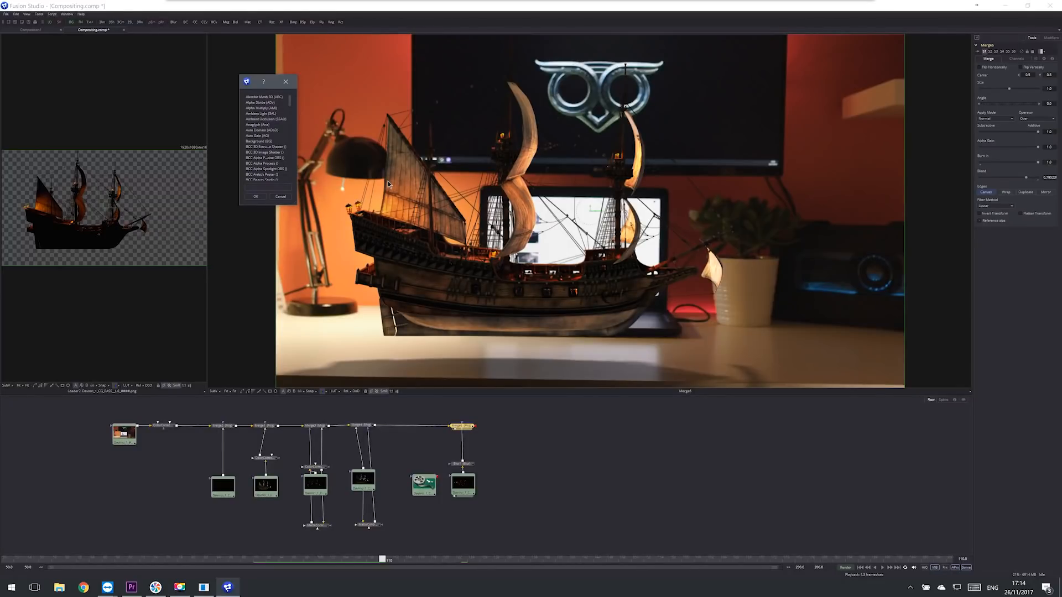
{"action": "type", "text": "chro"}
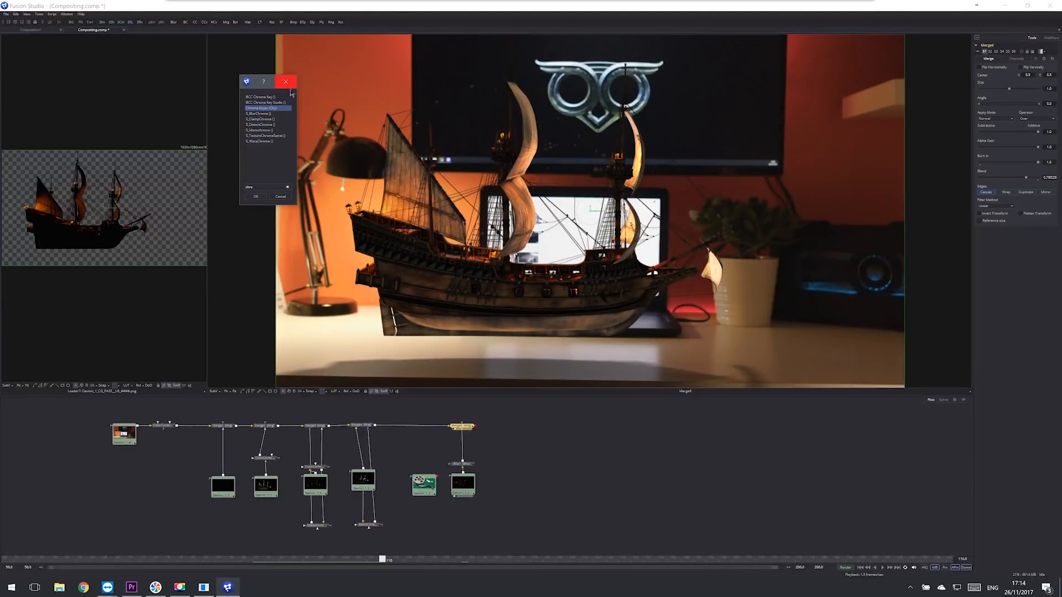
{"action": "left_click", "coordinate": [260, 141]}
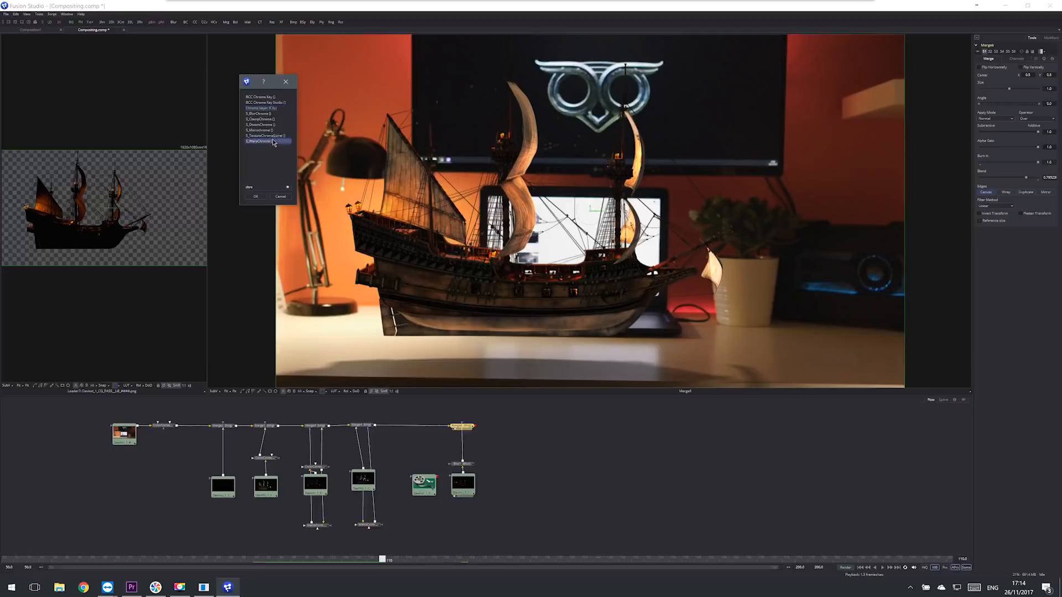
{"action": "left_click", "coordinate": [256, 196]}
{"action": "left_click_drag", "start_coordinate": [462, 416], "coordinate": [514, 430]}
{"action": "scroll", "coordinate": [372, 224], "scroll_direction": "up", "scroll_amount": 7, "text": "ctrl"}
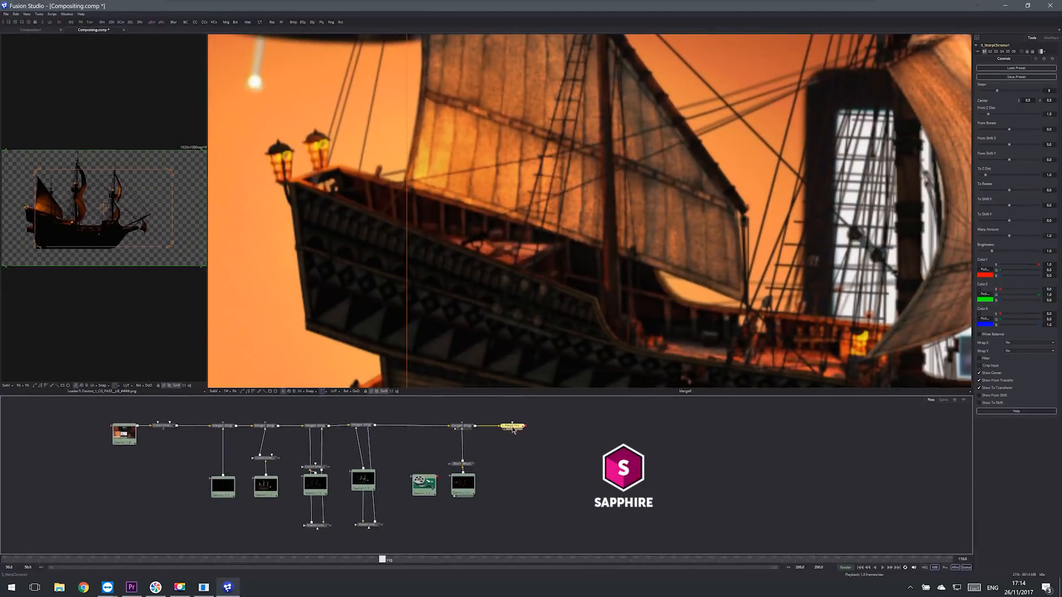
Step: Move the S_WarpChroma node off the end of the chain and insert it into the ship render's branch, just before its merge
{"action": "left_click_drag", "start_coordinate": [517, 428], "coordinate": [520, 428]}
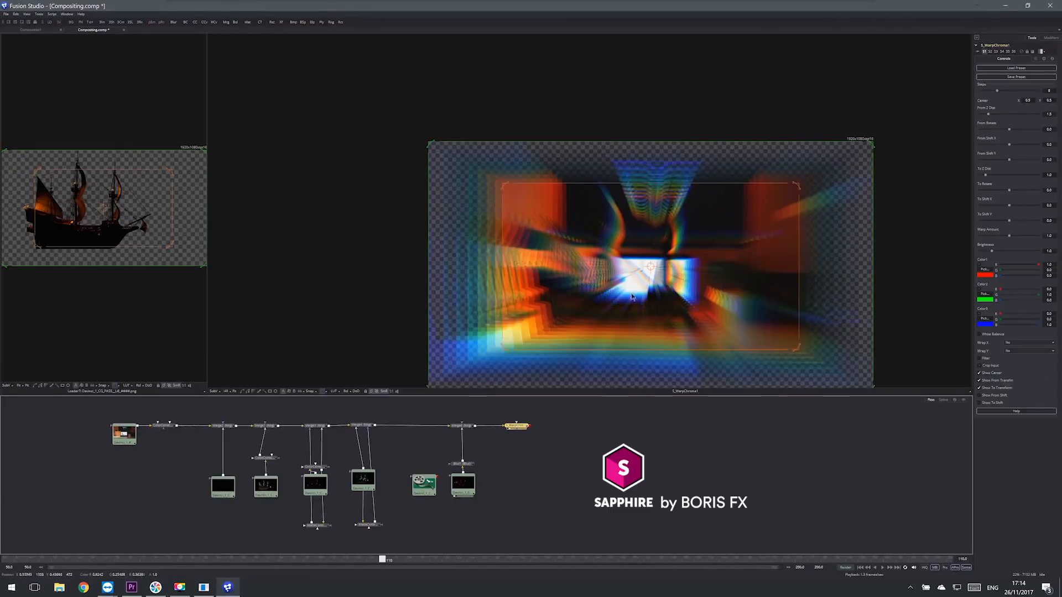
{"action": "scroll", "coordinate": [632, 298], "scroll_direction": "up", "scroll_amount": 3}
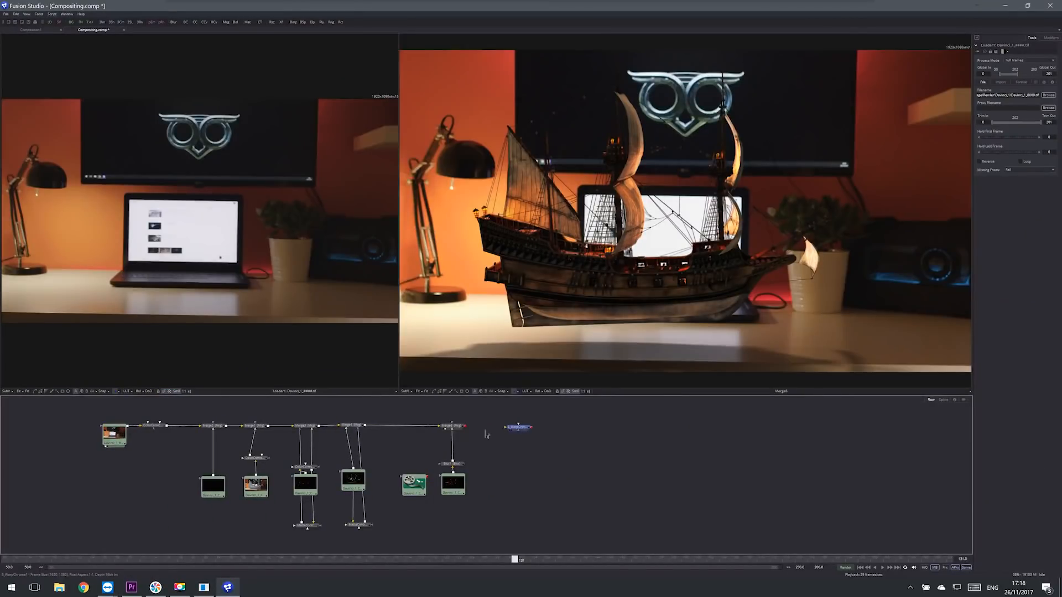
{"action": "left_click_drag", "start_coordinate": [487, 435], "coordinate": [215, 455]}
{"action": "left_click", "coordinate": [216, 456]}
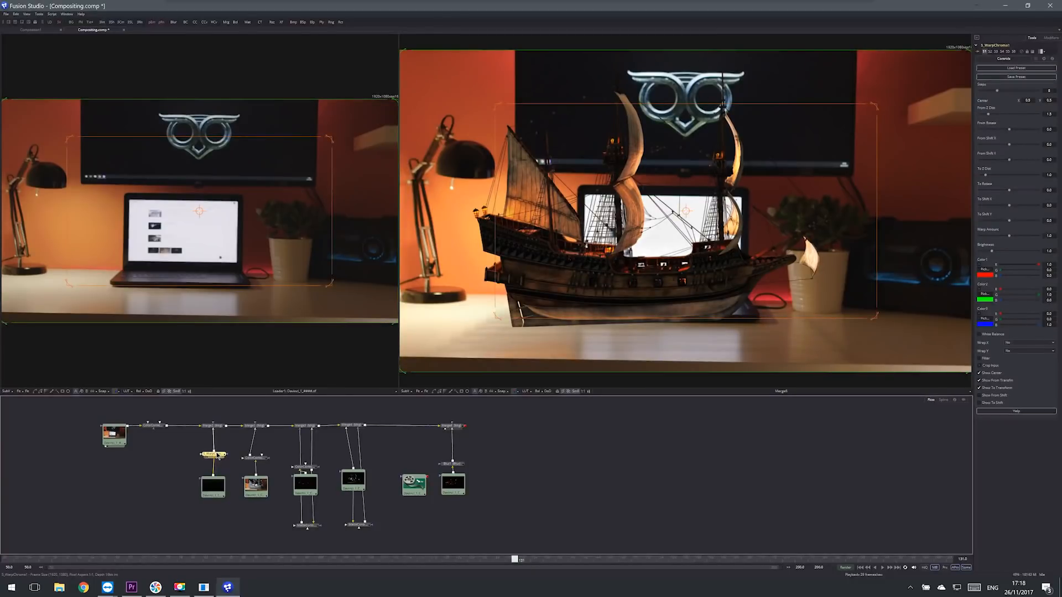
{"action": "scroll", "coordinate": [593, 321], "scroll_direction": "up", "scroll_amount": 3}
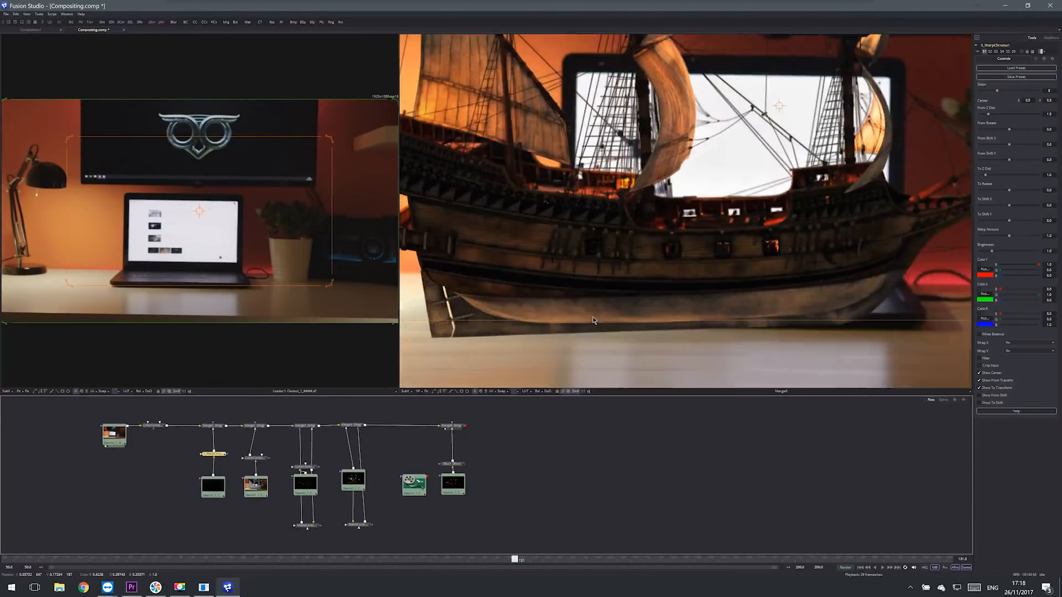
{"action": "left_click_drag", "start_coordinate": [213, 454], "coordinate": [254, 446]}
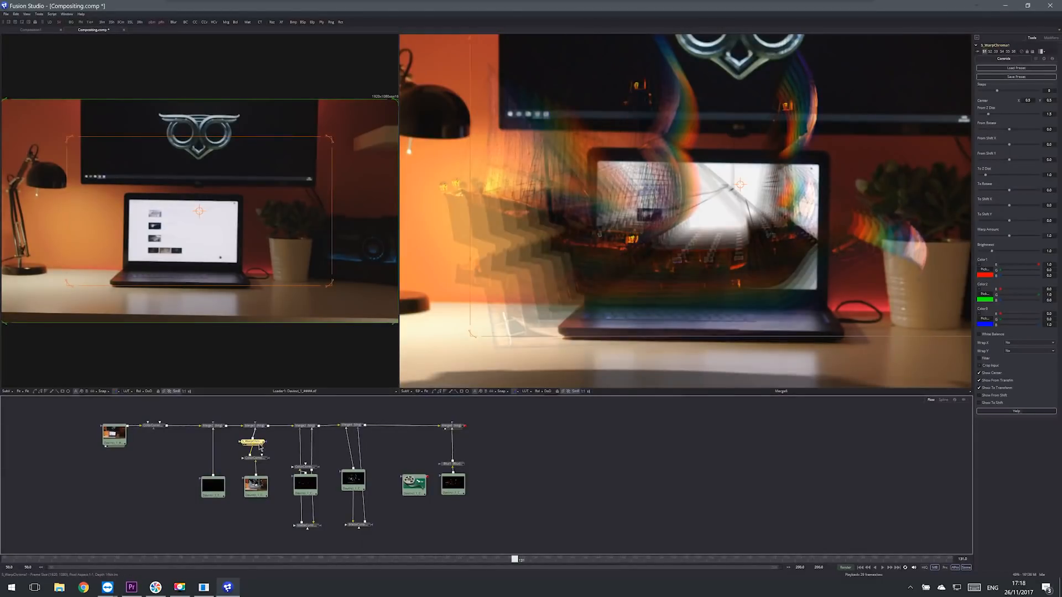
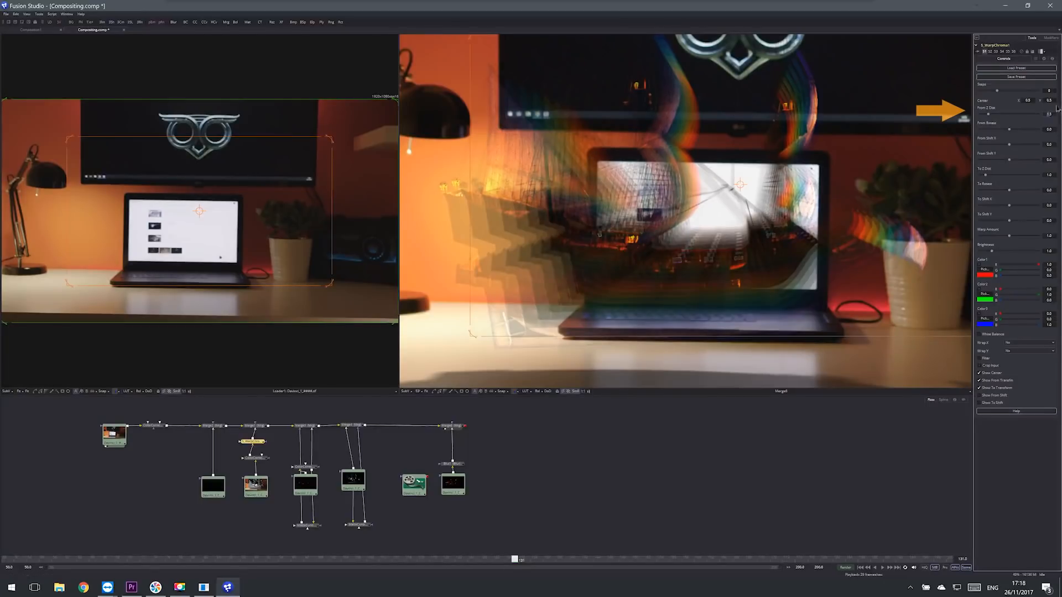
Step: Set the S_WarpChroma From Z Dist to 0.997 and check the colour fringing on the ship's stern
{"action": "left_click", "coordinate": [1051, 115]}
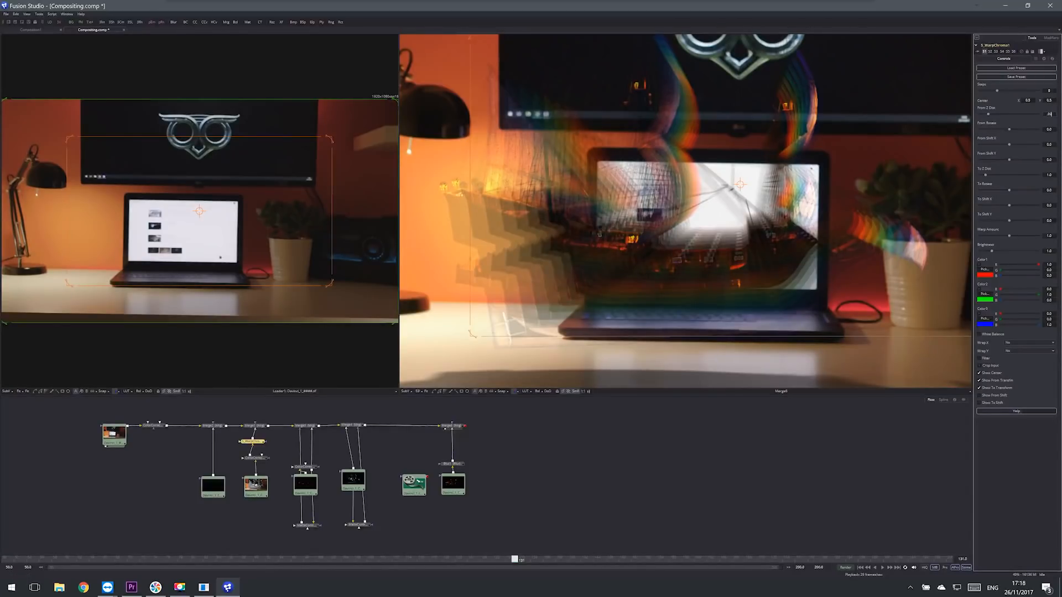
{"action": "scroll", "coordinate": [451, 198], "scroll_direction": "up", "scroll_amount": 5, "text": "ctrl"}
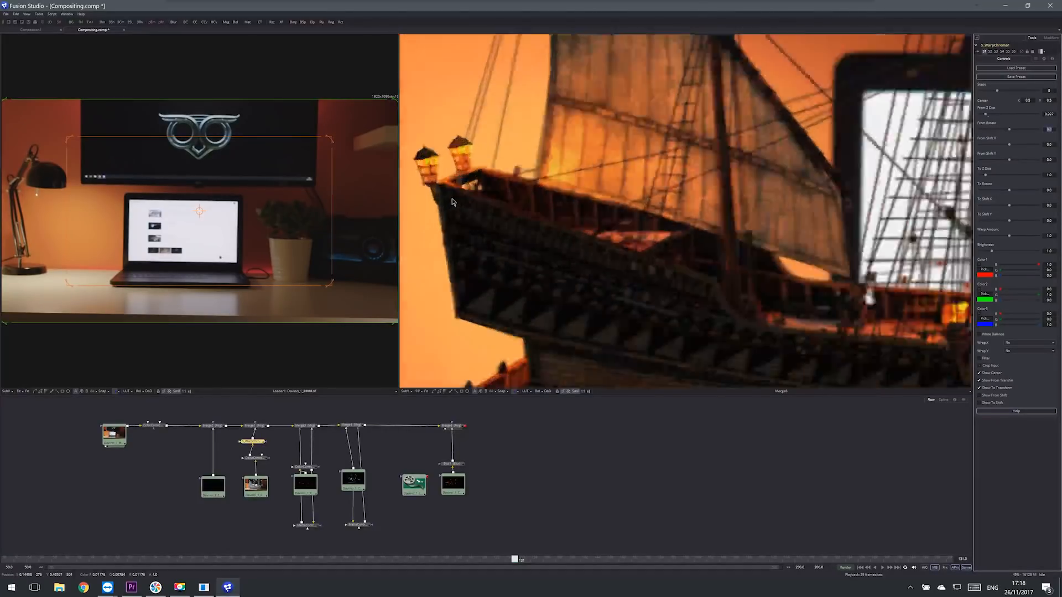
{"action": "scroll", "coordinate": [455, 200], "scroll_direction": "down", "scroll_amount": 1, "text": "ctrl"}
Step: Toggle the S_WarpChroma node off and on repeatedly to compare the ship's stern with and without the chromatic aberration
{"action": "key", "text": "ctrl+p"}
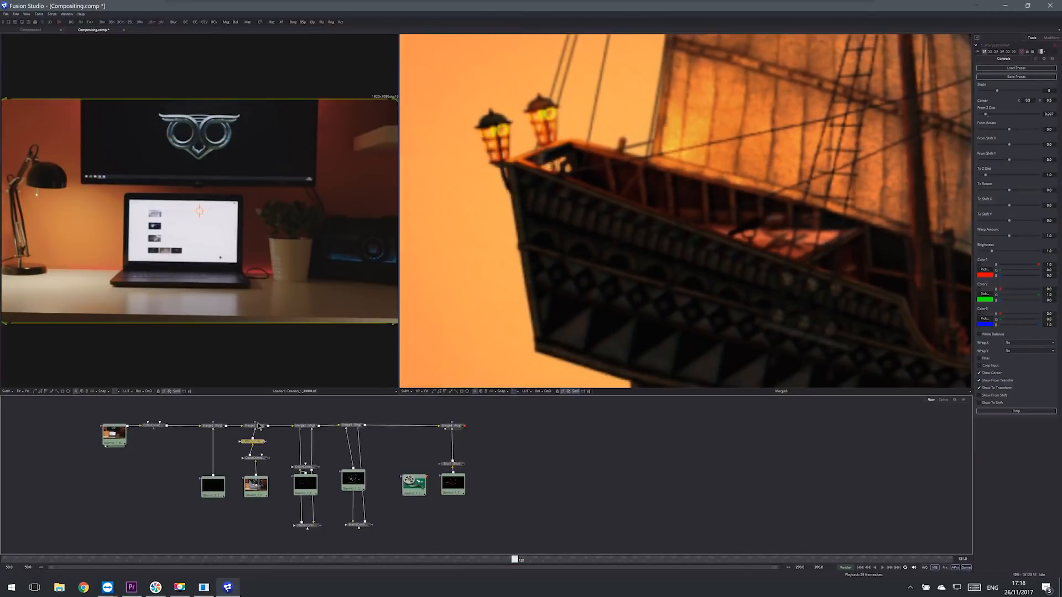
{"action": "key", "text": "ctrl+p"}
{"action": "key", "text": "ctrl+p"}
{"action": "key", "text": "ctrl+p"}
{"action": "key", "text": "ctrl+p"}
{"action": "key", "text": "ctrl+p"}
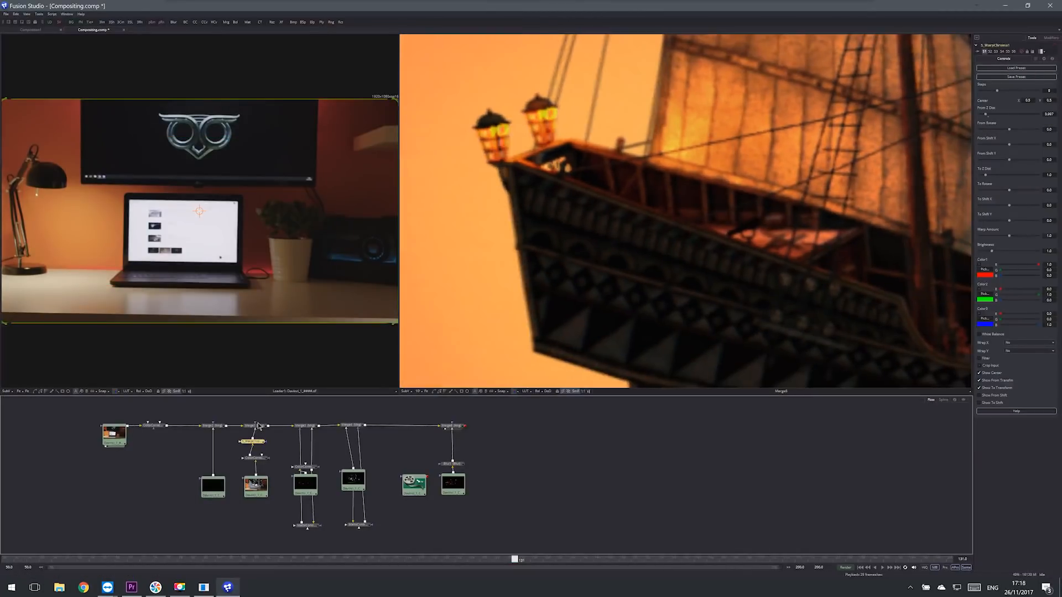
{"action": "key", "text": "ctrl+p"}
{"action": "key", "text": "ctrl+p"}
{"action": "key", "text": "ctrl+p"}
{"action": "key", "text": "ctrl+p"}
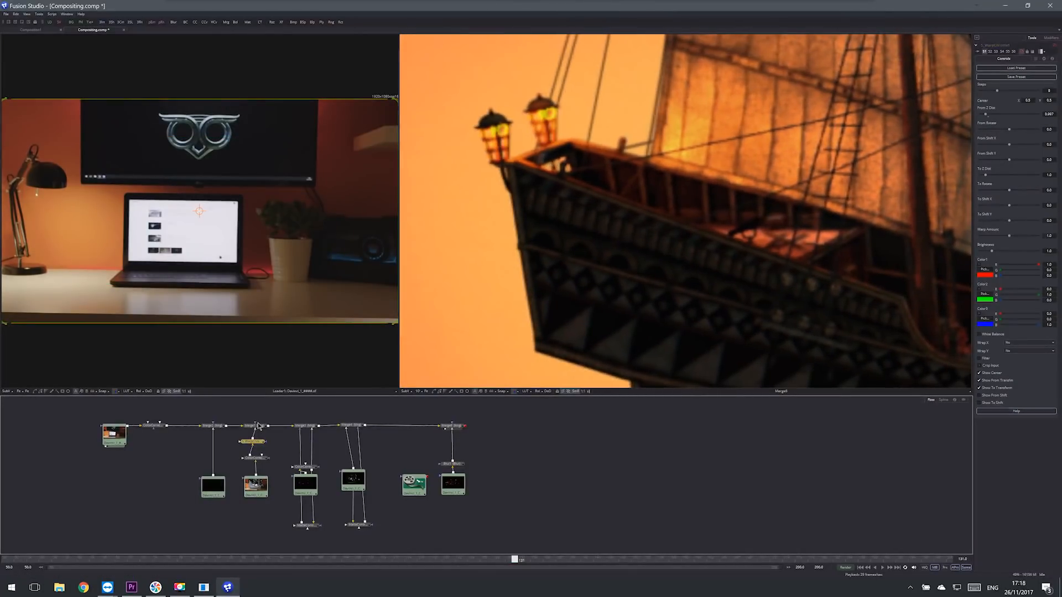
{"action": "key", "text": "ctrl+p"}
{"action": "key", "text": "ctrl+p"}
{"action": "key", "text": "ctrl+p"}
{"action": "key", "text": "ctrl+p"}
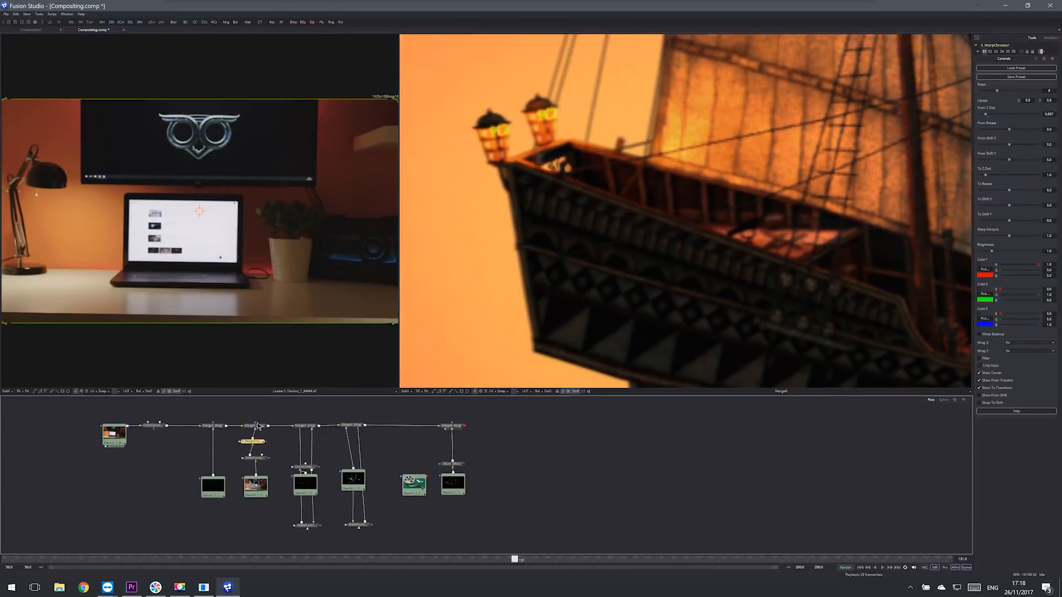
{"action": "key", "text": "ctrl+p"}
{"action": "key", "text": "ctrl+p"}
{"action": "key", "text": "ctrl+p"}
{"action": "key", "text": "ctrl+p"}
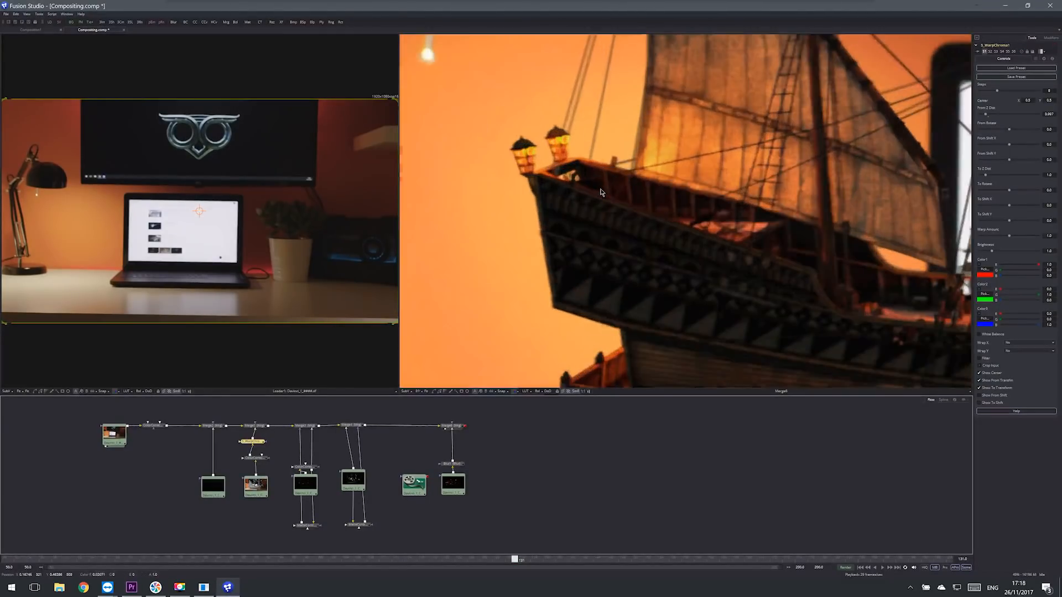
Step: Examine the colour fringing along the ship's sails, masts and rigging up close
{"action": "middle_click_drag", "start_coordinate": [553, 147], "coordinate": [608, 264]}
{"action": "middle_click_drag", "start_coordinate": [666, 144], "coordinate": [661, 222]}
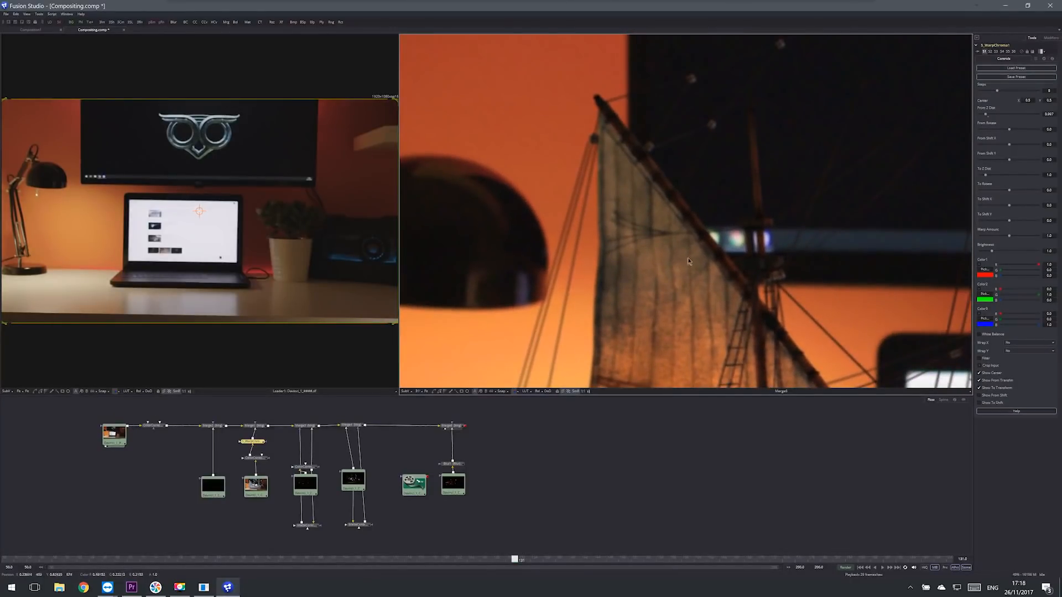
{"action": "middle_click_drag", "start_coordinate": [688, 261], "coordinate": [520, 151]}
{"action": "middle_click_drag", "start_coordinate": [775, 310], "coordinate": [657, 201]}
{"action": "middle_click_drag", "start_coordinate": [831, 314], "coordinate": [544, 173]}
{"action": "middle_click_drag", "start_coordinate": [731, 244], "coordinate": [650, 262]}
{"action": "middle_click_drag", "start_coordinate": [882, 258], "coordinate": [616, 212]}
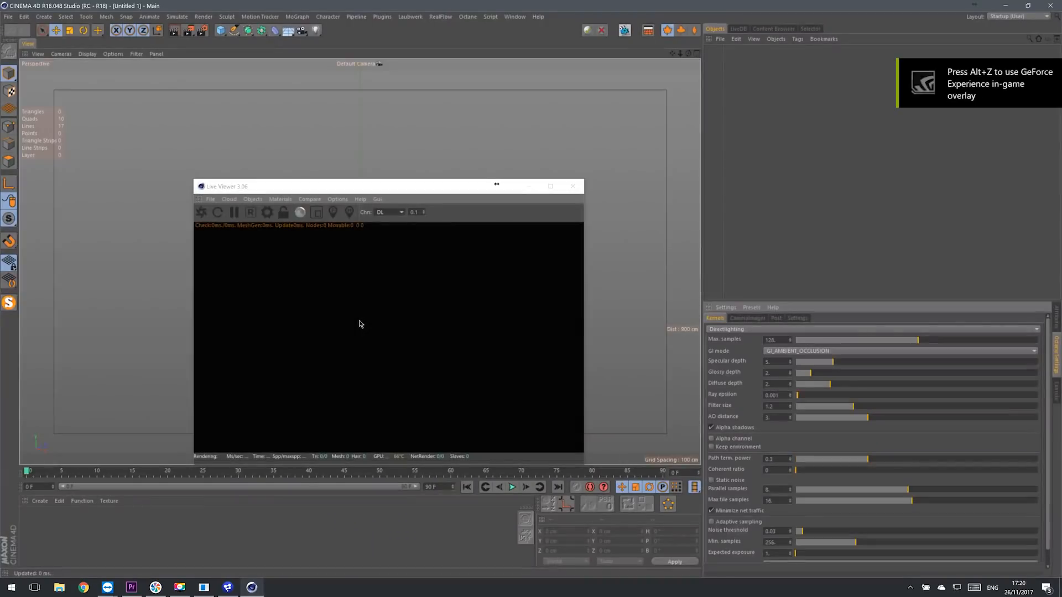
Step: Switch to Cinema 4D, open Ship_Proper track.c4d and delete the unneeded light and detail objects from the Ship group
{"action": "left_click", "coordinate": [8, 17]}
{"action": "left_click", "coordinate": [145, 203]}
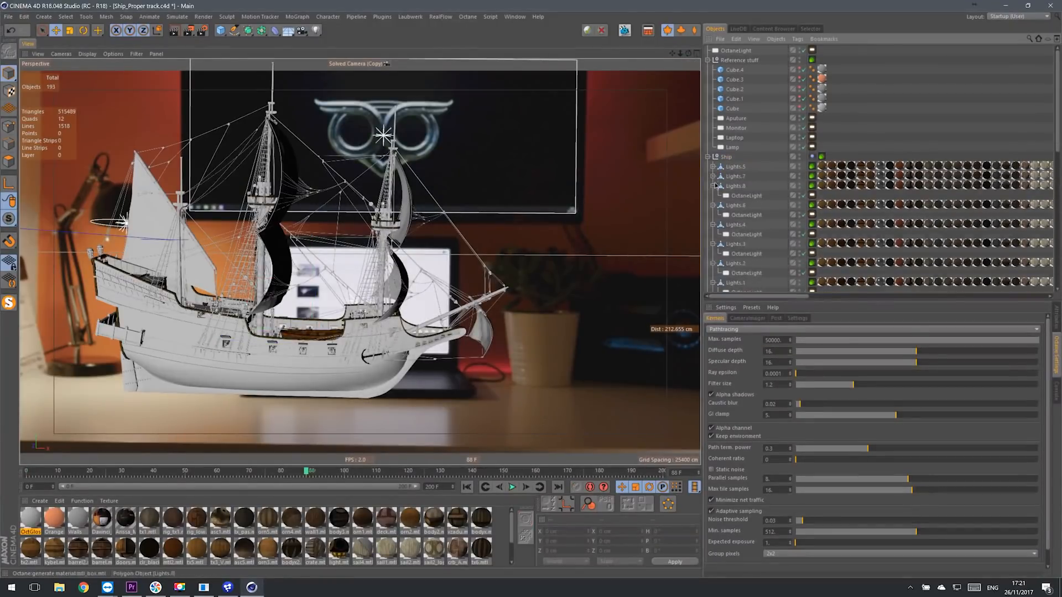
{"action": "left_click", "coordinate": [714, 265]}
{"action": "scroll", "coordinate": [744, 243], "scroll_direction": "down", "scroll_amount": 3}
{"action": "left_click", "coordinate": [735, 108]}
{"action": "left_click", "coordinate": [744, 244], "text": "shift"}
{"action": "key", "text": "Delete"}
{"action": "left_click", "coordinate": [744, 135]}
{"action": "key", "text": "Delete"}
{"action": "left_click", "coordinate": [748, 177]}
{"action": "key", "text": "Delete"}
Step: Collapse the Ship group and delete the OctaneLight object at the head of the object hierarchy
{"action": "left_click", "coordinate": [707, 157]}
{"action": "left_click", "coordinate": [736, 51]}
{"action": "key", "text": "Delete"}
{"action": "key", "text": "ctrl+z"}
{"action": "key", "text": "Delete"}
Step: Move Solved Camera (Copy) out of the Motion Tracker hierarchy and scrub to frame 107 to check its motion
{"action": "left_click", "coordinate": [753, 178]}
{"action": "left_click_drag", "start_coordinate": [752, 179], "coordinate": [753, 152]}
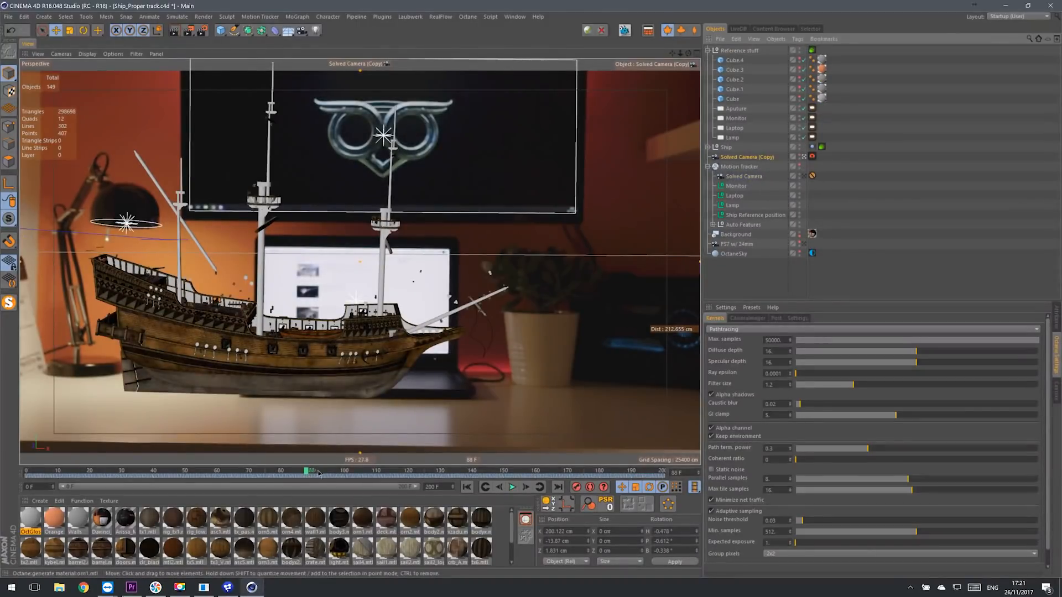
{"action": "left_click_drag", "start_coordinate": [307, 472], "coordinate": [366, 472]}
Step: Delete the Motion Tracker, background, spare camera and OctaneSky, keeping only Reference stuff, Ship and Solved Camera (Copy)
{"action": "left_click", "coordinate": [708, 167]}
{"action": "left_click", "coordinate": [729, 168]}
{"action": "key", "text": "Delete"}
{"action": "key", "text": "Delete"}
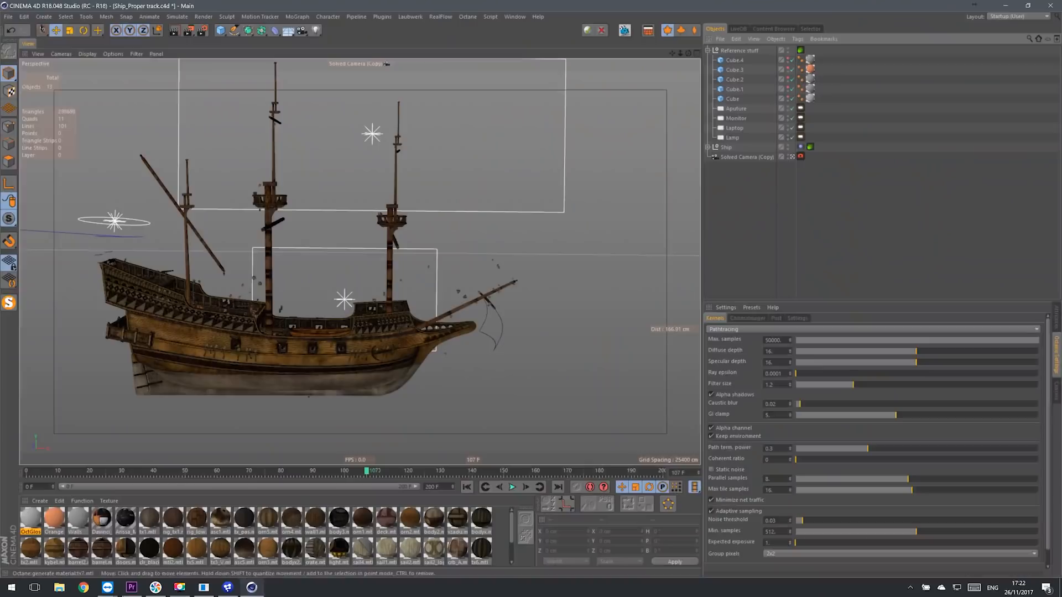
Step: Start an FBX export of the scene to the project folder under the file name To Fusion
{"action": "left_click", "coordinate": [9, 16]}
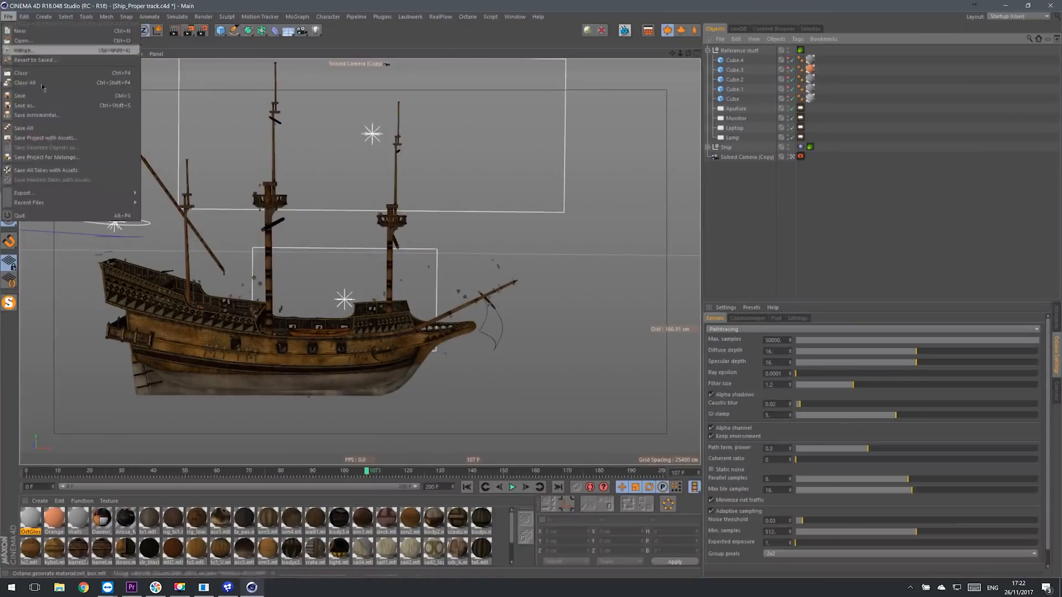
{"action": "mouse_move", "coordinate": [110, 192]}
{"action": "left_click", "coordinate": [157, 280]}
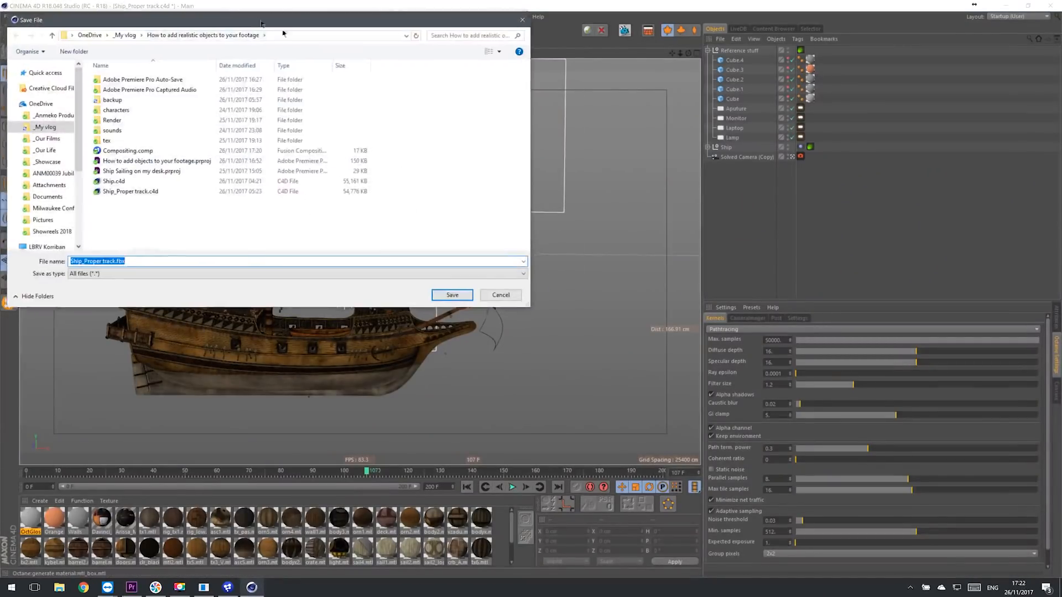
{"action": "type", "text": "To Fusion"}
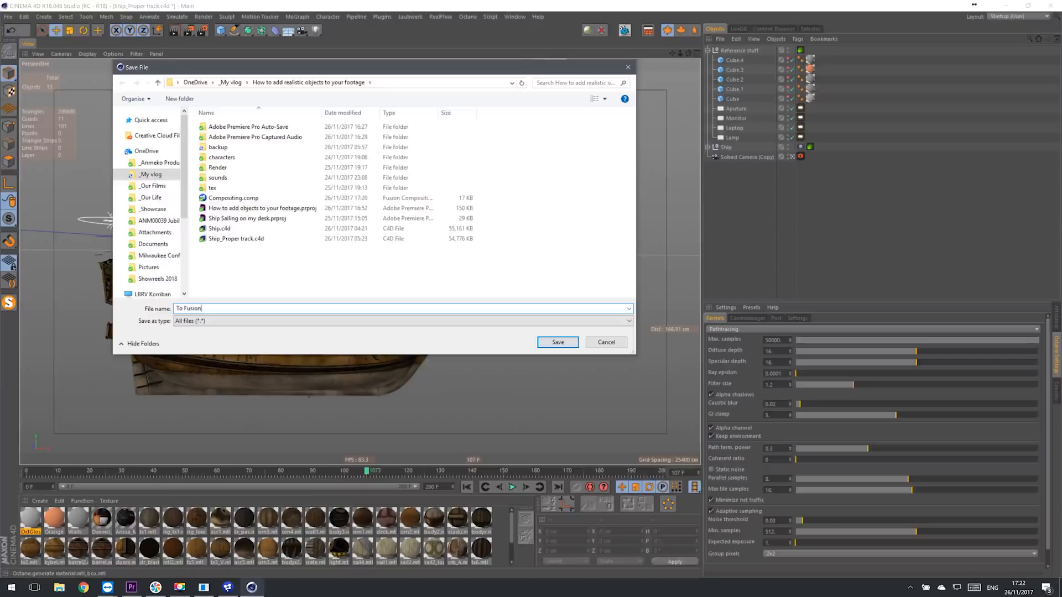
{"action": "key", "text": "Return"}
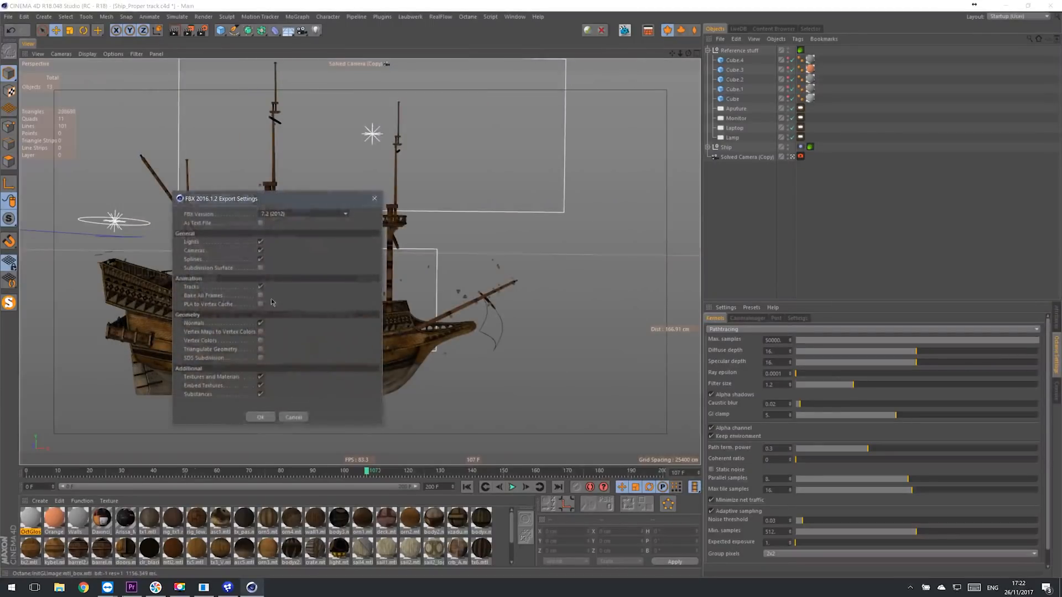
Step: Choose FBX version 7.2 (2012) and run the export
{"action": "left_click", "coordinate": [199, 215]}
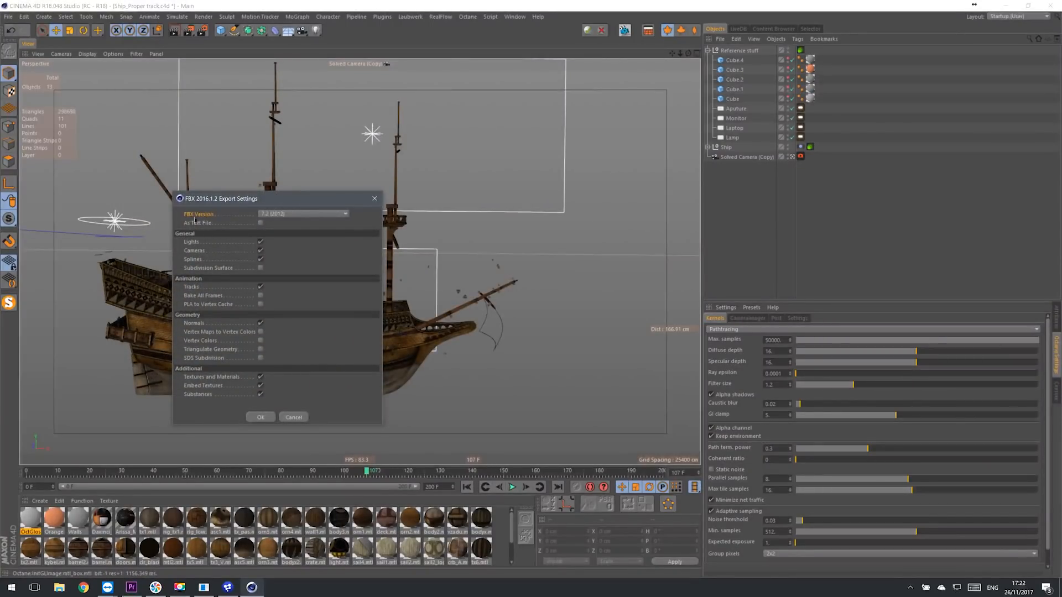
{"action": "left_click", "coordinate": [296, 216]}
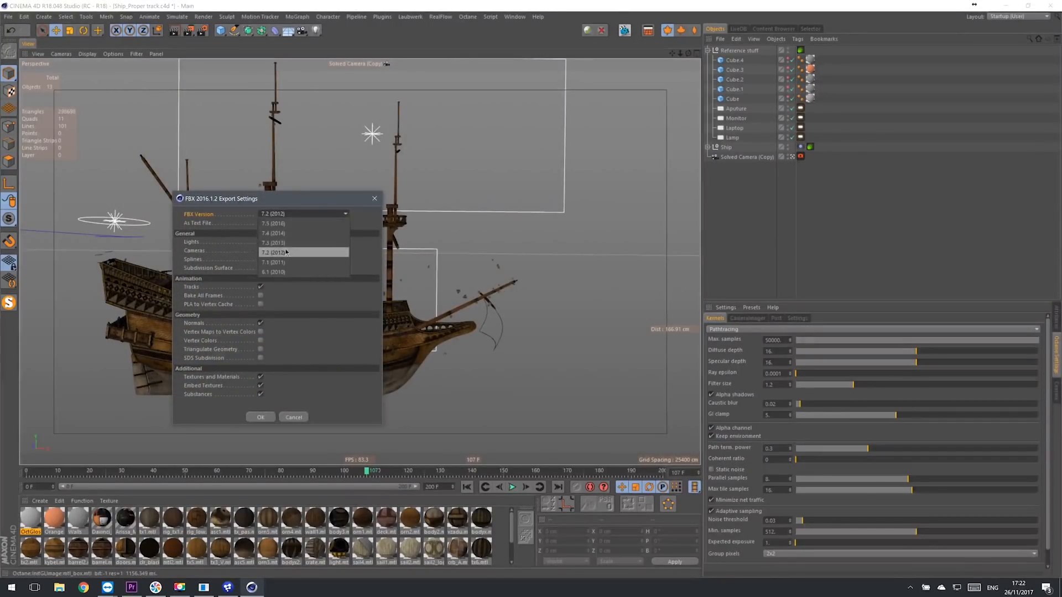
{"action": "left_click", "coordinate": [282, 251]}
{"action": "left_click", "coordinate": [261, 417]}
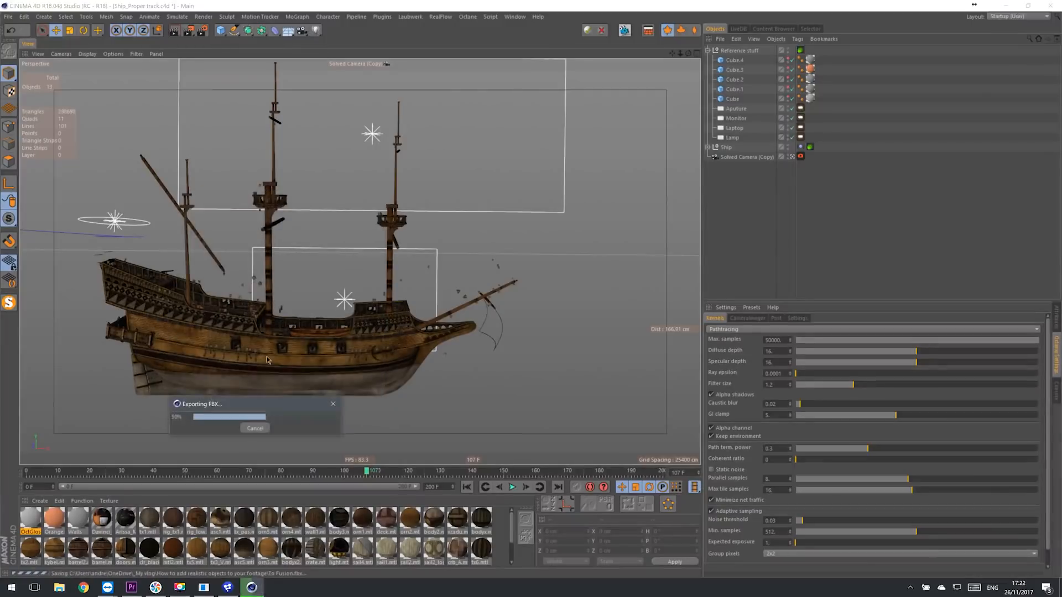
Step: Switch to Fusion and import the To Fusion FBX scene, merging it into the existing composition
{"action": "left_click", "coordinate": [228, 588]}
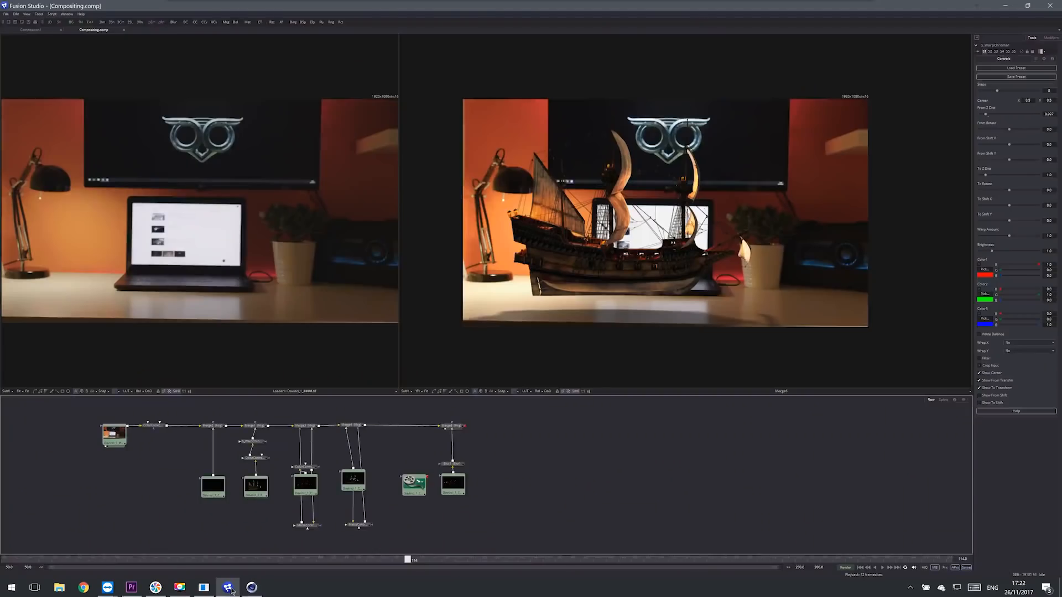
{"action": "left_click", "coordinate": [6, 14]}
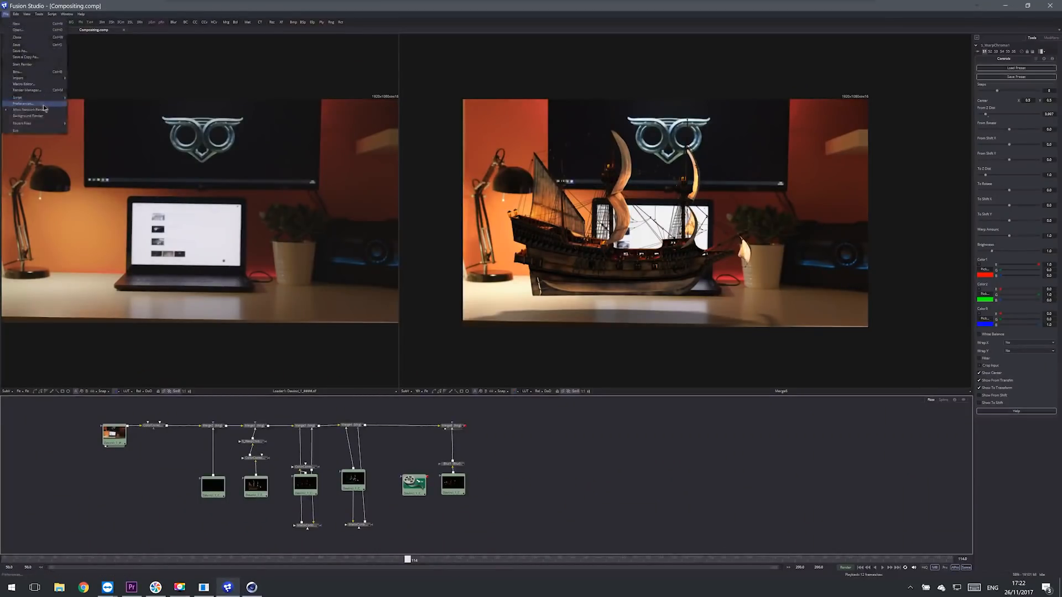
{"action": "mouse_move", "coordinate": [68, 81]}
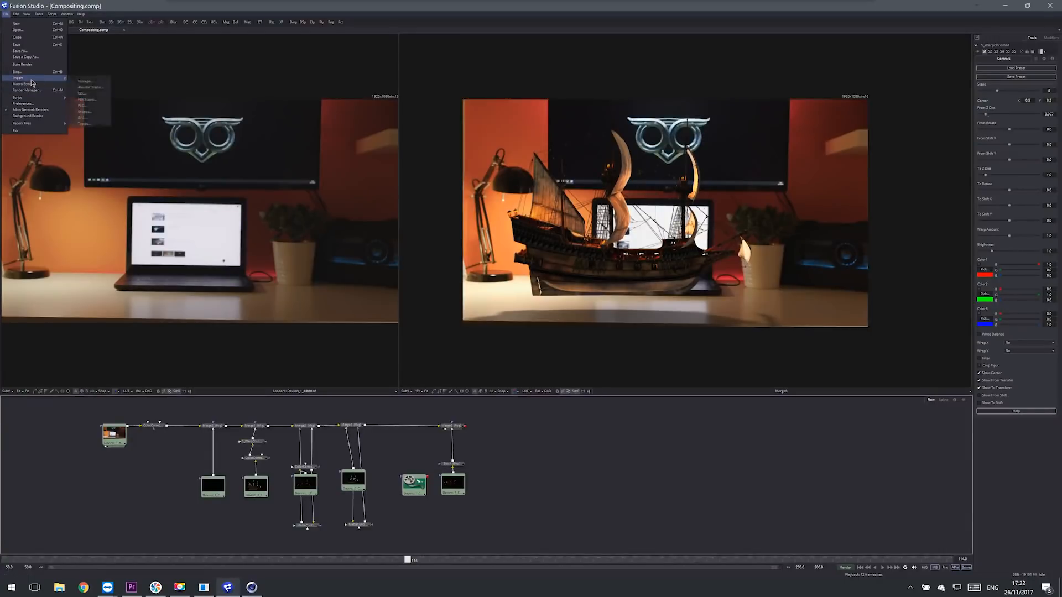
{"action": "left_click", "coordinate": [87, 99]}
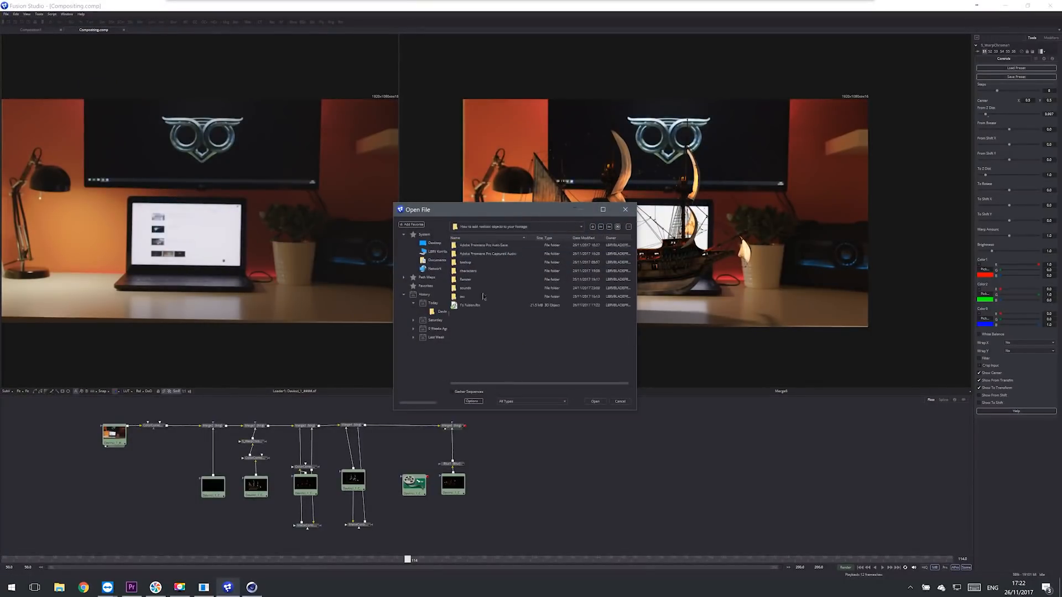
{"action": "left_click", "coordinate": [462, 307]}
{"action": "double_click", "coordinate": [463, 307]}
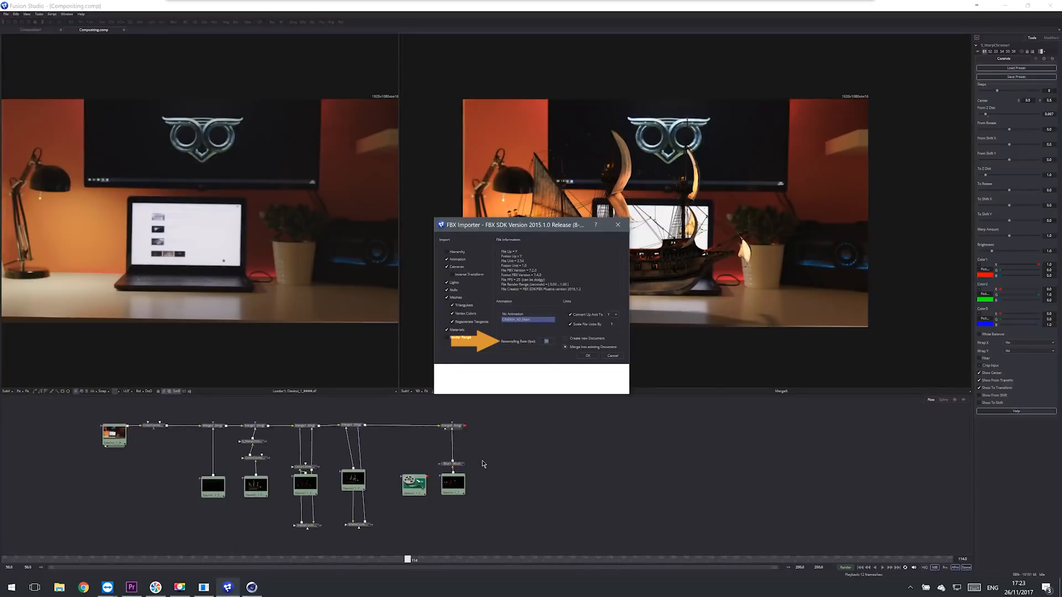
{"action": "left_click", "coordinate": [588, 356]}
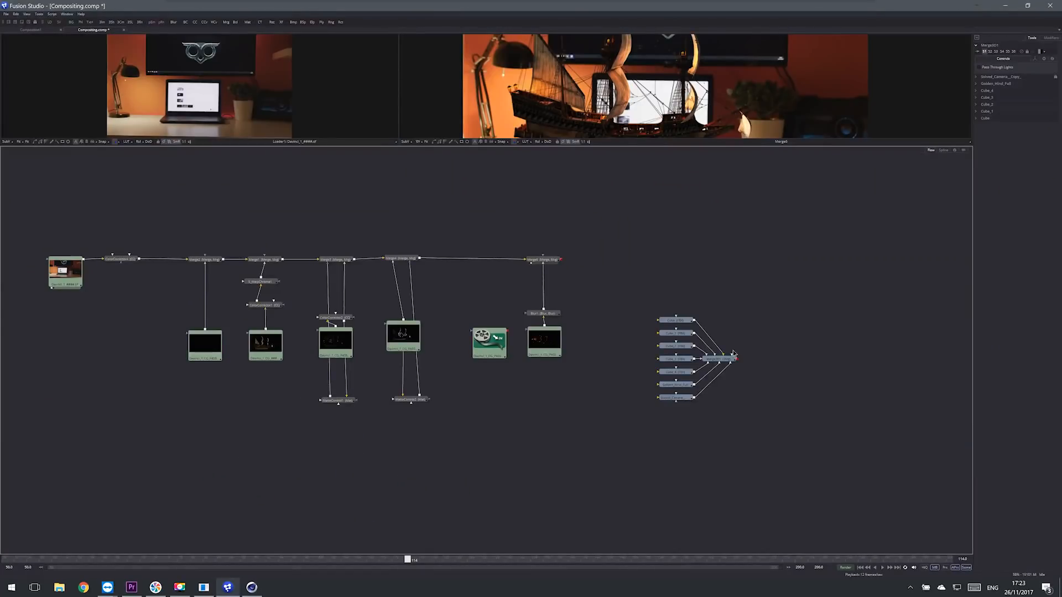
Step: Move the 3D merge node away from the imported scene nodes and check what each imported node contains
{"action": "left_click_drag", "start_coordinate": [734, 354], "coordinate": [770, 355]}
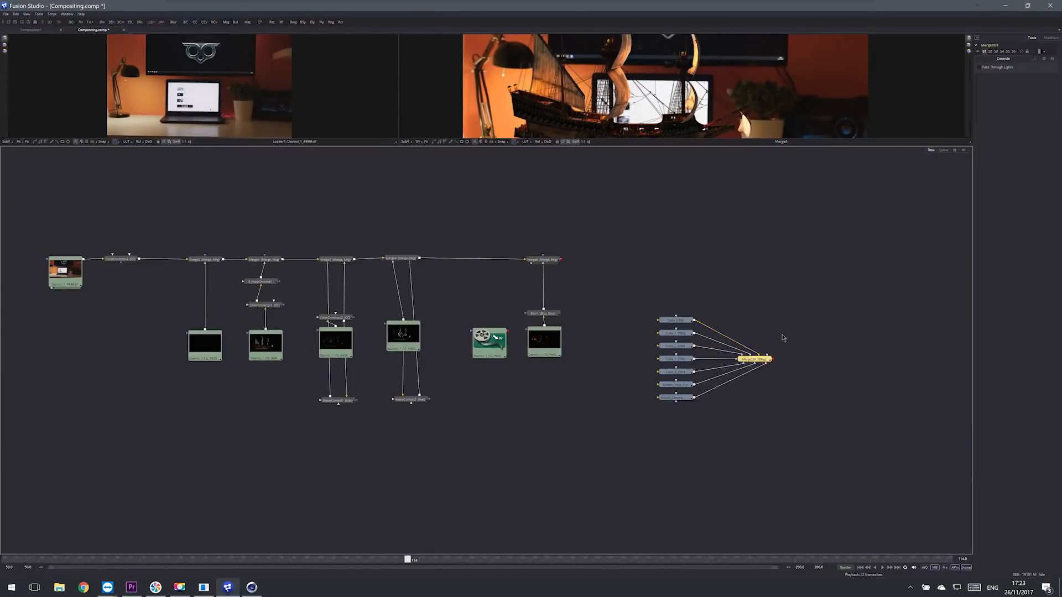
{"action": "left_click", "coordinate": [687, 322]}
{"action": "left_click", "coordinate": [685, 334]}
{"action": "left_click", "coordinate": [685, 347]}
{"action": "left_click", "coordinate": [684, 360]}
{"action": "left_click", "coordinate": [682, 383]}
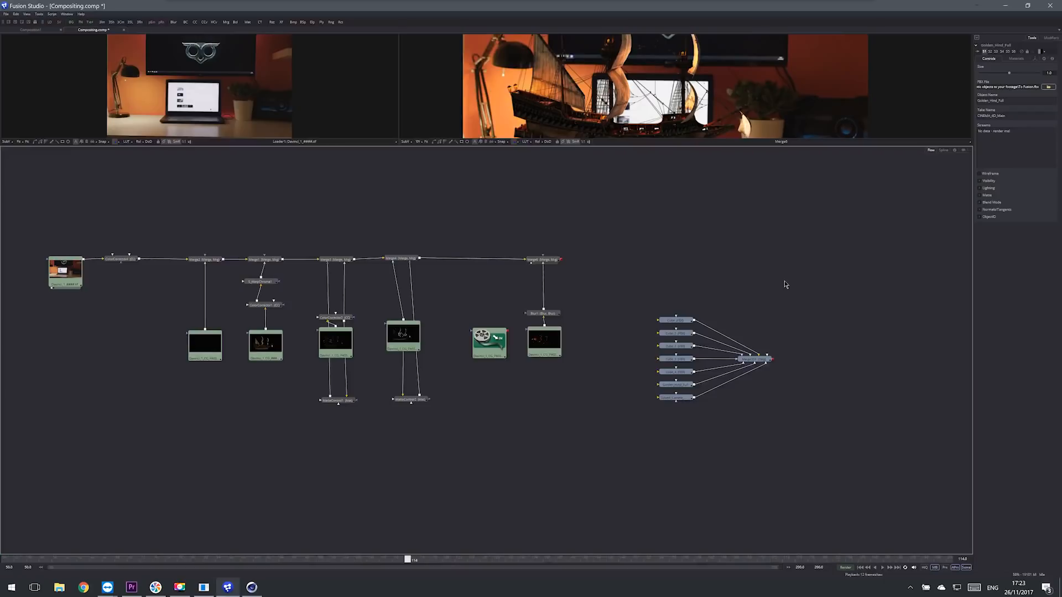
Step: Add a Renderer 3D node near the imported scene's 3D merge
{"action": "key", "text": "ctrl+space"}
{"action": "type", "text": "3d re"}
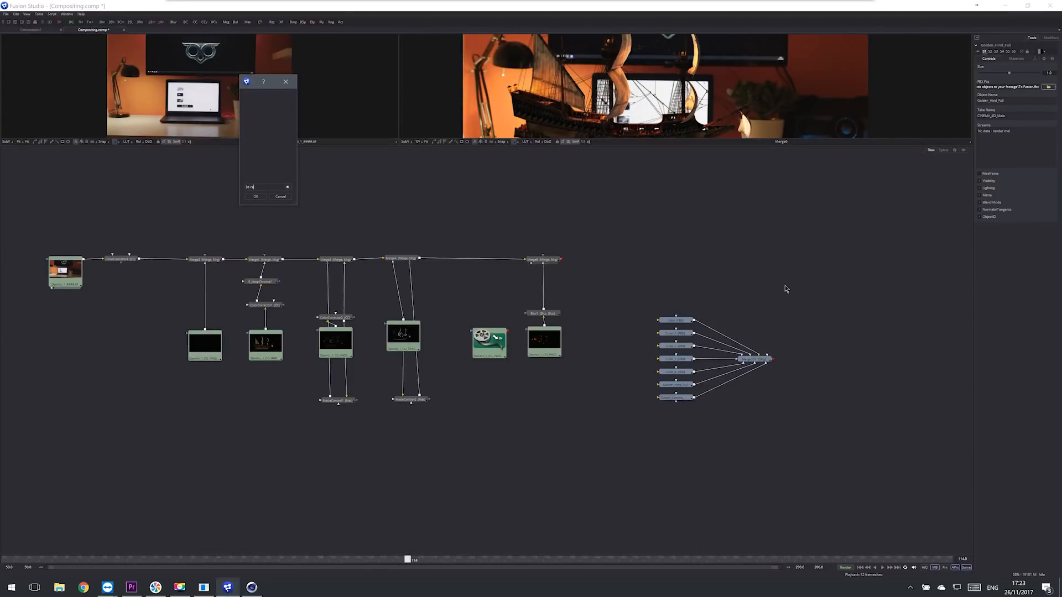
{"action": "type", "text": "nder"}
{"action": "key", "text": "Return"}
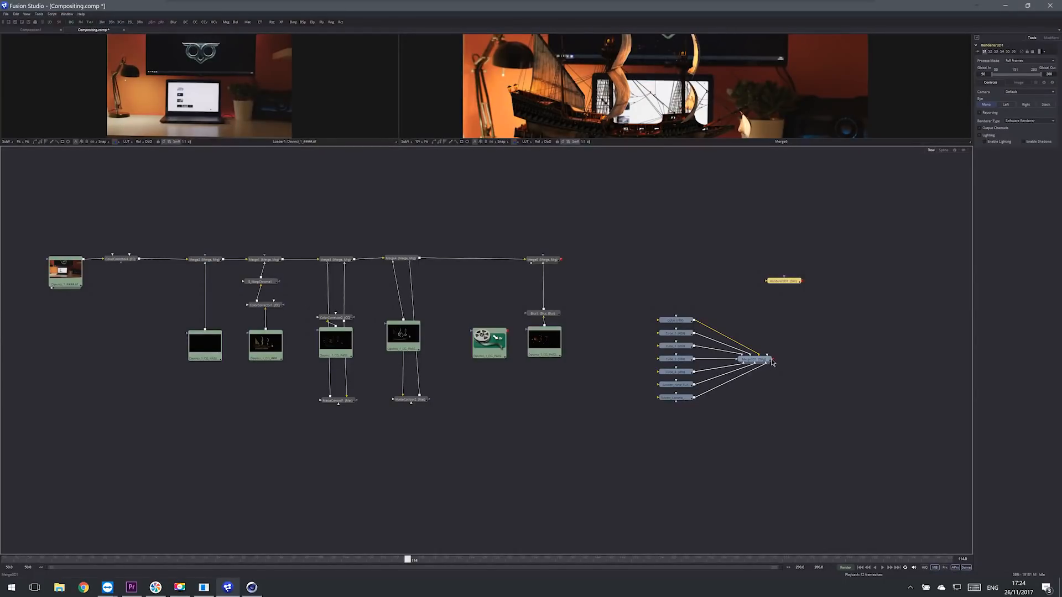
Step: Connect the imported scene's 3D merge to the Renderer 3D node, enlarge the viewer area and show the render in the second viewer
{"action": "left_click_drag", "start_coordinate": [773, 363], "coordinate": [839, 352]}
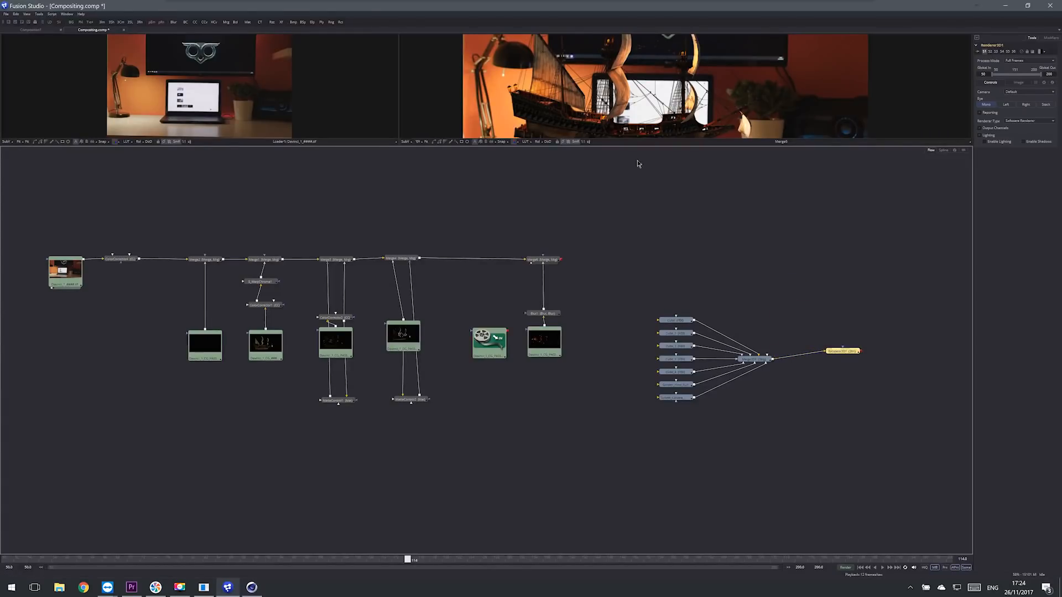
{"action": "left_click_drag", "start_coordinate": [634, 146], "coordinate": [634, 305]}
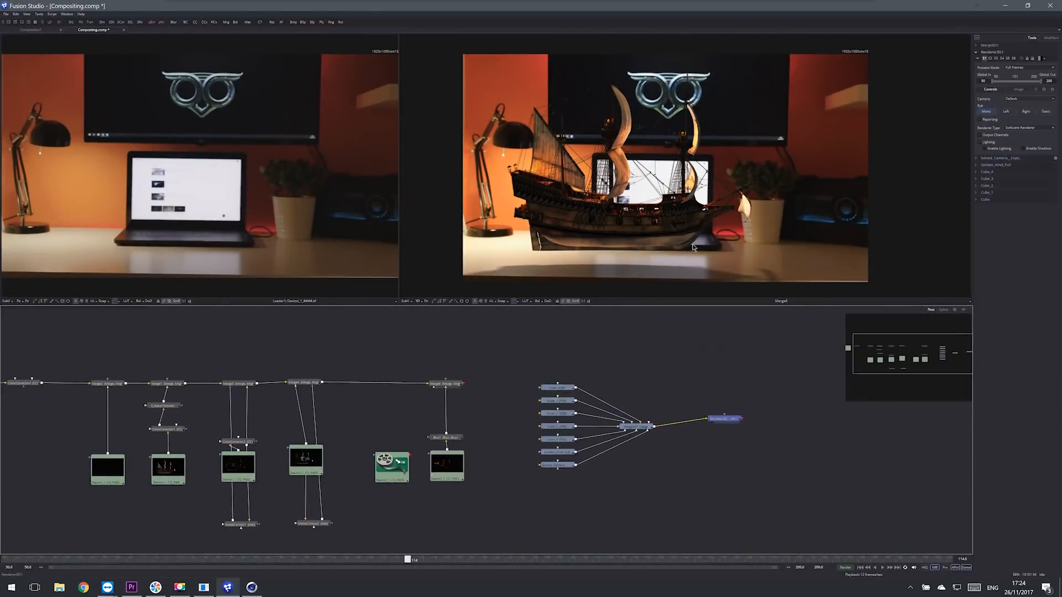
{"action": "key", "text": "2"}
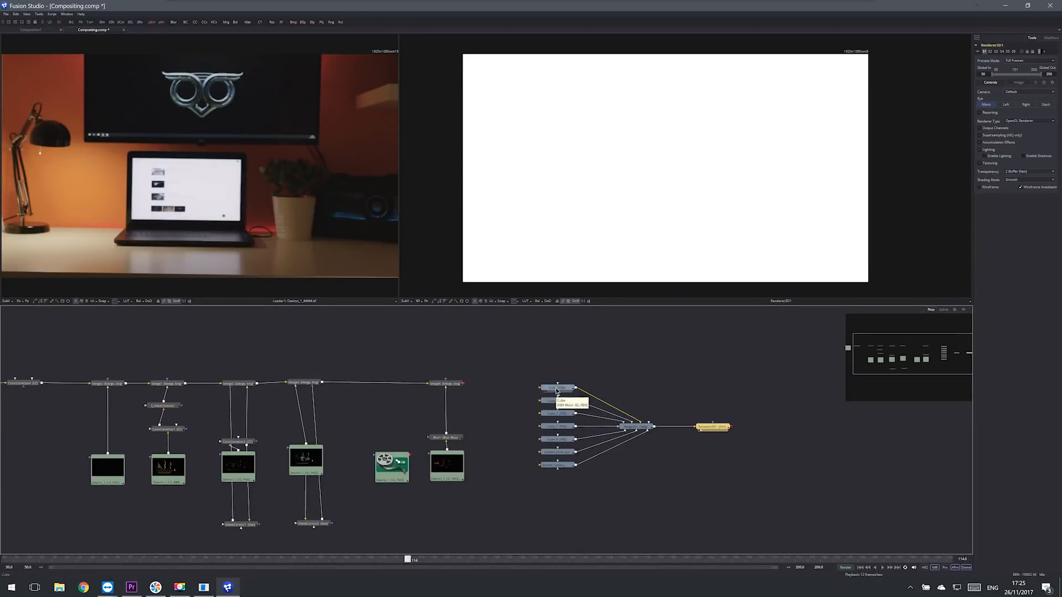
Step: Check the settings of the first cube node and the solved camera node in the imported scene
{"action": "left_click", "coordinate": [557, 388]}
{"action": "left_click_drag", "start_coordinate": [556, 392], "coordinate": [558, 386]}
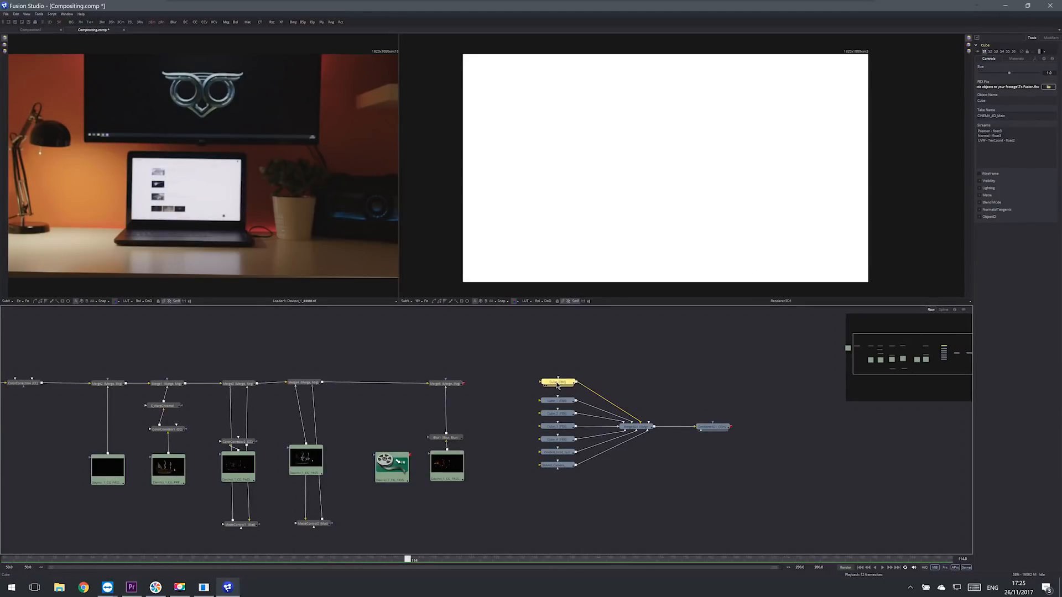
{"action": "left_click", "coordinate": [552, 365]}
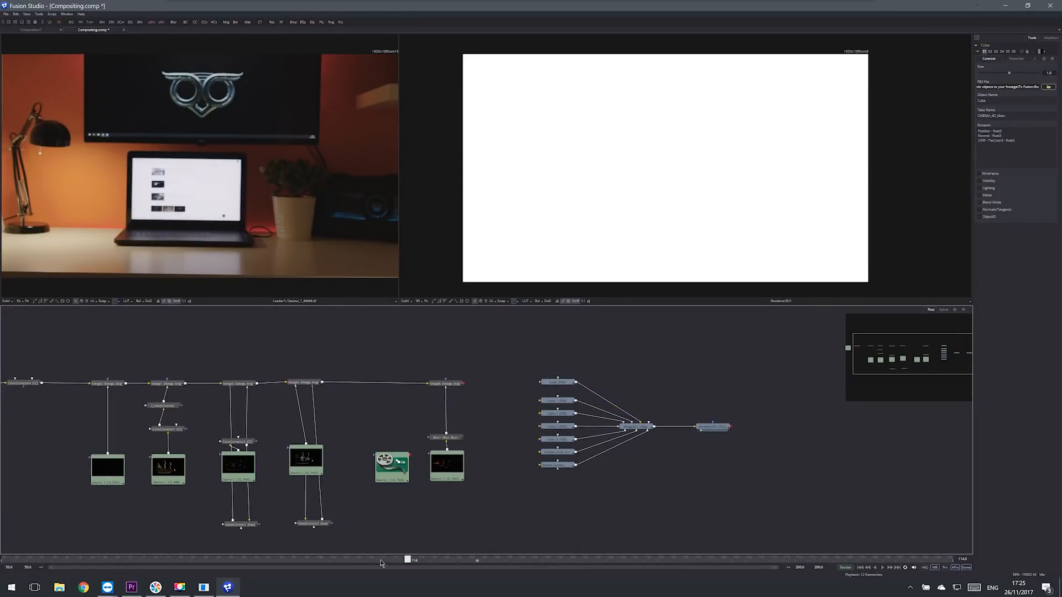
{"action": "left_click_drag", "start_coordinate": [563, 471], "coordinate": [563, 476]}
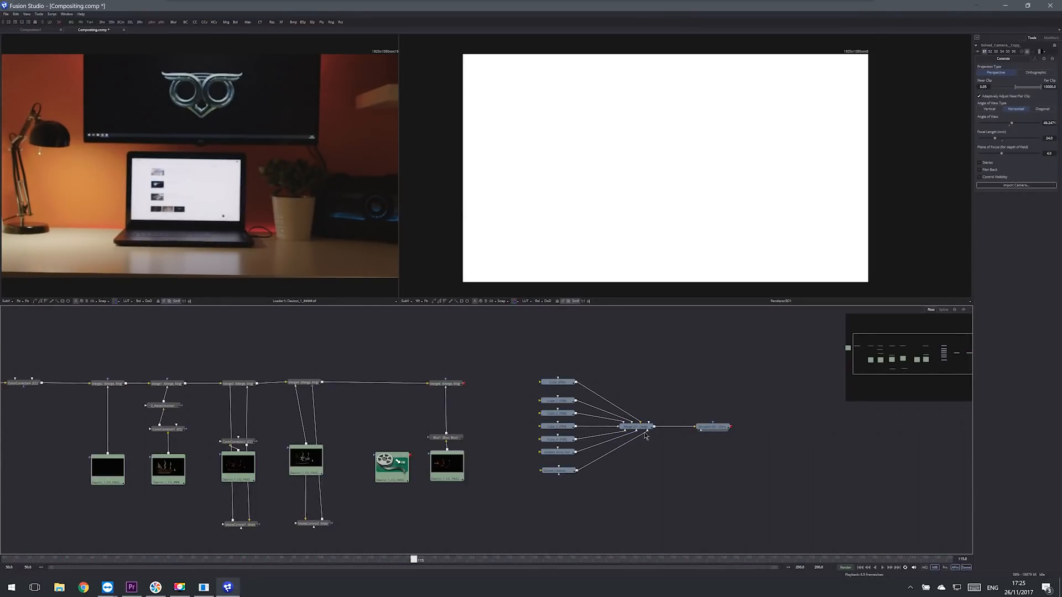
Step: Disconnect the cubes from the 3D merge, keeping only the ship and the solved camera connected to it
{"action": "left_click", "coordinate": [624, 414]}
{"action": "left_click", "coordinate": [616, 417]}
{"action": "left_click", "coordinate": [612, 421]}
{"action": "left_click", "coordinate": [611, 429]}
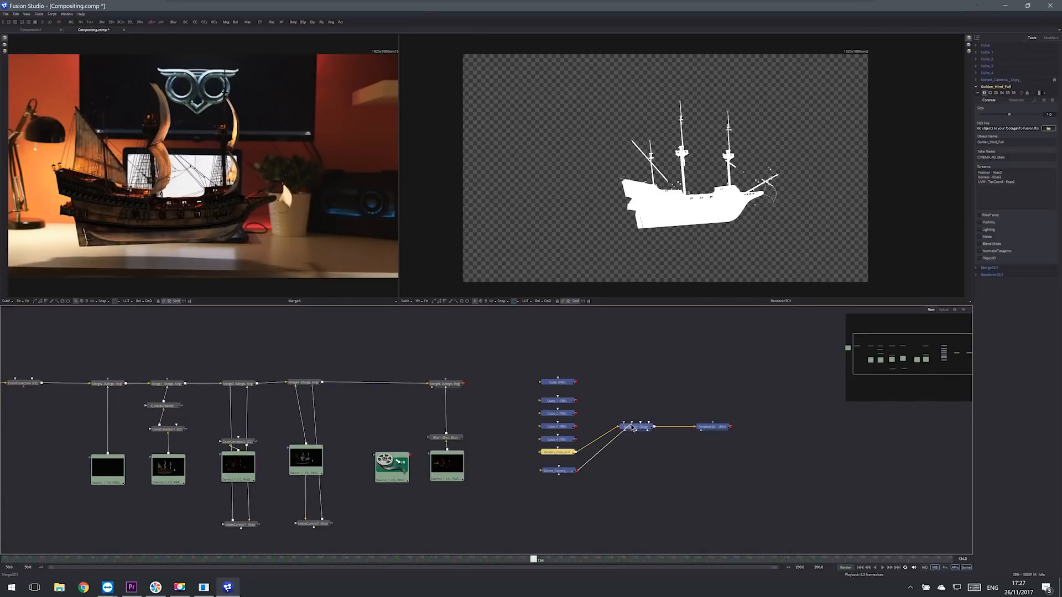
{"action": "left_click_drag", "start_coordinate": [577, 471], "coordinate": [631, 427]}
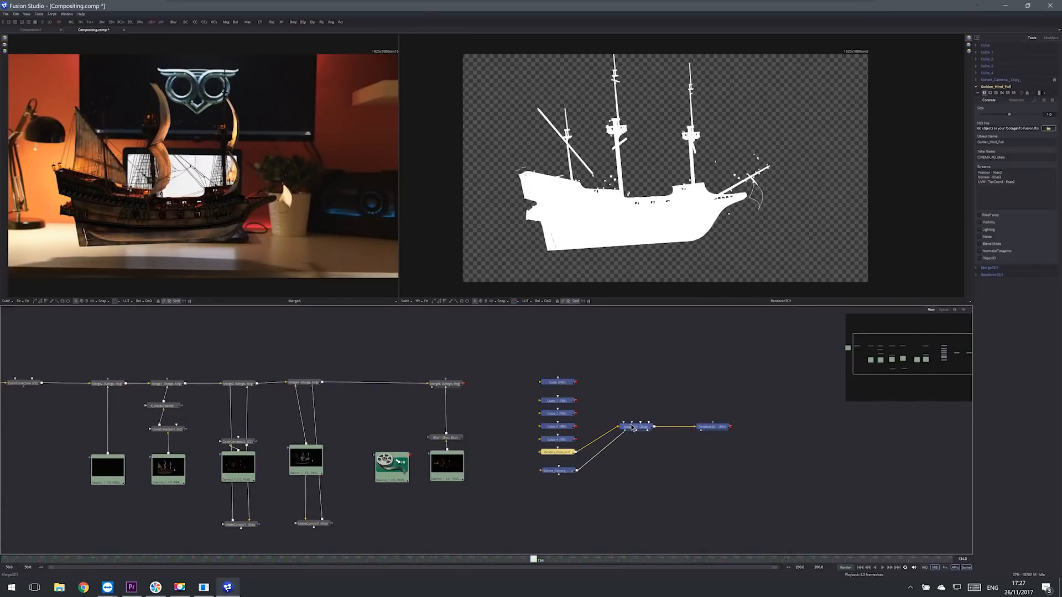
Step: Fit the ship render in its viewer and enlarge both viewers, giving them equal widths
{"action": "left_click", "coordinate": [652, 364]}
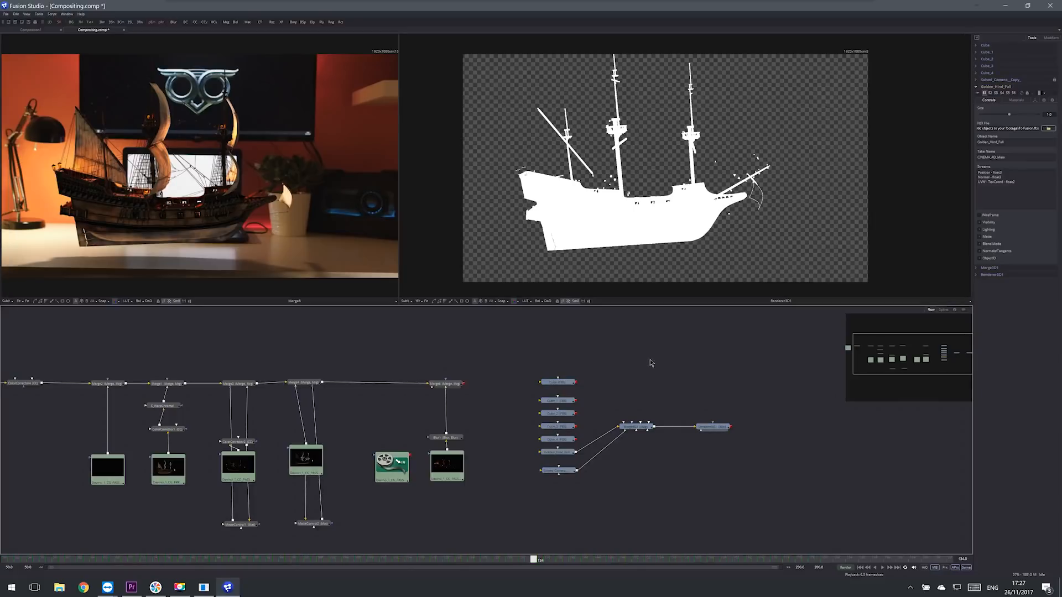
{"action": "left_click", "coordinate": [427, 301]}
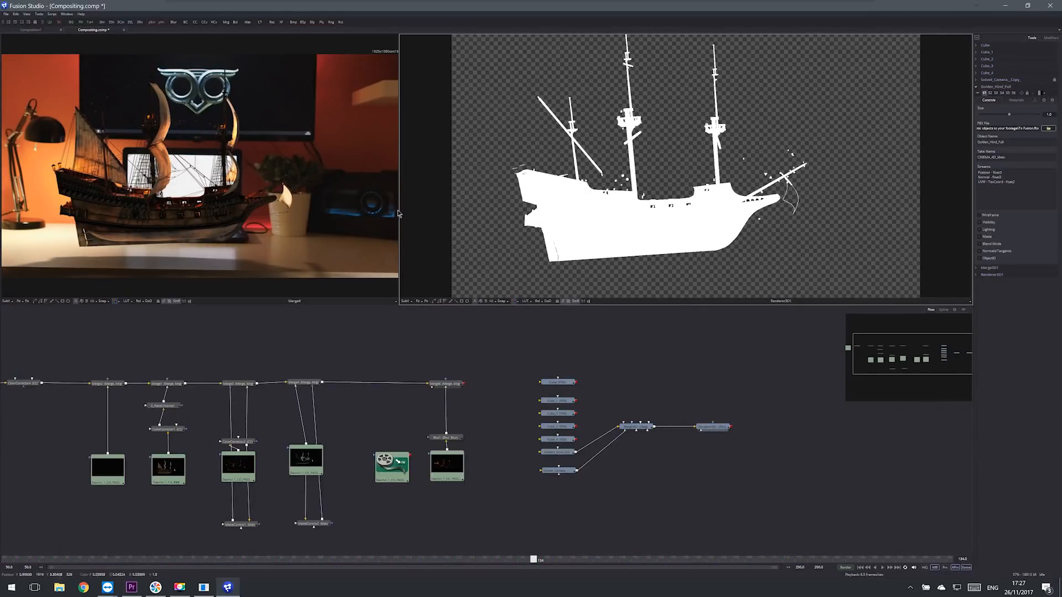
{"action": "left_click_drag", "start_coordinate": [40, 306], "coordinate": [40, 334]}
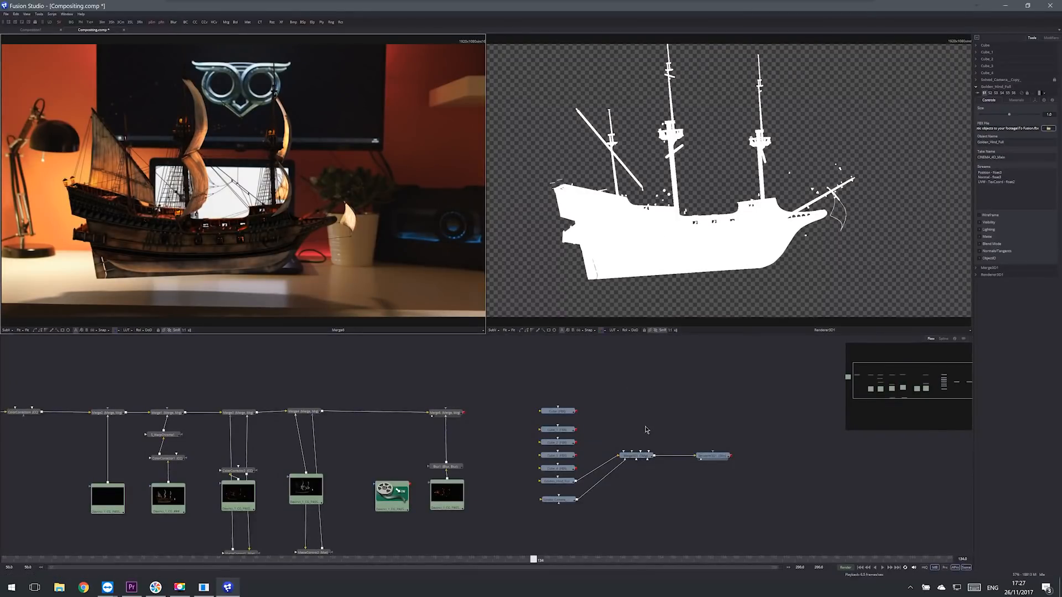
Step: Connect the cubes to the 3D merge one at a time to identify the tabletop surface, moving the unneeded ones aside
{"action": "left_click", "coordinate": [642, 456]}
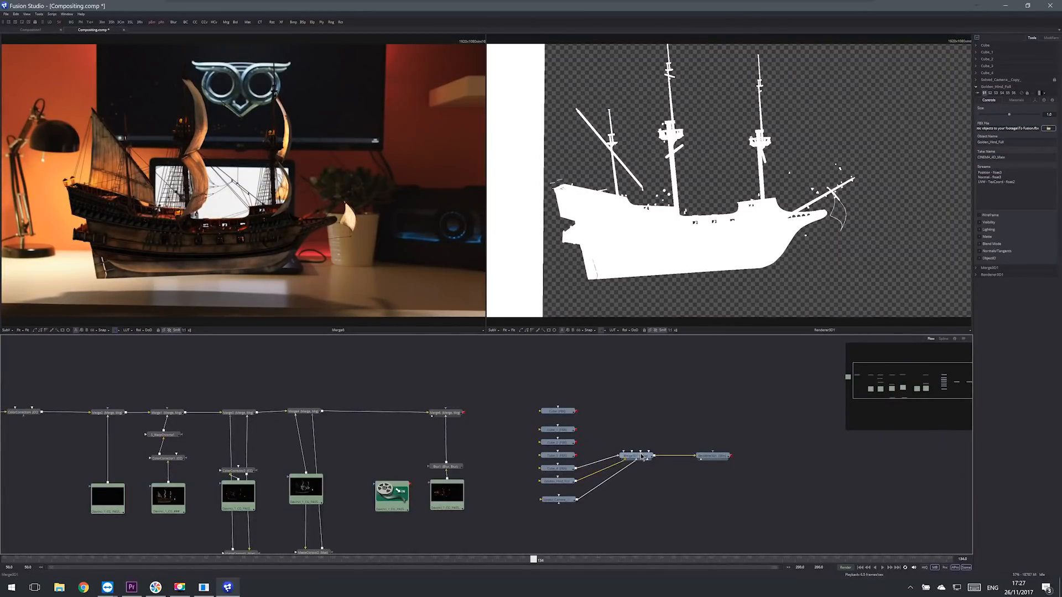
{"action": "left_click", "coordinate": [558, 468]}
{"action": "left_click_drag", "start_coordinate": [558, 468], "coordinate": [561, 373]}
{"action": "left_click", "coordinate": [573, 457]}
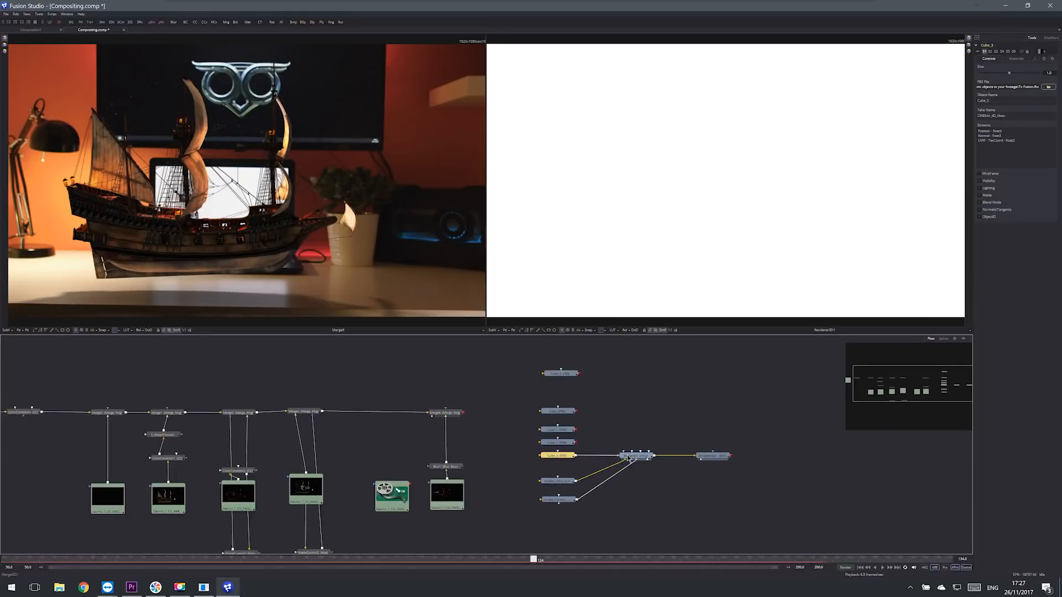
{"action": "left_click_drag", "start_coordinate": [573, 457], "coordinate": [627, 456]}
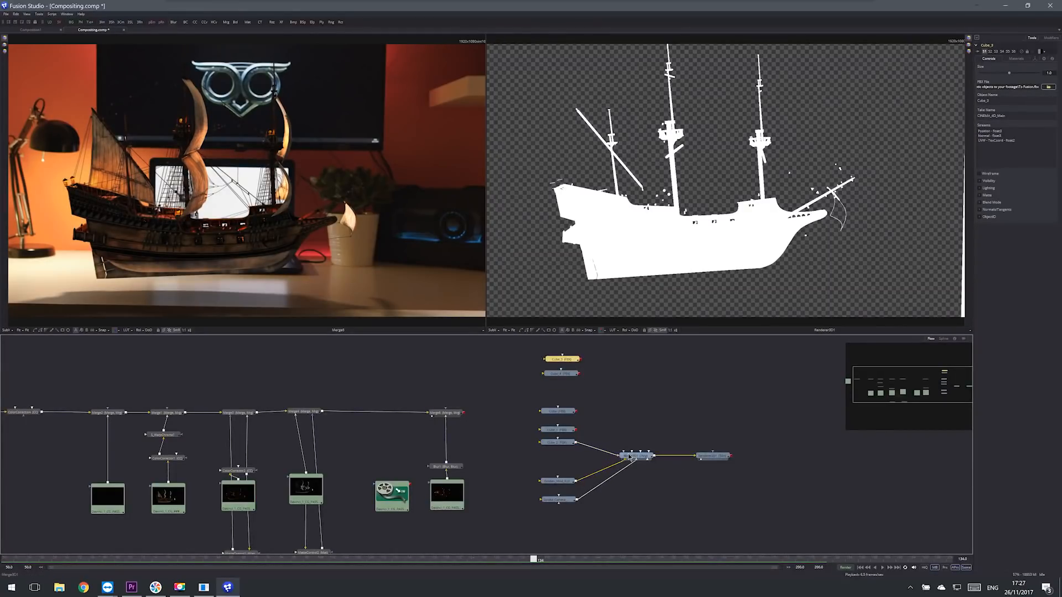
{"action": "left_click", "coordinate": [611, 454]}
{"action": "left_click_drag", "start_coordinate": [563, 443], "coordinate": [628, 456]}
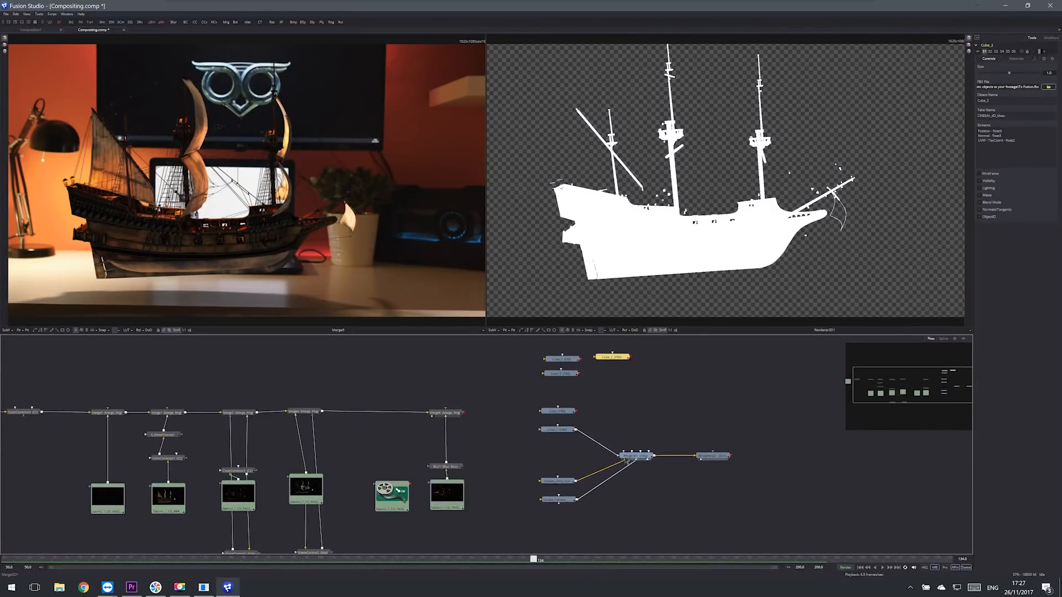
{"action": "left_click", "coordinate": [611, 447]}
Step: Connect the tabletop cube to the 3D merge, then delete the four other cubes and regroup the remaining scene nodes
{"action": "left_click_drag", "start_coordinate": [576, 411], "coordinate": [635, 457]}
{"action": "left_click_drag", "start_coordinate": [569, 431], "coordinate": [552, 353]}
{"action": "key", "text": "Delete"}
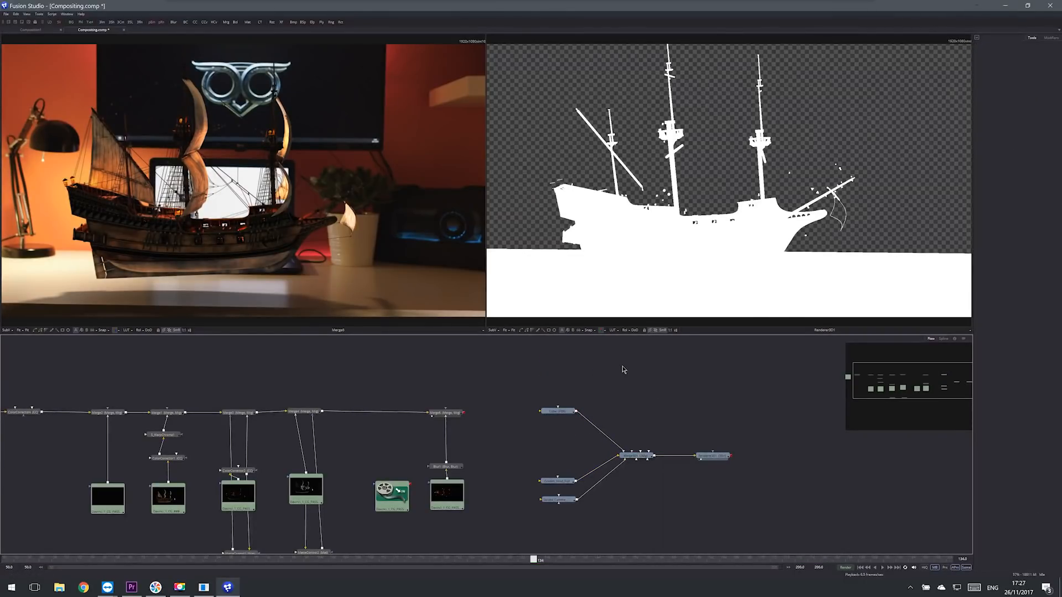
{"action": "left_click_drag", "start_coordinate": [561, 412], "coordinate": [567, 479]}
{"action": "left_click", "coordinate": [578, 431]}
Step: Bring Fog20.mov from the Render folder into the composition below the 3D merge and show it in the first viewer
{"action": "left_click", "coordinate": [59, 588]}
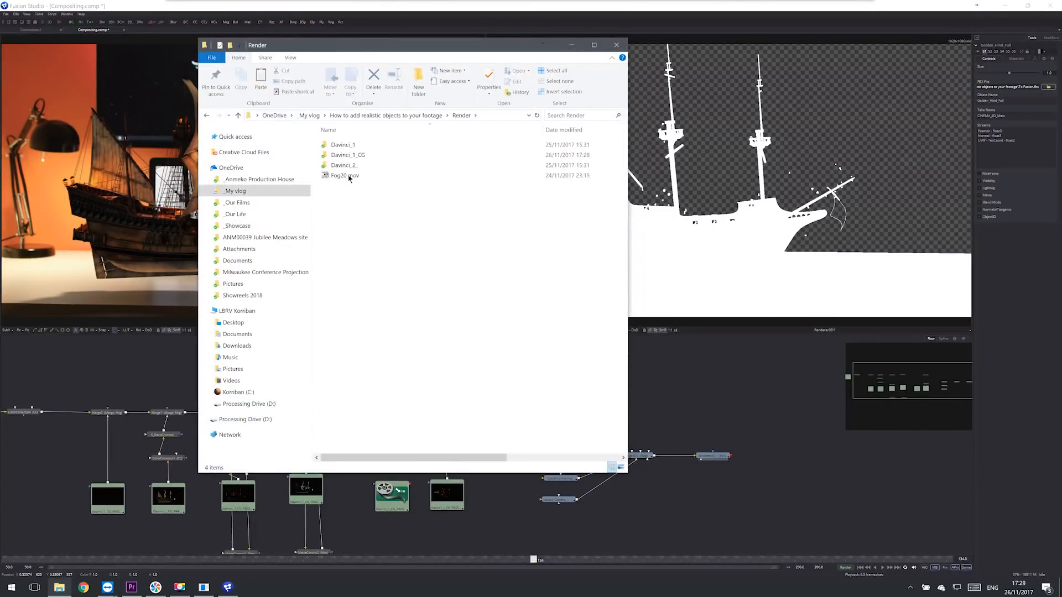
{"action": "left_click_drag", "start_coordinate": [346, 176], "coordinate": [672, 501]}
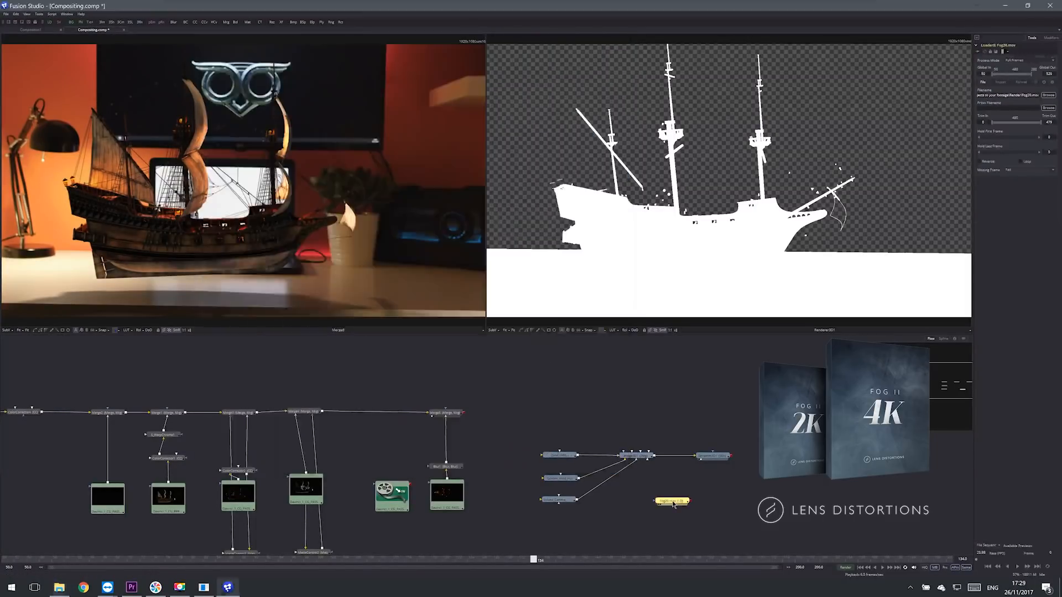
{"action": "key", "text": "1"}
{"action": "left_click_drag", "start_coordinate": [684, 504], "coordinate": [670, 503]}
Step: Add an Image Plane 3D node fed by the fog clip and place it beside the clip
{"action": "key", "text": "ctrl+space"}
{"action": "type", "text": "pla"}
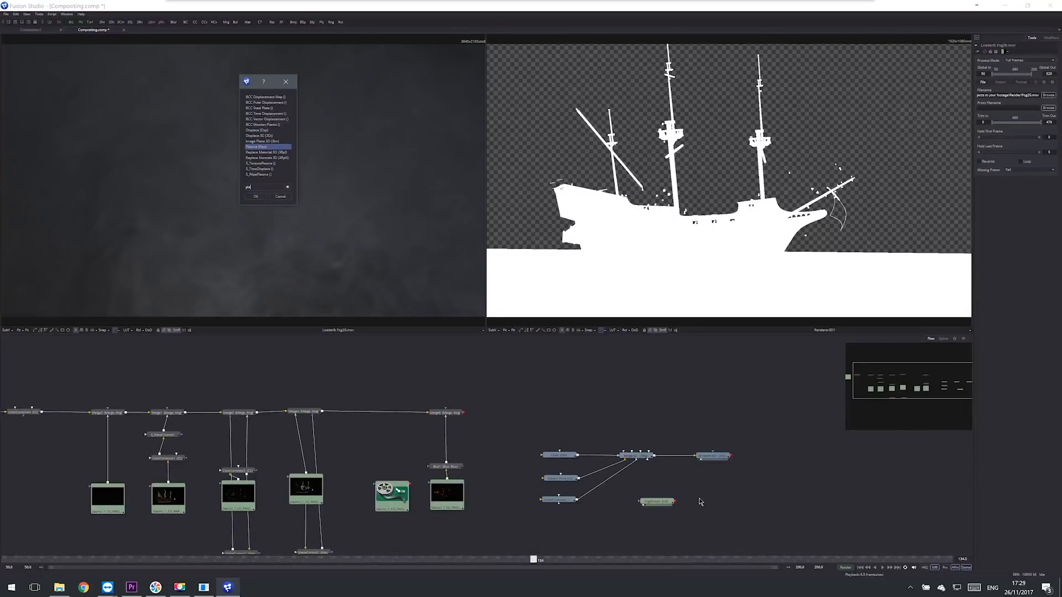
{"action": "type", "text": "ne"}
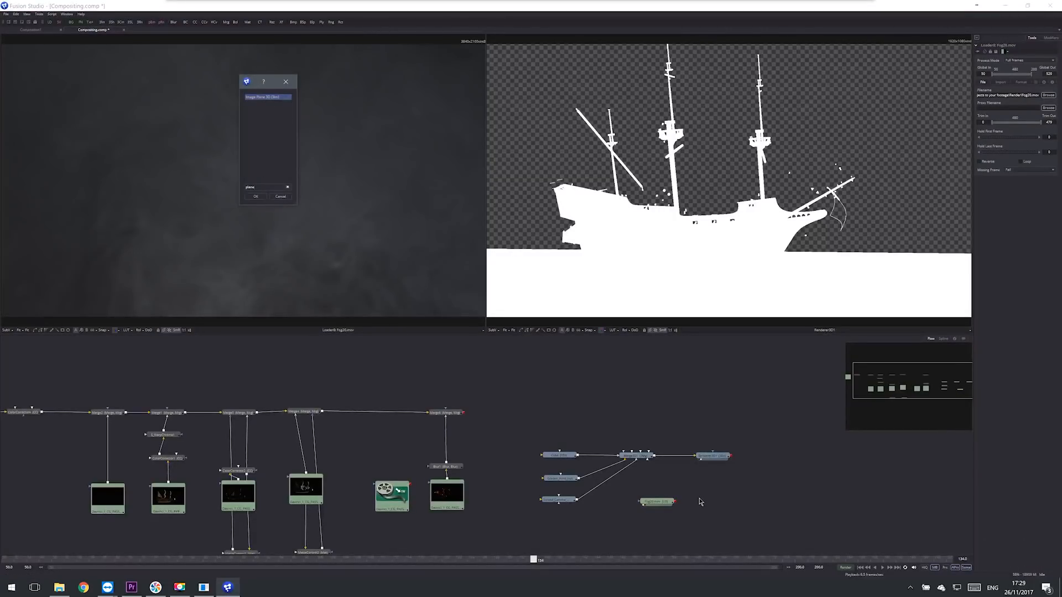
{"action": "key", "text": "Return"}
{"action": "mouse_move", "coordinate": [700, 501]}
{"action": "left_mouse_down"}
{"action": "mouse_move", "coordinate": [716, 497]}
{"action": "mouse_move", "coordinate": [681, 503]}
{"action": "mouse_move", "coordinate": [705, 501]}
{"action": "left_mouse_up"}
{"action": "left_click", "coordinate": [680, 506]}
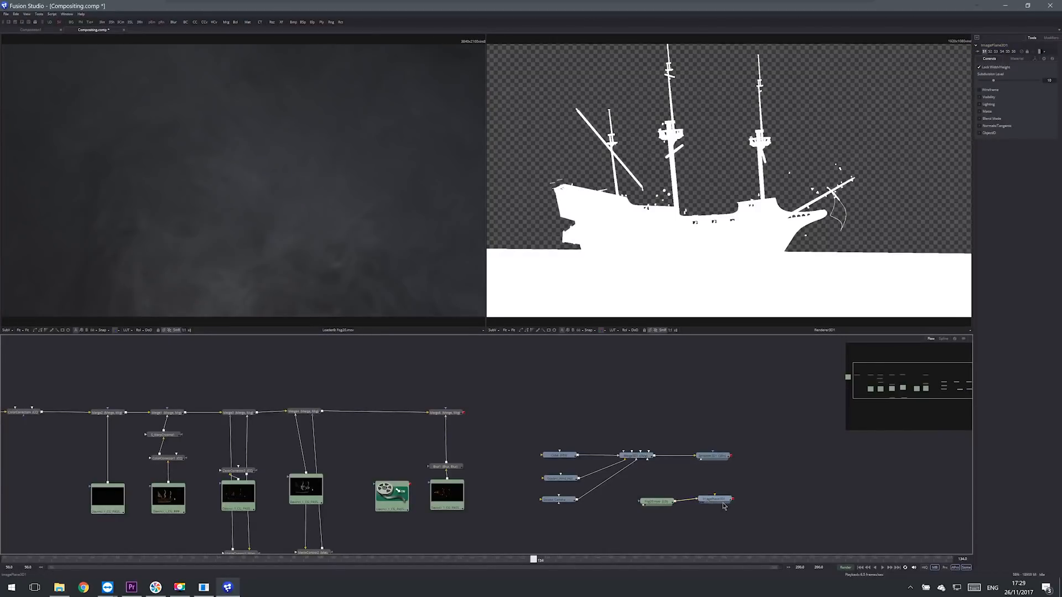
Step: Show the fog image plane in the first viewer and inspect it at a closer distance
{"action": "left_click", "coordinate": [722, 503]}
{"action": "key", "text": "1"}
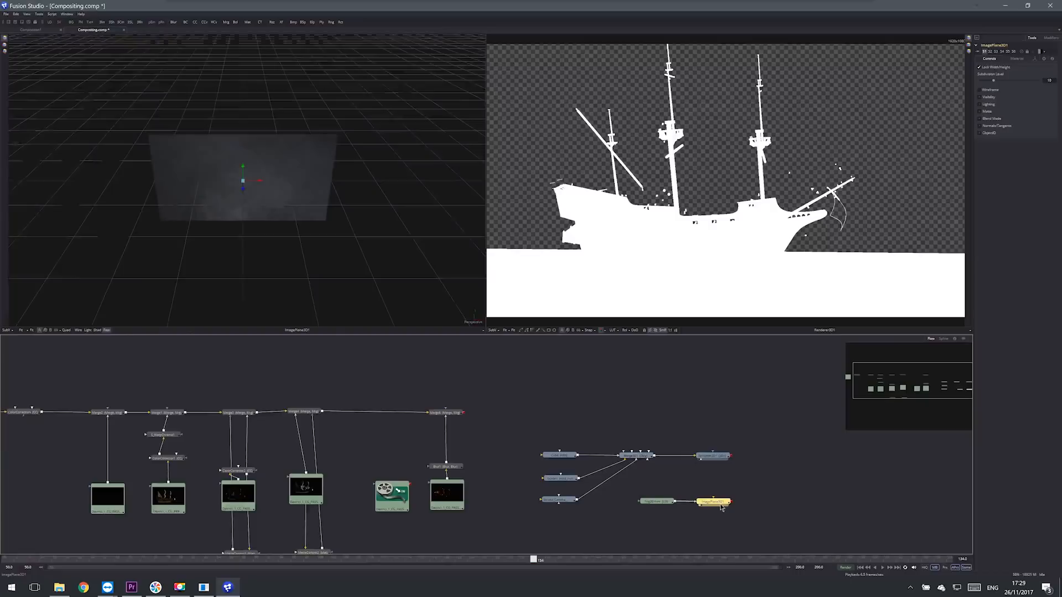
{"action": "scroll", "coordinate": [220, 185], "scroll_direction": "up", "scroll_amount": 5}
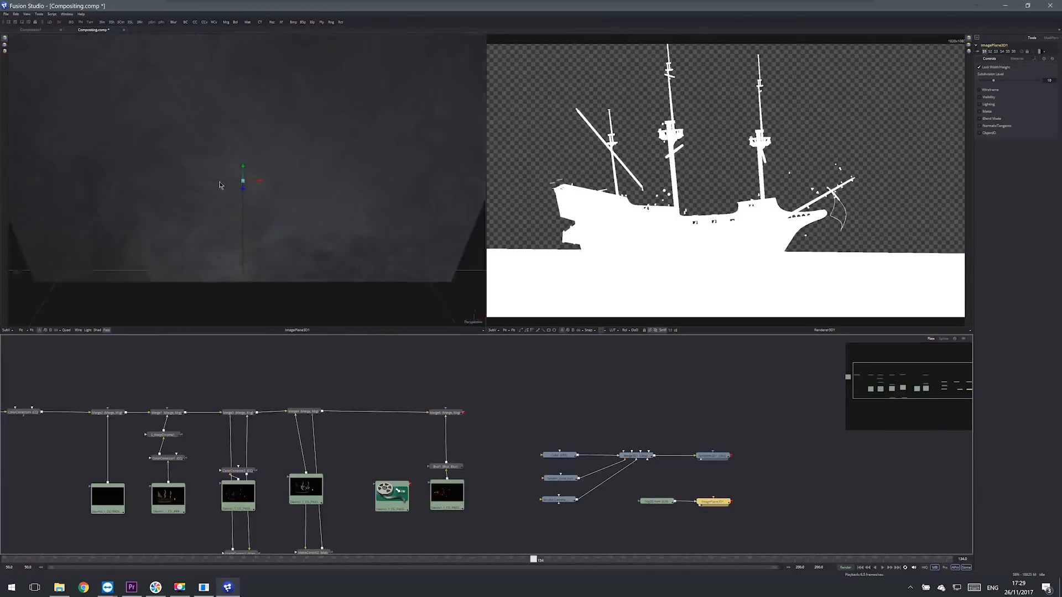
{"action": "scroll", "coordinate": [220, 185], "scroll_direction": "down", "scroll_amount": 5}
{"action": "scroll", "coordinate": [232, 183], "scroll_direction": "up", "scroll_amount": 2}
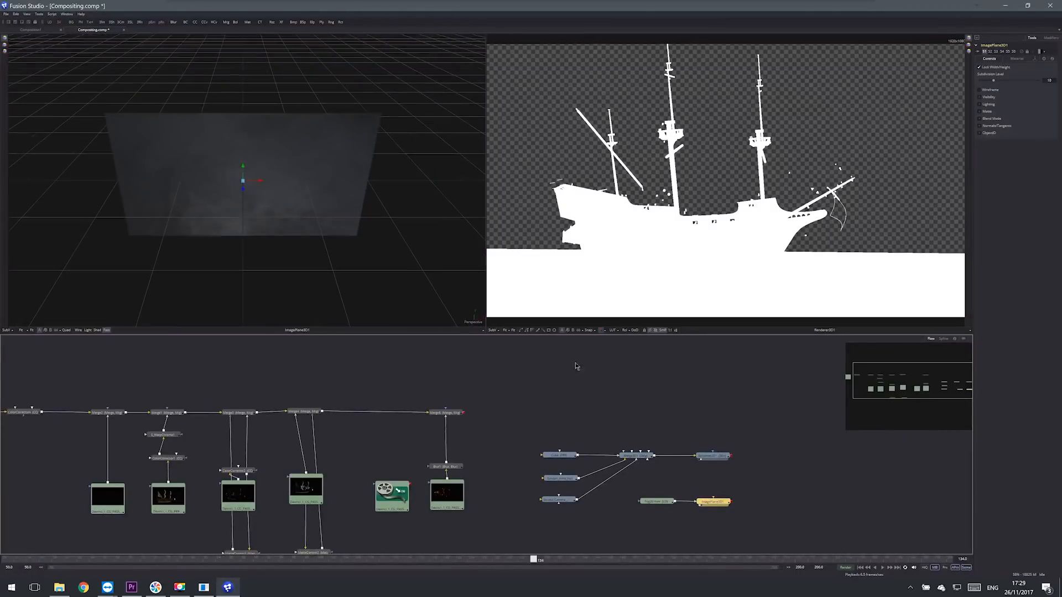
Step: Connect the fog image plane to the 3D merge and show the merged 3D scene in the second viewer
{"action": "left_click_drag", "start_coordinate": [731, 502], "coordinate": [650, 460]}
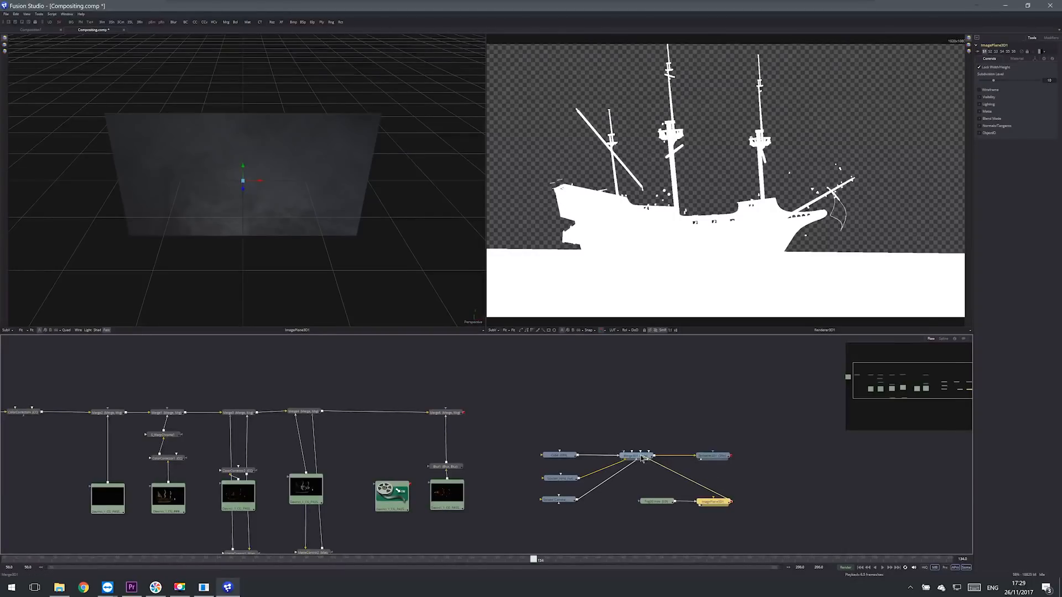
{"action": "left_click", "coordinate": [642, 456]}
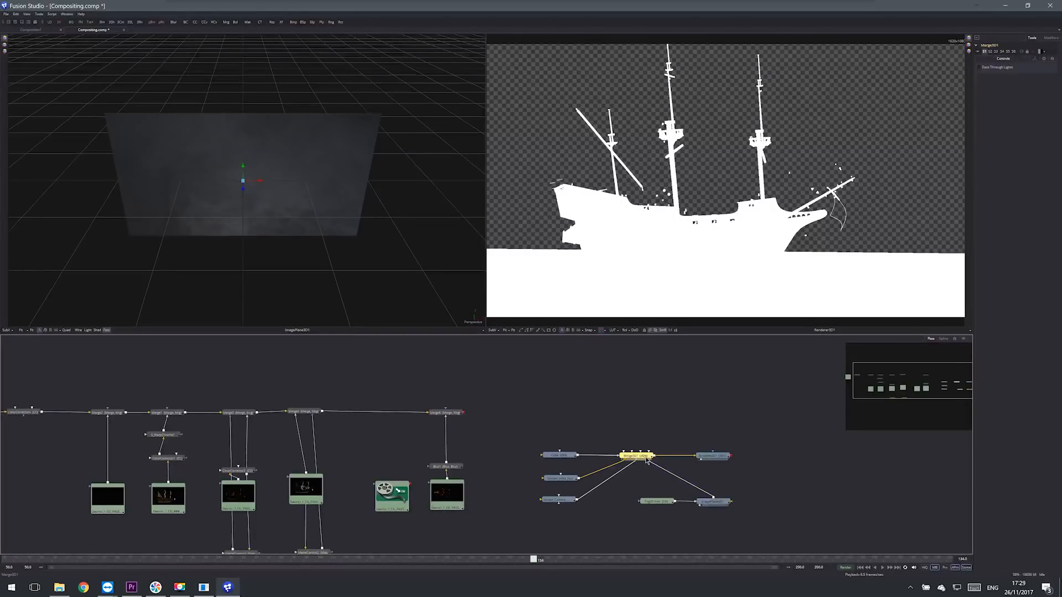
{"action": "key", "text": "2"}
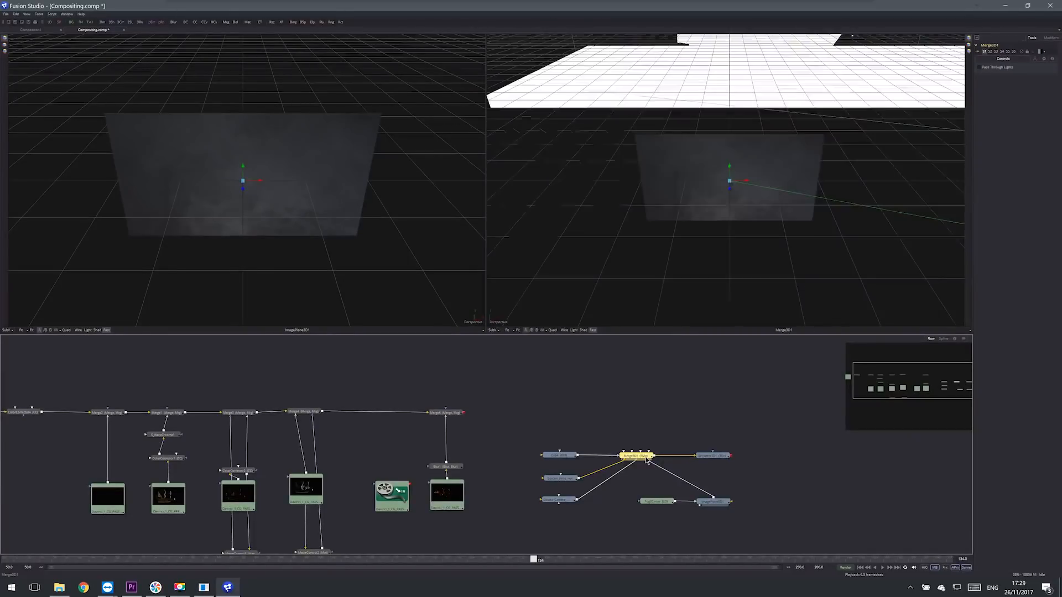
{"action": "scroll", "coordinate": [728, 128], "scroll_direction": "down", "scroll_amount": 2, "text": "ctrl"}
{"action": "left_click_drag", "start_coordinate": [729, 170], "coordinate": [717, 125]}
{"action": "key", "text": "ctrl+z"}
Step: Give the fog image plane the same X, Y and Z translation offsets as the Golden Hind ship and increase its uniform scale
{"action": "left_click", "coordinate": [565, 482]}
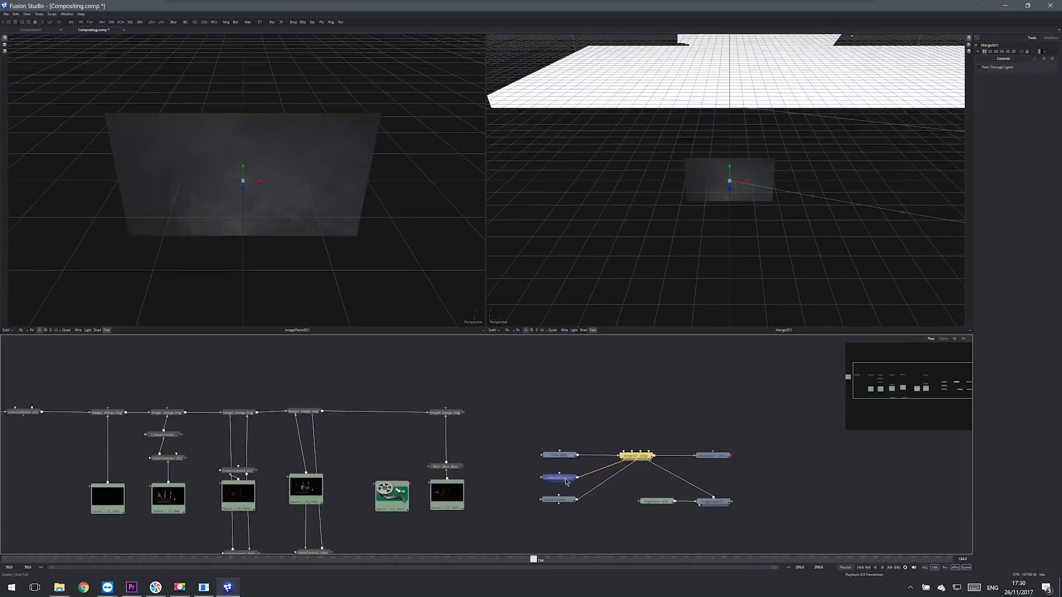
{"action": "left_click", "coordinate": [566, 482]}
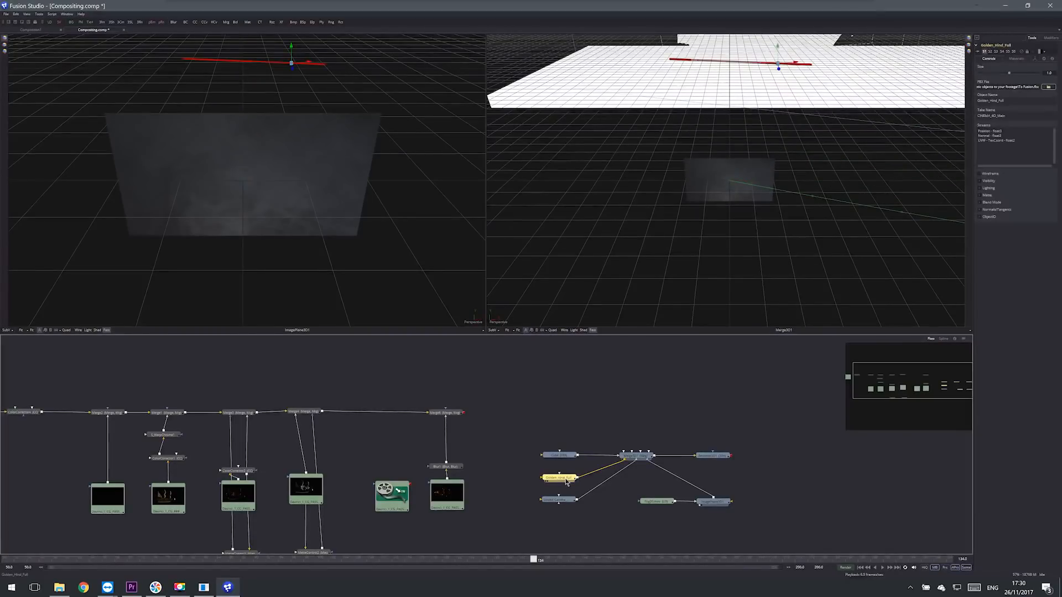
{"action": "left_click", "coordinate": [1036, 59]}
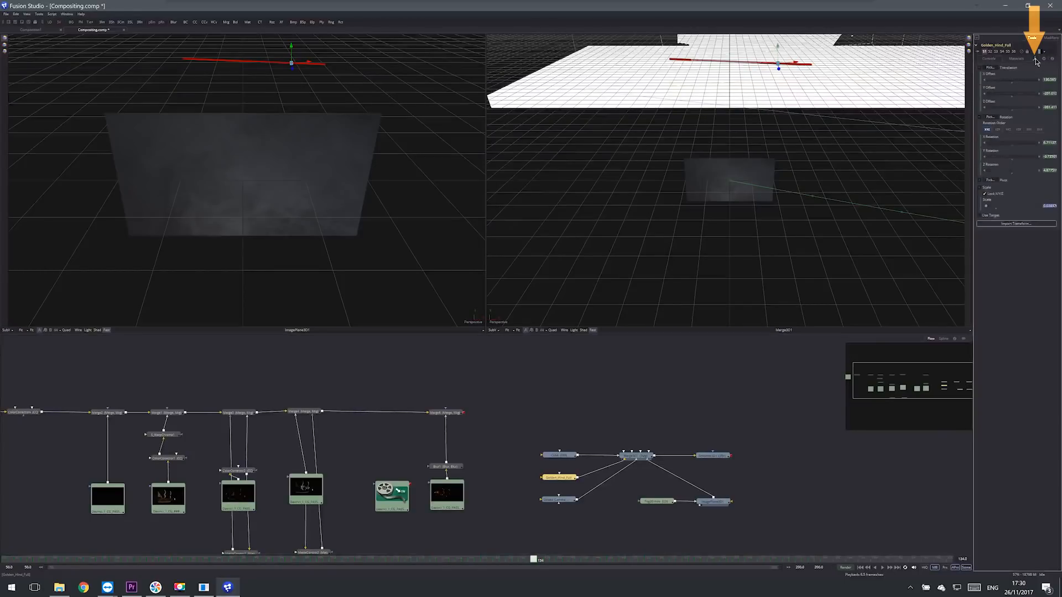
{"action": "left_click", "coordinate": [719, 503]}
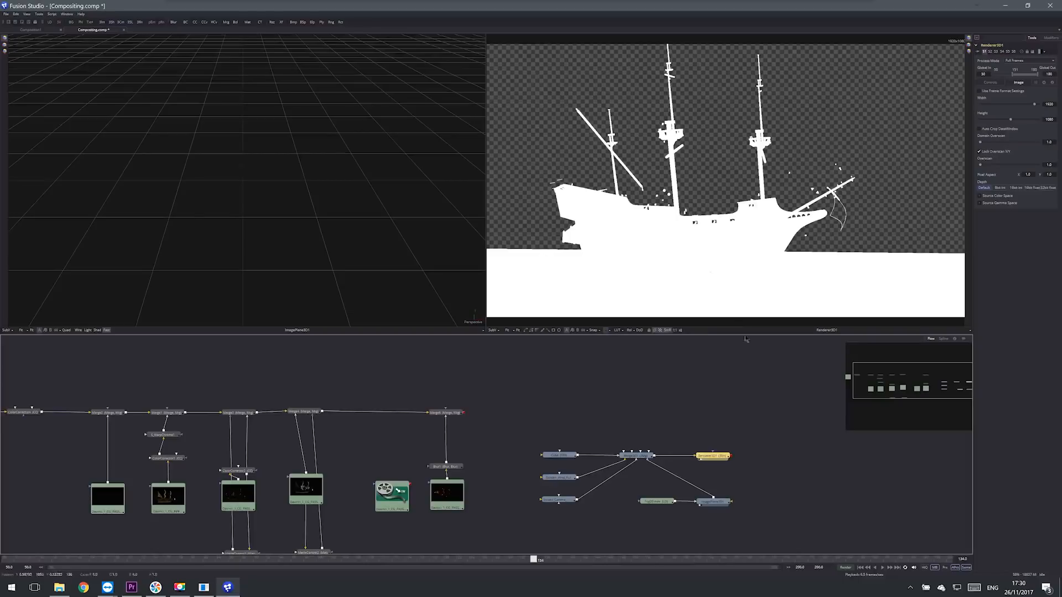
{"action": "left_click", "coordinate": [714, 504]}
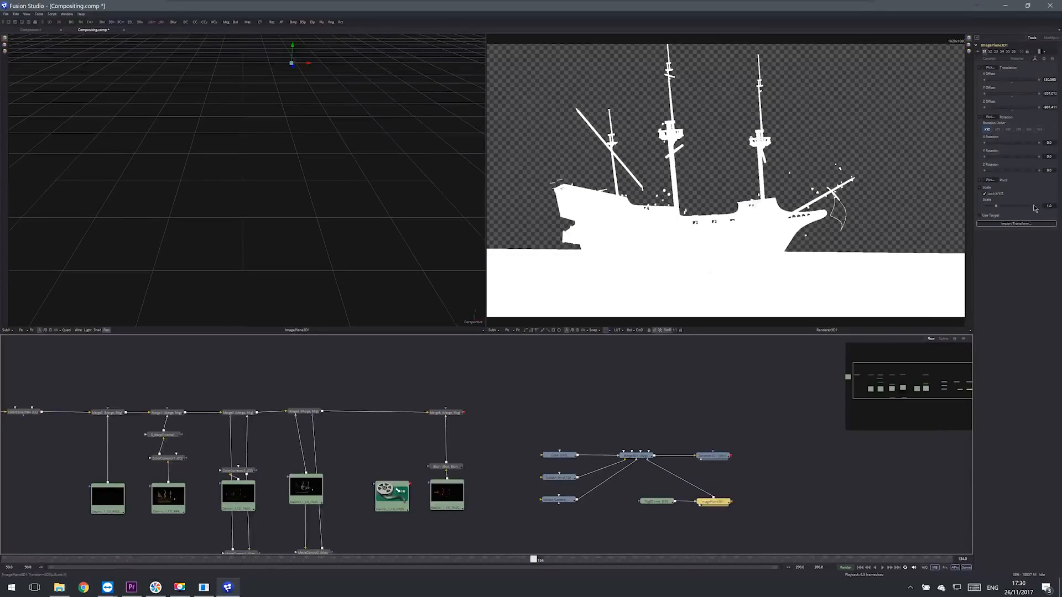
{"action": "left_click_drag", "start_coordinate": [1002, 211], "coordinate": [1035, 211]}
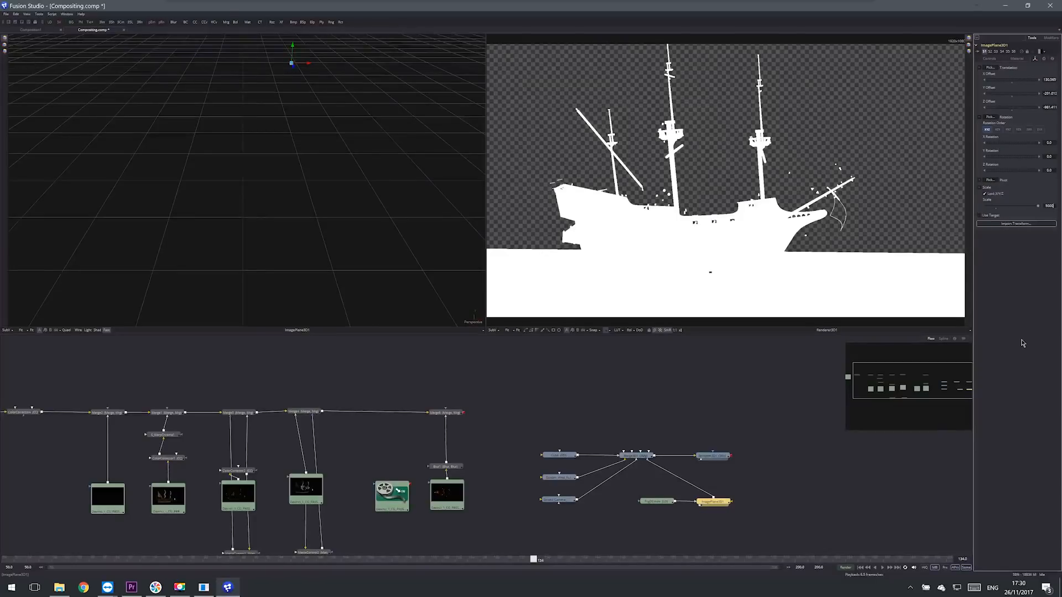
{"action": "key", "text": "Tab"}
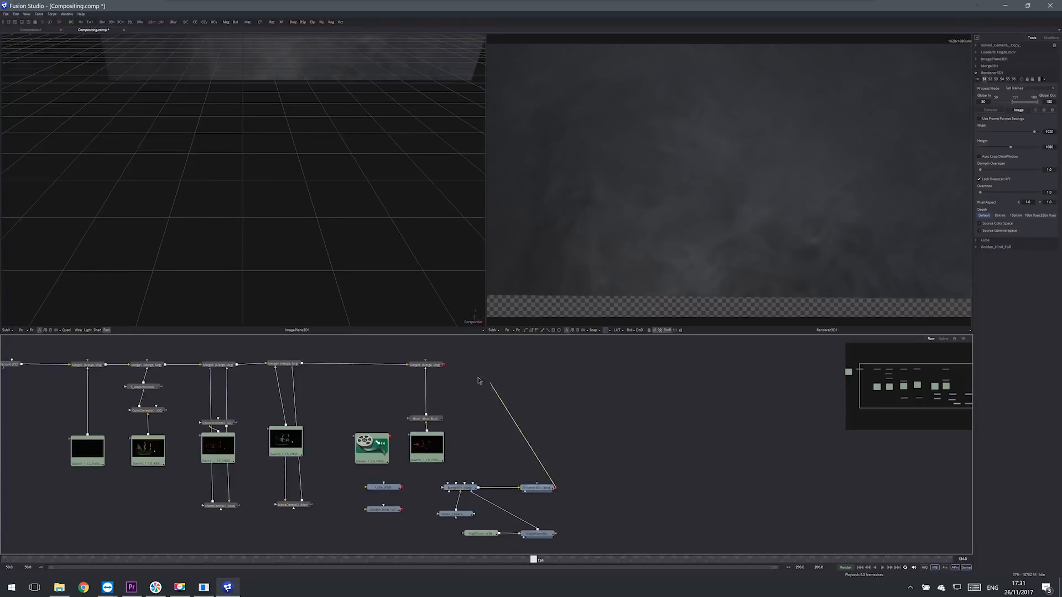
Step: Merge the Renderer 3D output over the main composite after its last merge and show the new merge in the second viewer
{"action": "left_click_drag", "start_coordinate": [444, 366], "coordinate": [444, 366]}
{"action": "left_click_drag", "start_coordinate": [577, 485], "coordinate": [532, 374]}
{"action": "key", "text": "2"}
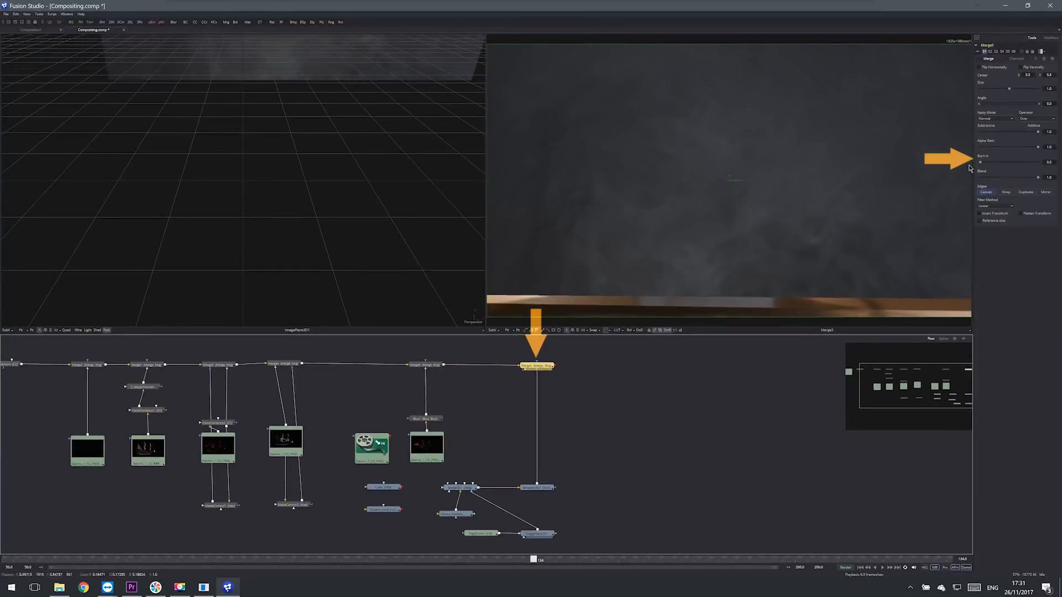
Step: Set the fog merge's Burn In to 1.0 and adjust the master RGB contrast of the fog's color correction
{"action": "left_click_drag", "start_coordinate": [981, 163], "coordinate": [1038, 163]}
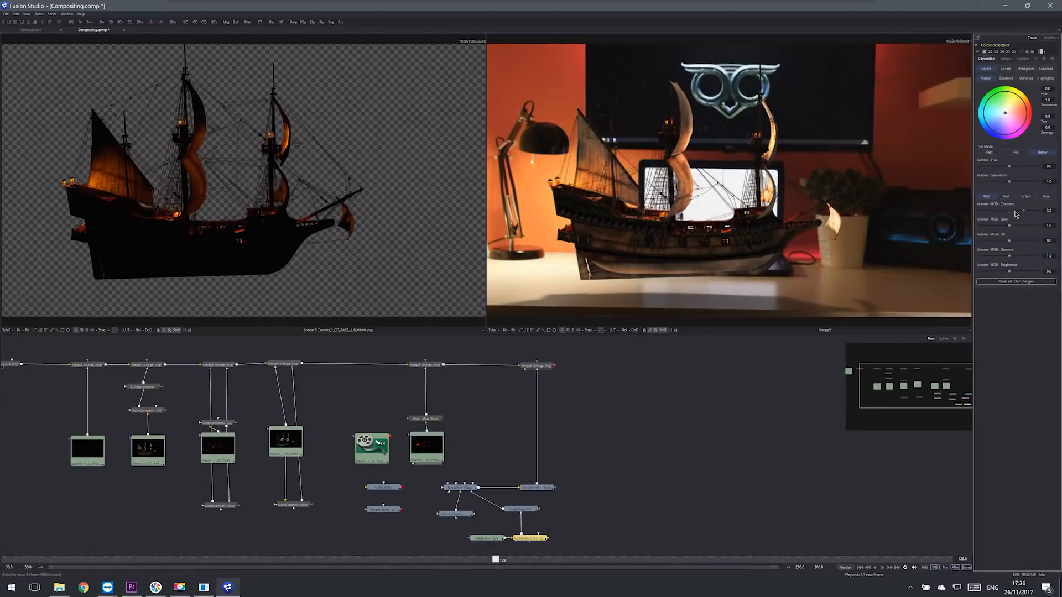
{"action": "left_click", "coordinate": [1017, 210]}
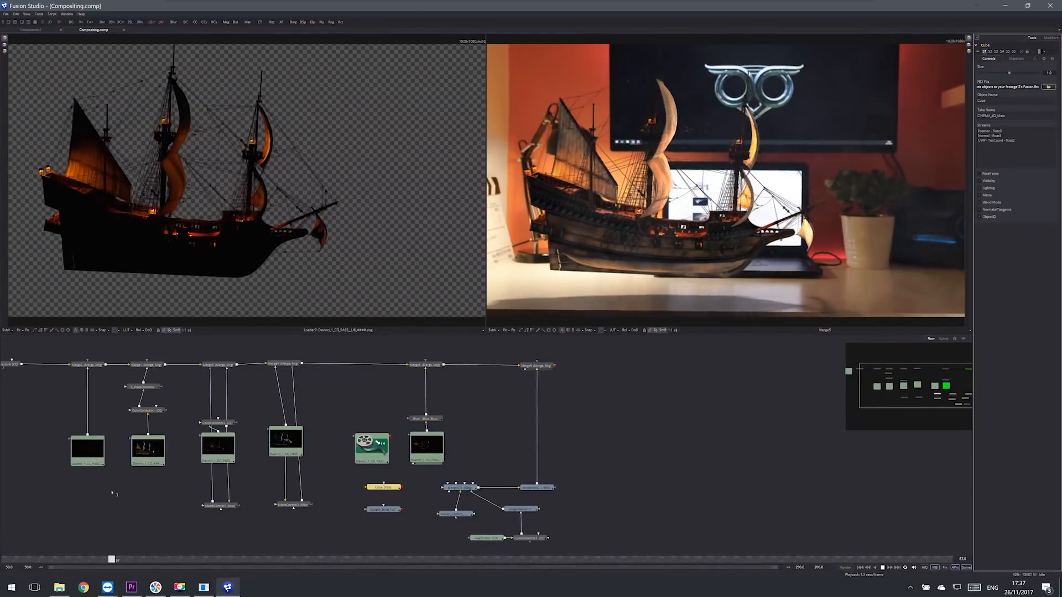
{"action": "left_click", "coordinate": [537, 365]}
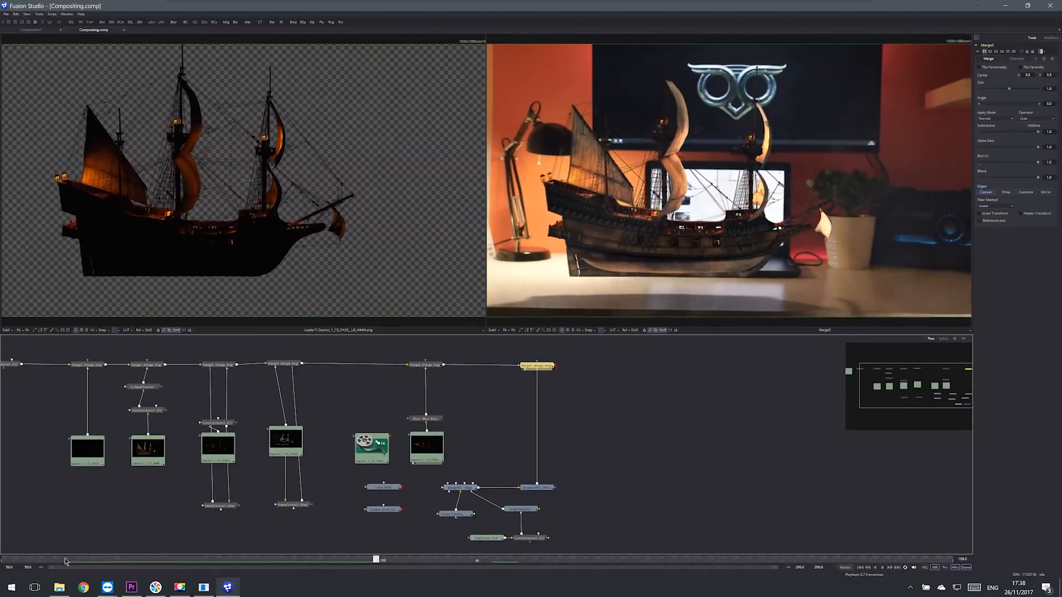
{"action": "left_click", "coordinate": [520, 509]}
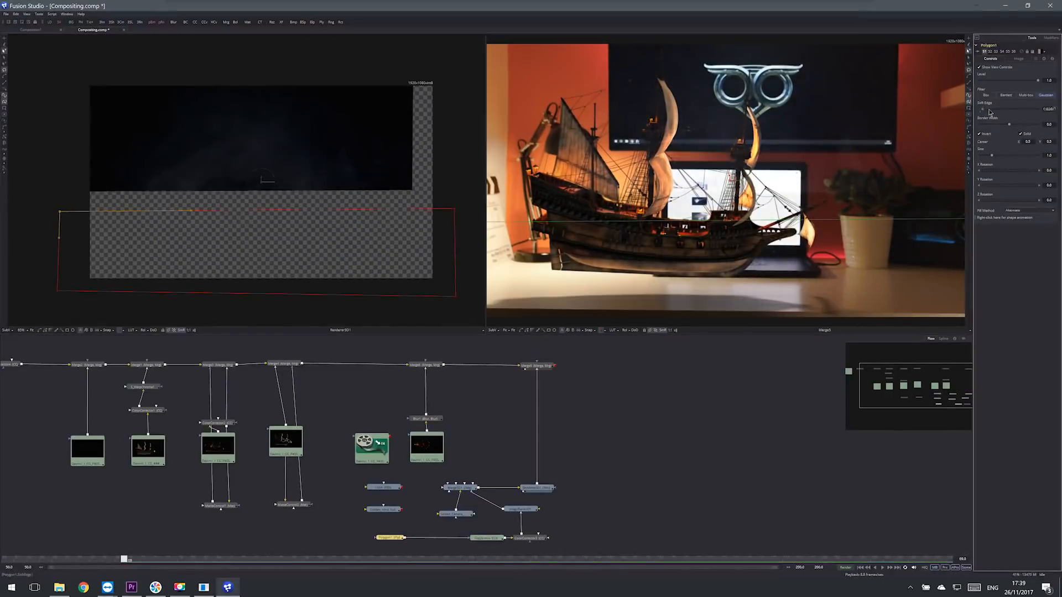
{"action": "left_click_drag", "start_coordinate": [1009, 226], "coordinate": [1017, 227]}
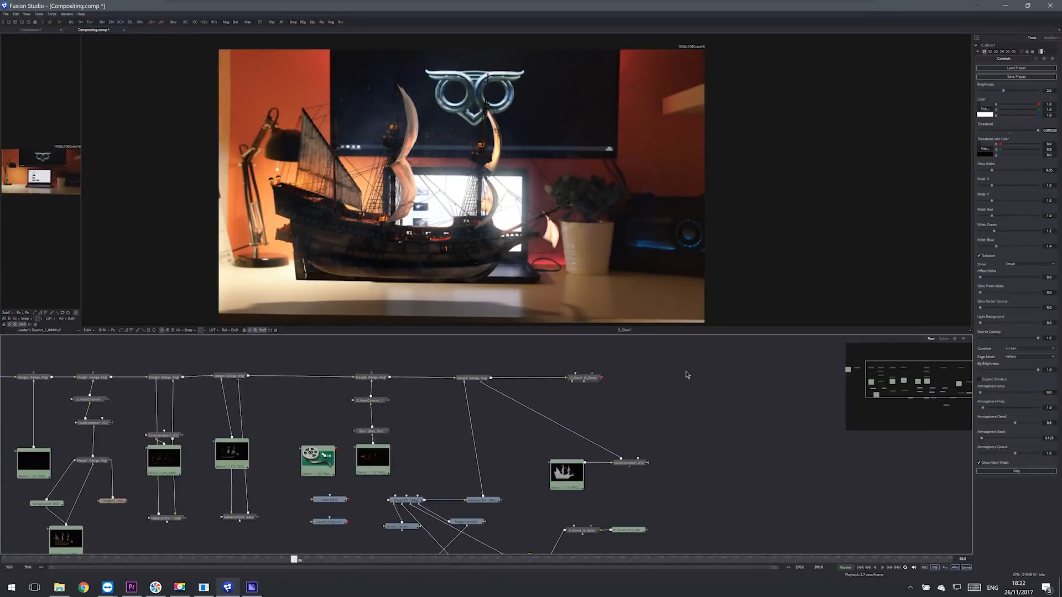
Step: Add a Saver that outputs PNG files named Davinci_1_Fusion_.png in a new Davinci_1_Fusion folder
{"action": "key", "text": "ctrl+space"}
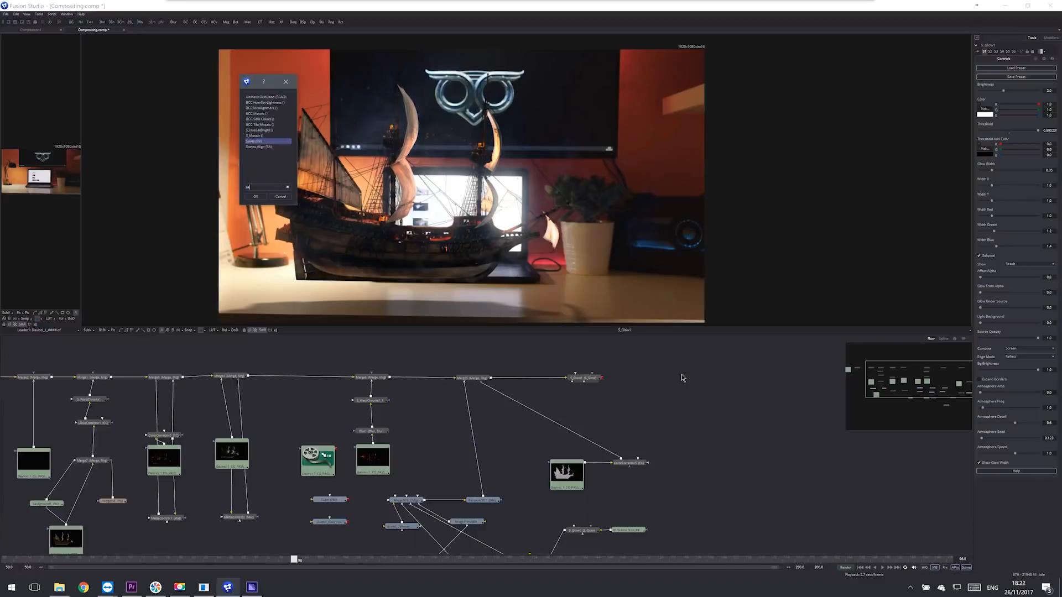
{"action": "key", "text": "Return"}
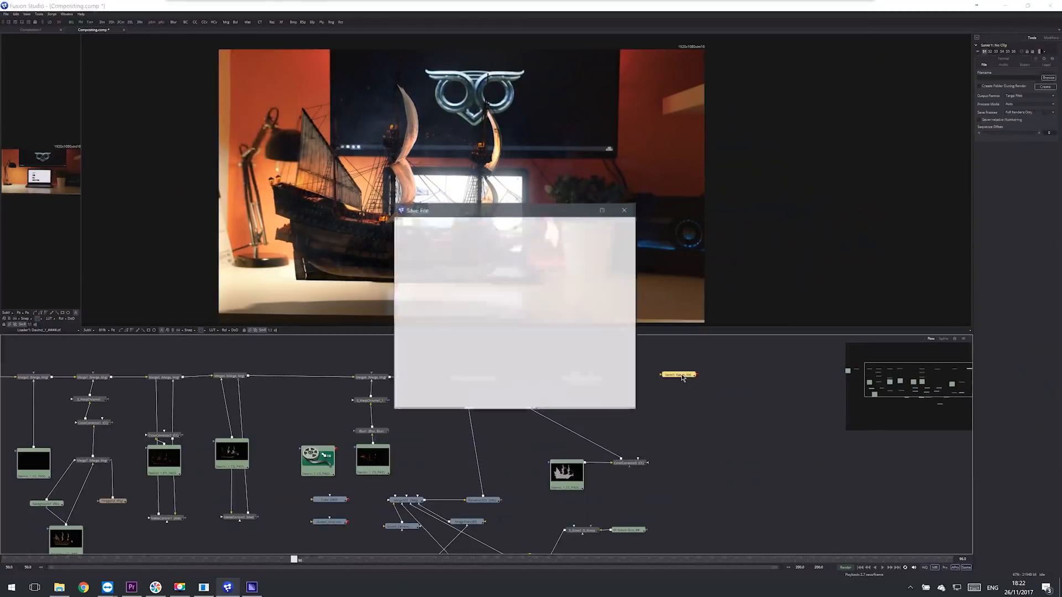
{"action": "type", "text": "usion"}
{"action": "key", "text": "Return"}
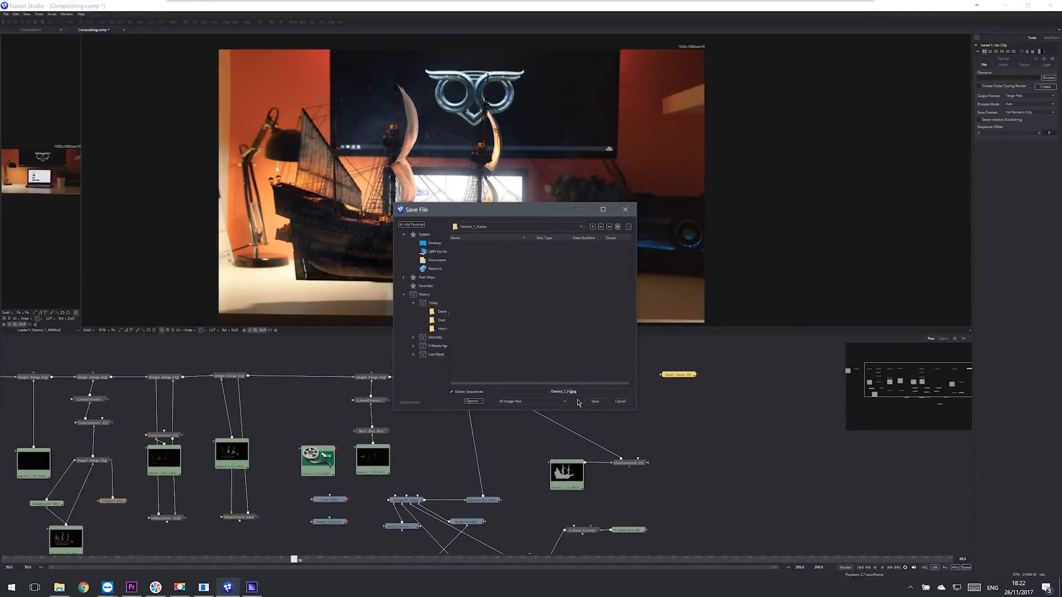
{"action": "type", "text": "sion_"}
{"action": "left_click", "coordinate": [596, 402]}
{"action": "left_click", "coordinate": [1029, 95]}
{"action": "left_click", "coordinate": [1016, 147]}
Step: Connect the final S_Glow1 output to the Saver and start rendering the composition
{"action": "left_click_drag", "start_coordinate": [602, 377], "coordinate": [652, 377]}
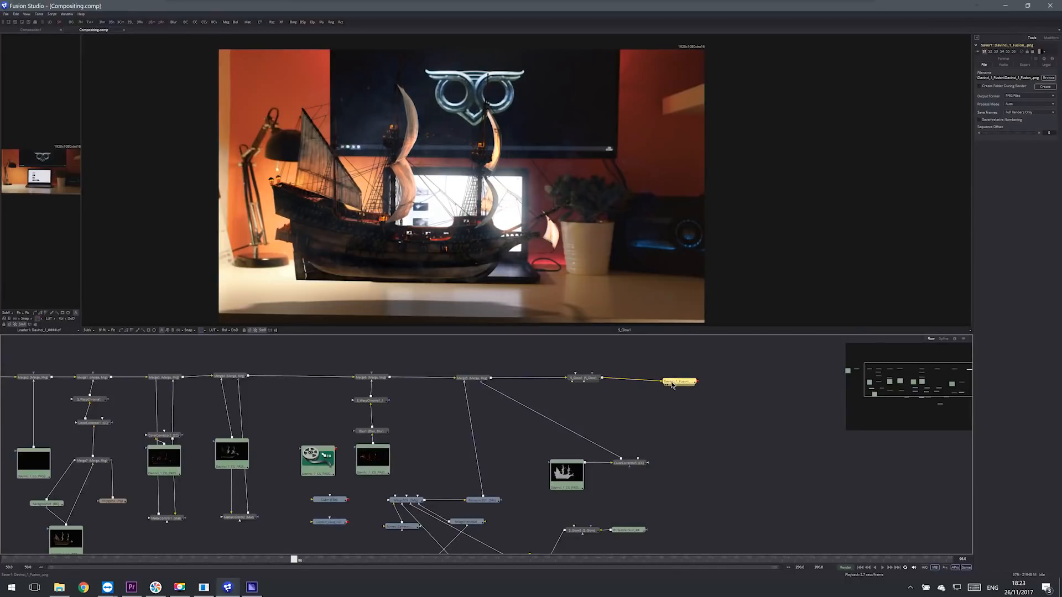
{"action": "left_click", "coordinate": [845, 568]}
{"action": "left_click", "coordinate": [578, 379]}
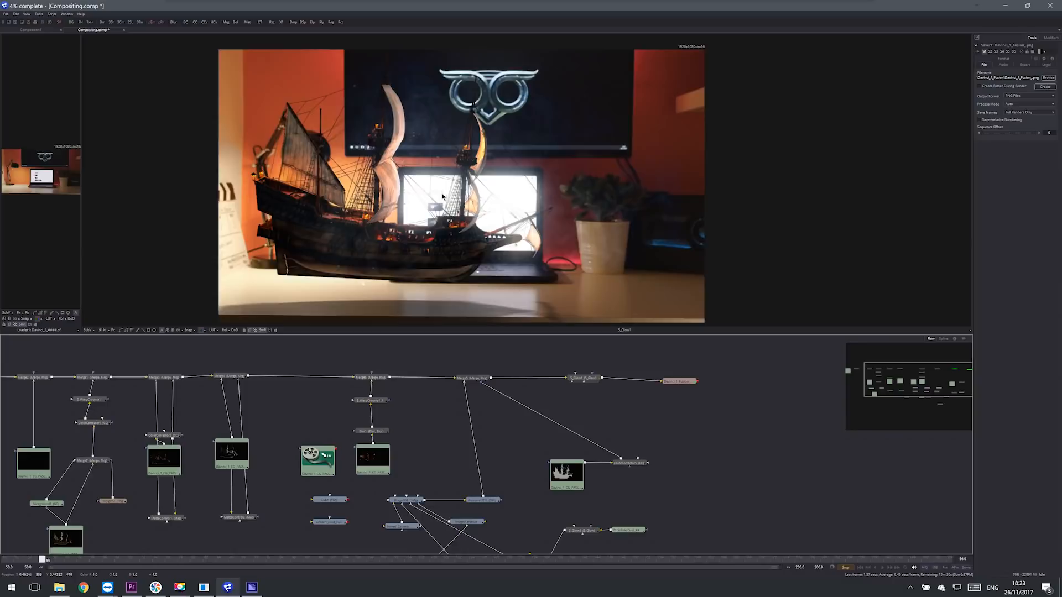
{"action": "scroll", "coordinate": [395, 123], "scroll_direction": "up", "scroll_amount": 3, "text": "ctrl"}
{"action": "middle_click_drag", "start_coordinate": [454, 183], "coordinate": [755, 222]}
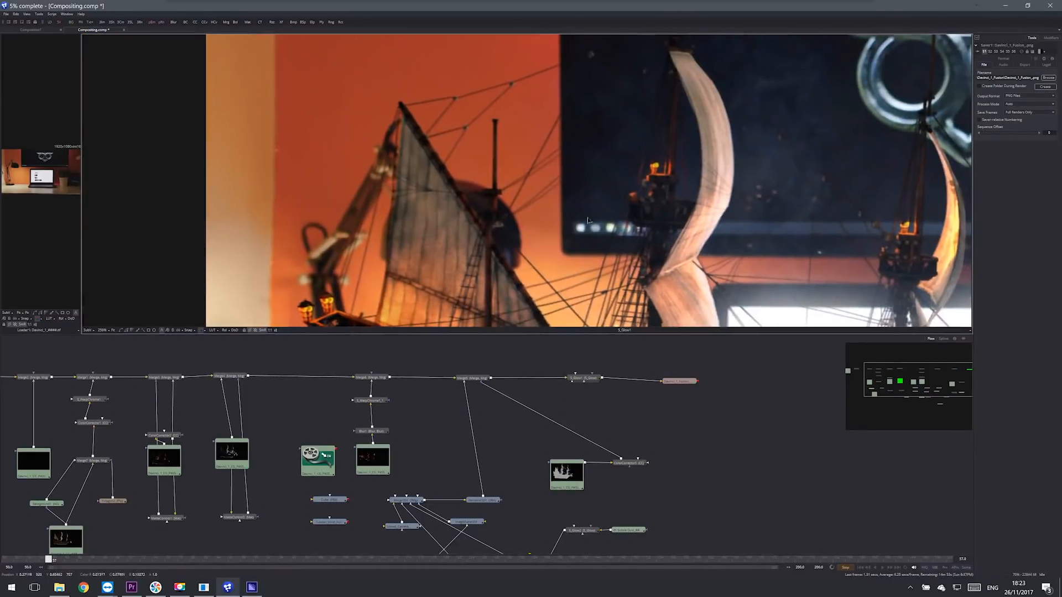